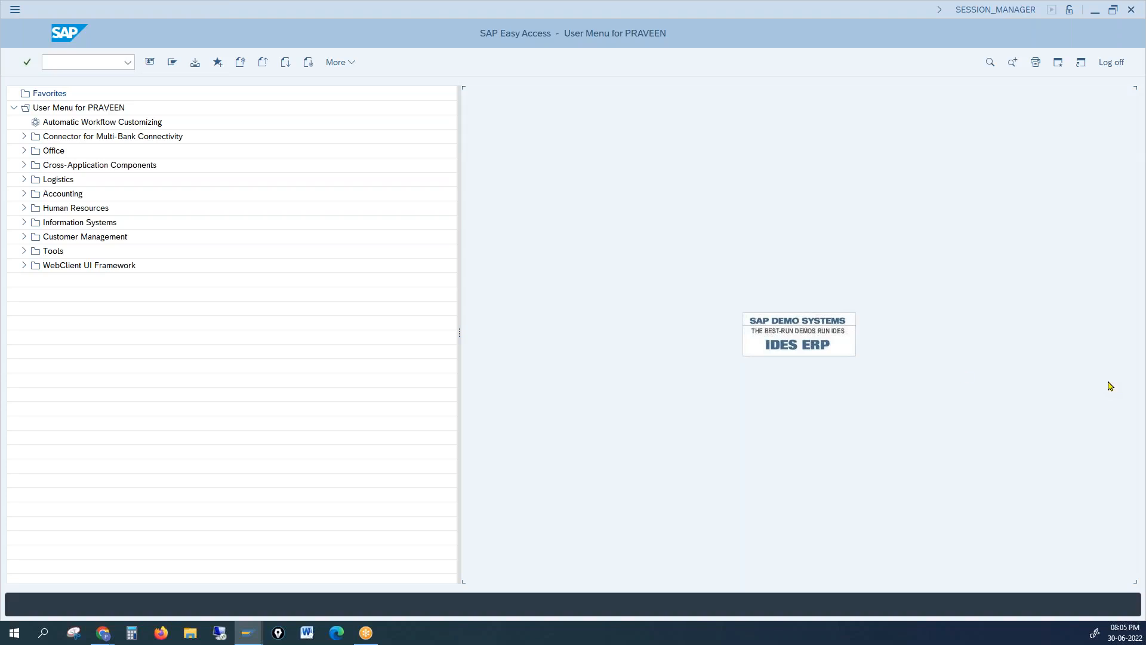
Start creating a standard sales order with transaction VA01 and order type OR
key("alt+Tab")
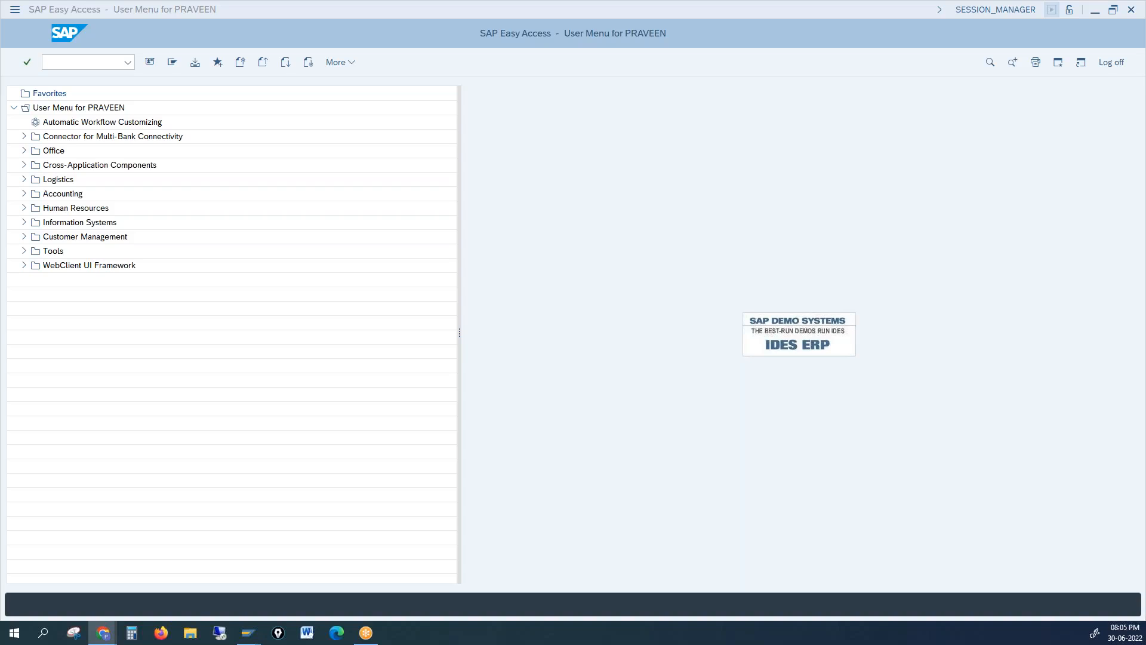
left_click(104, 66)
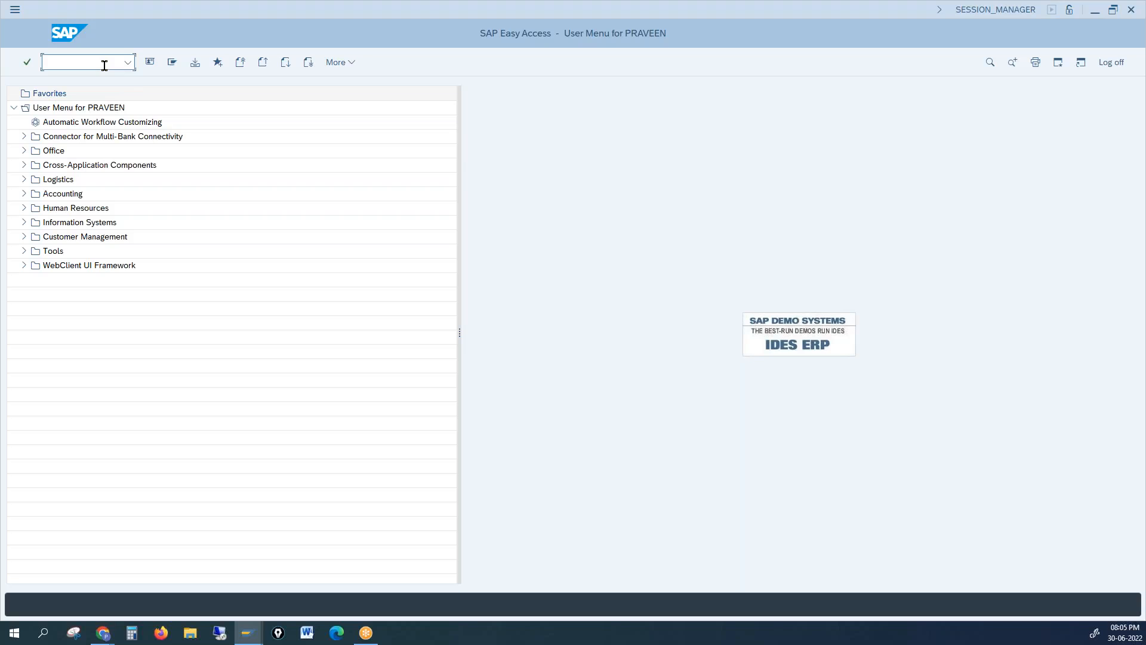
type("/NVA01")
key("Return")
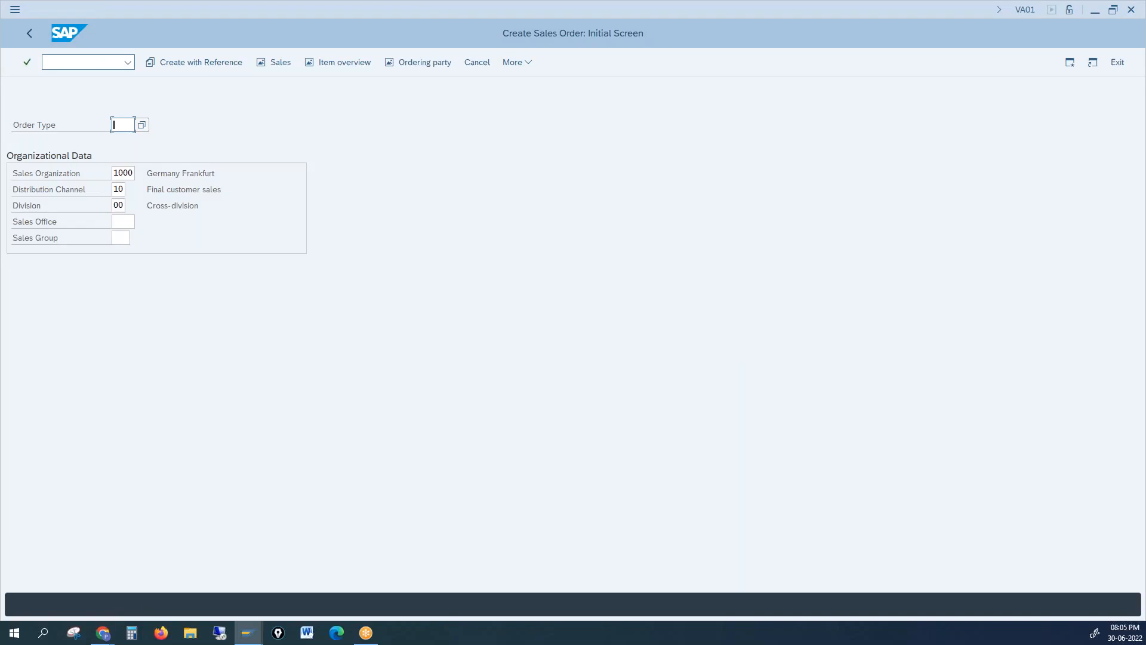
type("OR")
key("Return")
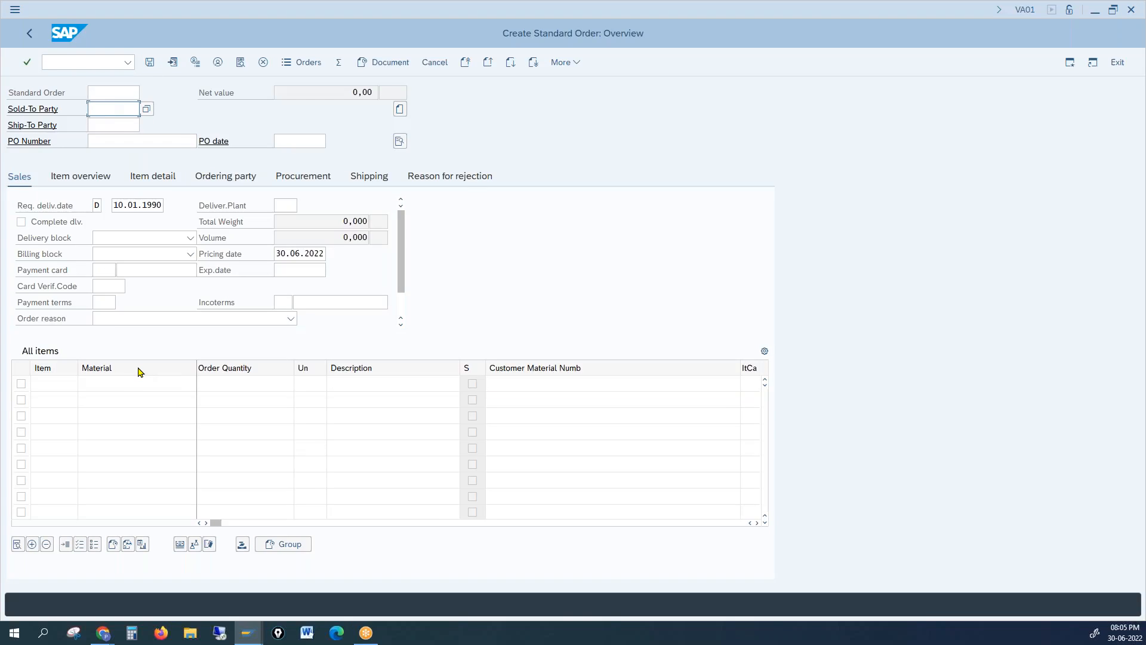
Enter the customer number as both sold-to party and ship-to party of the standard order
type("1")
left_click(103, 126)
key("Tab")
type("1")
left_click(109, 145)
Add material 100-300 with an order quantity of 1 as the first order item
left_click(113, 383)
type("1")
left_click(112, 400)
key("BackSpace")
key("BackSpace")
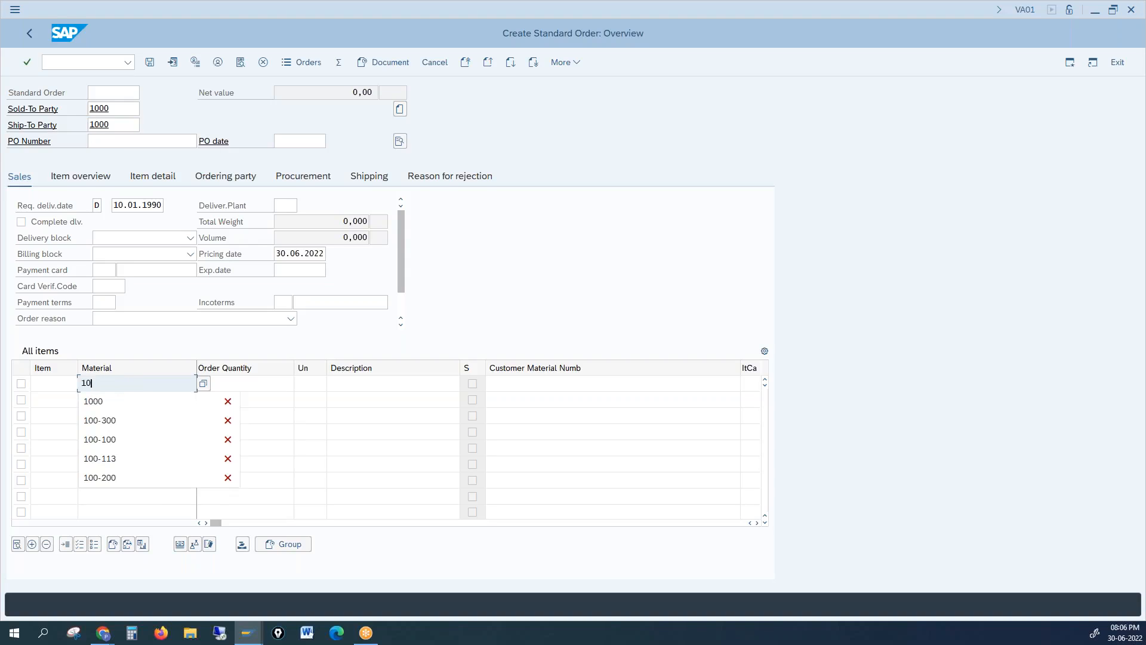
left_click(108, 418)
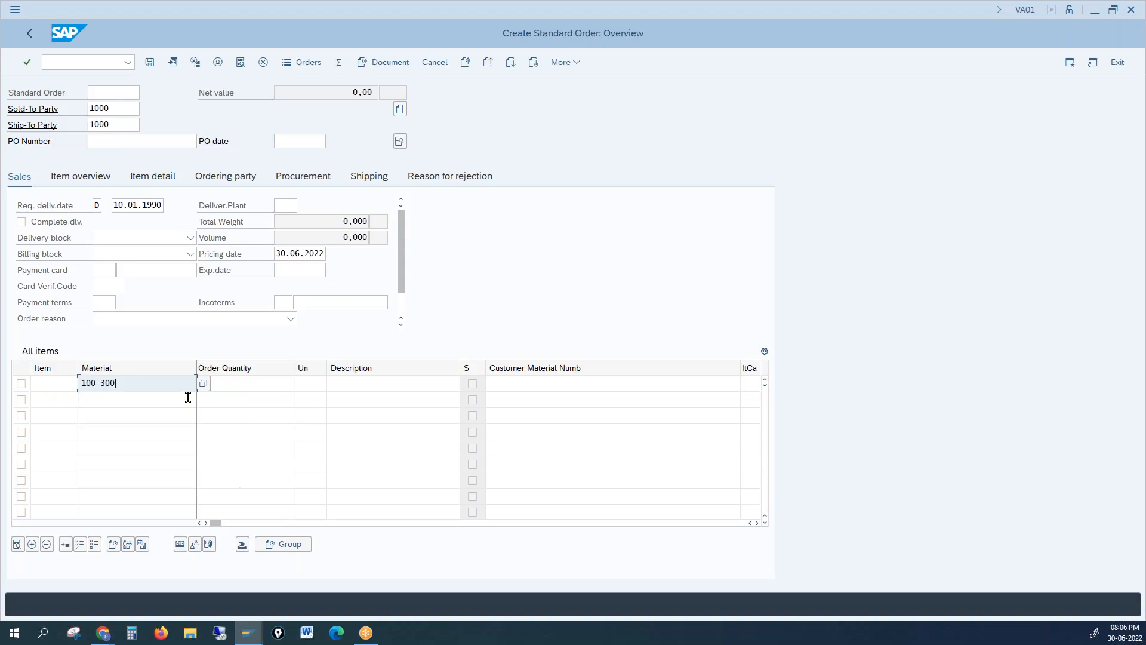
left_click(231, 384)
type("1")
key("Return")
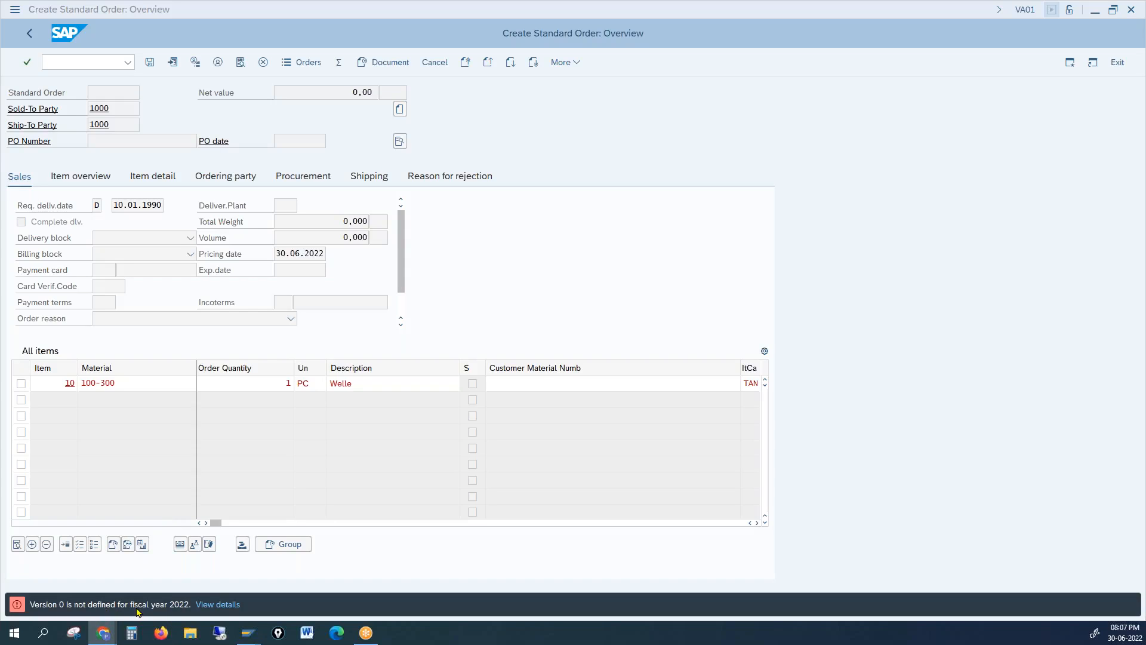
From the fiscal year version error's details, execute the maintenance function for controlling area 1000 and dismiss the express information
left_click(219, 605)
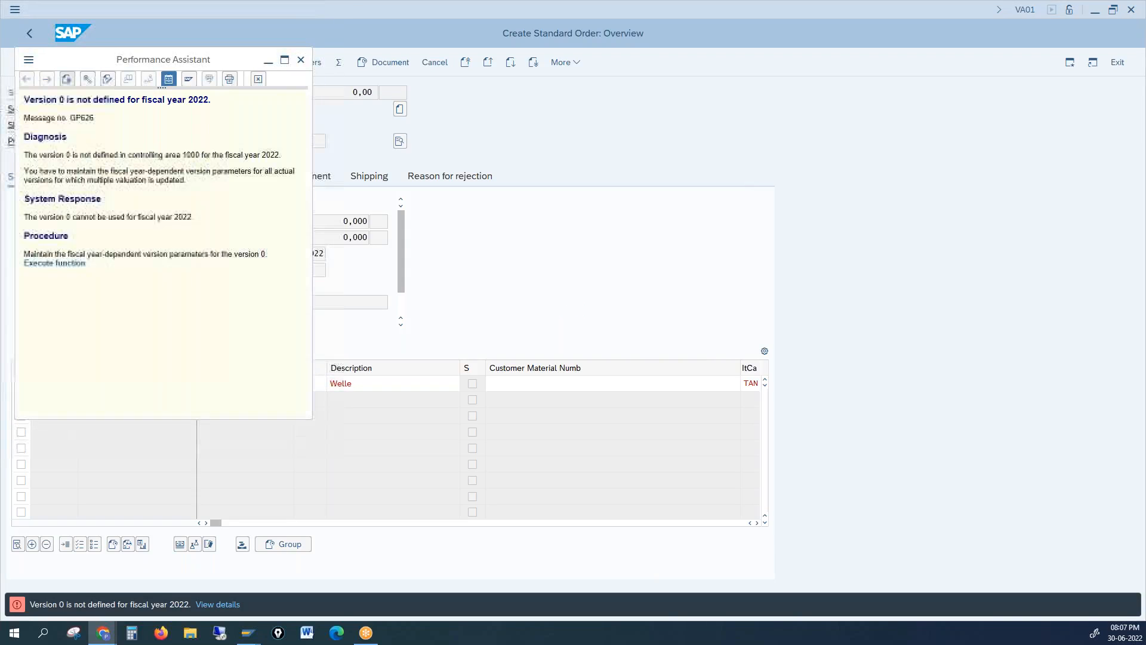
left_click(65, 268)
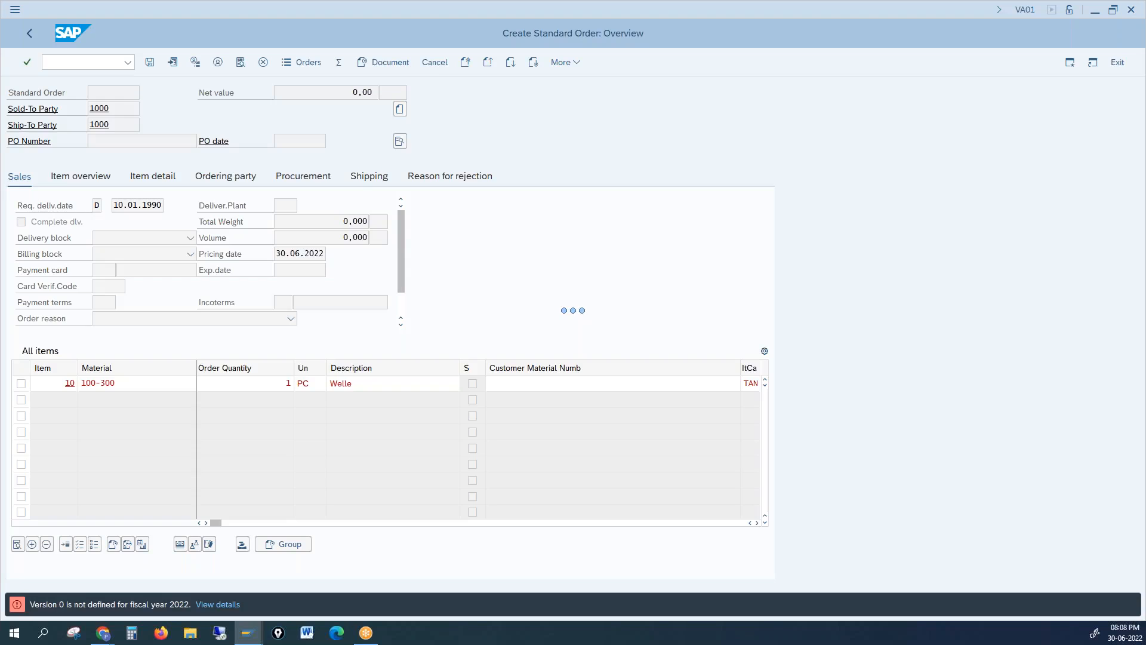
key("alt+Tab")
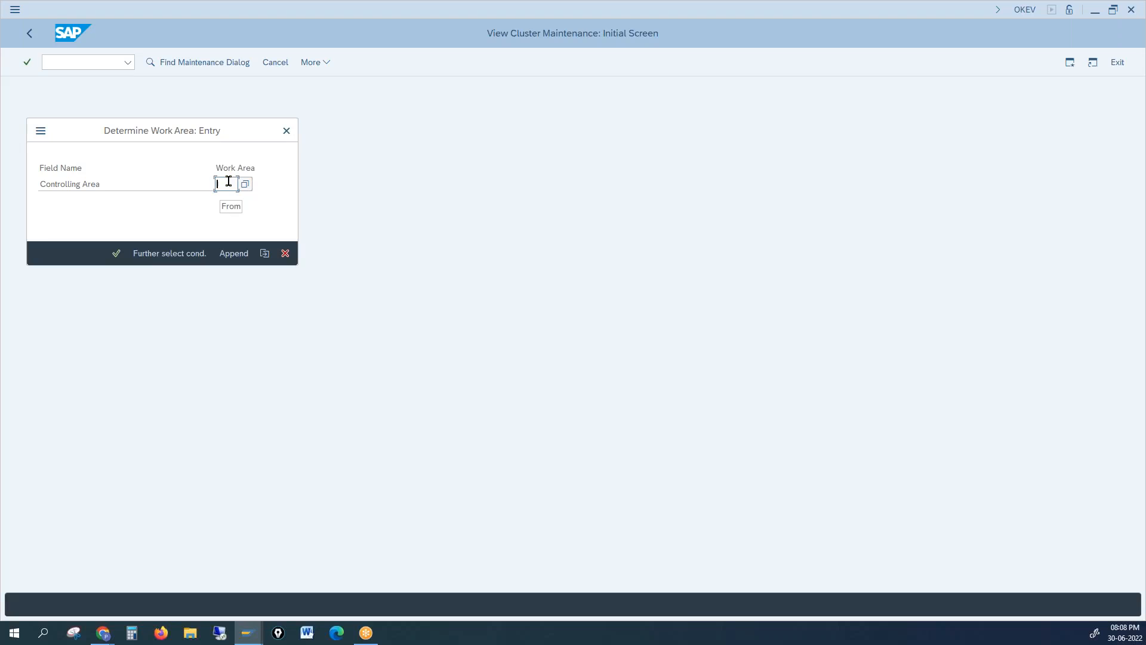
type("1000")
key("Return")
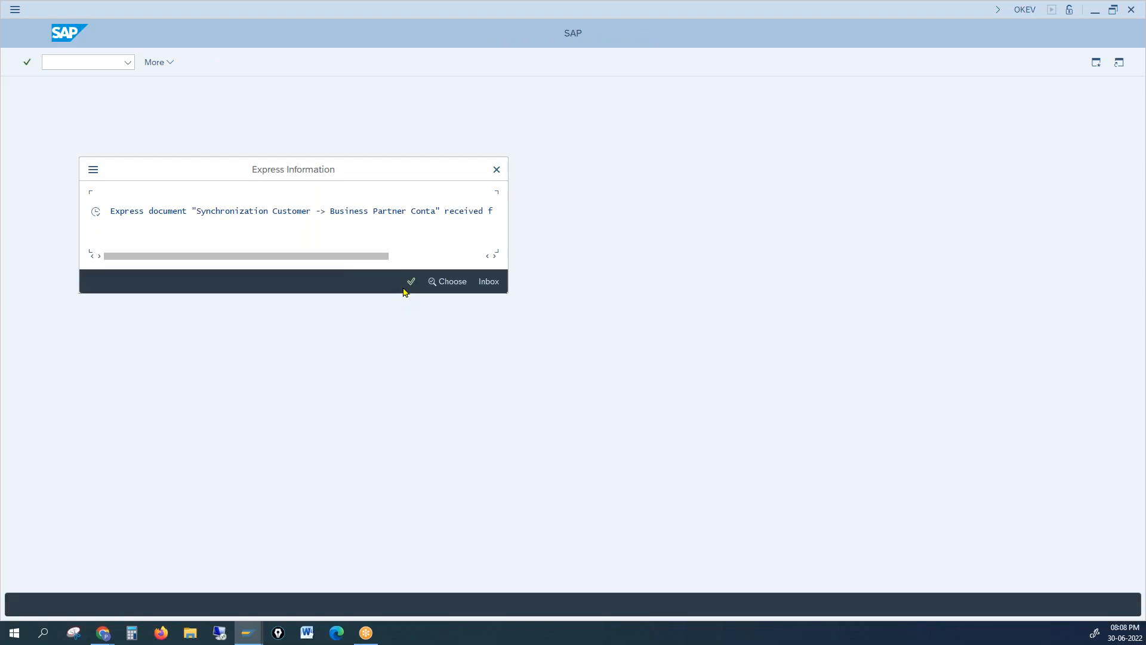
left_click(410, 282)
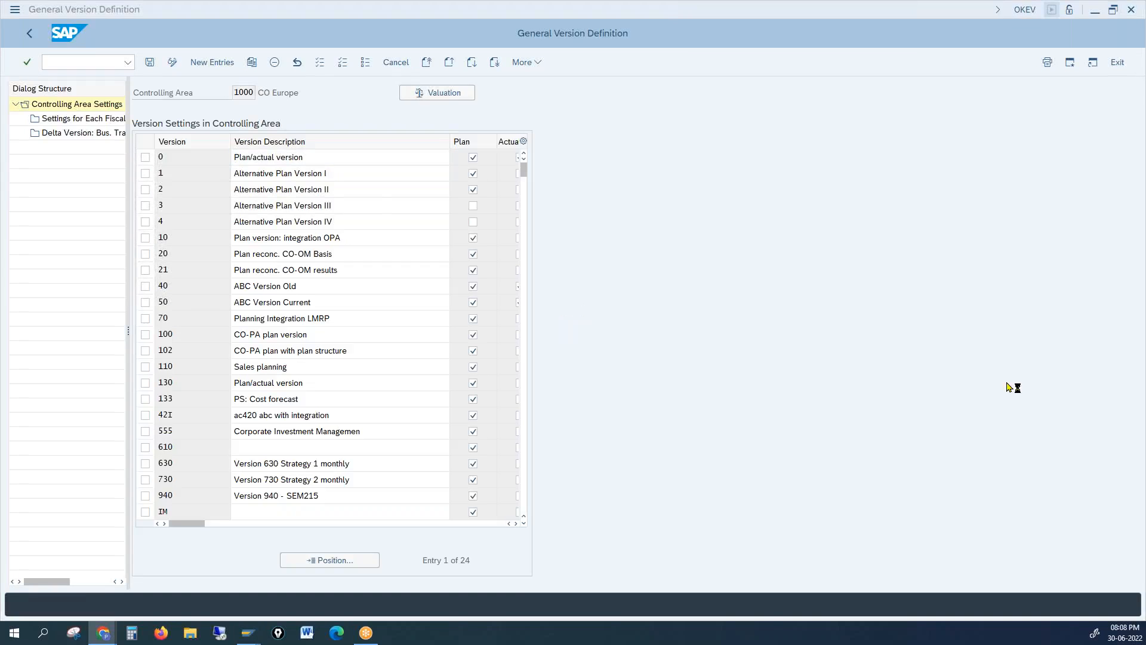
Add a new fiscal year 2022 entry to the fiscal year settings of version 0
left_click(146, 157)
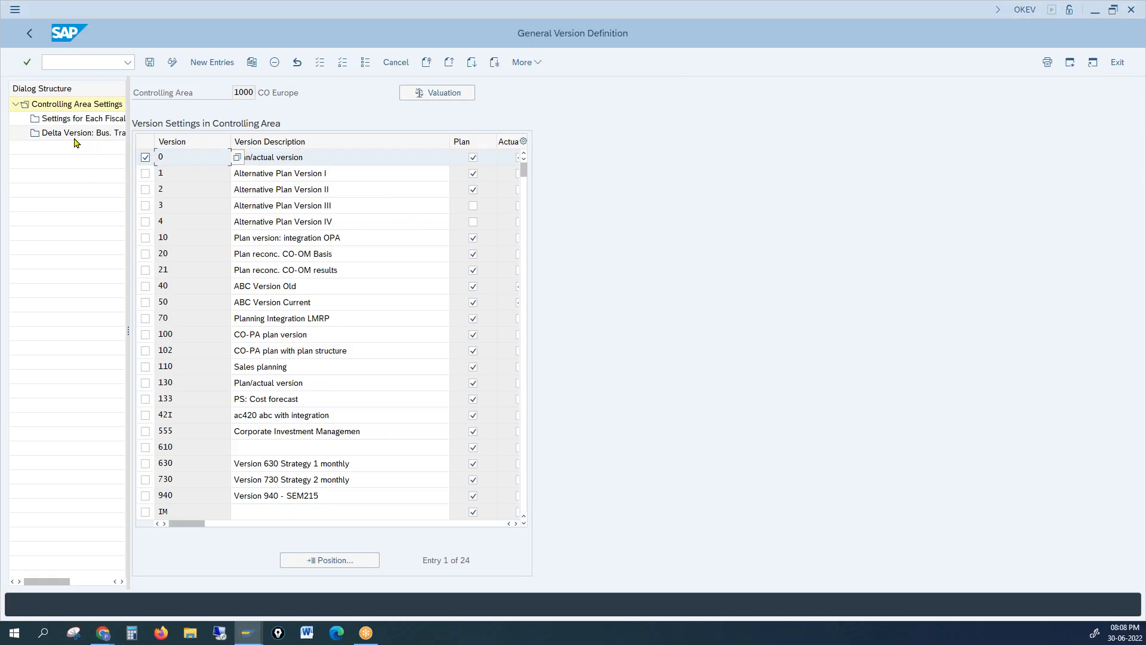
double_click(77, 119)
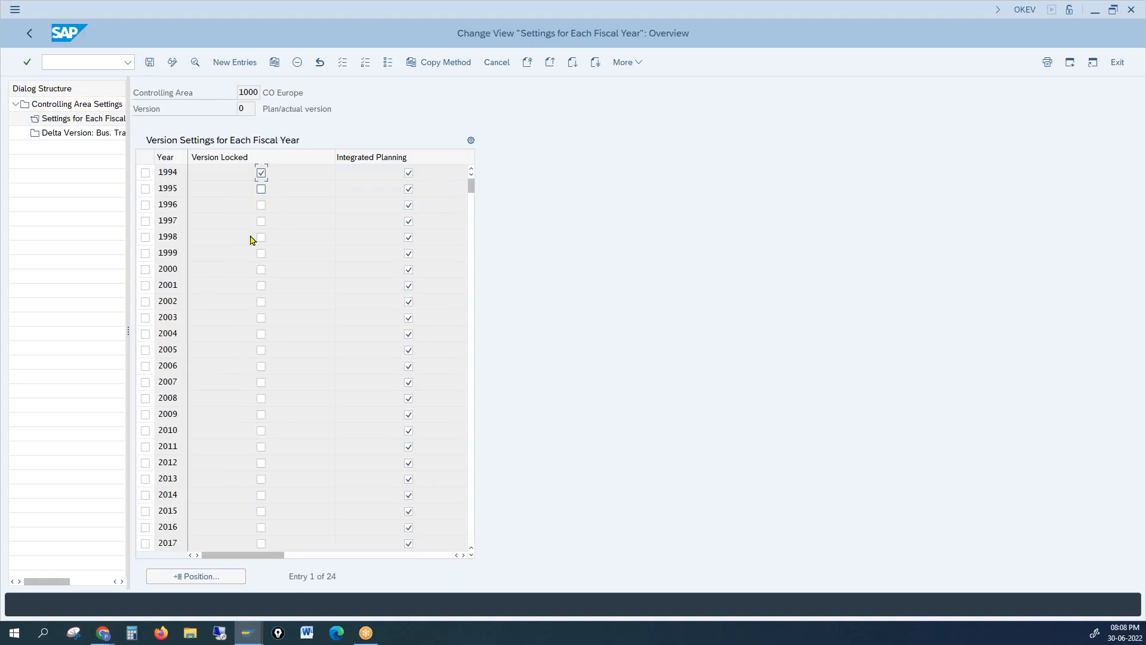
scroll(239, 352, "down", 3)
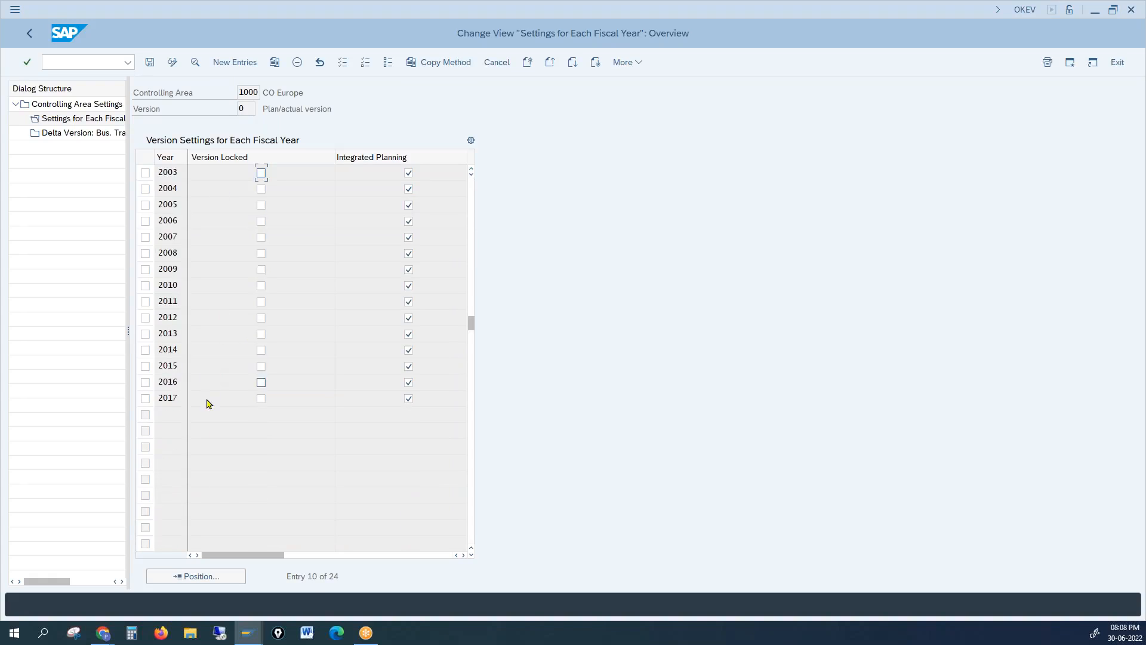
left_click(235, 62)
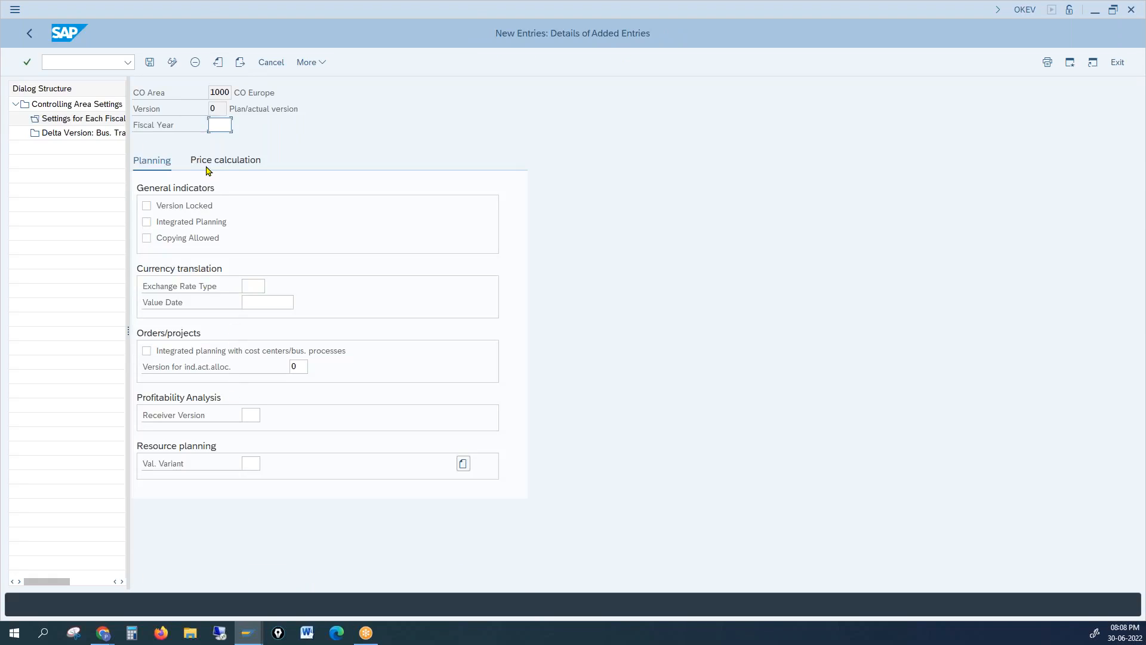
type("2022")
key("Return")
Save the new fiscal year entry in a new customizing request with the short description EFWEG
left_click(150, 62)
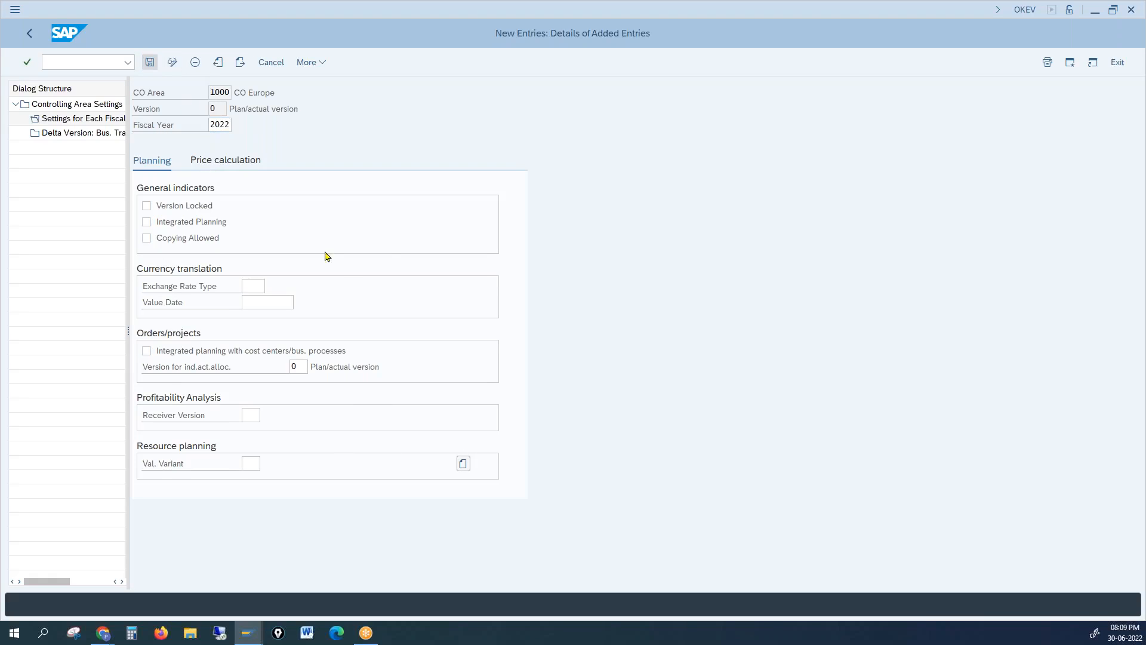
left_click(285, 254)
type("EFWEG")
left_click(378, 431)
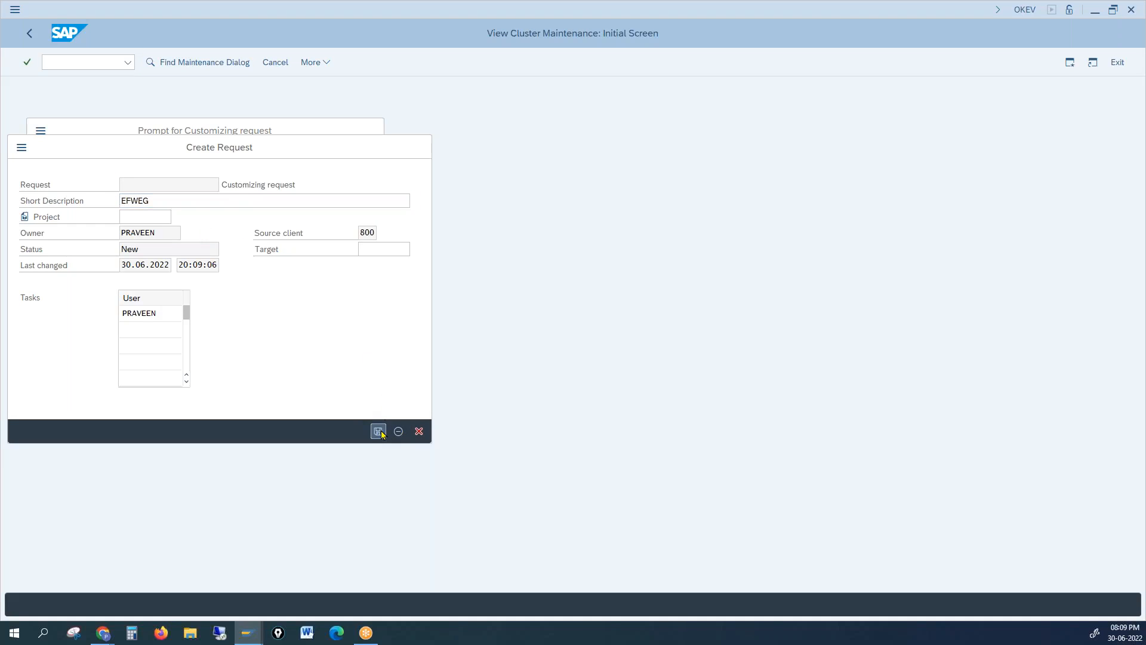
left_click(226, 257)
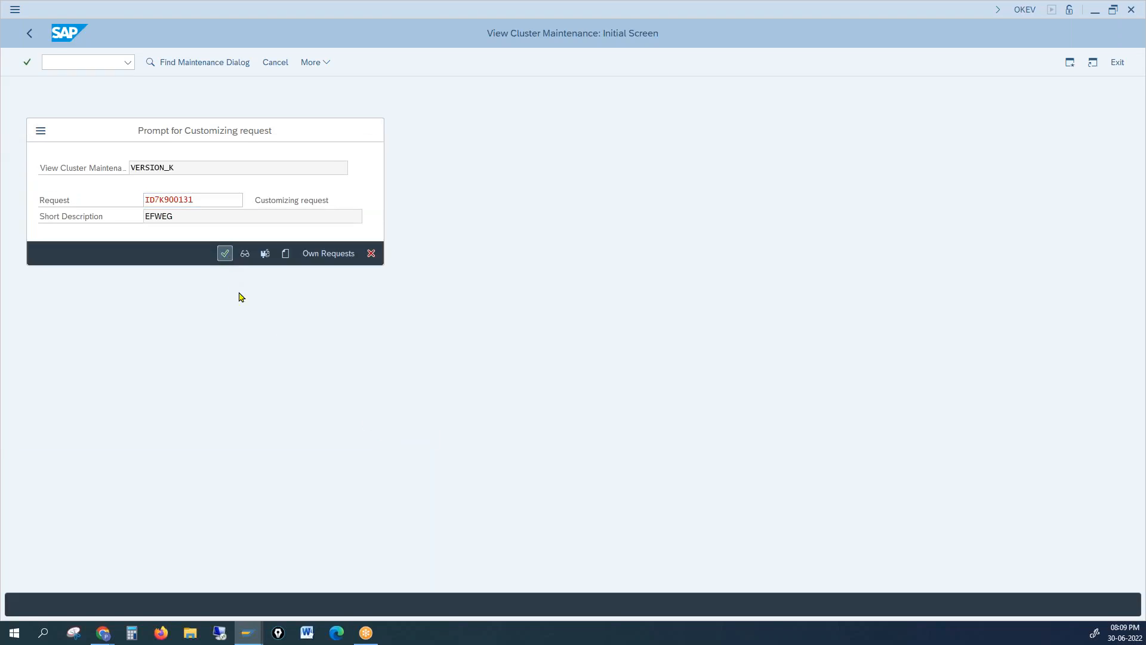
Start a fresh standard sales order with transaction VA01, keeping the proposed order type
left_click(77, 63)
type("/NVA01")
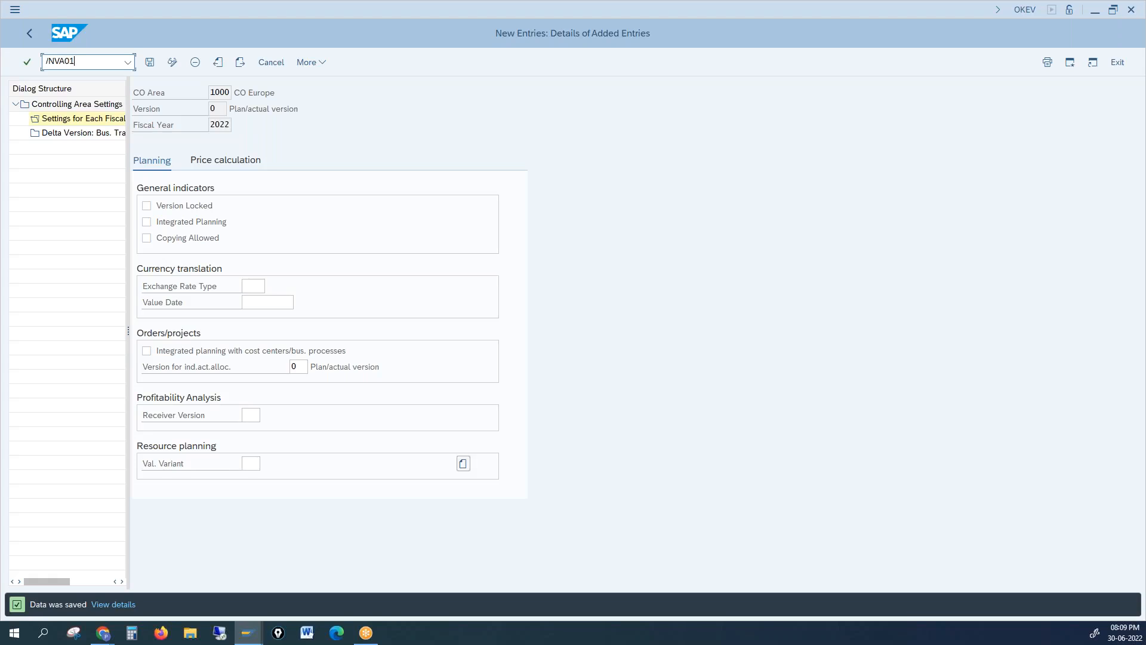
key("Return")
key("Return")
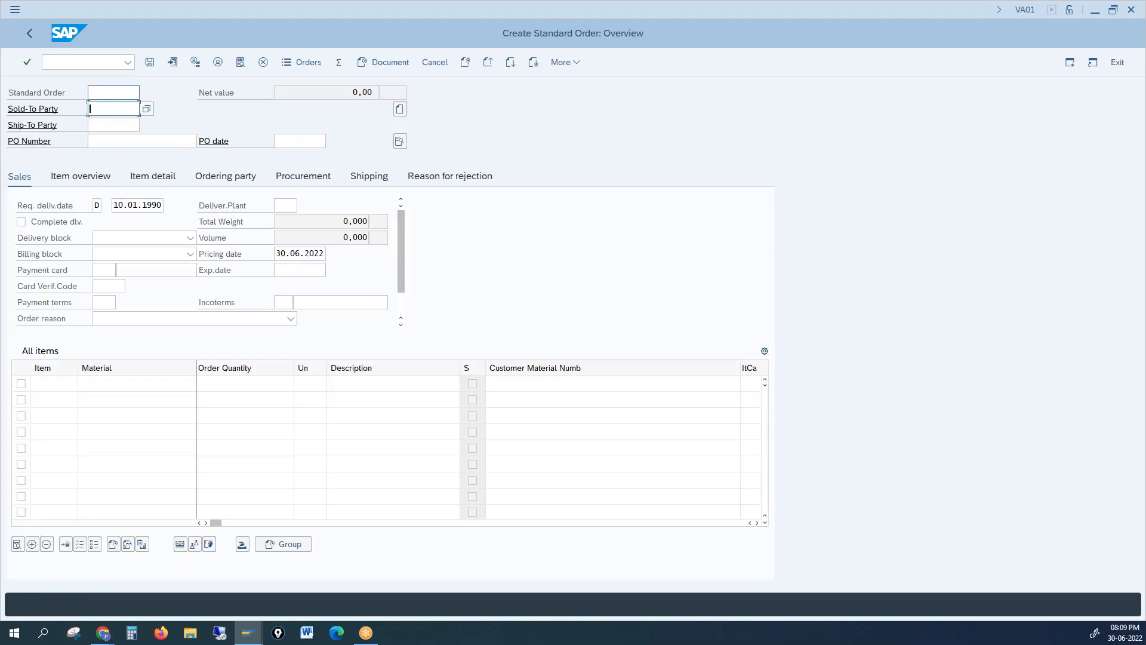
Fill in the new order's sold-to party and ship-to party with the customer number
type("1")
left_click(107, 126)
key("Tab")
type("1")
left_click(116, 144)
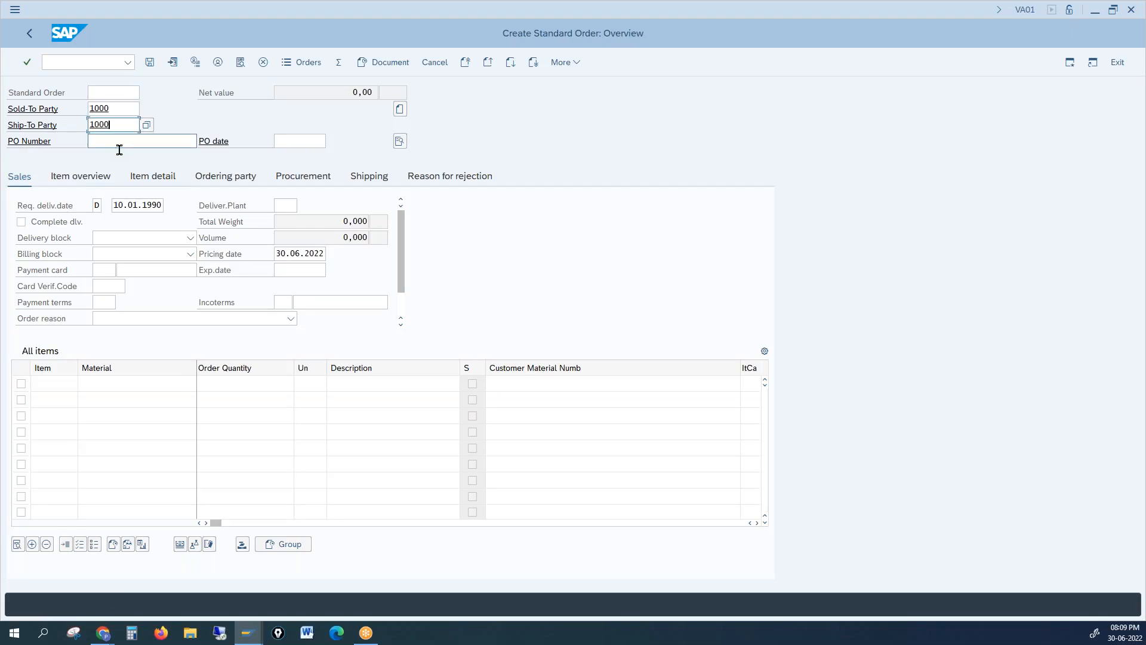
Enter material 100-300 with quantity 1 in the new order and dismiss the factory calendar message
left_click(108, 383)
type("1")
left_click(113, 400)
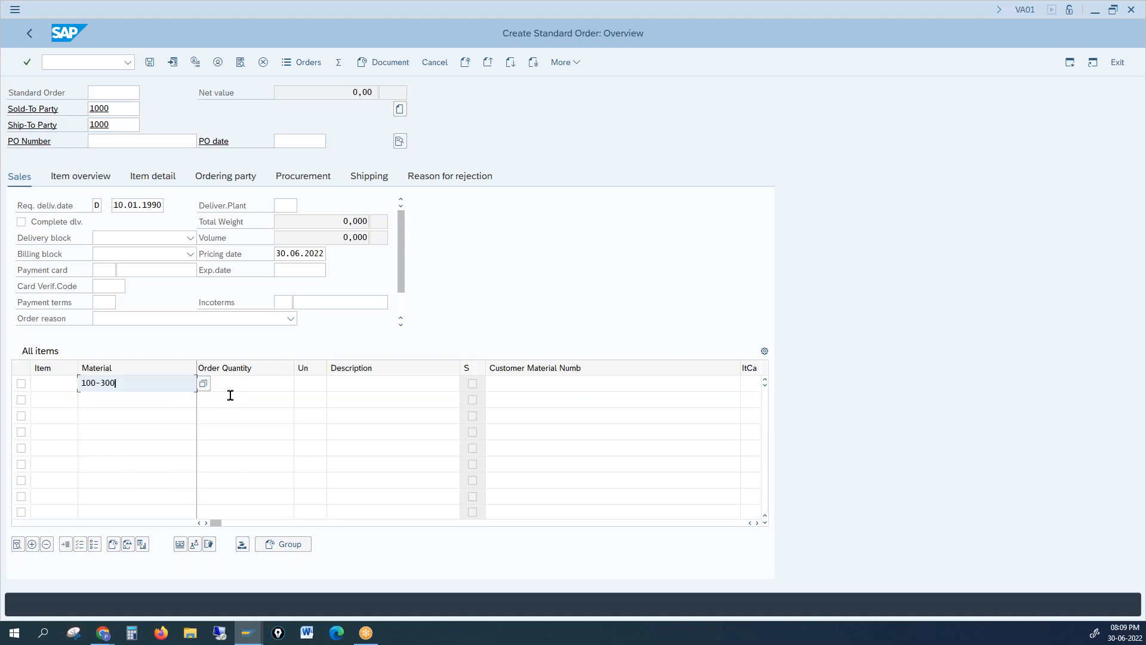
left_click(238, 383)
type("1")
left_click(246, 400)
key("Return")
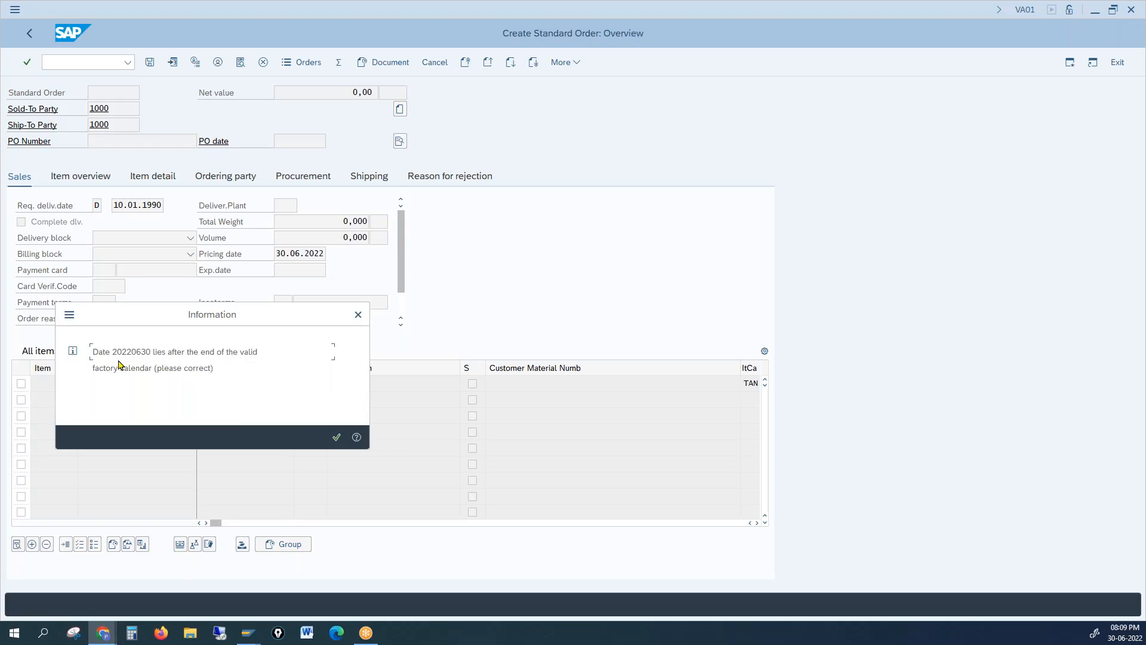
left_click(335, 440)
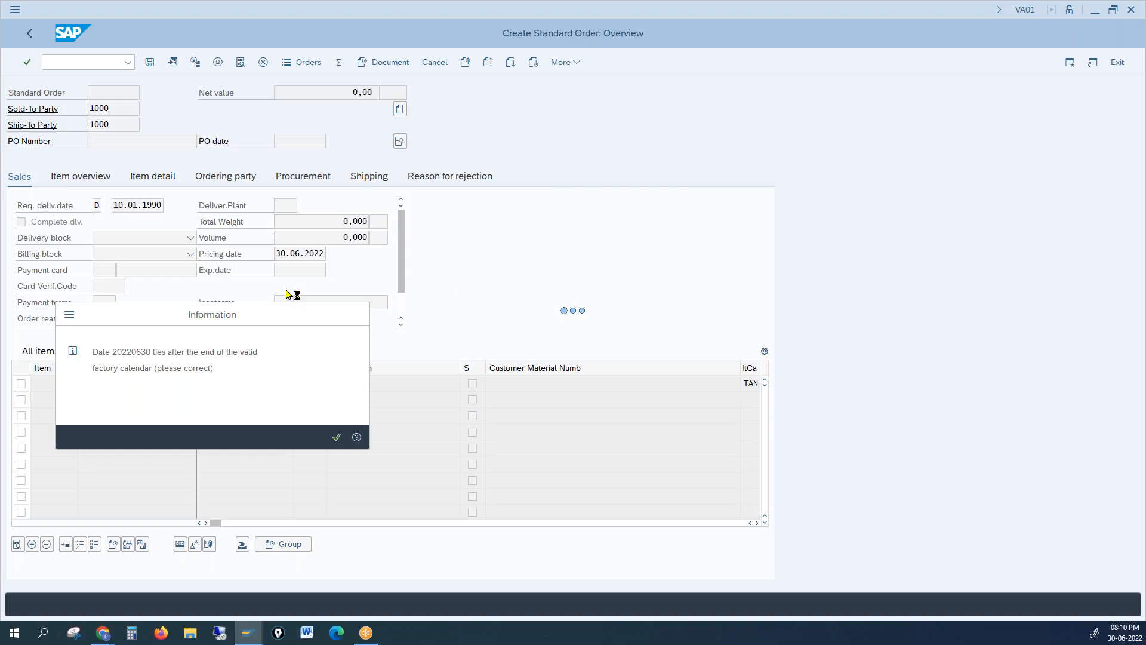
key("Return")
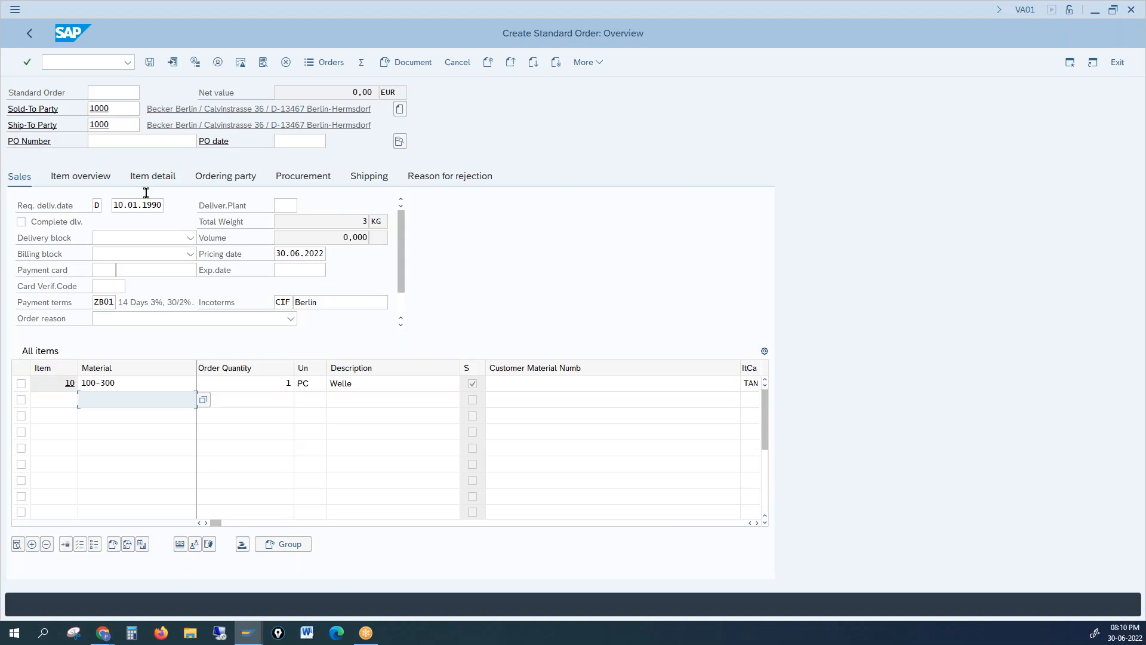
Save the standard order and go to the SAP Easy Access screen while it is processing
left_click(150, 62)
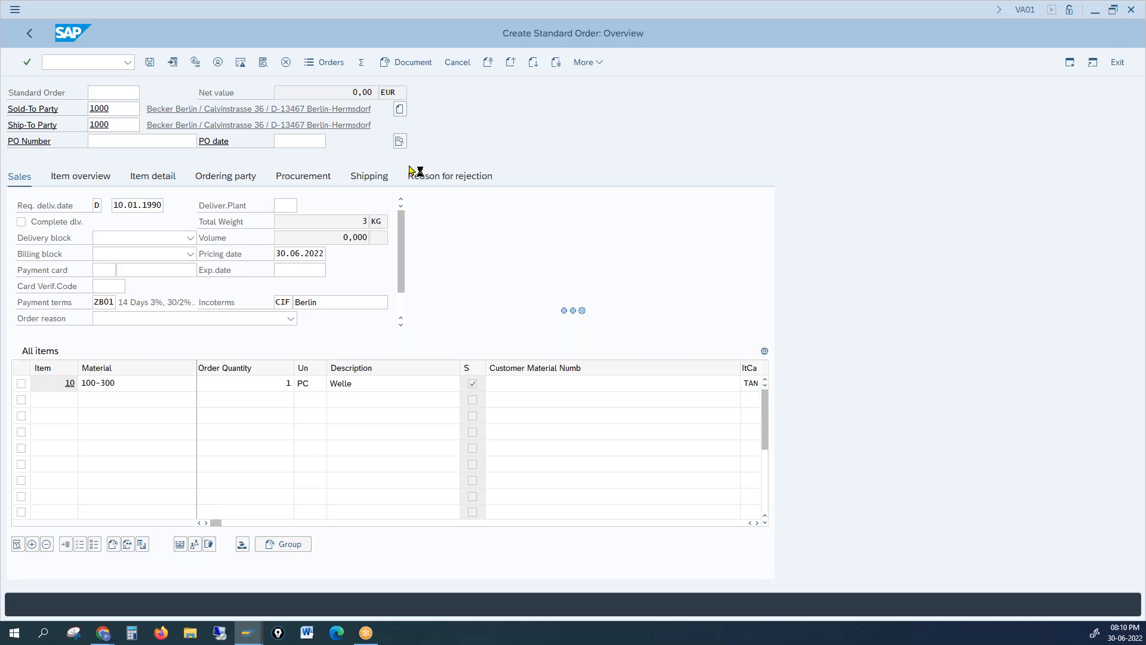
mouse_move(248, 632)
left_click(264, 609)
left_click(15, 9)
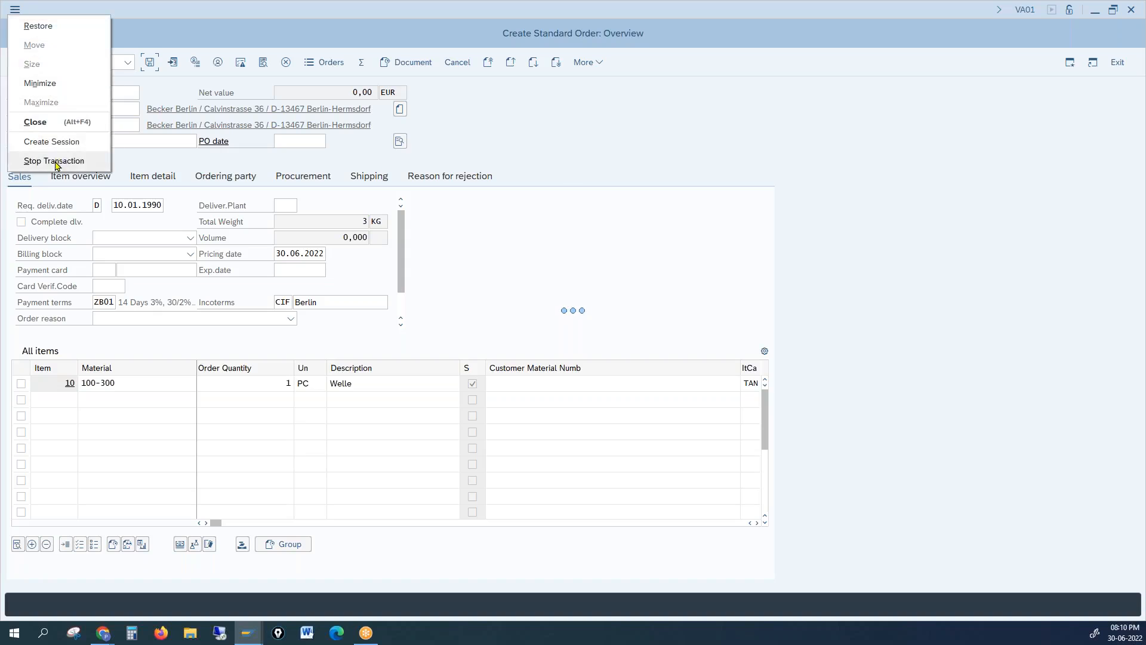
left_click(49, 149)
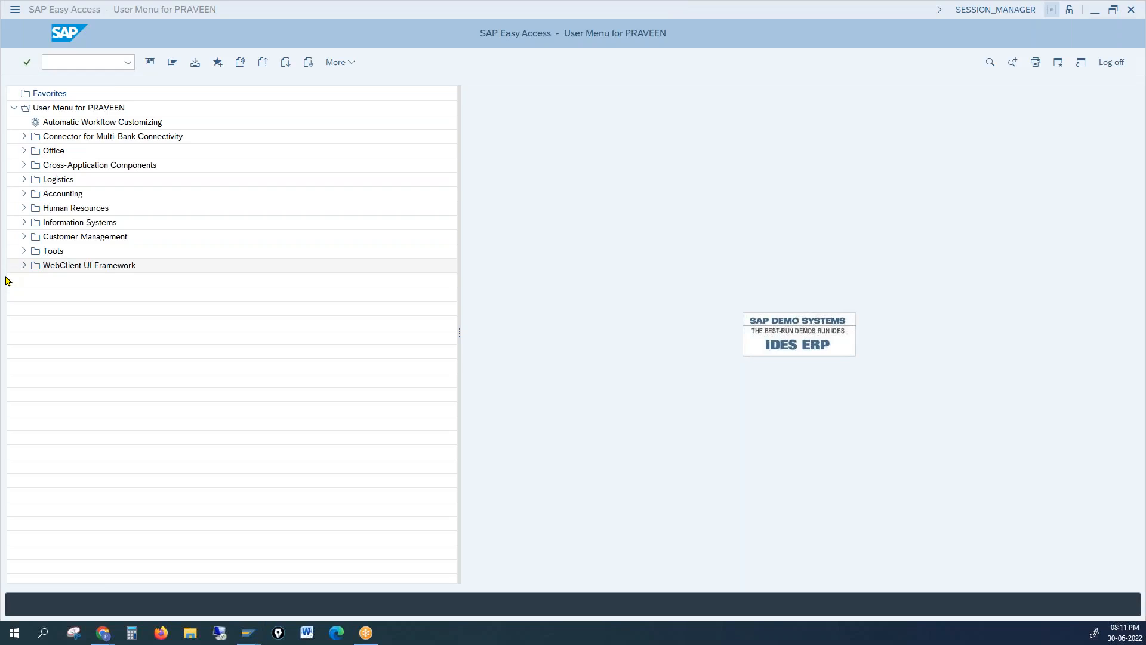
Open condition type maintenance with transaction V/06 and position the list at PR00
left_click(99, 61)
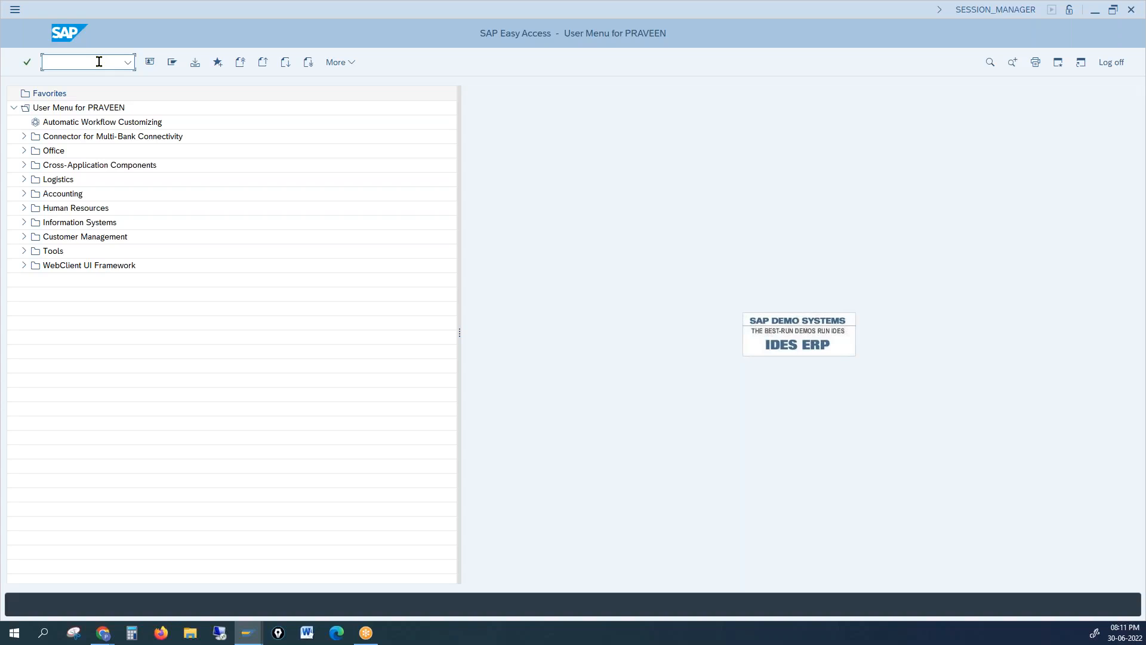
type("/NV/06")
key("Return")
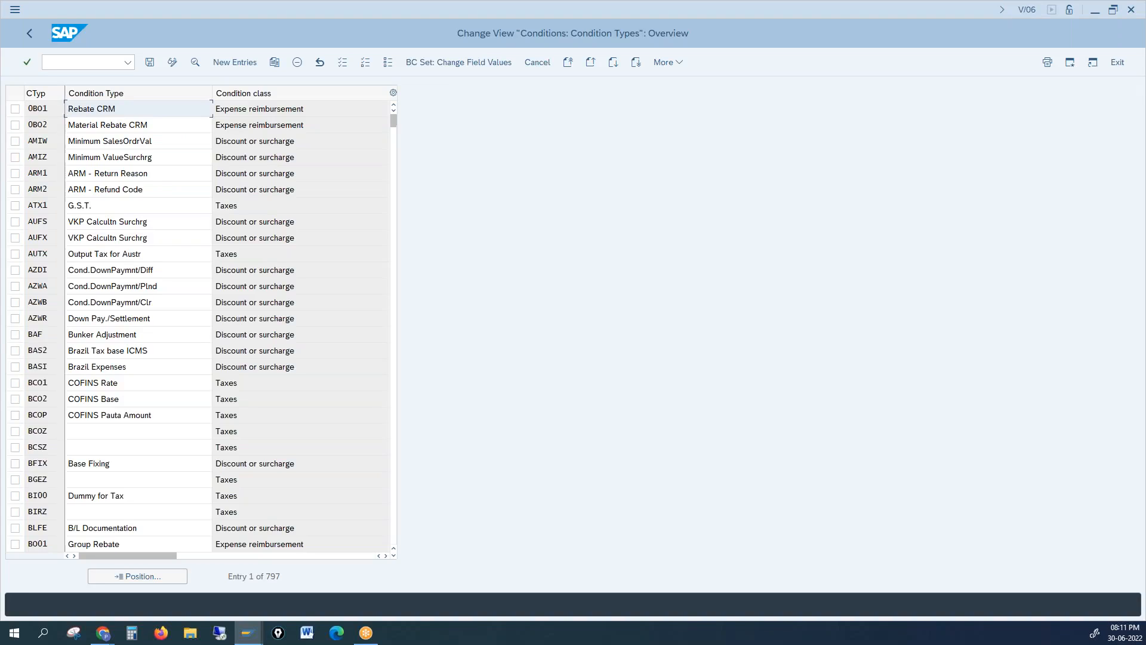
left_click(154, 574)
type("PR00")
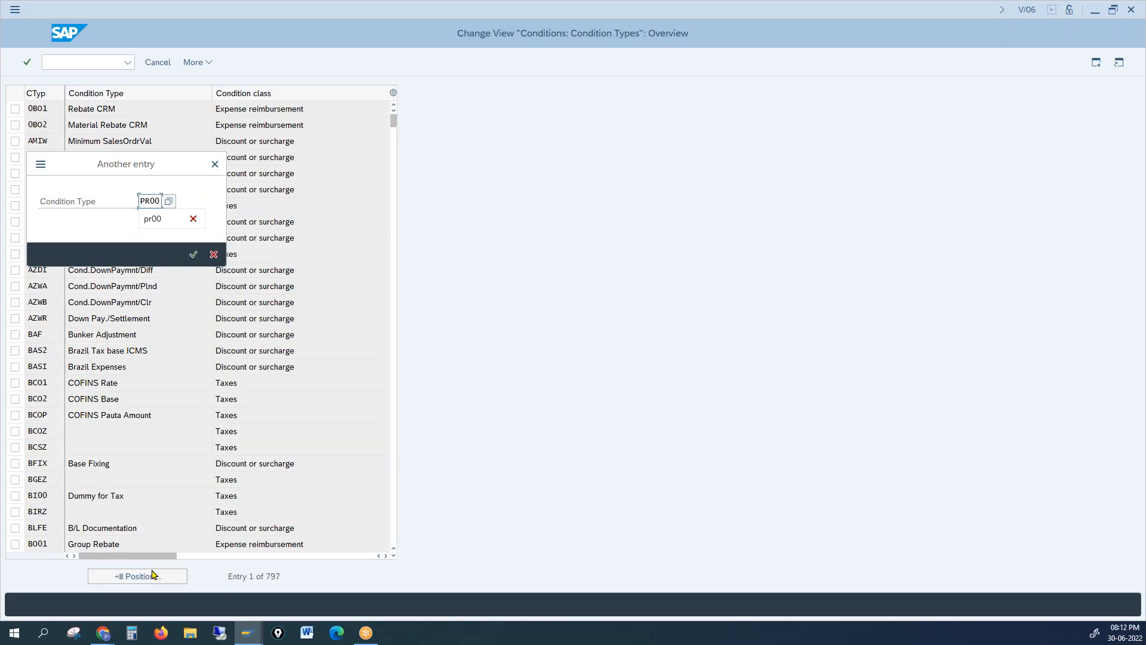
key("Return")
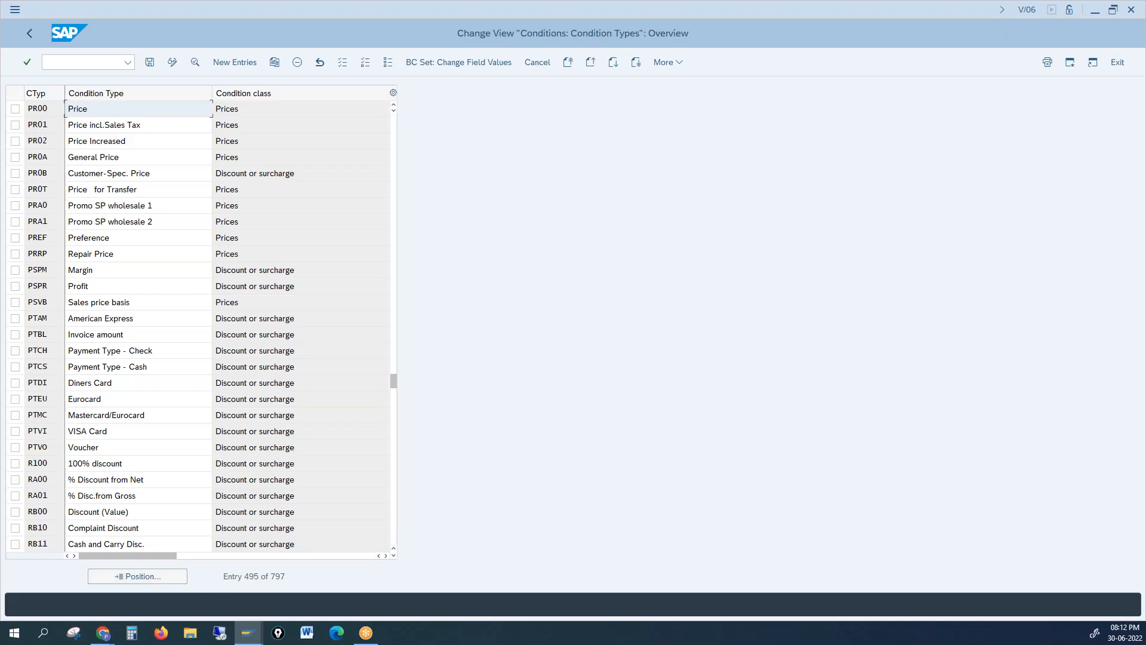
Copy condition type PR00 to a new condition type A001
left_click(15, 110)
left_click(275, 64)
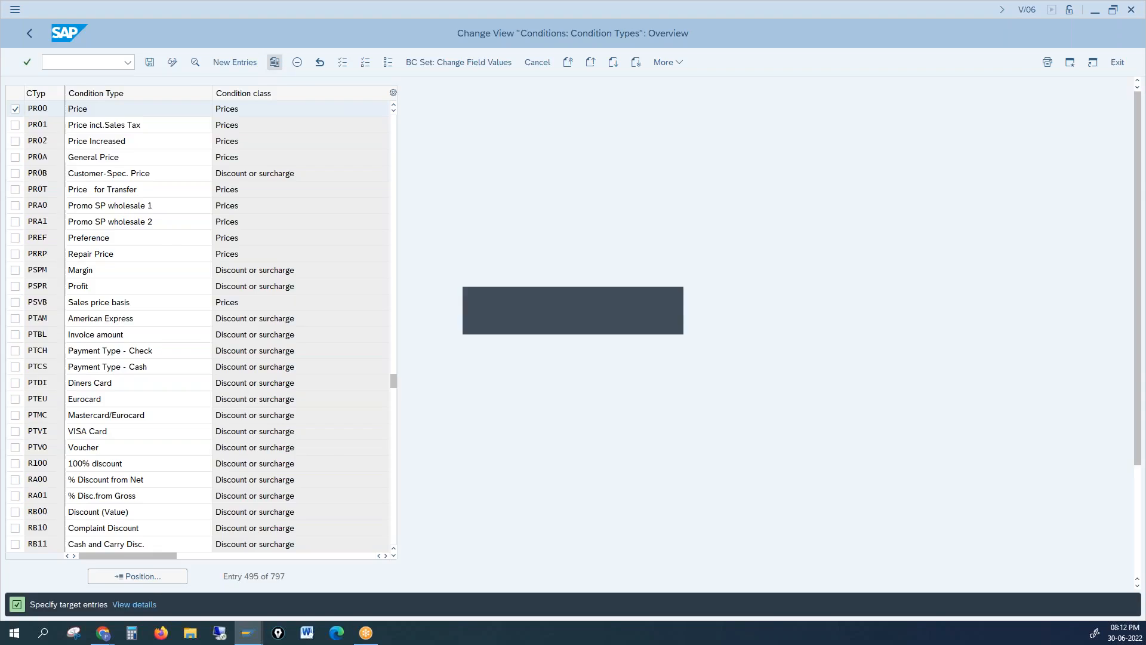
left_click_drag(84, 91, 107, 91)
type("a001")
key("Return")
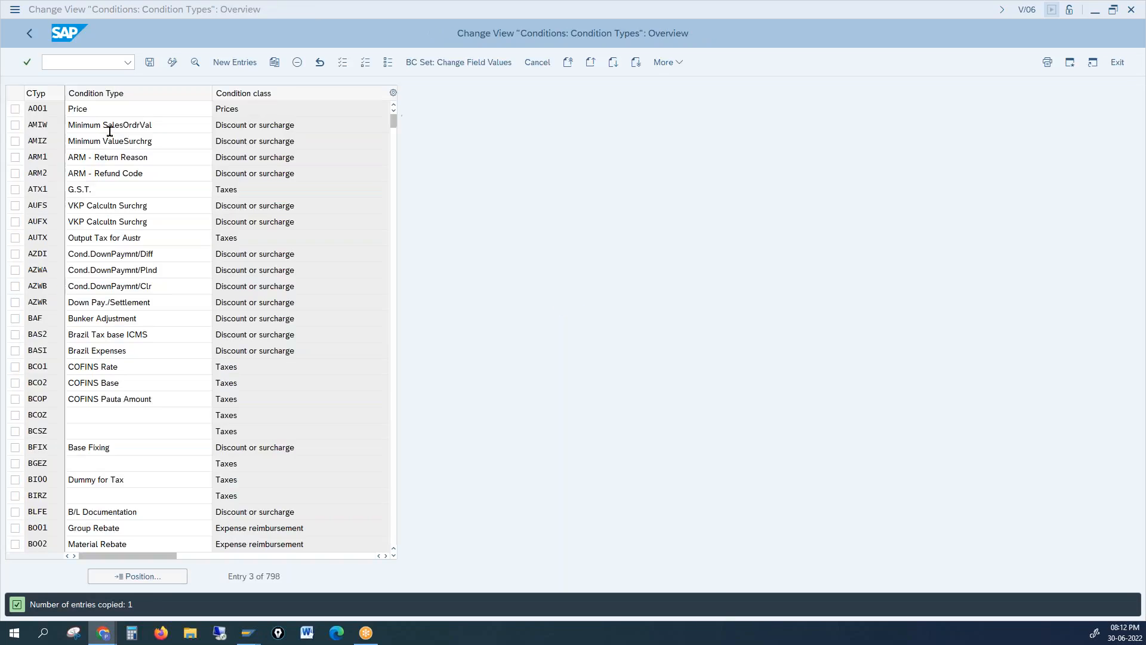
Save the new condition type to the proposed customizing request and open pricing procedure maintenance with transaction V/08
left_click(149, 62)
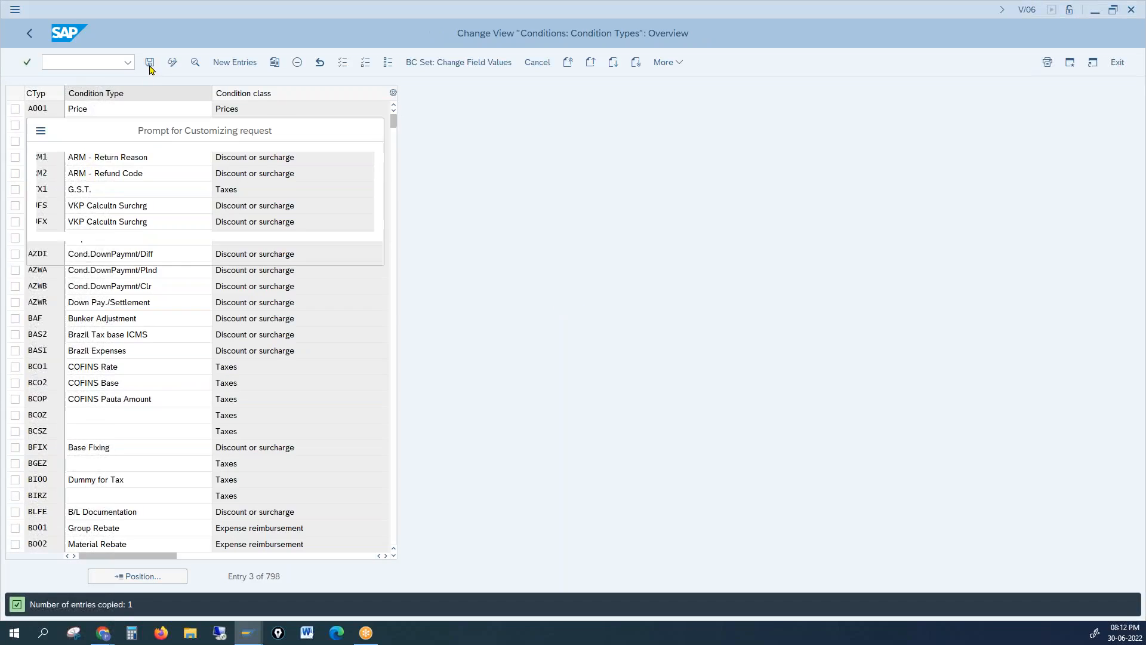
left_click(224, 254)
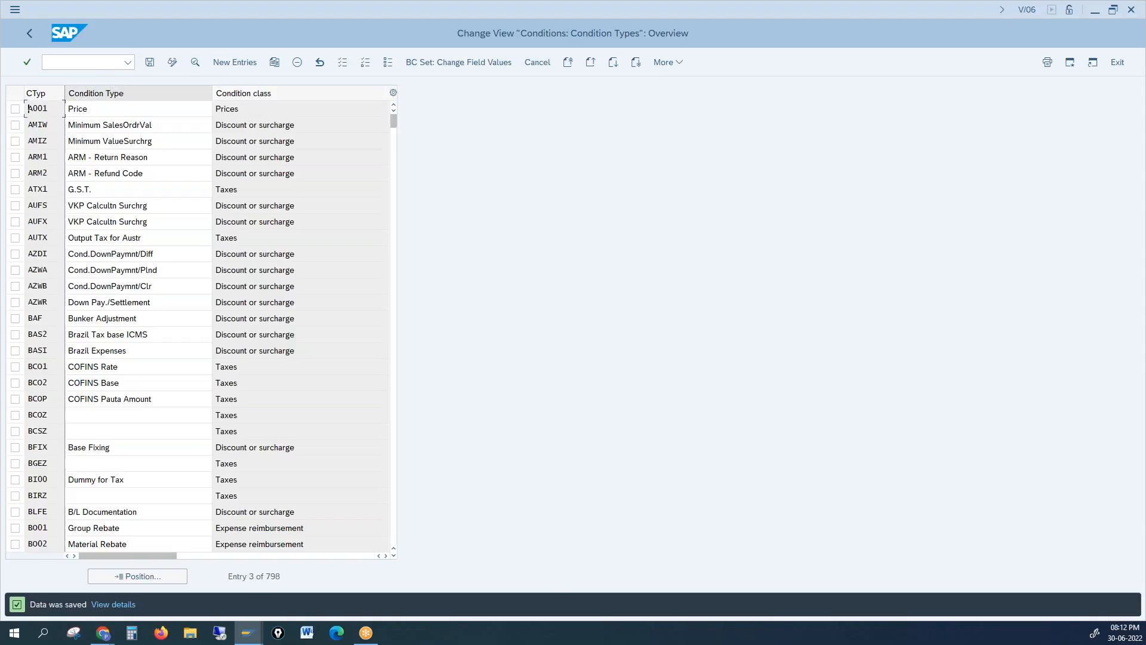
left_click(91, 62)
type("/N")
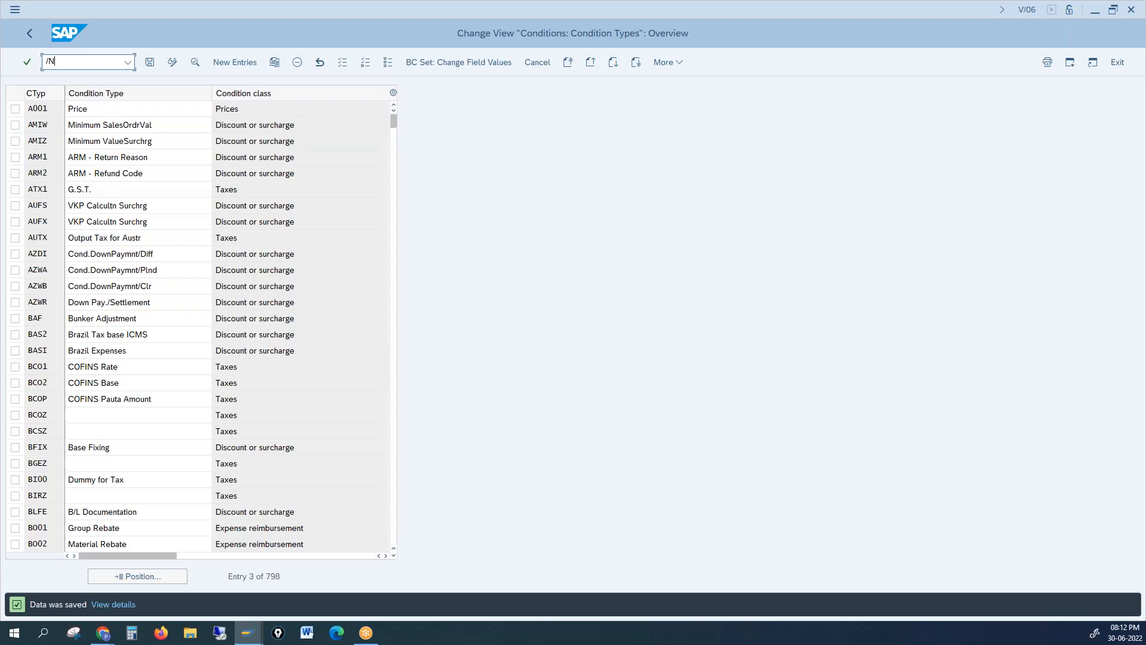
type("V/0")
type("6")
key("Return")
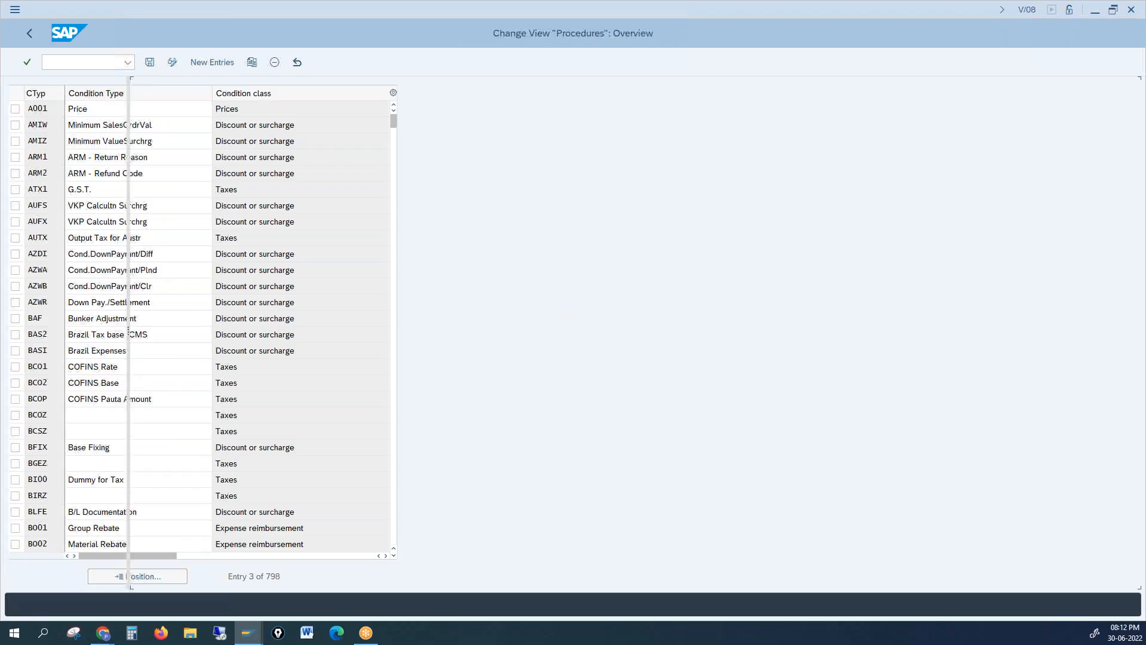
Add a new pricing procedure A001 with the description Galaxy Pri Pro
left_click(199, 65)
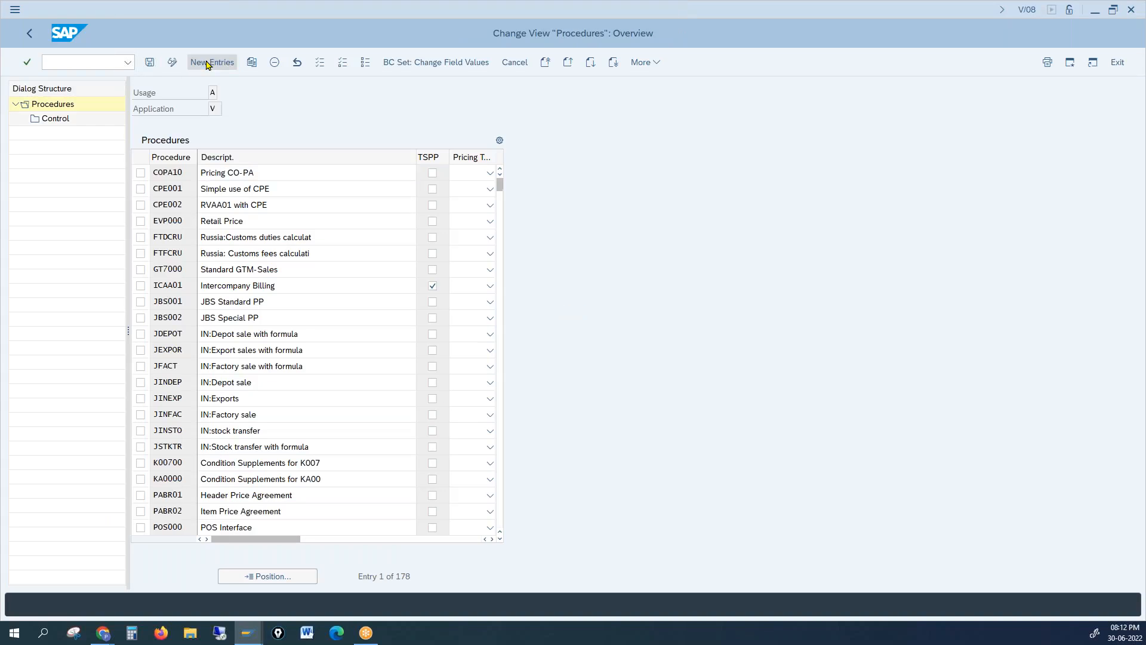
type("a001")
key("Tab")
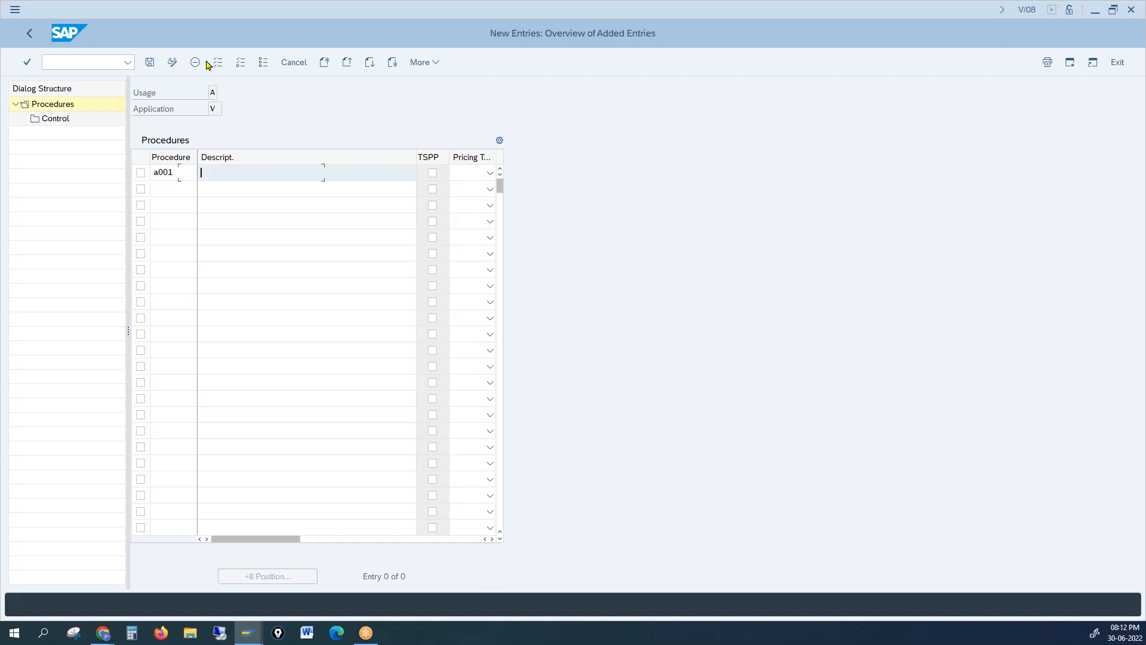
type("g")
key("Down")
key("Return")
key("Return")
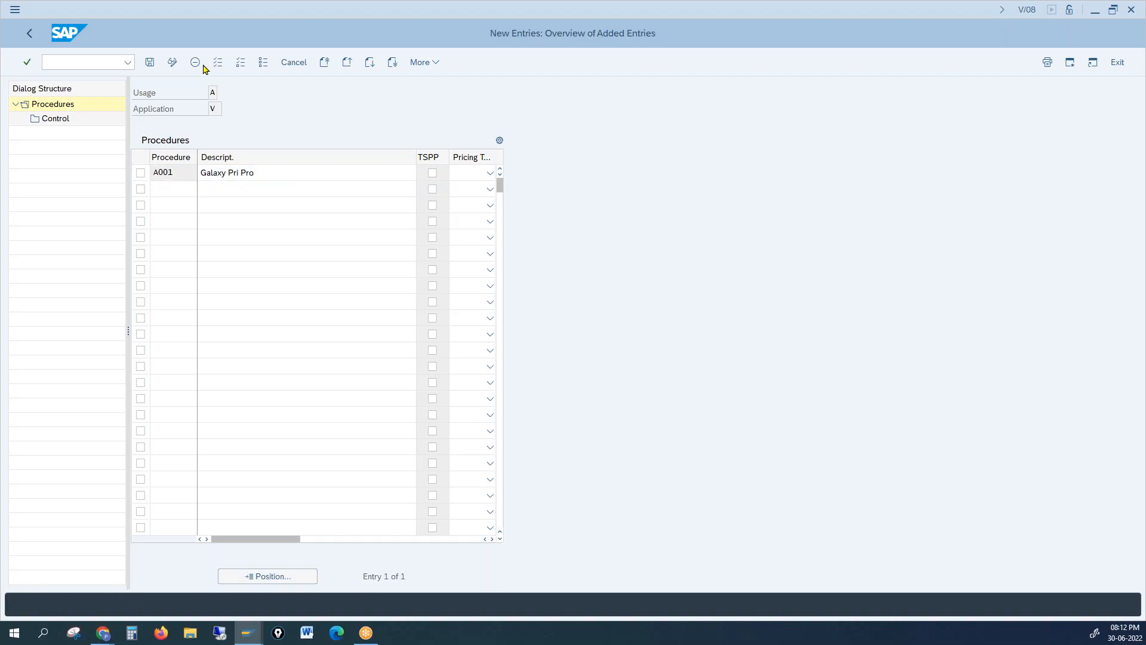
In the control data of pricing procedure A001, add step 10 with condition type A001
left_click(140, 173)
double_click(67, 119)
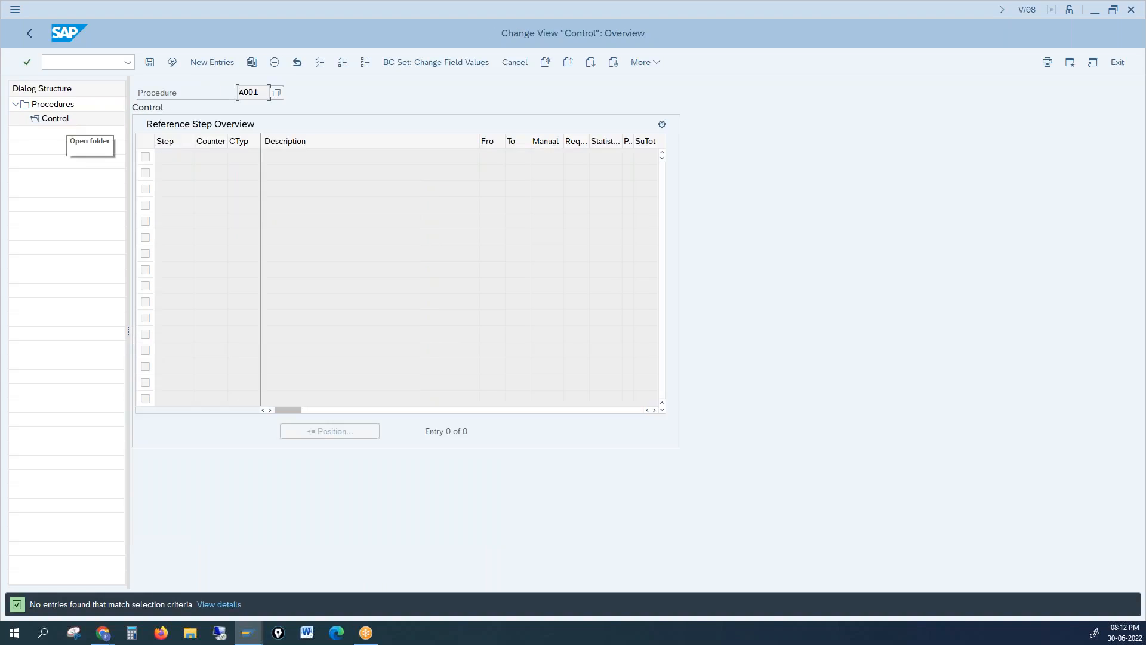
left_click(77, 117)
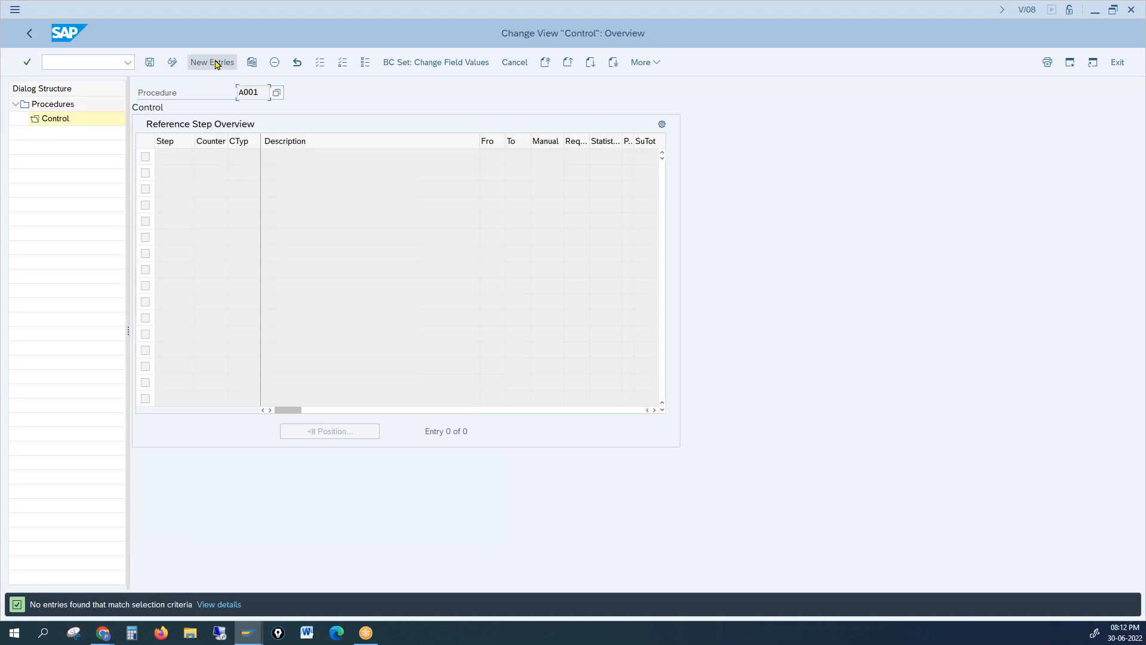
left_click(198, 65)
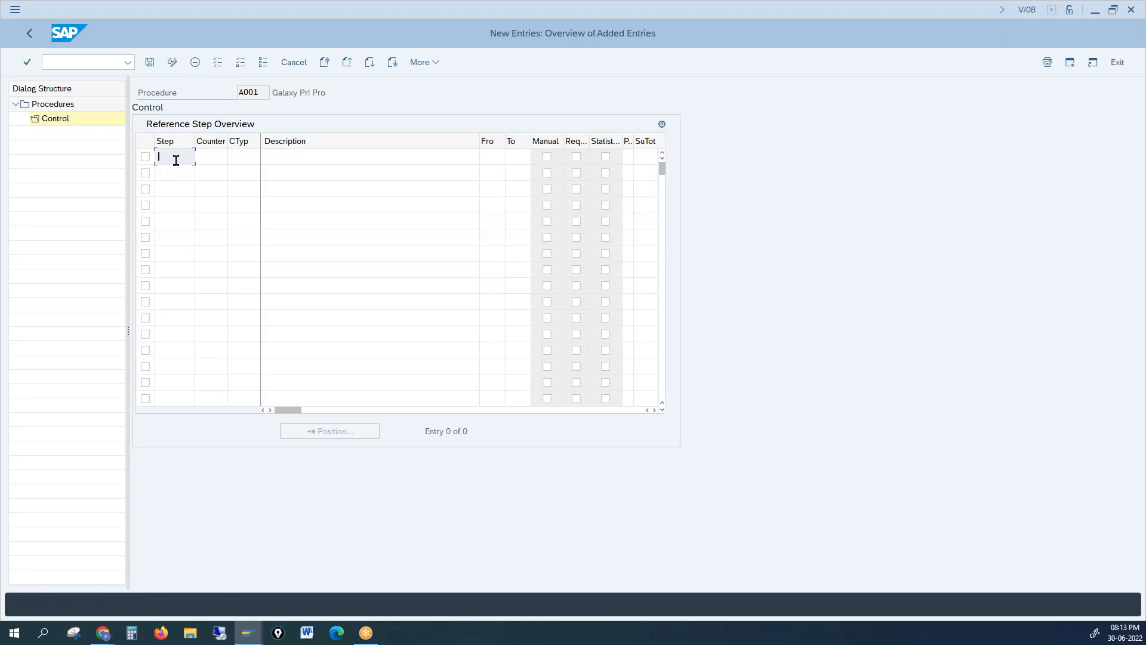
type("10")
key("Tab")
key("Tab")
type("A001")
key("Return")
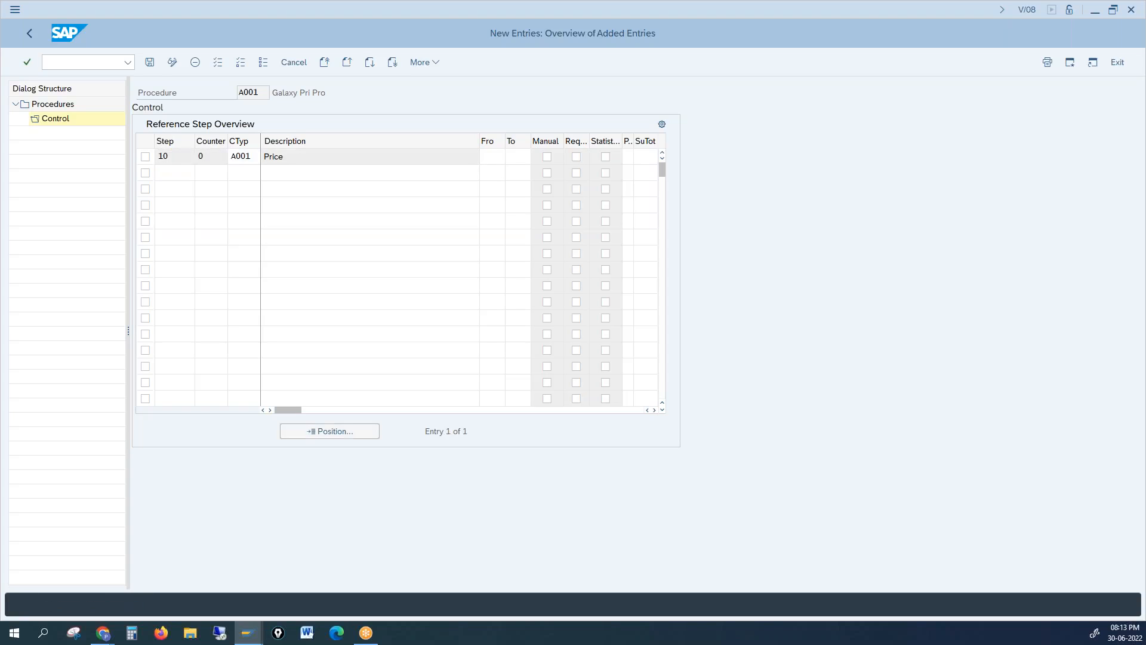
Save the pricing procedure to the proposed customizing request and open pricing procedure determination with transaction OVKK
left_click(145, 64)
left_click(225, 254)
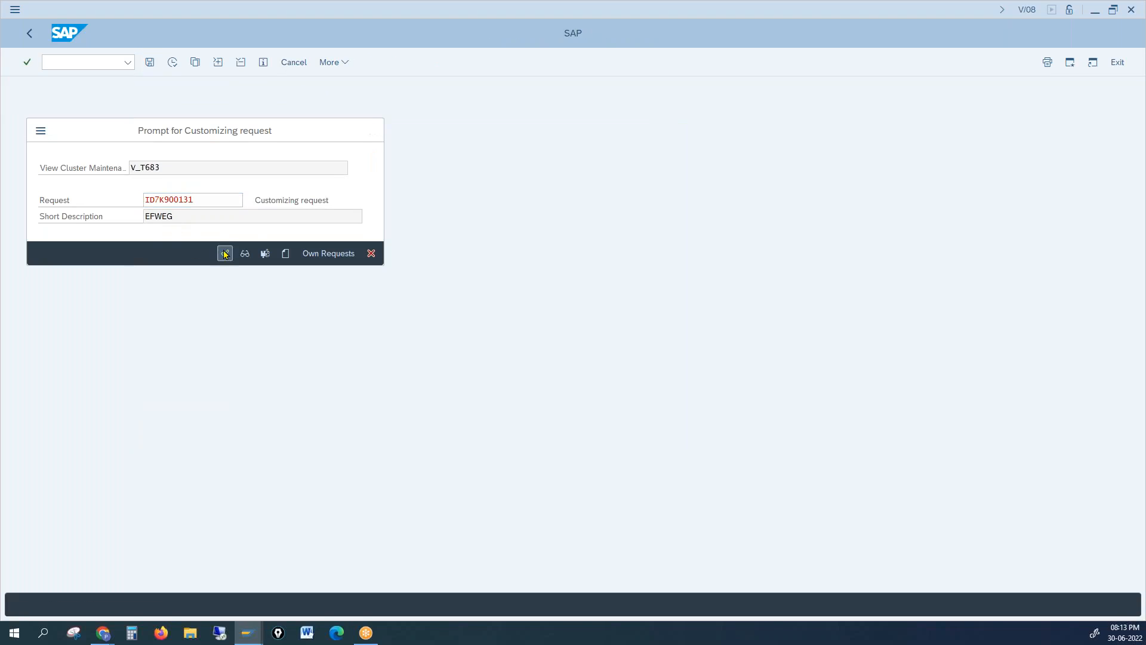
left_click(87, 61)
type("/nOVKK")
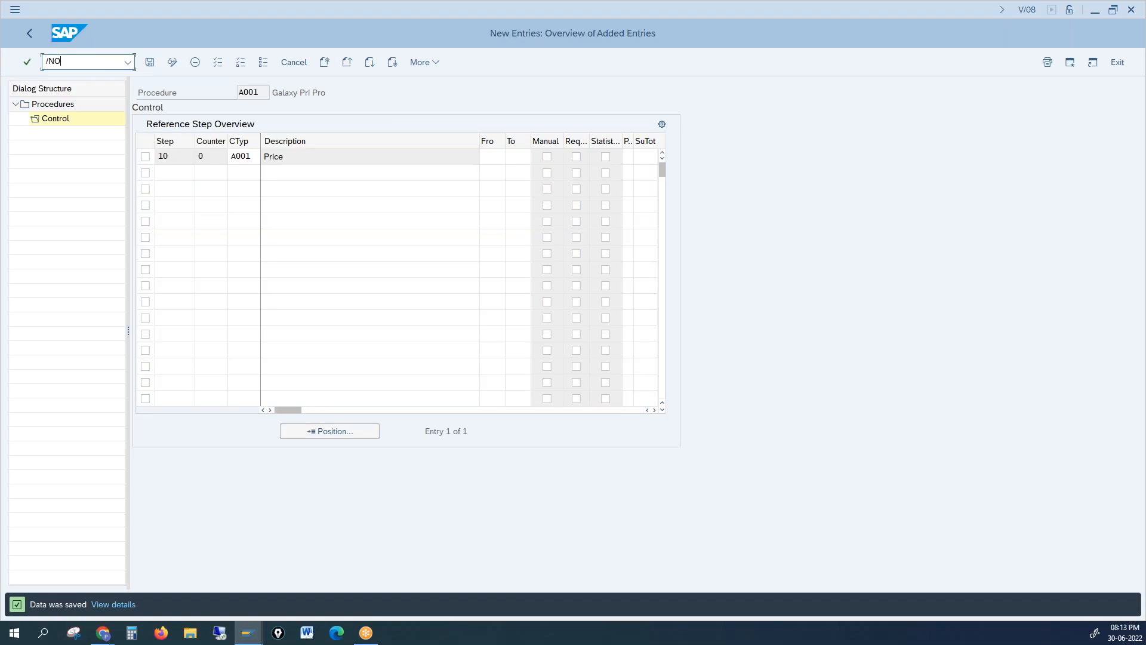
key("Return")
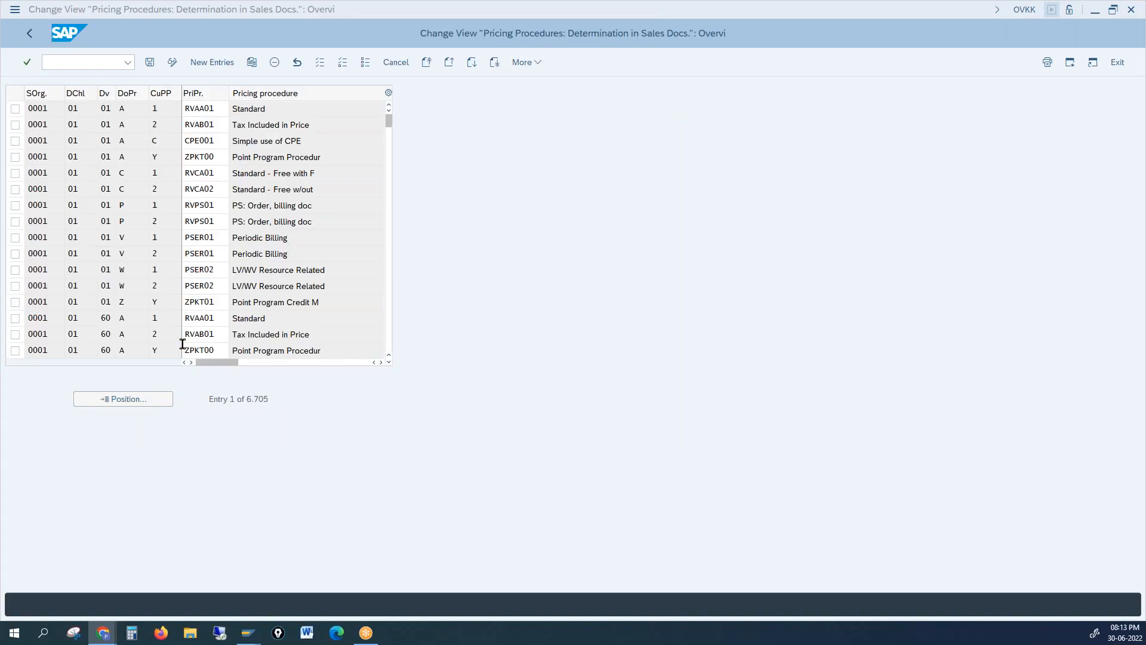
Position the determination list at sales organization 1000, distribution channel 10 and division 00
left_click(160, 406)
type("1000")
key("Tab")
type("10")
key("Tab")
type("00")
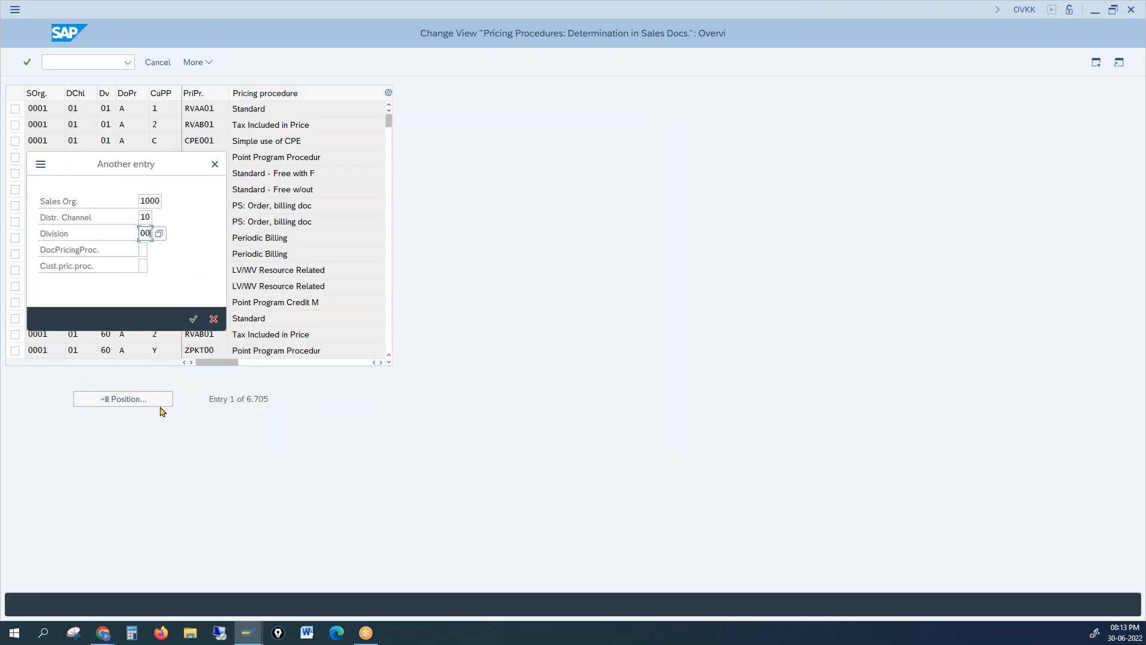
key("Return")
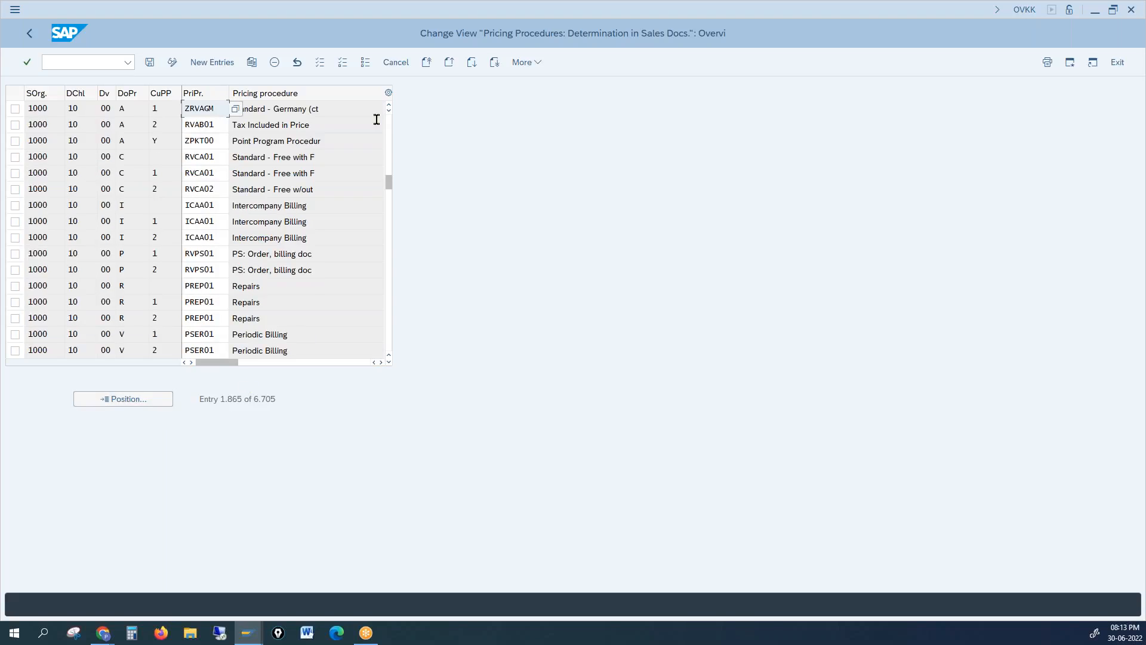
Assign pricing procedure A001 to the 1000/10/00 entry with document procedure A and customer procedure 1, and clear its condition type PR00
left_click_drag(225, 109, 142, 105)
type("A001")
key("Return")
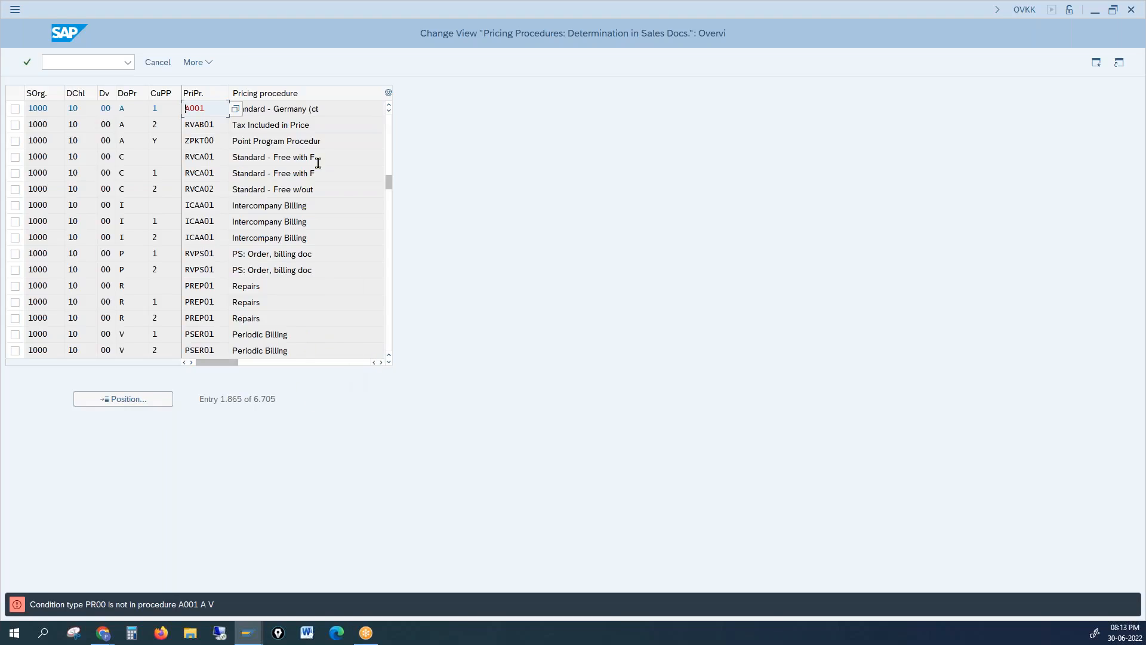
left_click(381, 362)
left_click(381, 362)
left_click_drag(207, 111, 166, 109)
key("BackSpace")
key("Return")
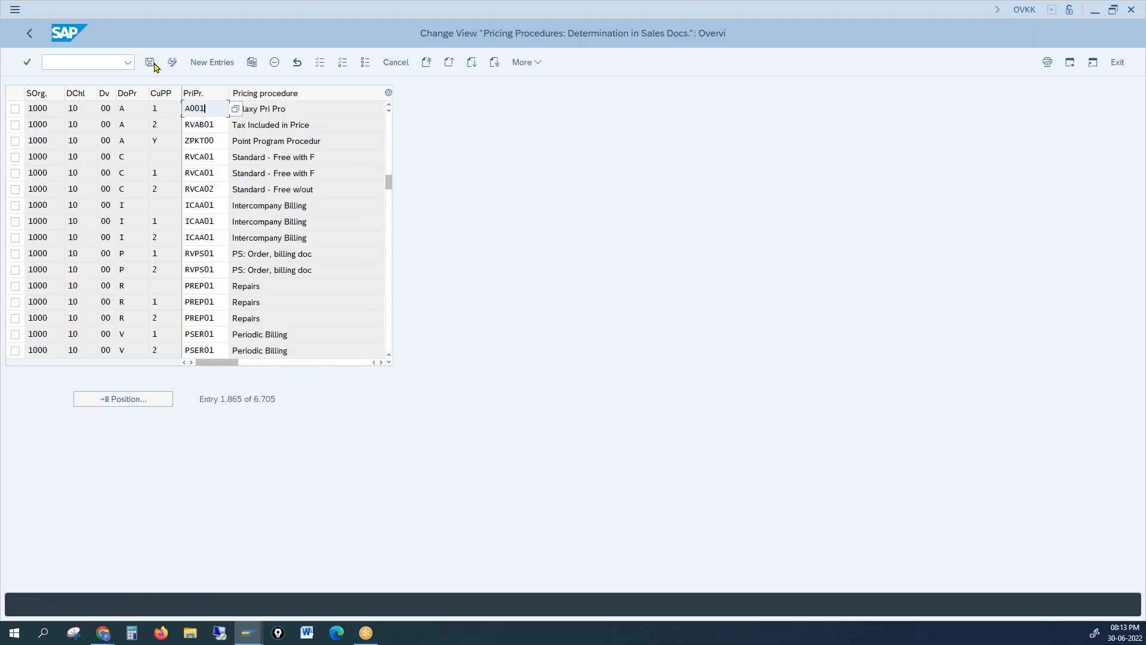
Save the procedure determination to the customizing request and open condition record creation with transaction VK11
left_click(150, 63)
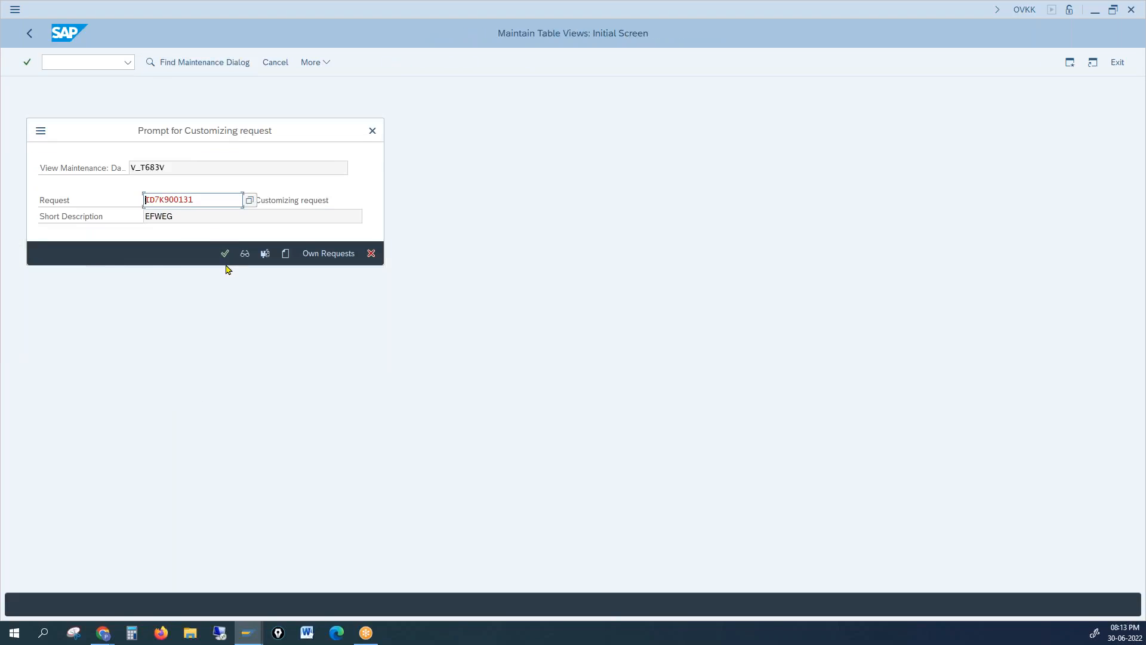
left_click(224, 254)
left_click(83, 62)
type("/nV/03")
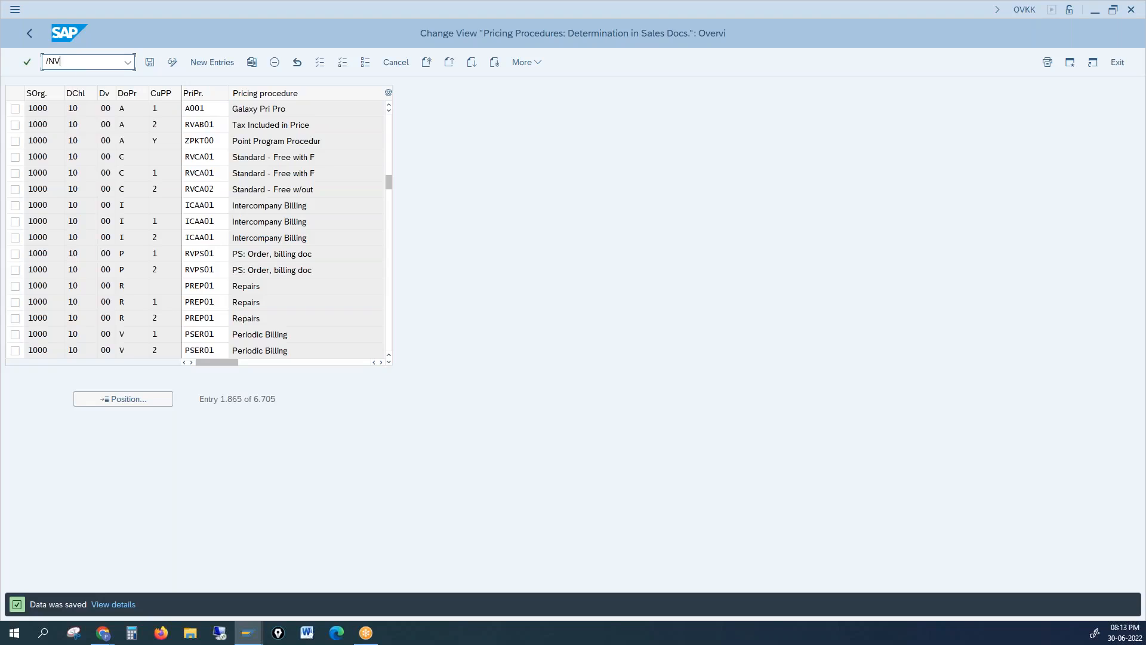
key("Return")
Start a condition record for condition type A001 using the key combination Material with release status
type("A001")
key("Return")
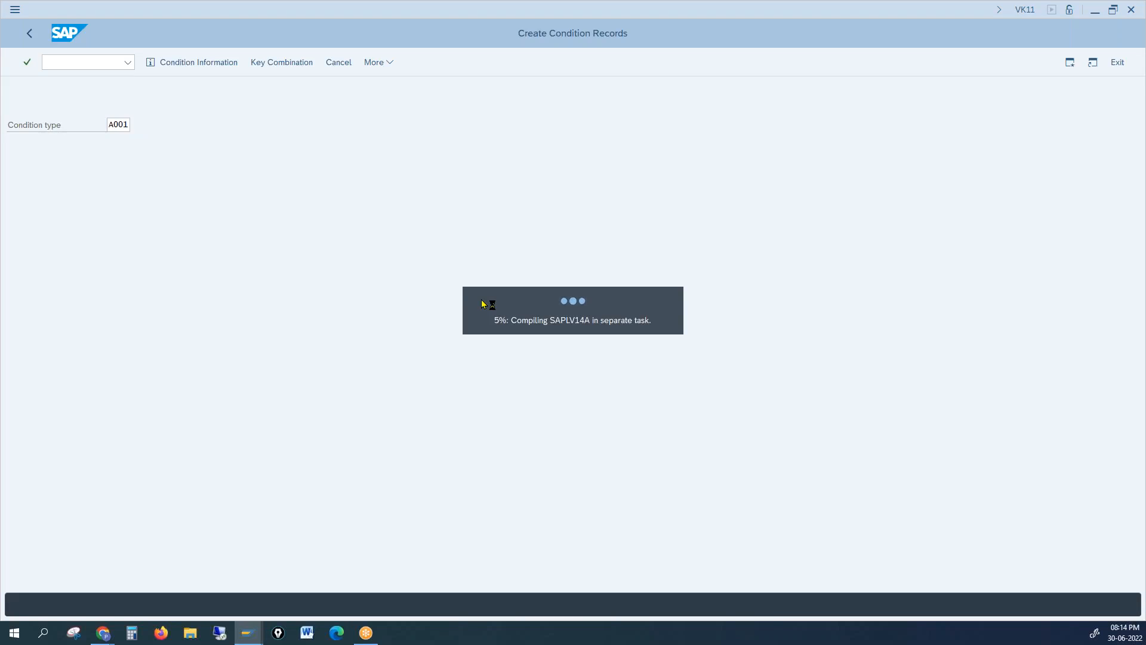
left_click(118, 270)
left_click(351, 304)
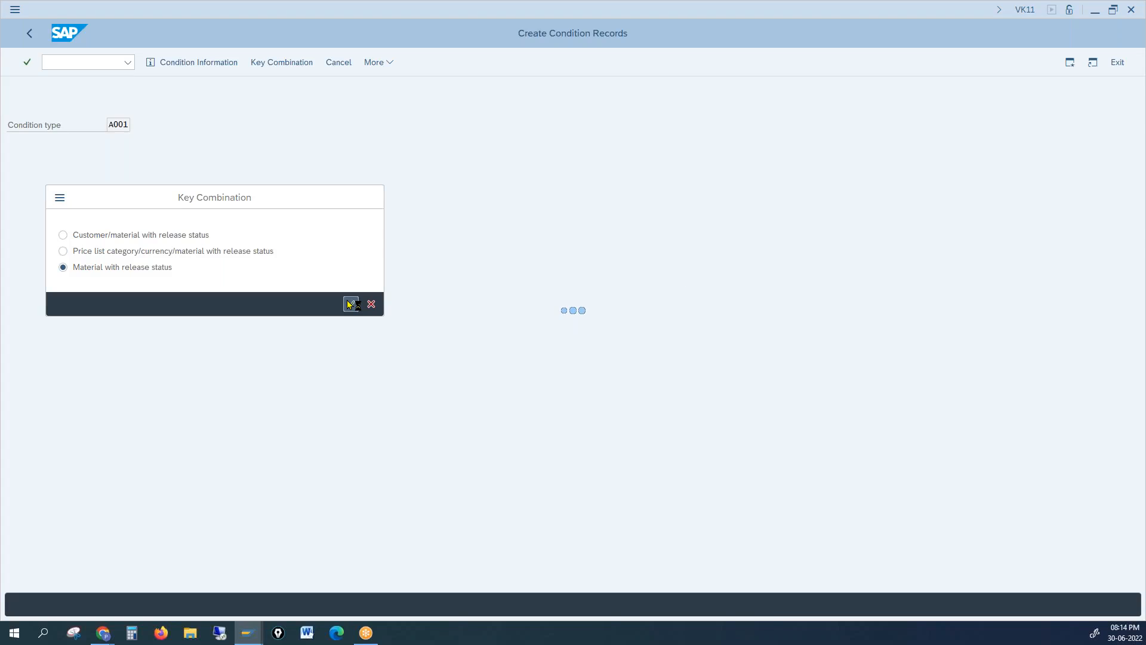
Enter a price of 1000 for material 100-100 and save the condition record
left_click(63, 174)
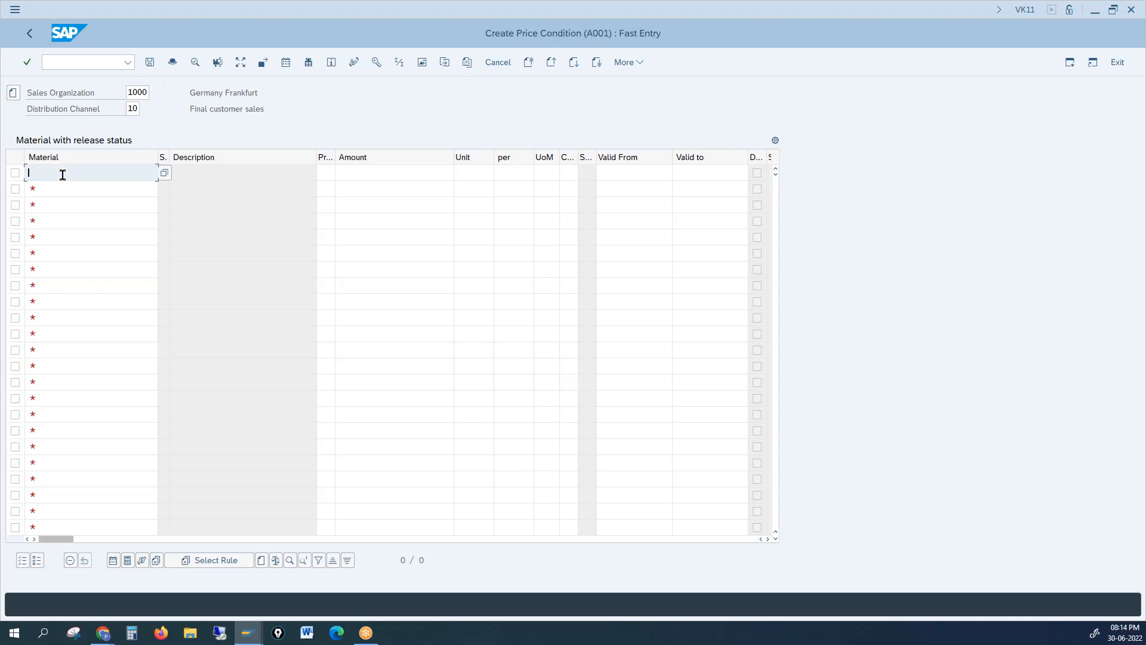
type("100-100")
key("Tab")
key("Tab")
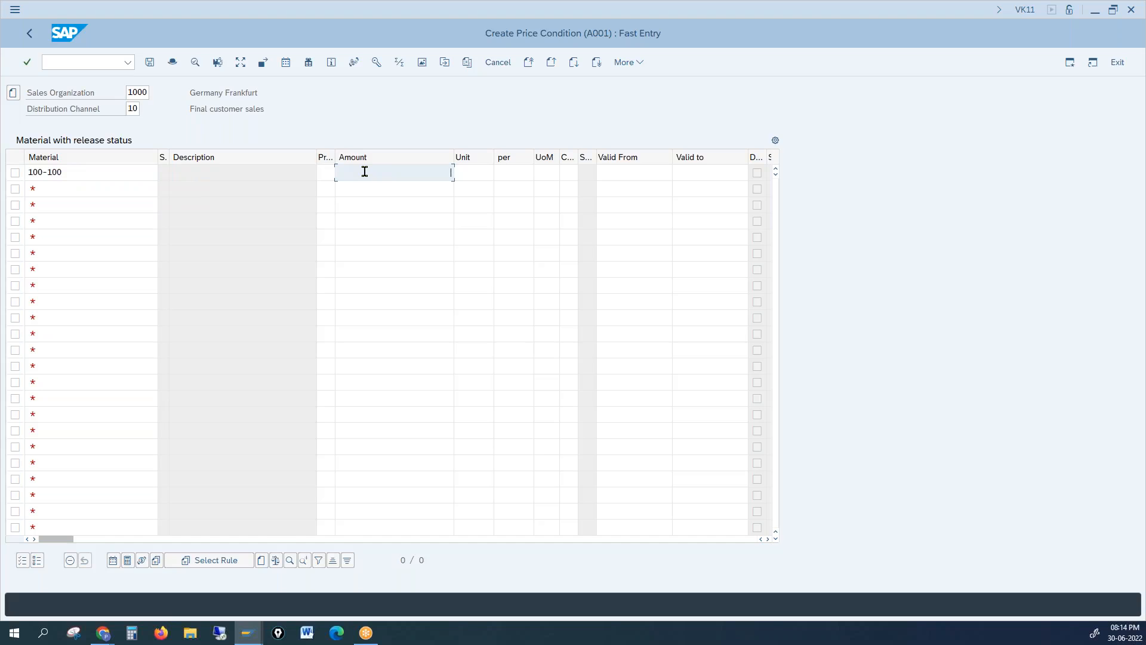
type("1000")
key("Return")
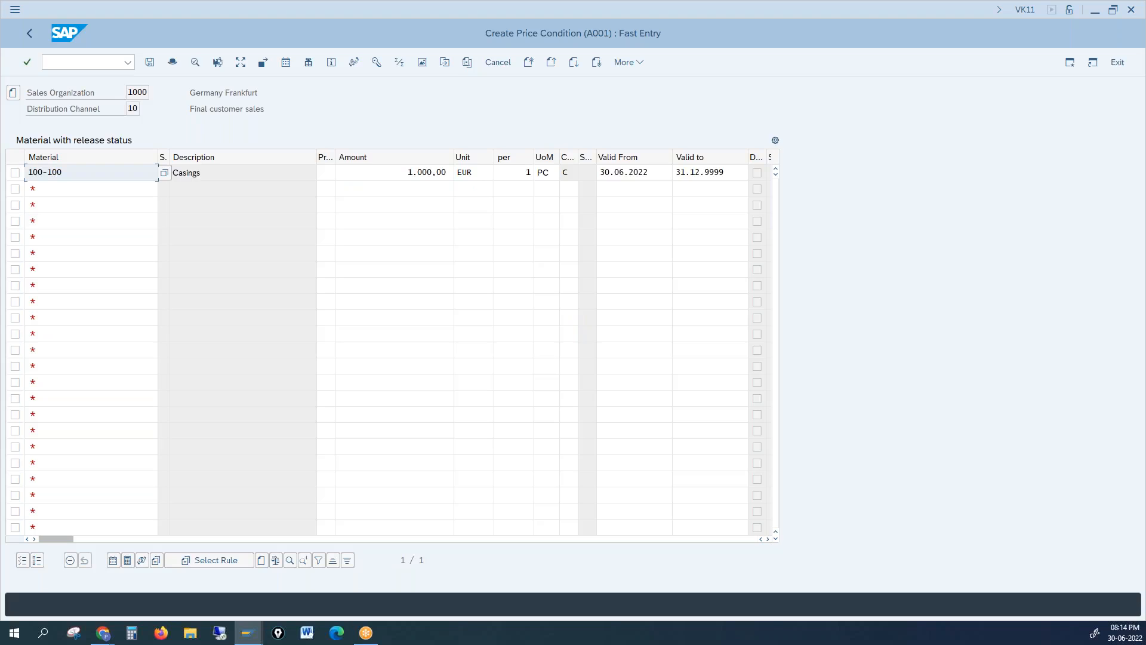
left_click(150, 63)
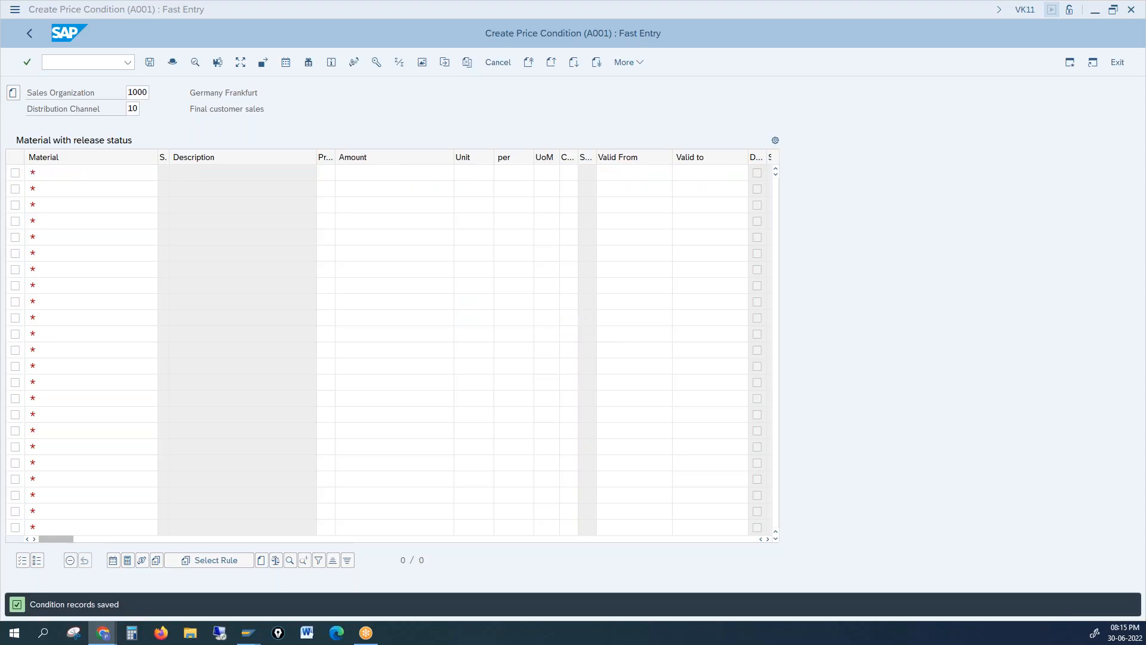
Start a new standard order with transaction VA01 and enter the customer number as sold-to and ship-to party
left_click(91, 61)
type("/NVA01")
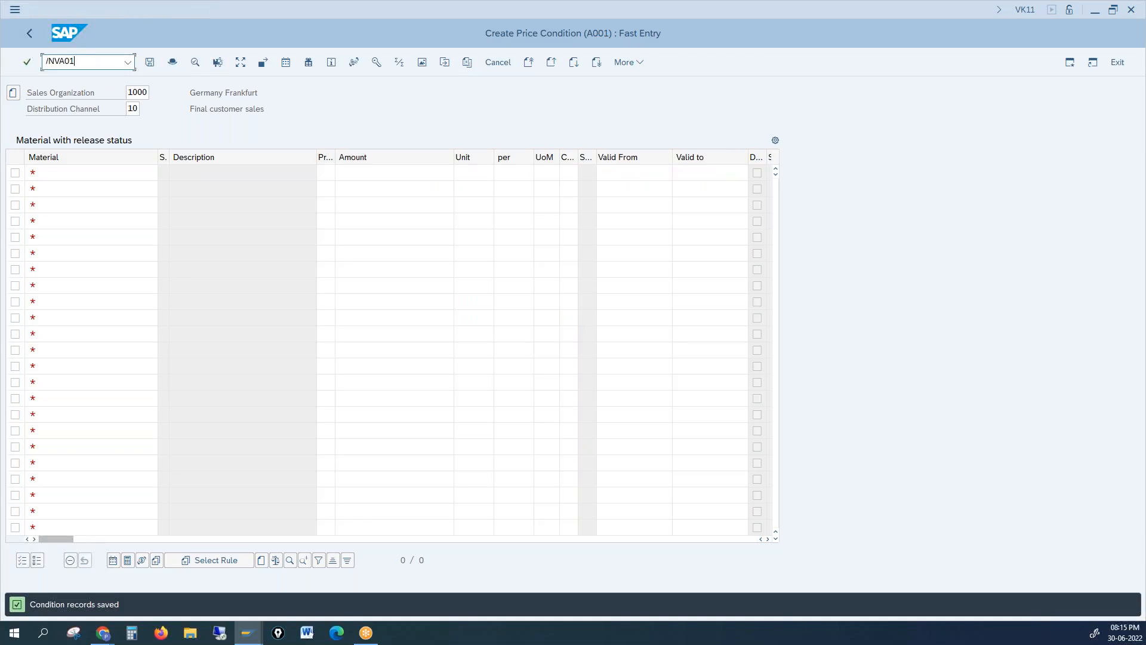
key("Return")
key("Return")
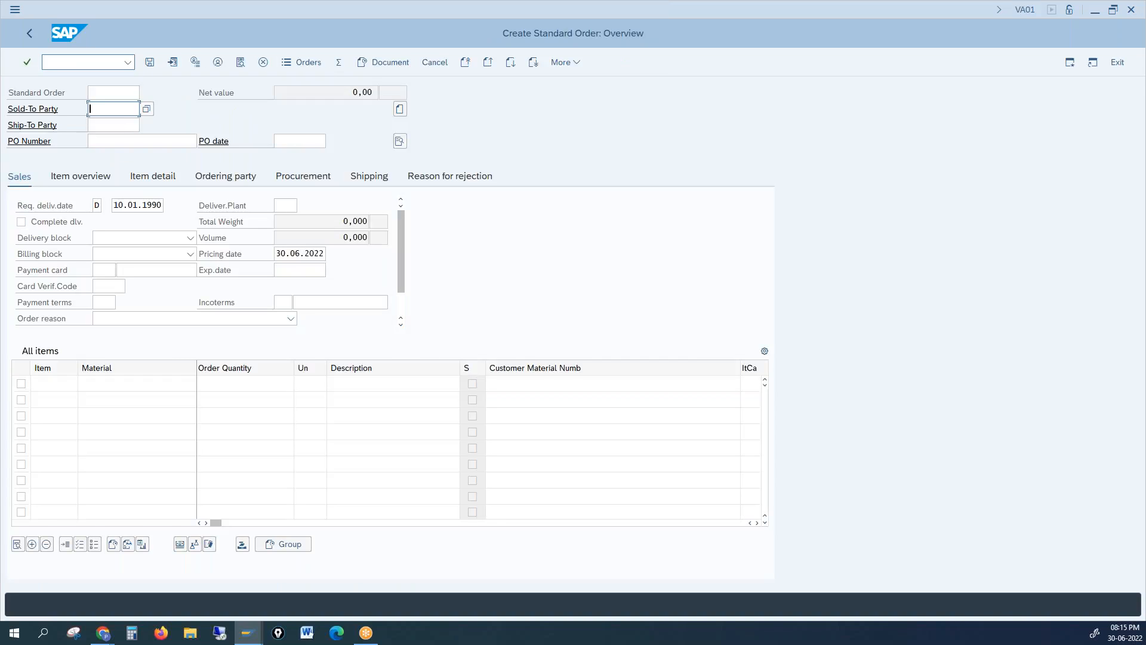
type("1000")
key("Tab")
type("1")
left_click(115, 145)
Add material 100-100 with quantity 1 to the order and dismiss the factory calendar message
left_click(143, 382)
type("1")
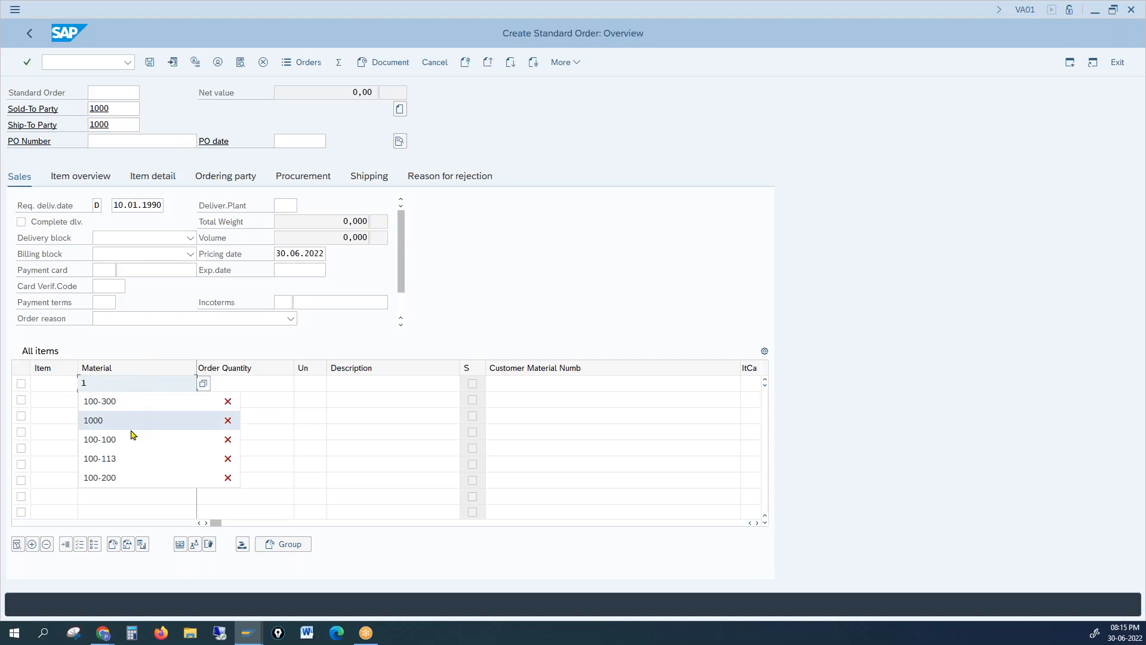
left_click(197, 440)
left_click(241, 381)
type("1")
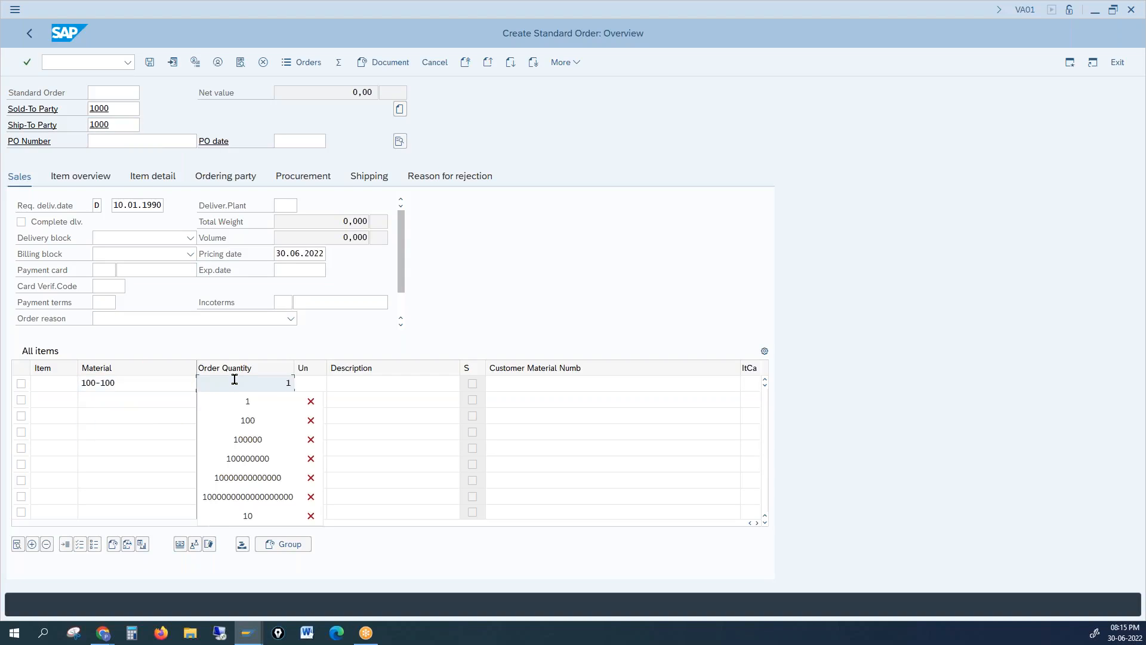
key("Return")
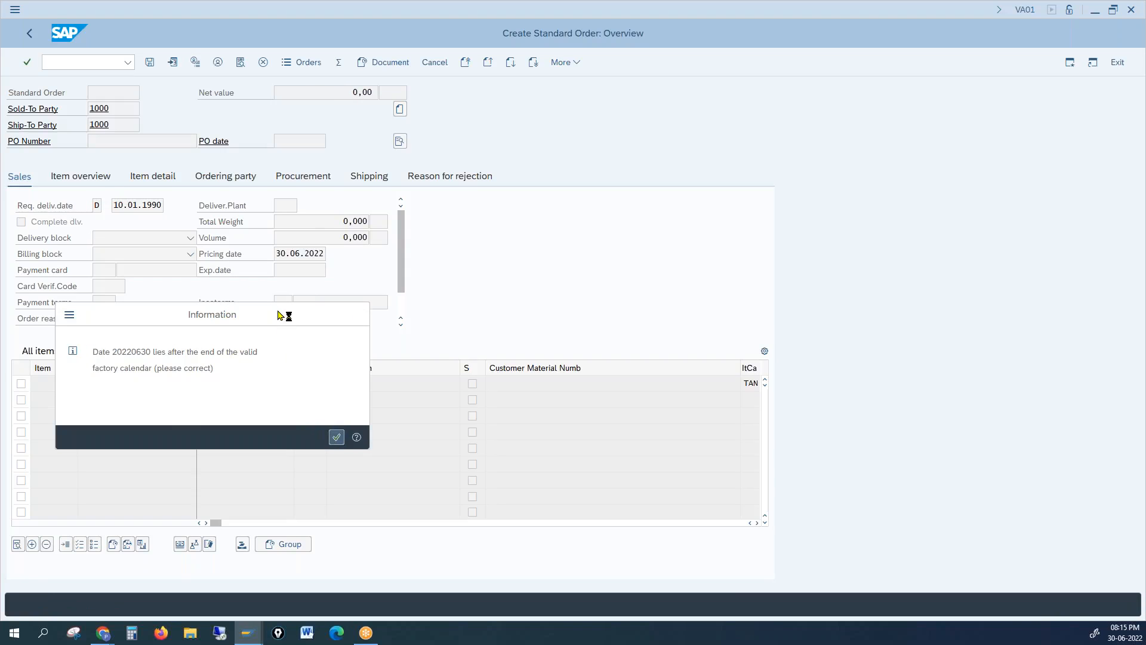
key("Return")
Check the order's net value, then examine the A001 pricing condition in the header data
left_click_drag(313, 93, 385, 92)
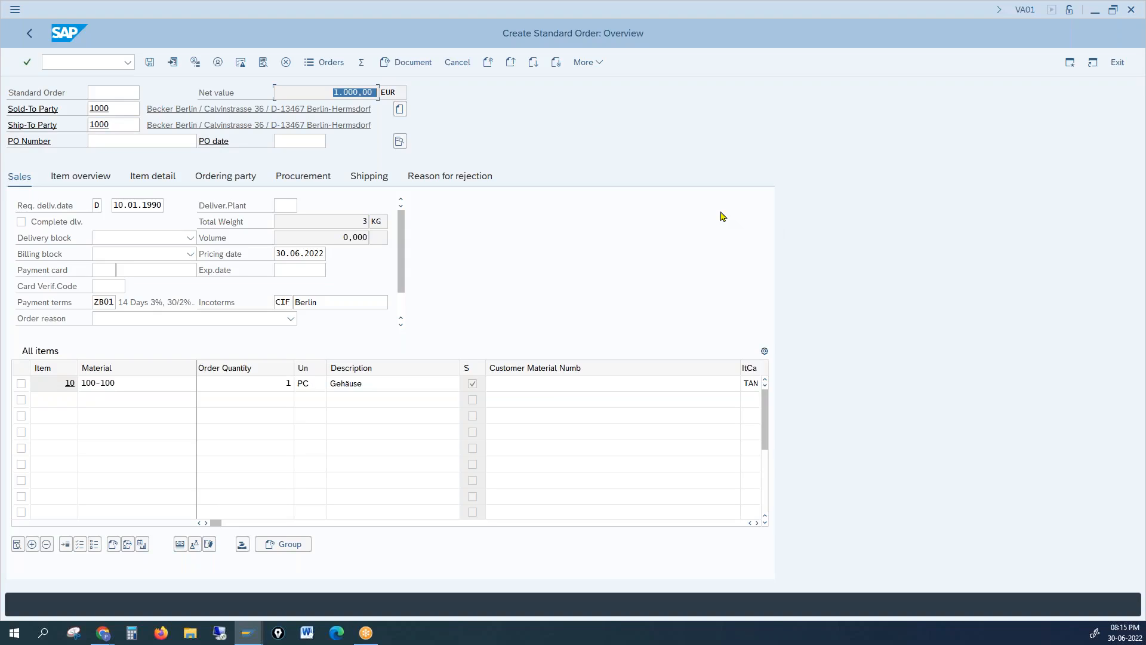
left_click(400, 141)
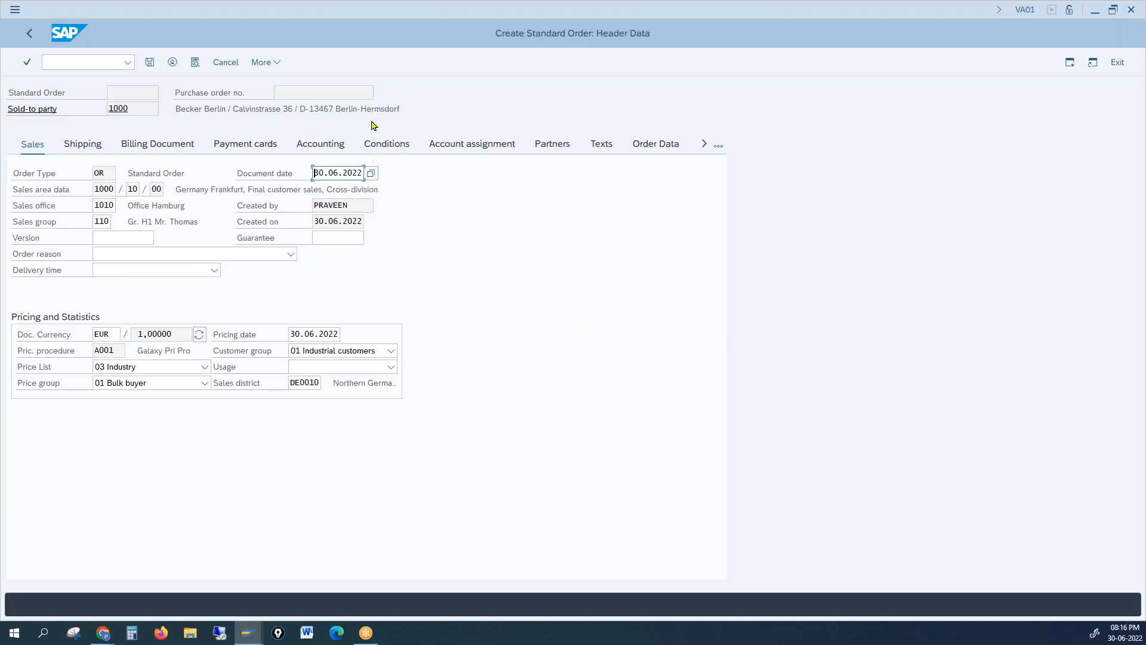
left_click(388, 145)
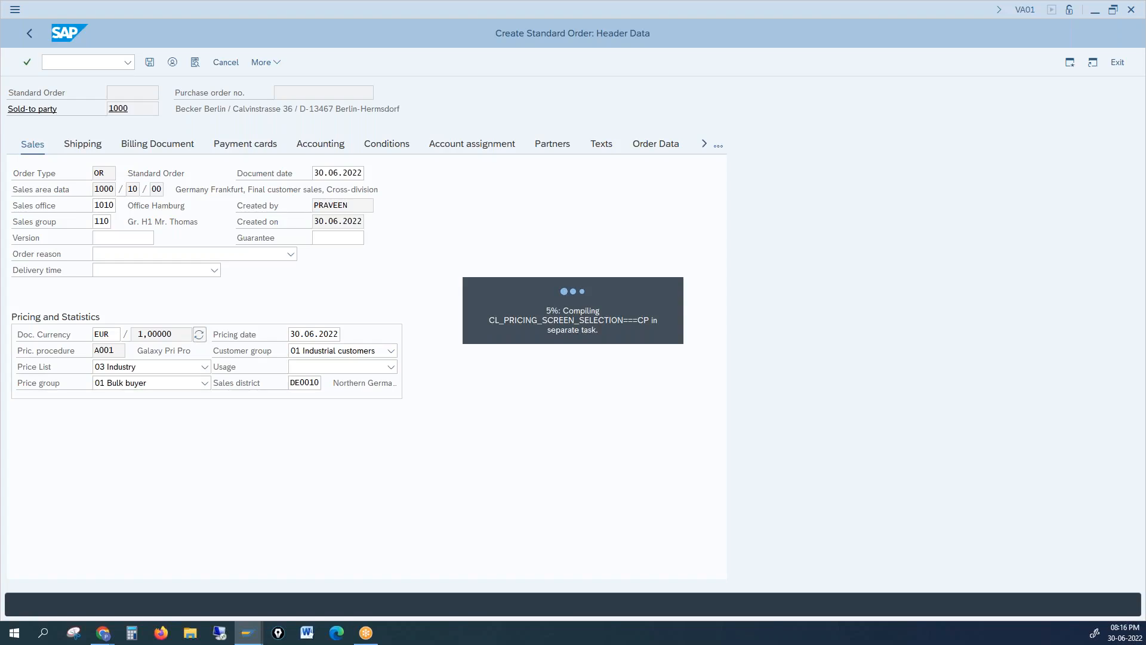
double_click(58, 251)
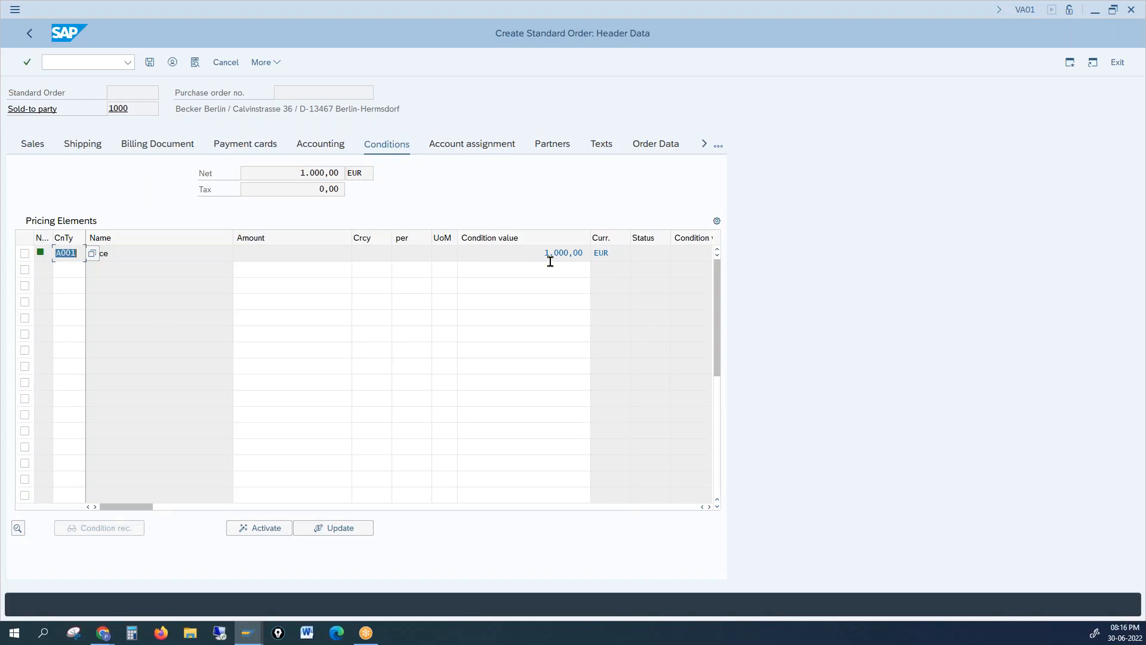
Return to the order overview, open item 10's conditions, and examine the A001 price amount and condition value
double_click(534, 255)
left_click(31, 39)
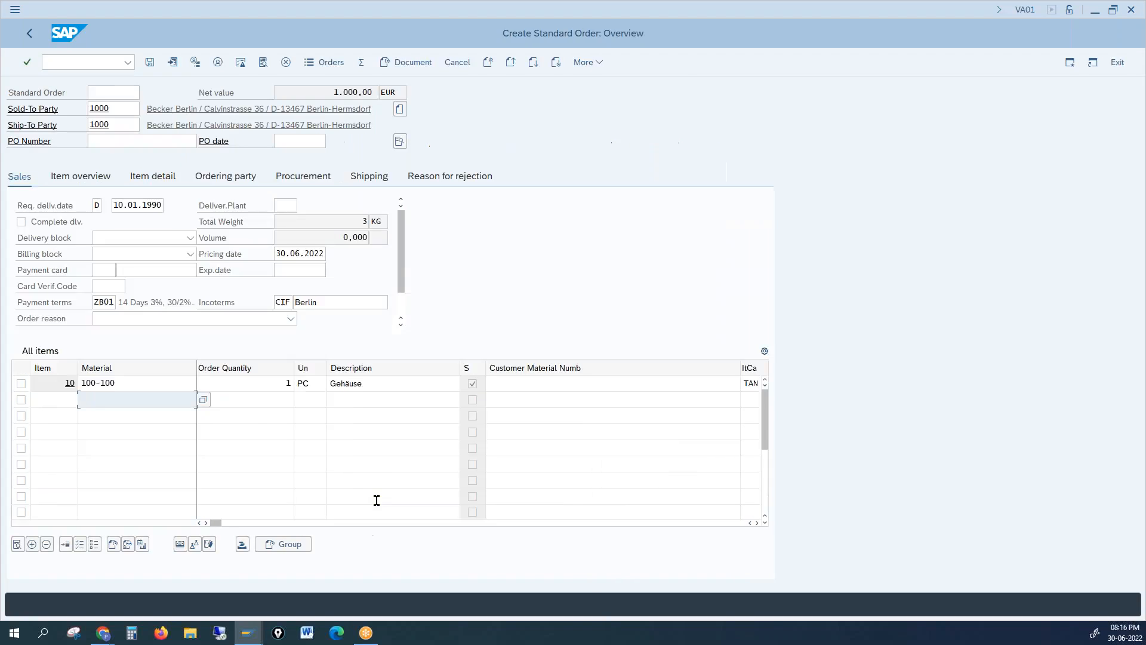
double_click(129, 385)
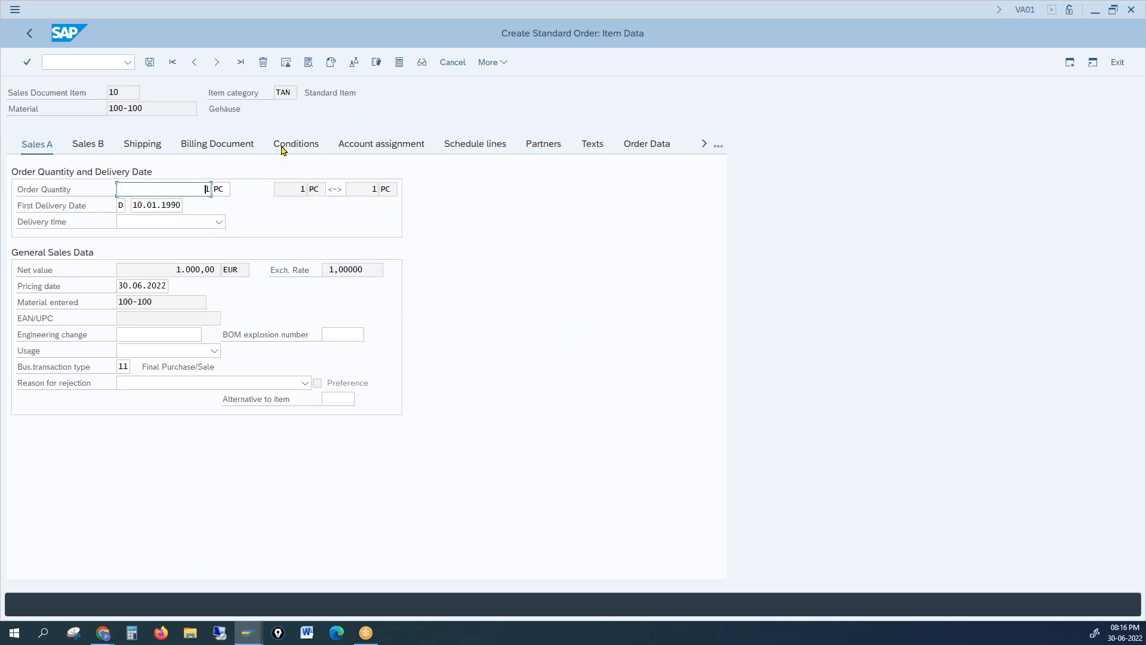
left_click(282, 147)
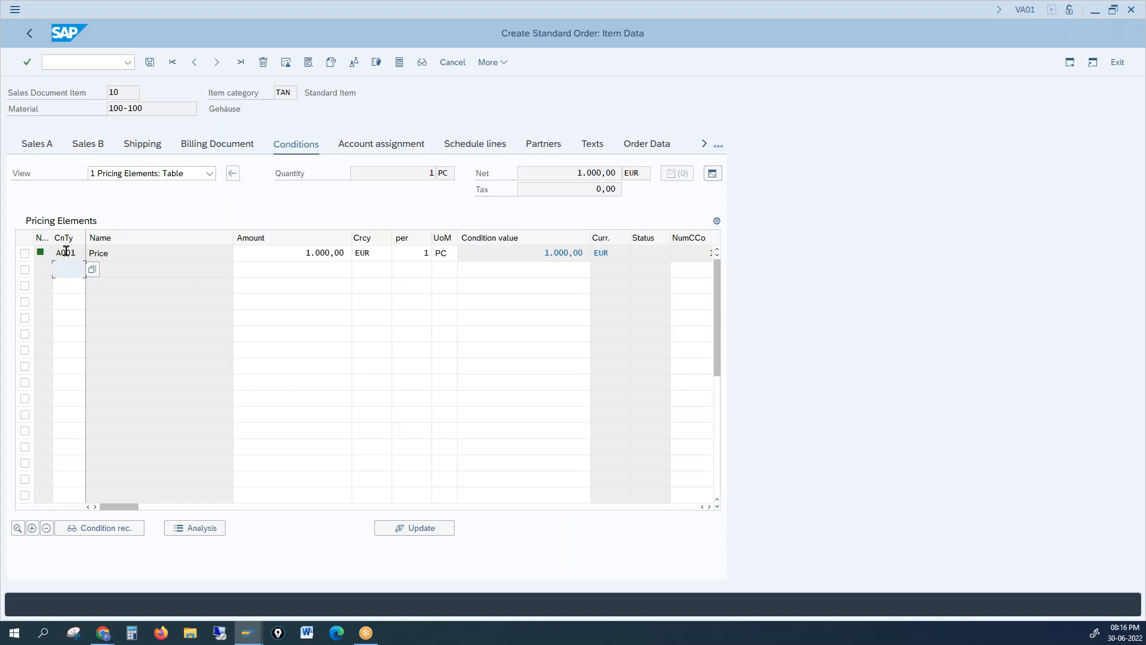
left_click_drag(530, 253, 591, 257)
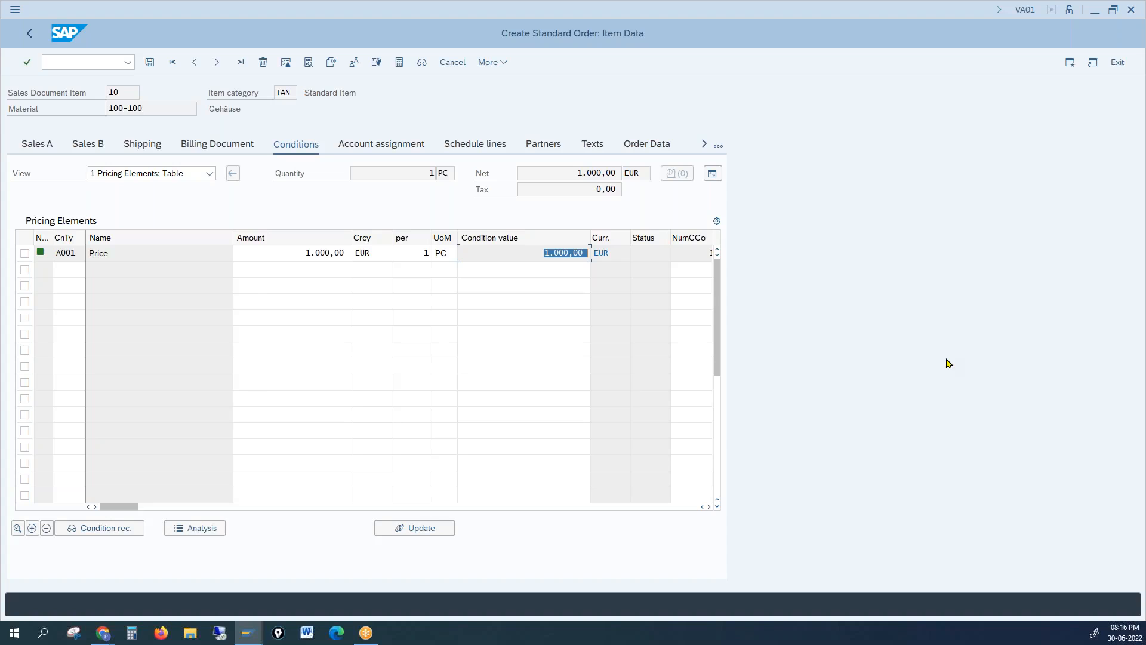
key("alt+Tab")
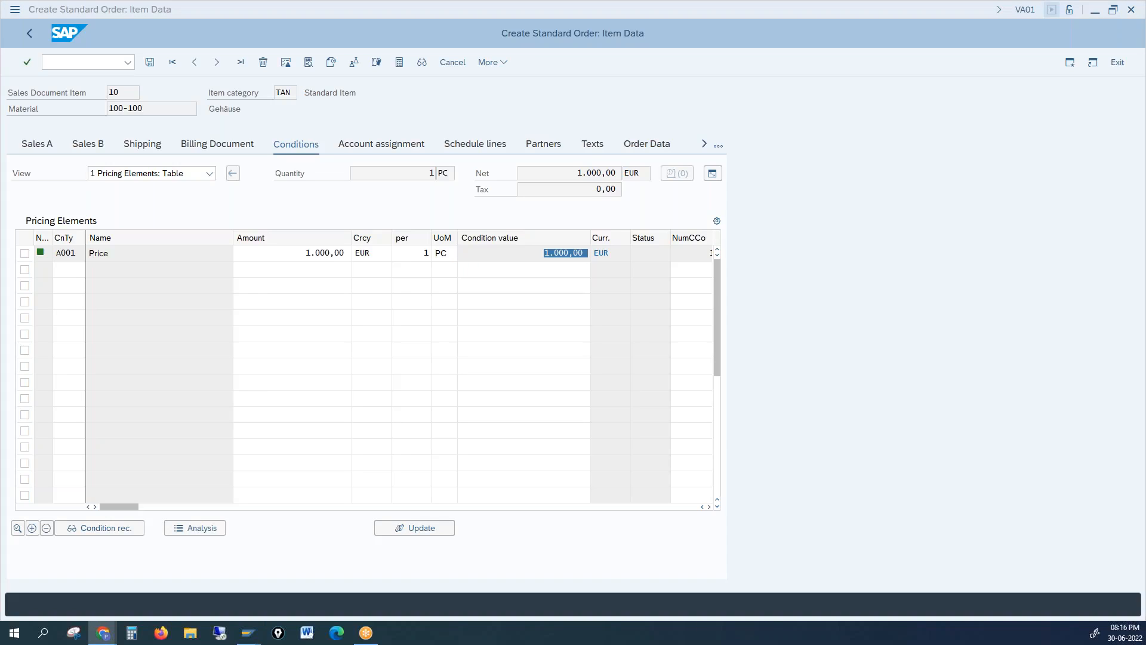
left_click(983, 387)
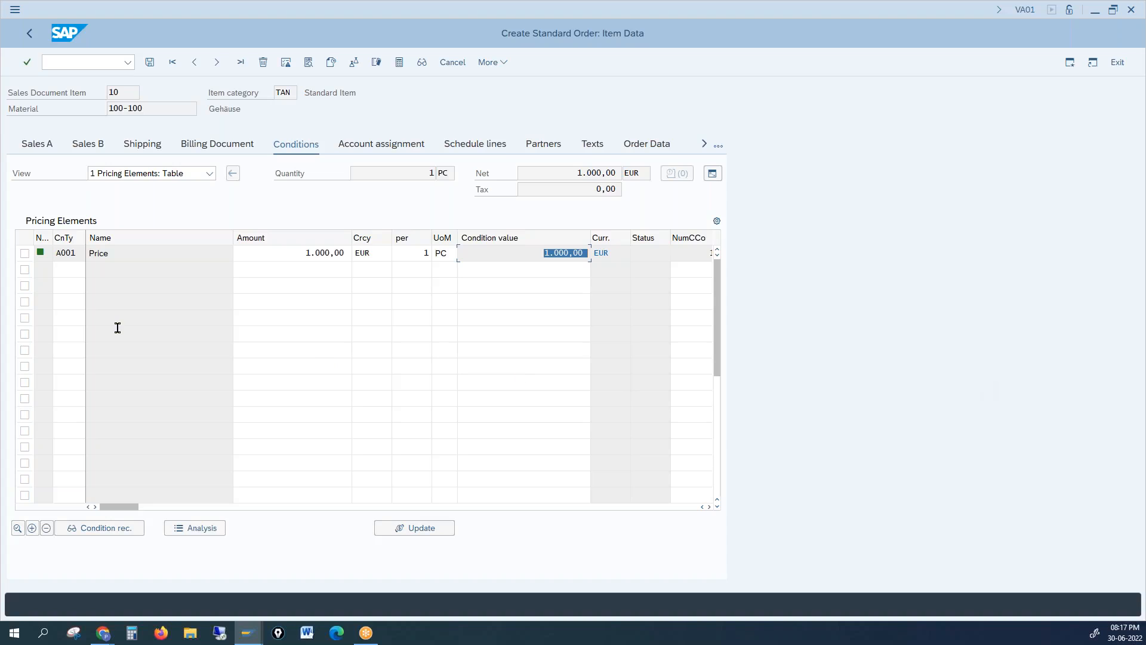
key("alt+Tab")
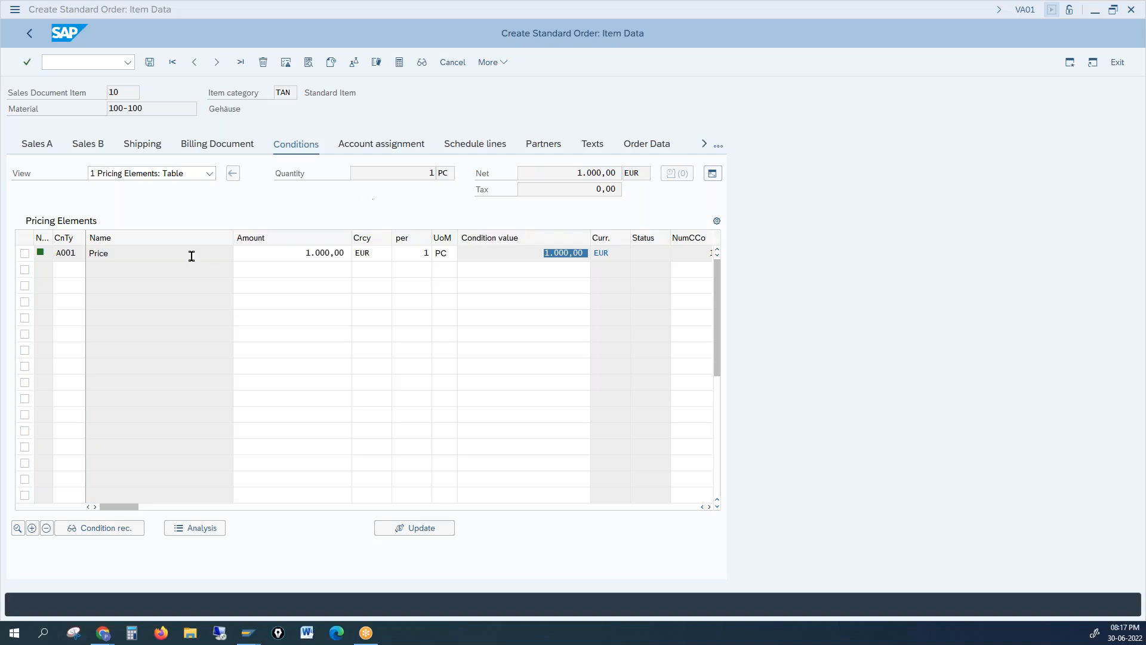
left_click(281, 200)
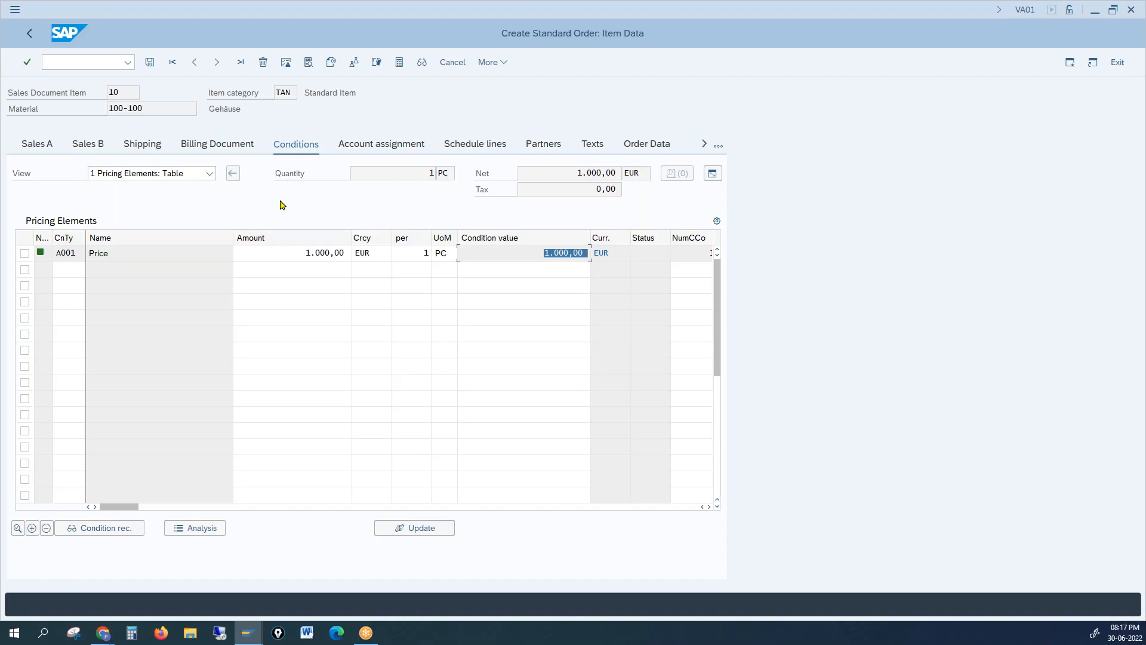
left_click(296, 254)
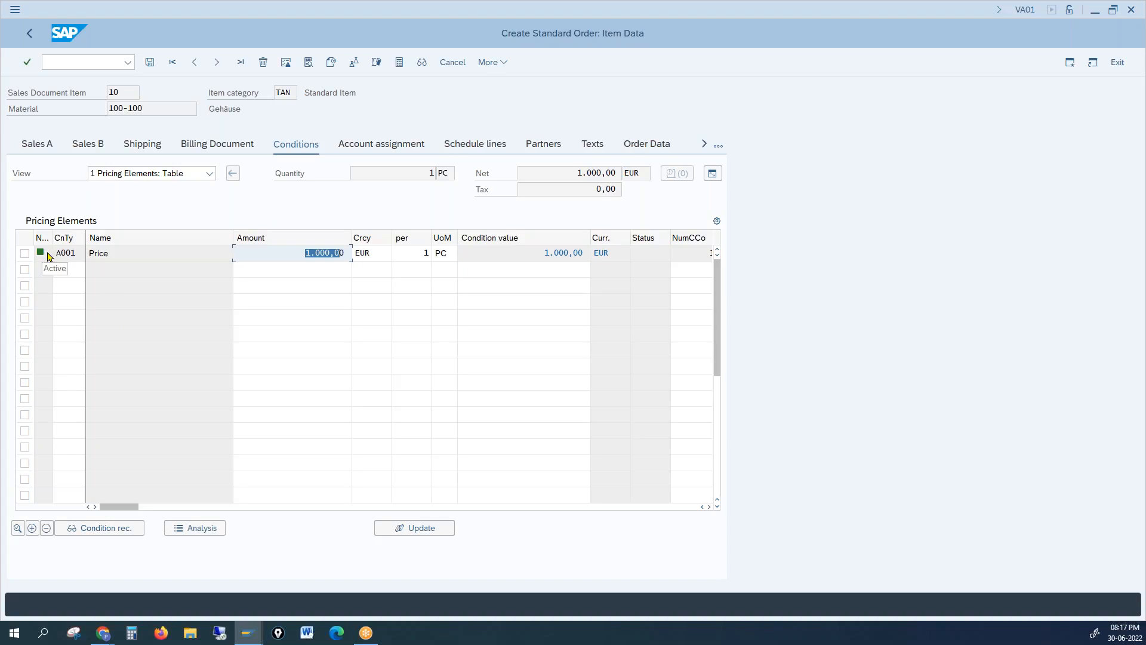
Switch to the other SAP session and open condition type maintenance with /nv/06
mouse_move(251, 630)
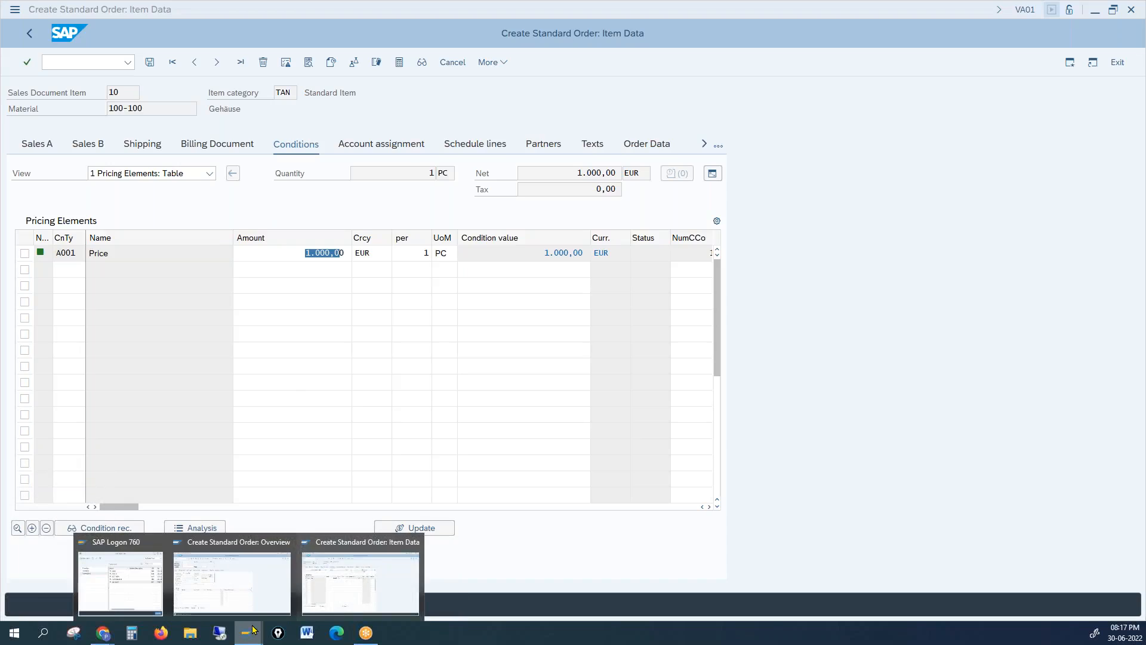
left_click(259, 599)
left_click(85, 58)
type("/")
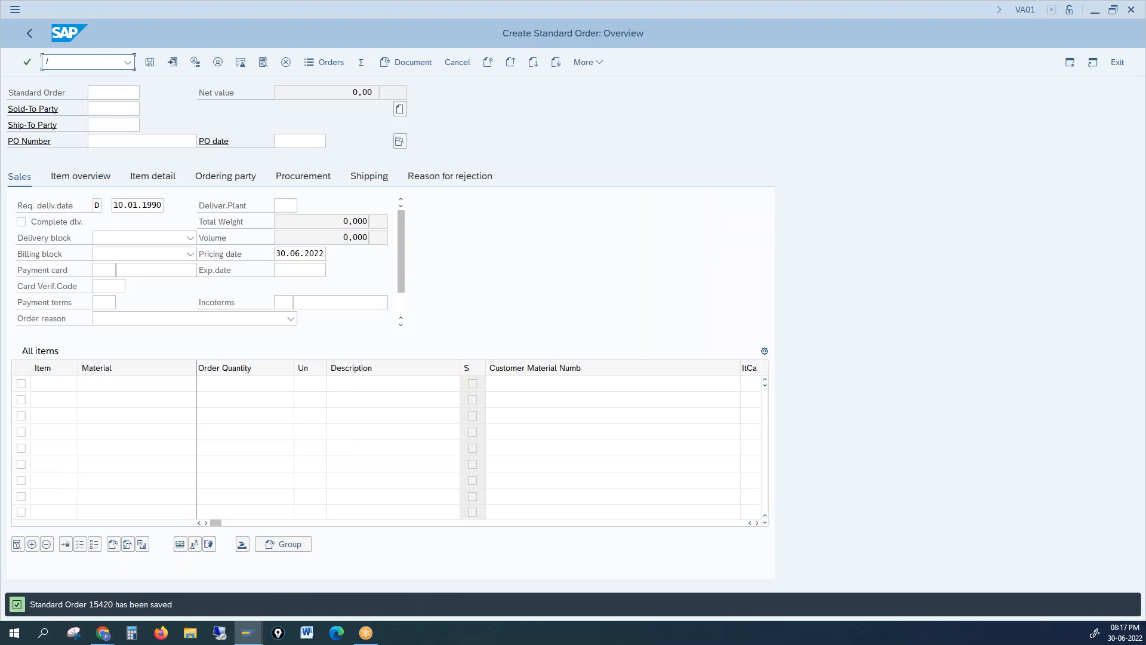
type("nv/06")
key("Return")
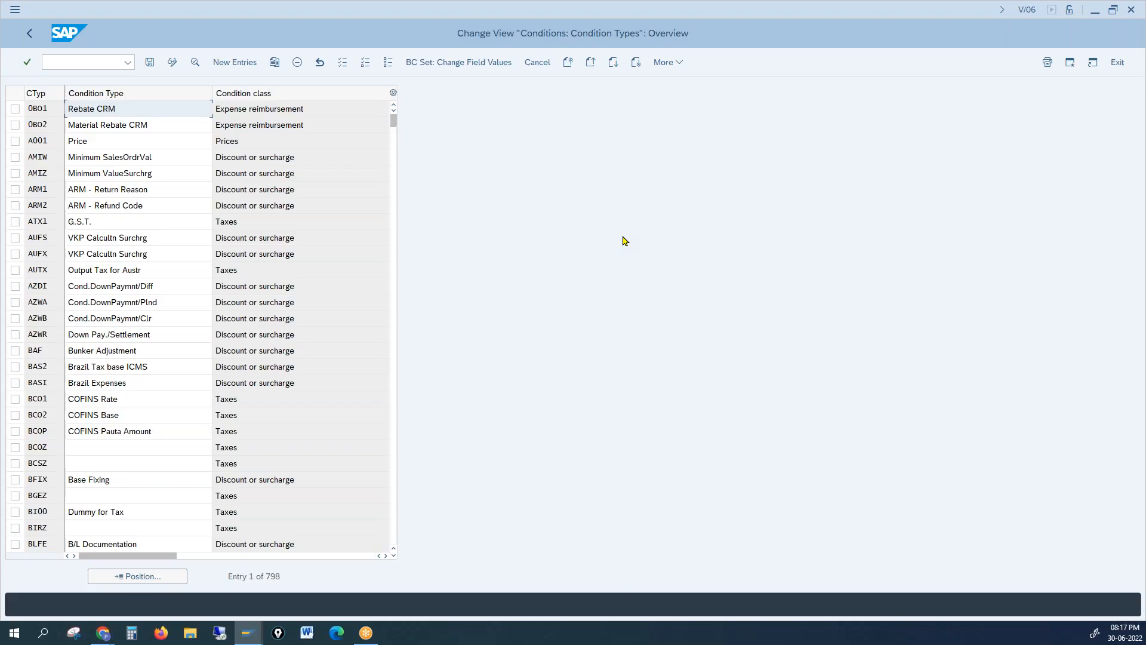
Position the list at condition type K004 and examine the discount types from K004 through K032
left_click(154, 576)
type("k004")
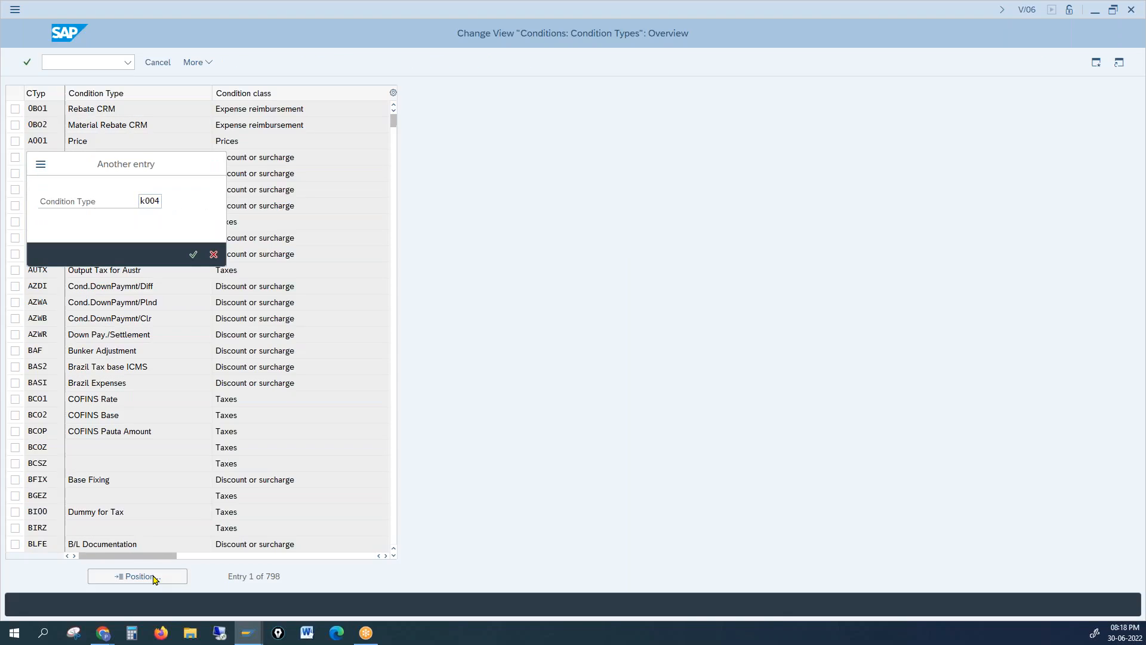
key("Return")
left_click_drag(120, 109, 50, 111)
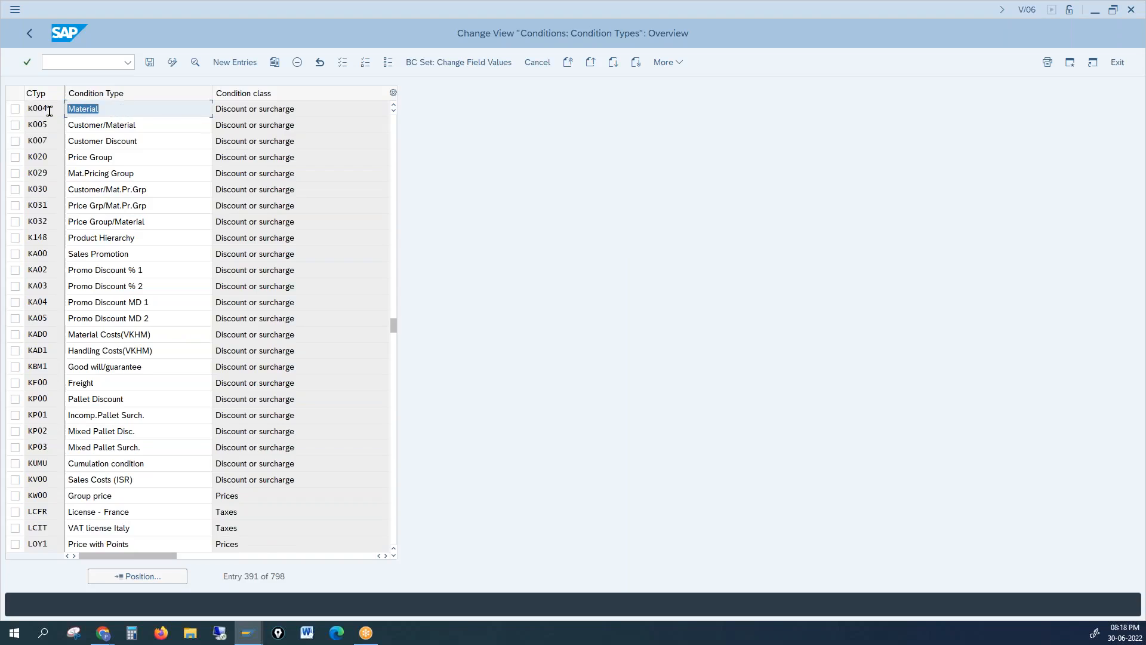
left_click(148, 127)
left_click_drag(149, 127, 82, 127)
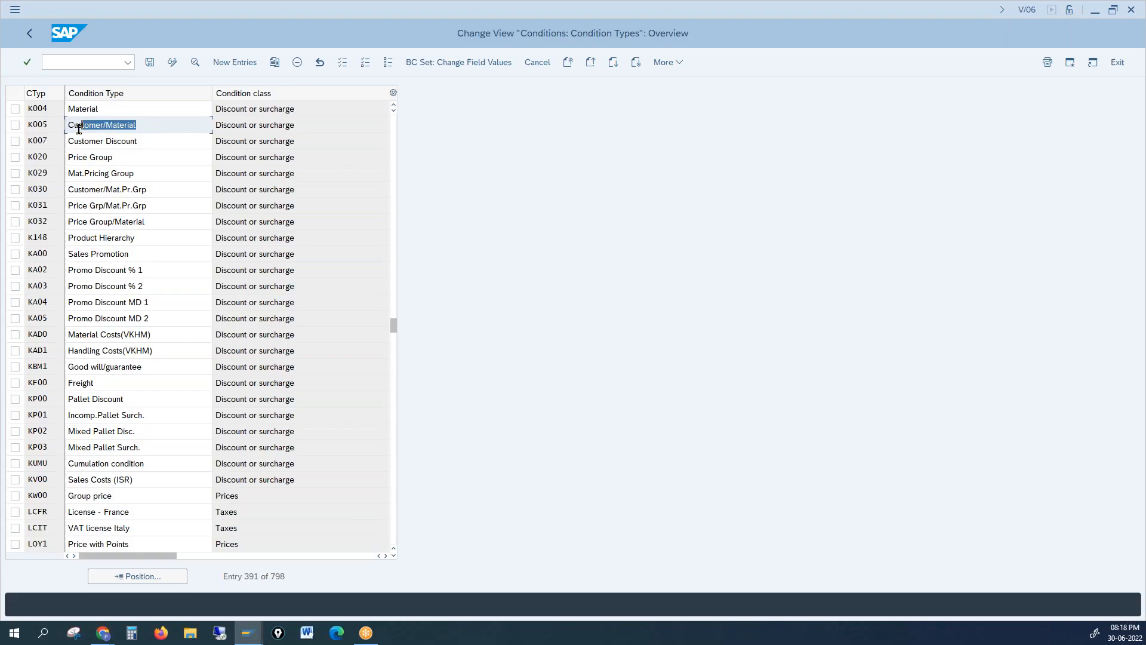
left_click(151, 137)
left_click_drag(151, 138, 82, 157)
left_click_drag(158, 220, 65, 221)
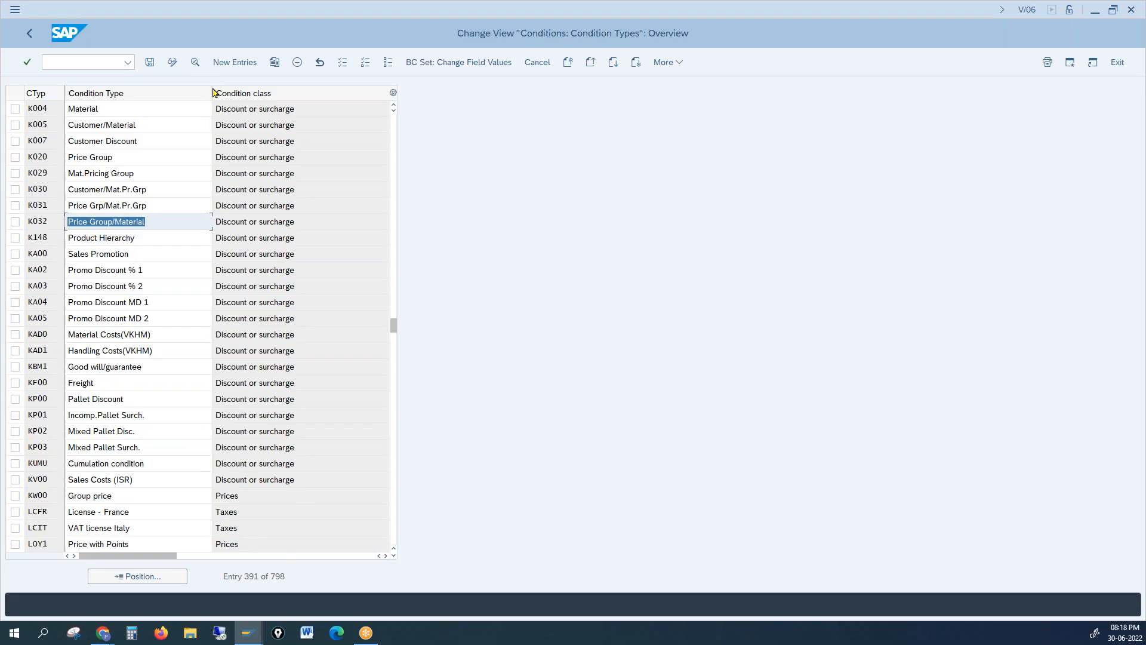
Narrow the Condition Type and Condition class columns so the full Calculation type column fits in the list
left_click_drag(211, 94, 149, 95)
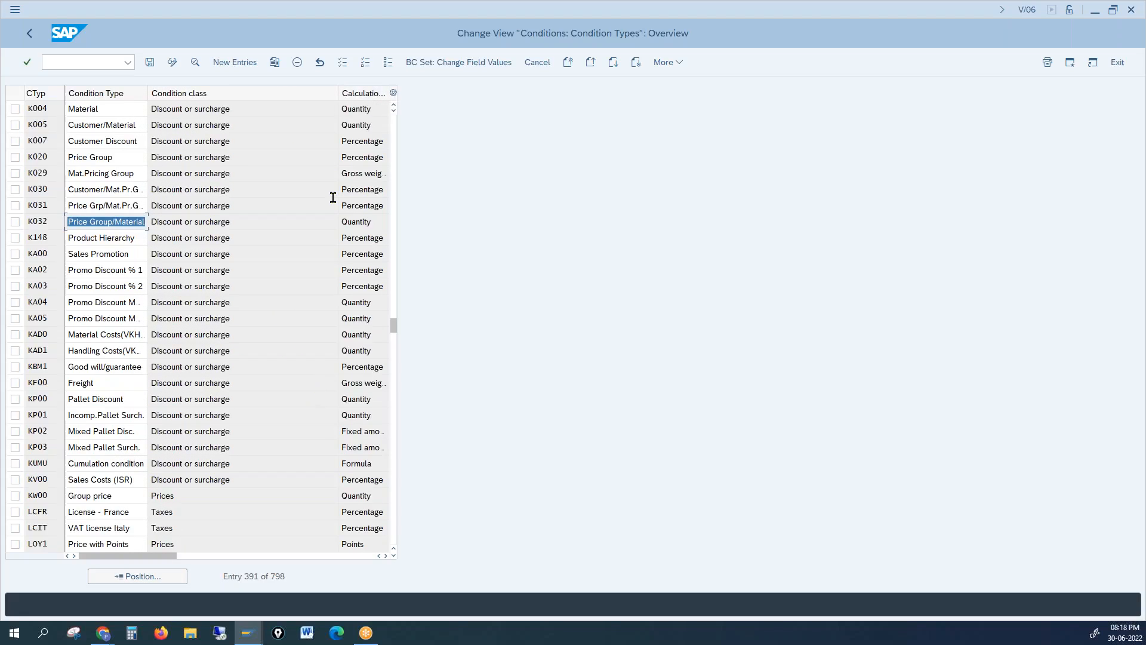
left_click_drag(337, 92, 270, 92)
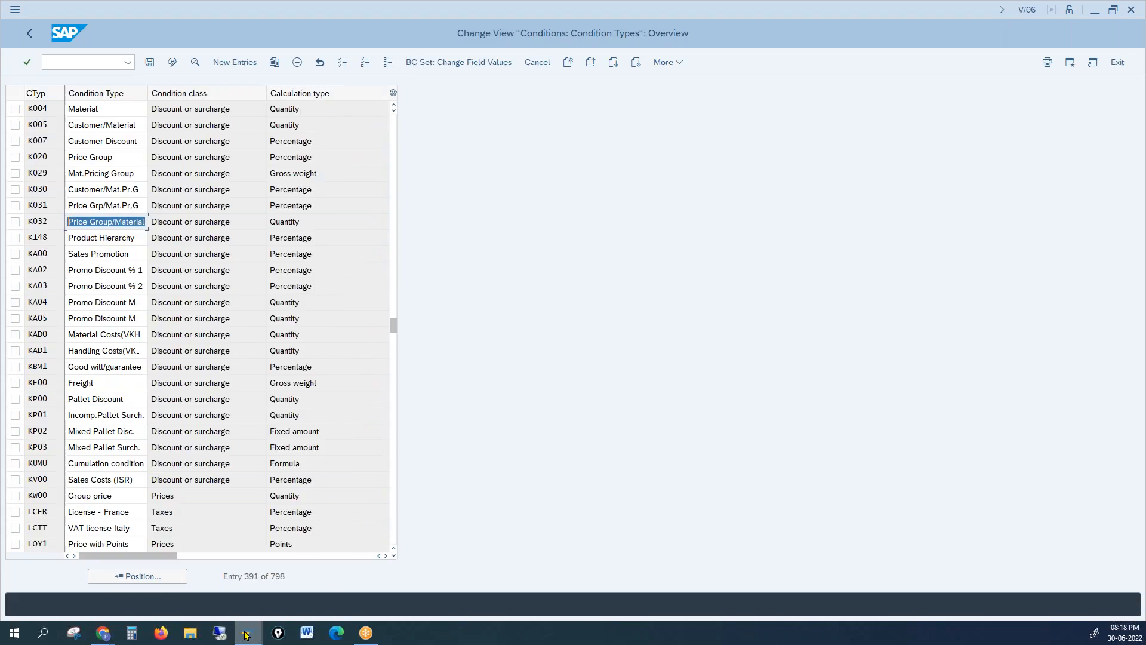
Switch back to the order's item conditions and examine the amount and pricing unit of the A001 price
mouse_move(247, 634)
left_click(339, 591)
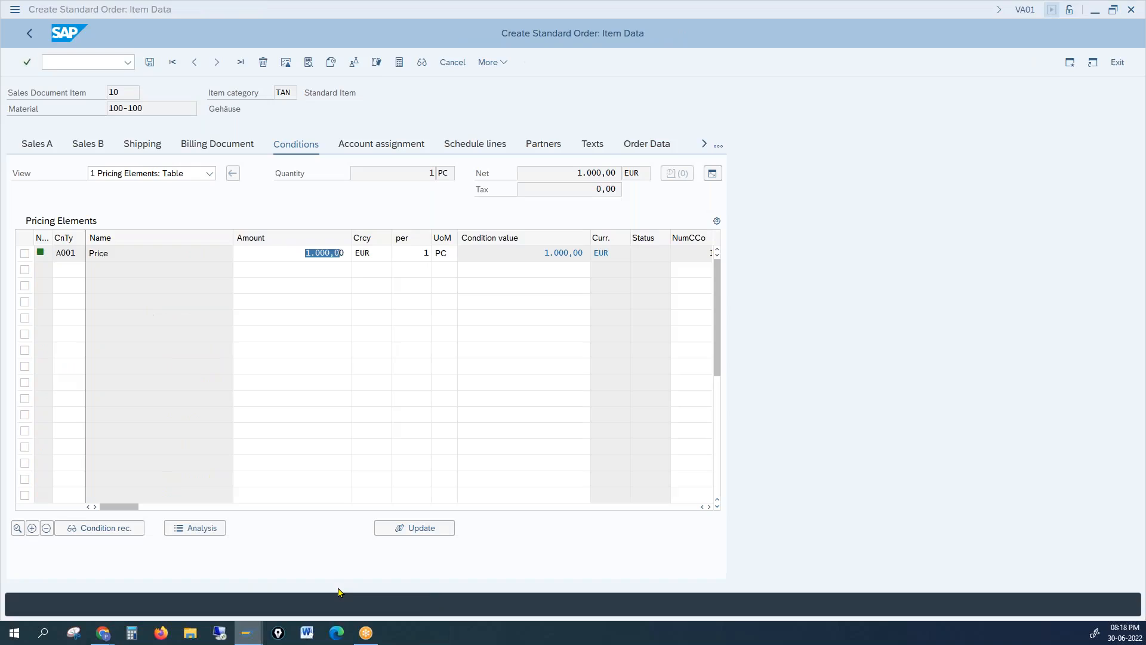
left_click(417, 251)
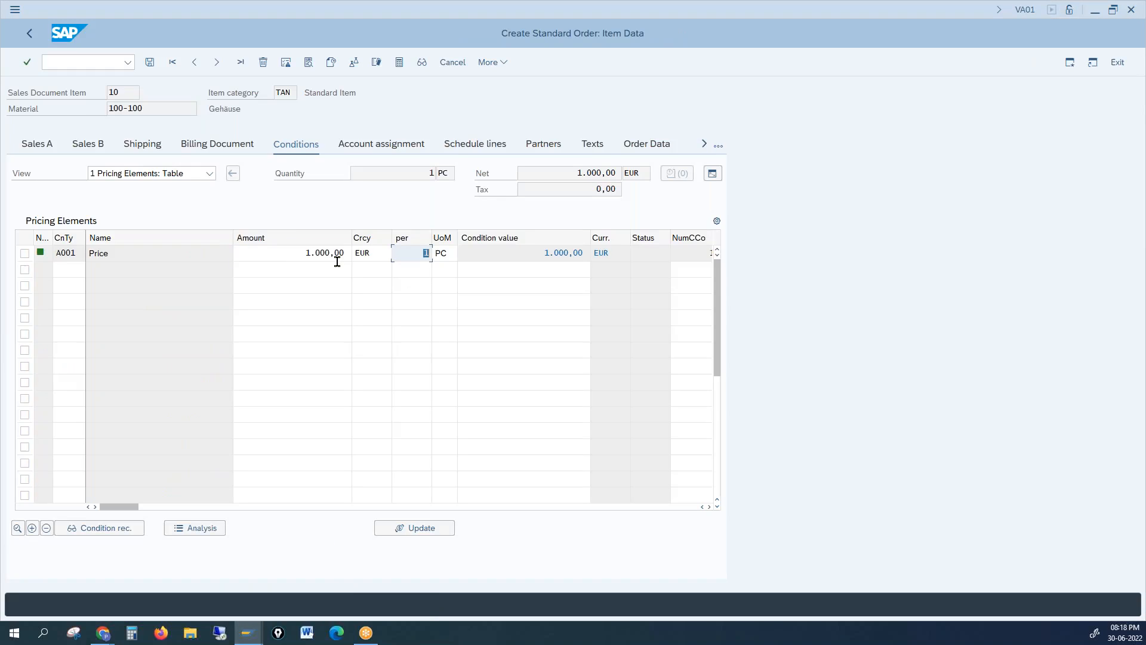
left_click(284, 252)
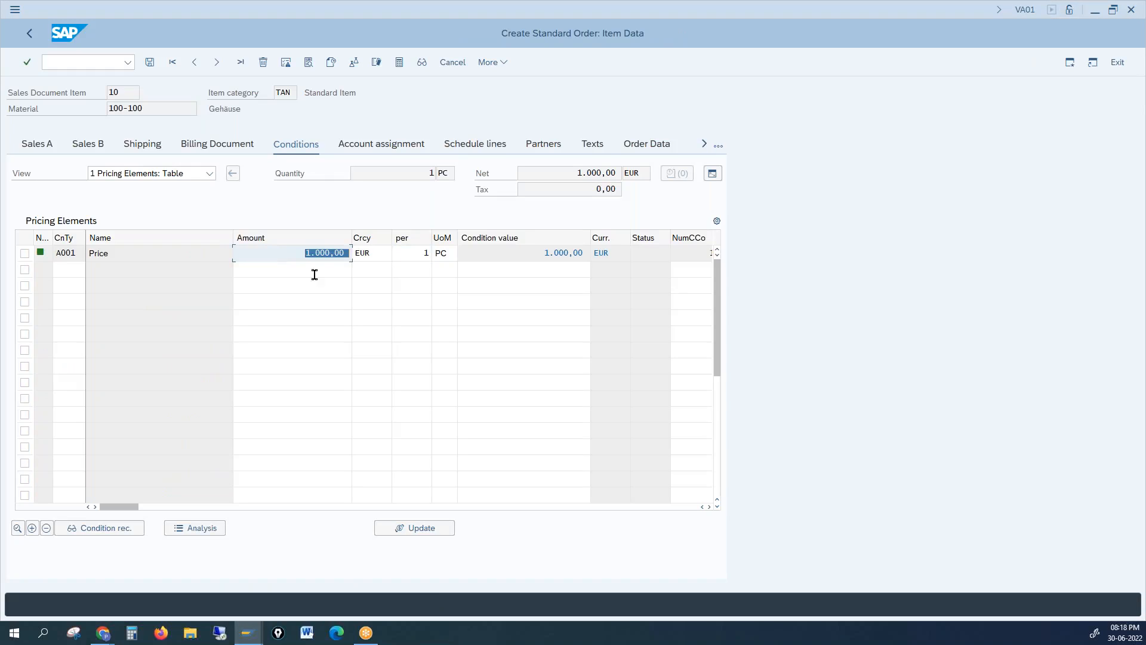
left_click(425, 249)
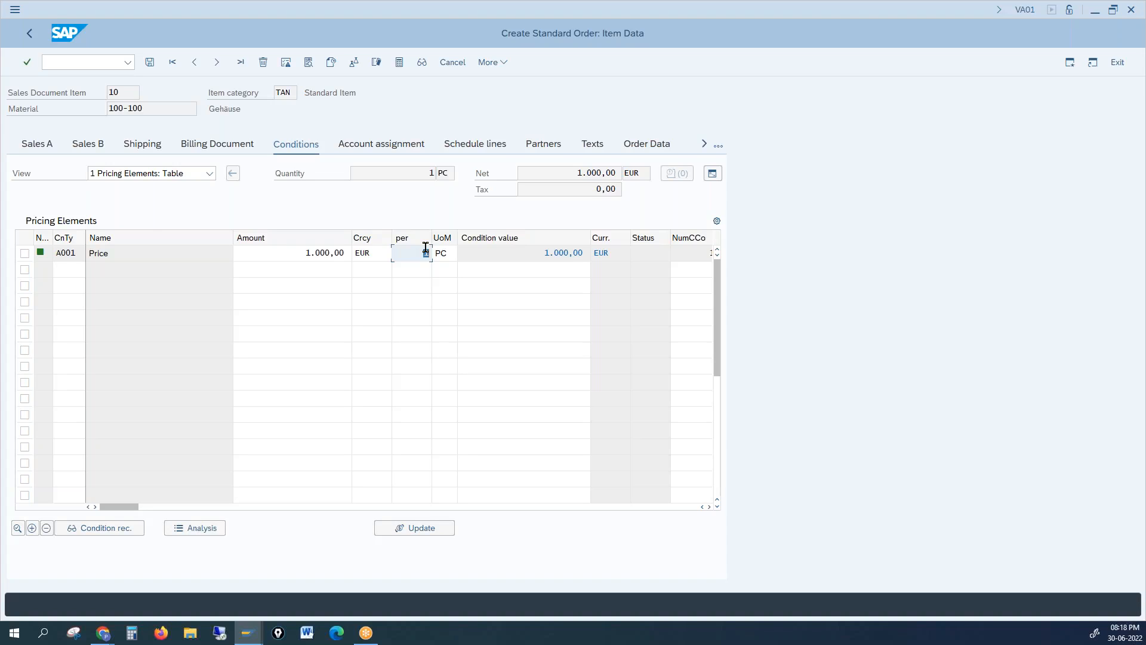
left_click(277, 331)
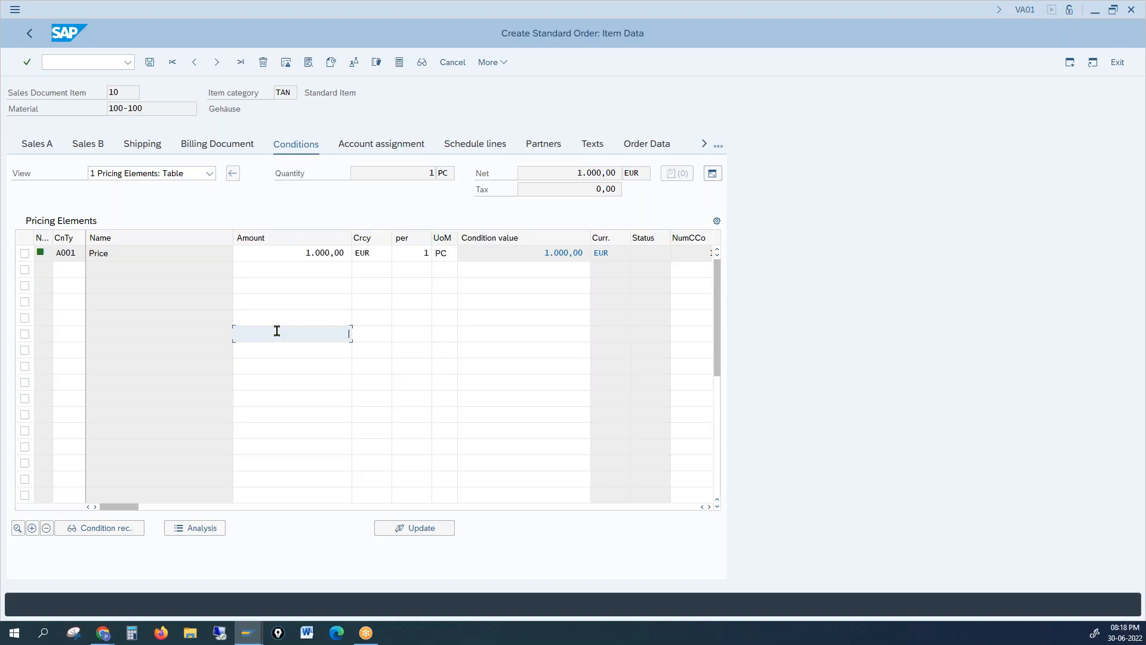
left_click(405, 253)
left_click_drag(272, 252, 336, 253)
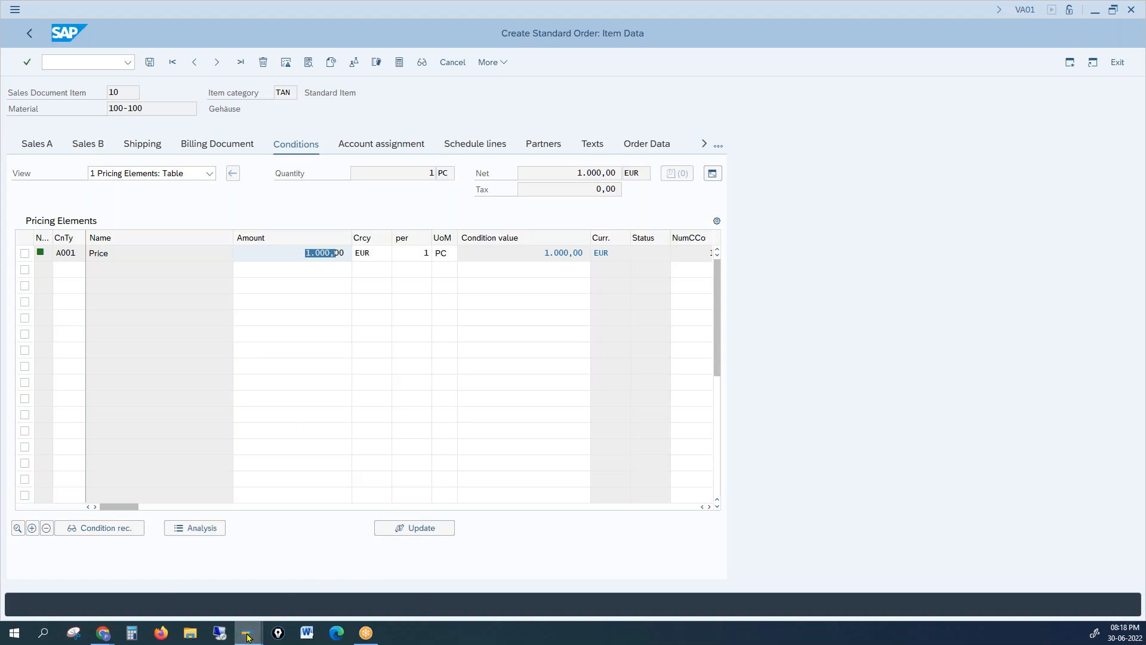
Return to the condition types list, position it at PR00, and examine the calculation type of PR00
mouse_move(247, 638)
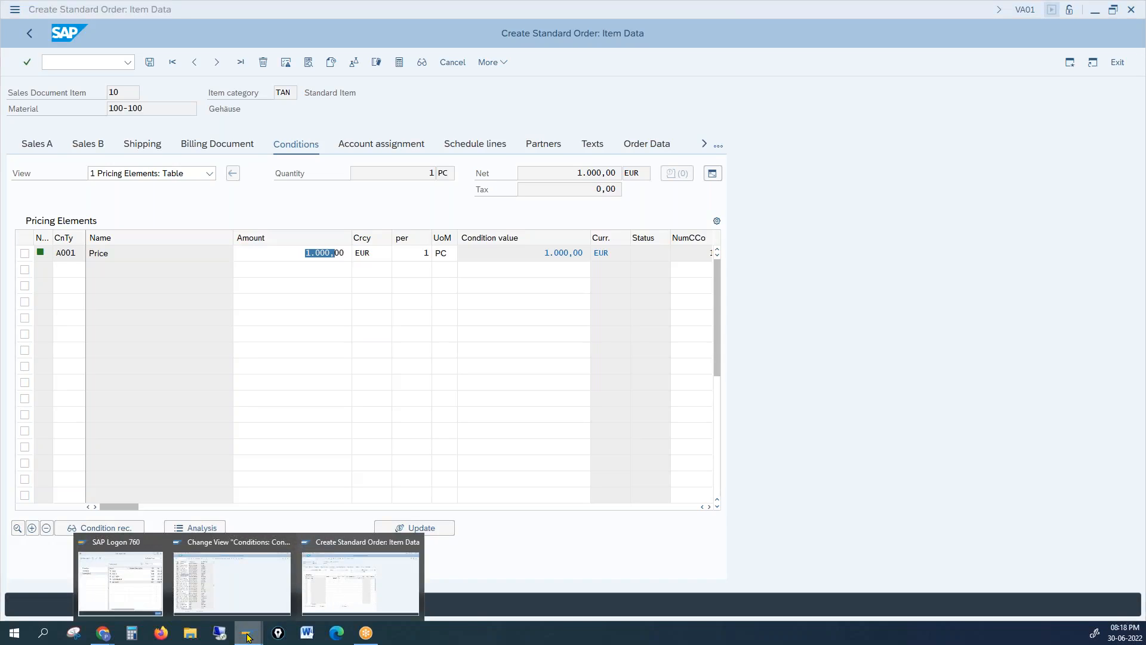
left_click(240, 591)
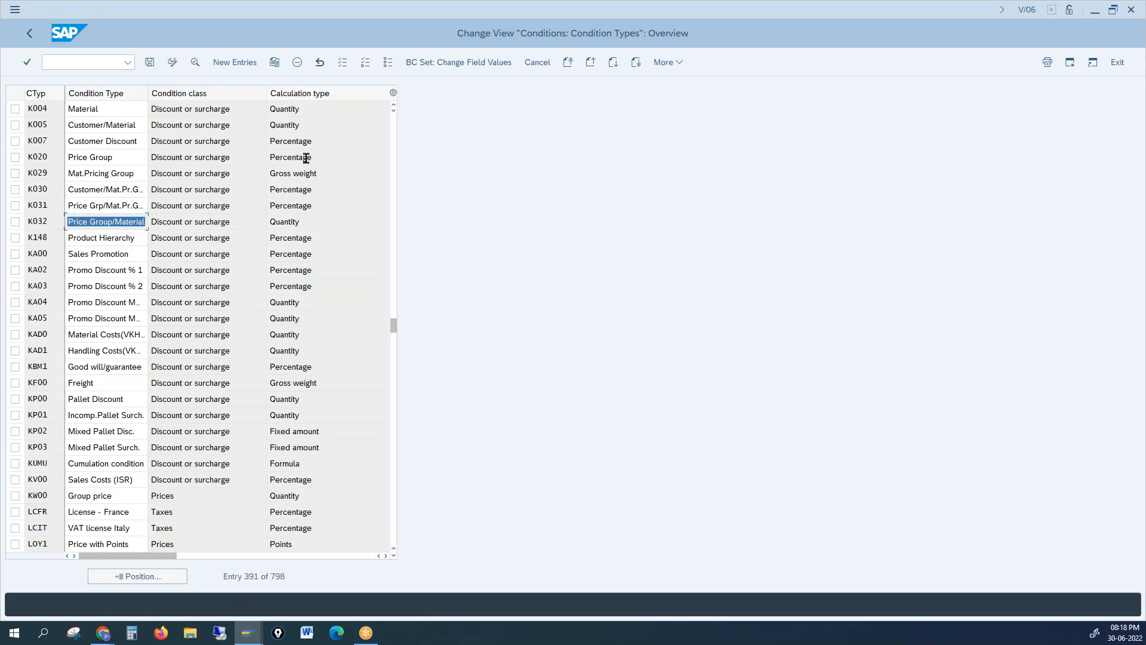
left_click(176, 579)
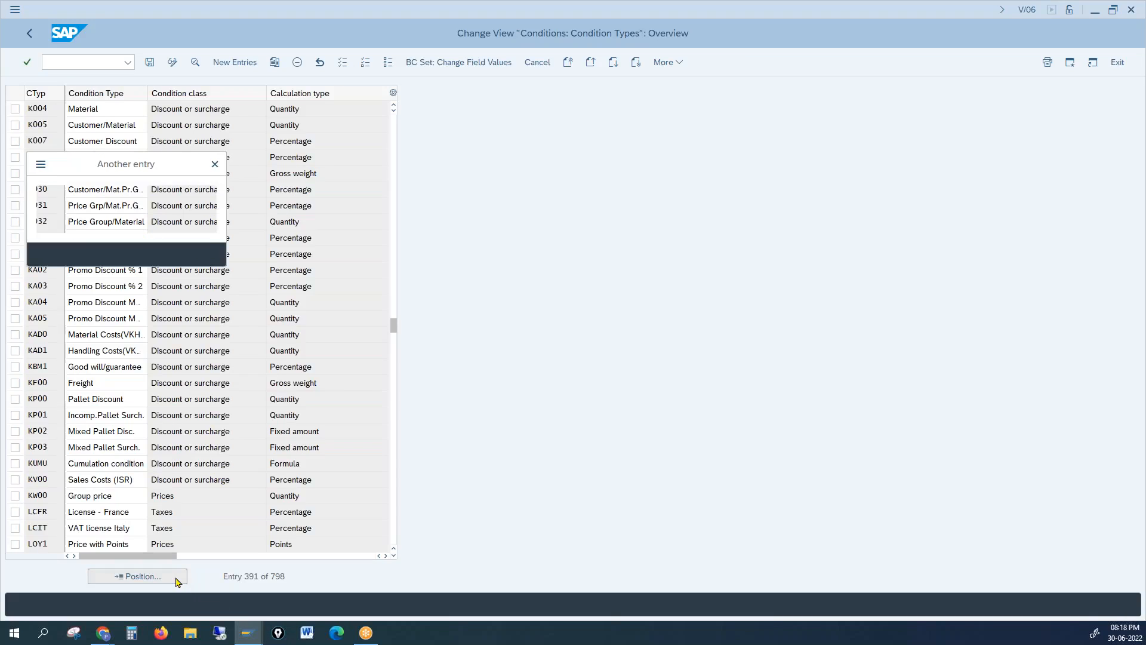
type("pr00")
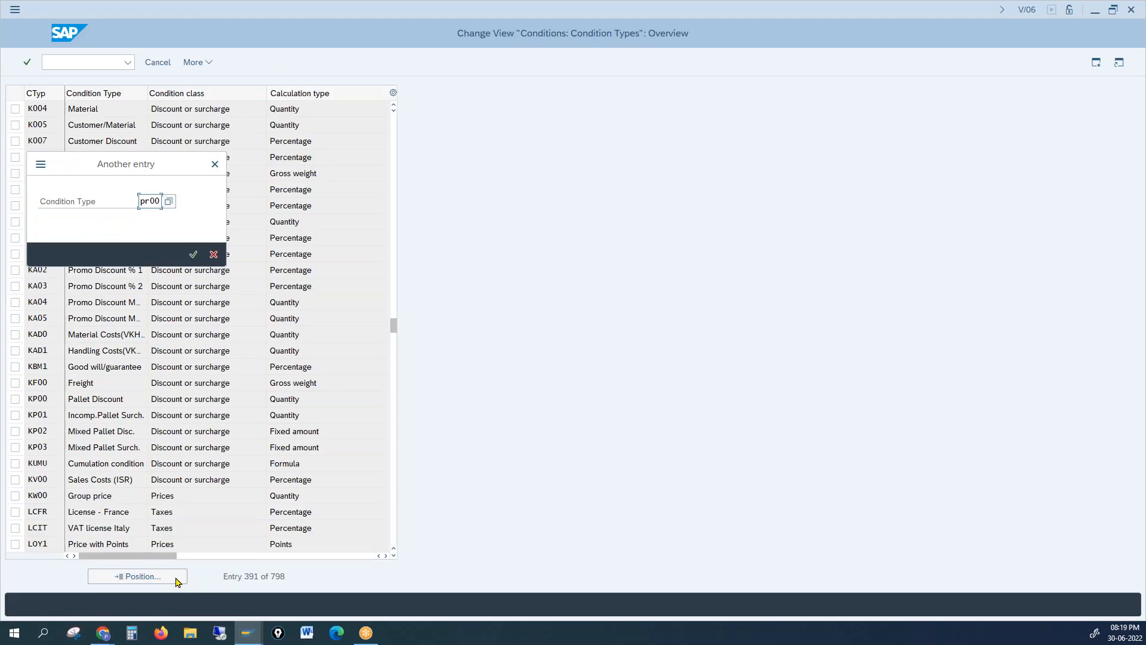
key("Return")
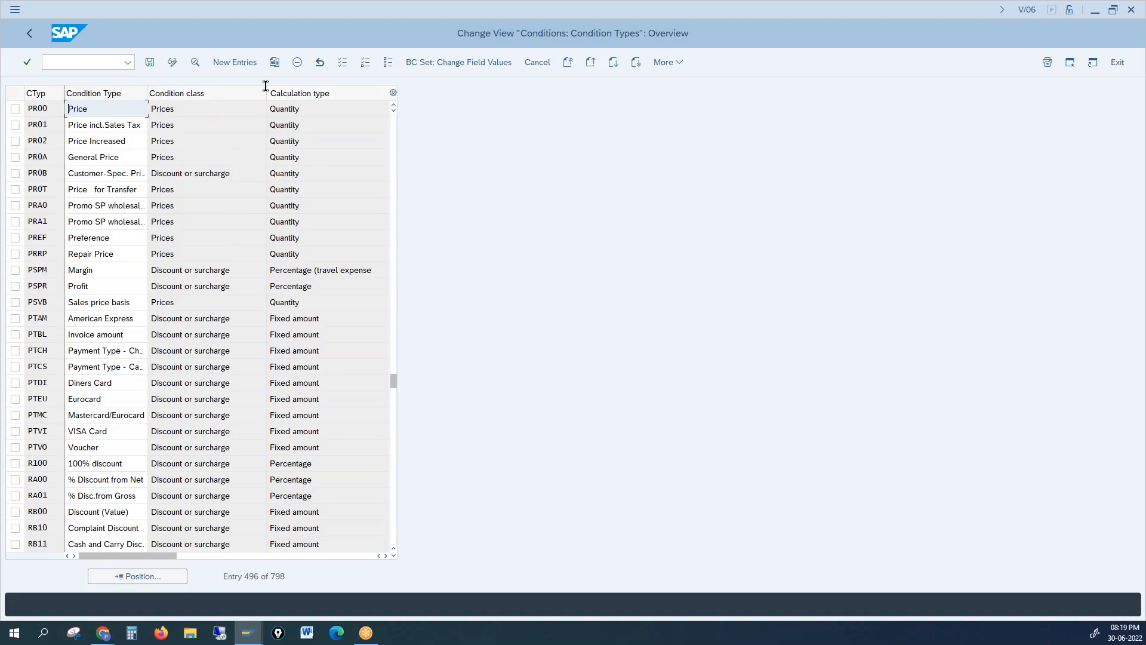
double_click(273, 113)
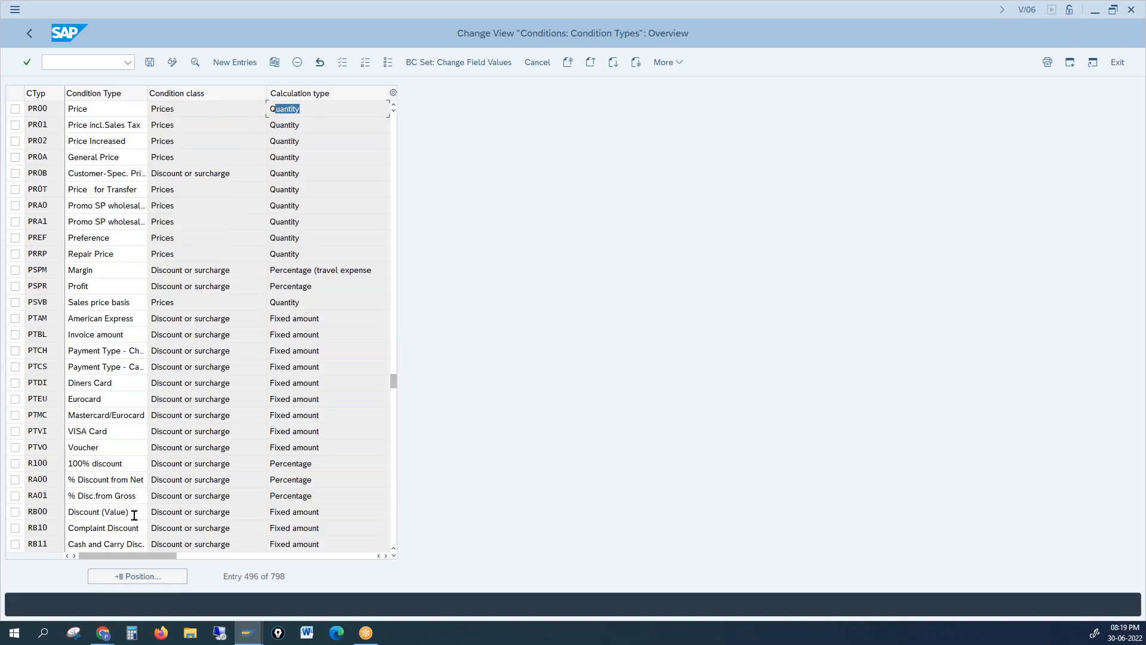
Position the list at K004, check the calculation type of K007 Customer Discount, and select that row
left_click(152, 578)
type("k004")
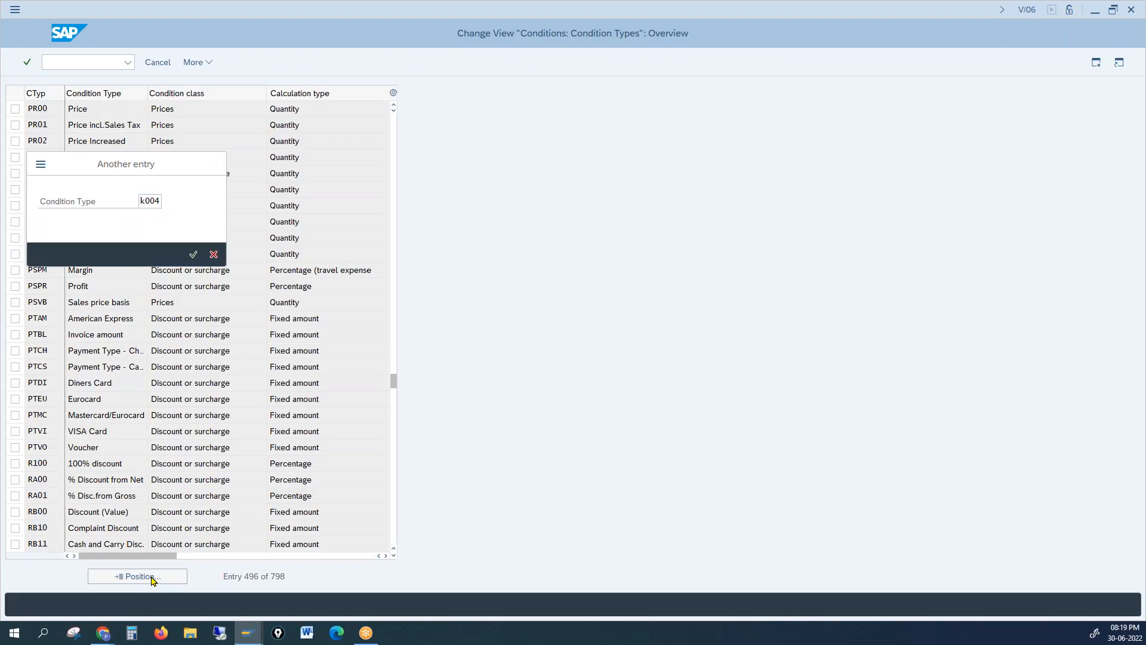
key("Return")
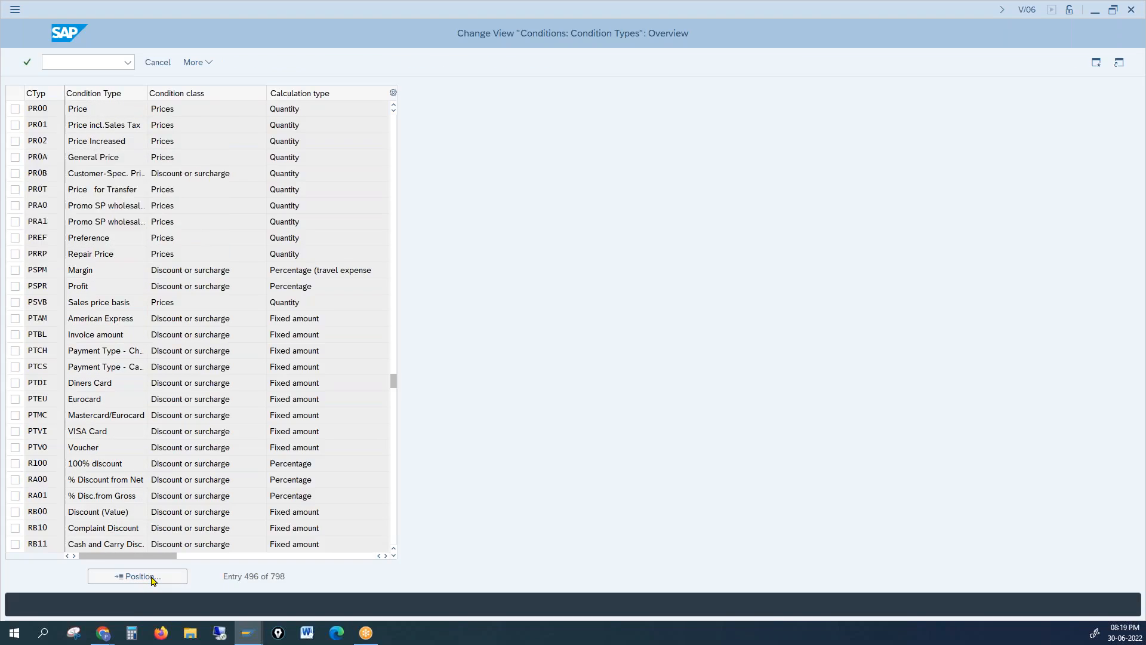
left_click_drag(57, 141, 6, 136)
left_click(321, 146)
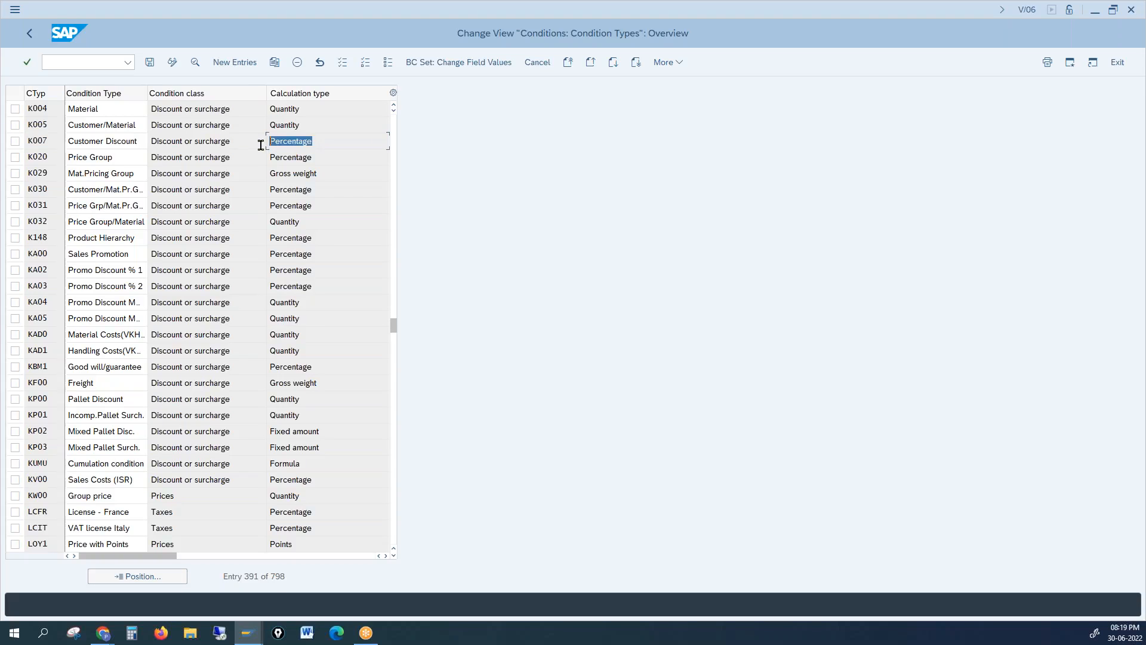
left_click(15, 141)
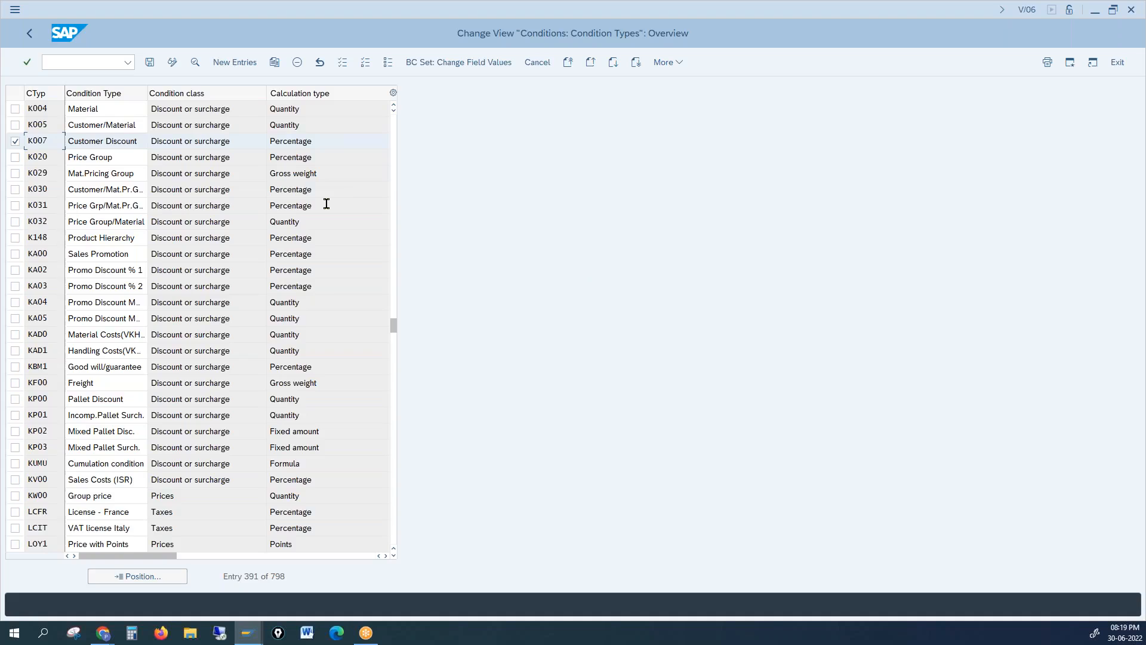
Examine the calculation types of the mixed pallet condition types KP02 and KP03
left_click_drag(337, 431, 258, 427)
left_click_drag(328, 448, 281, 448)
key("alt+Tab")
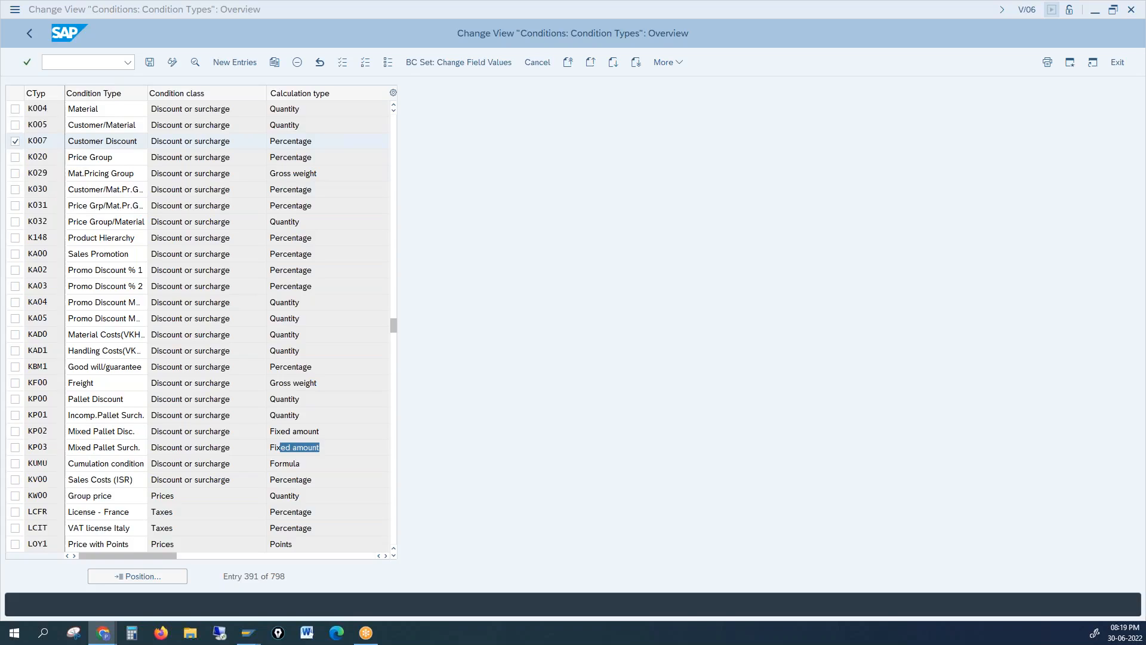
Check the K004 entry in the condition types list, switch to the sales order session, and open transaction V/08 there
left_click(527, 297)
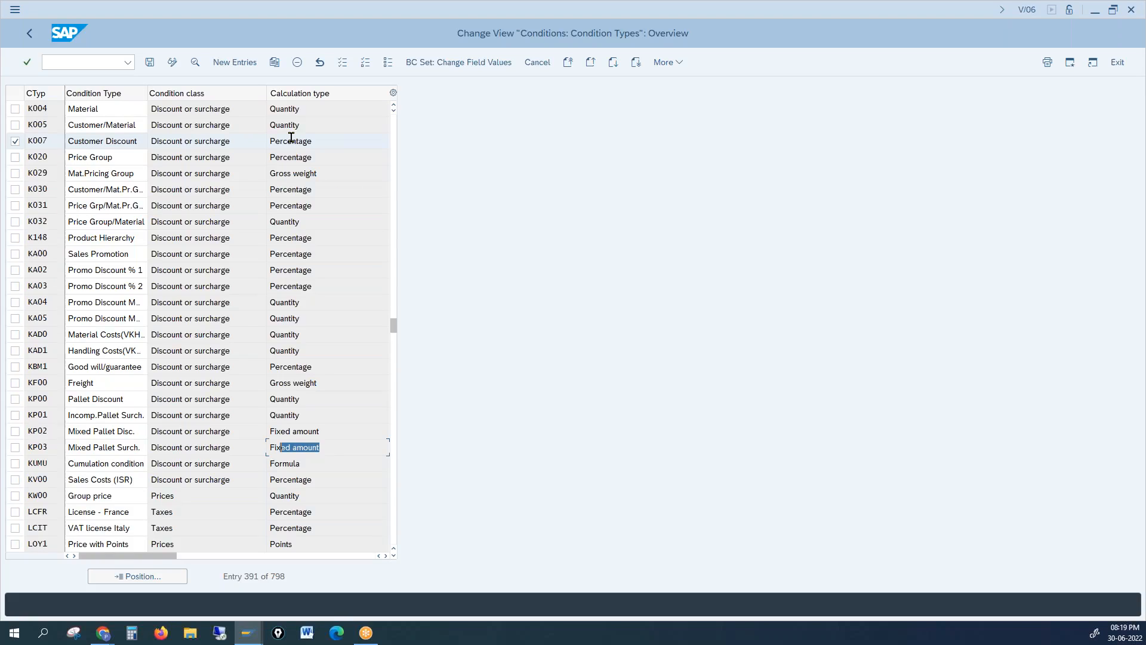
left_click_drag(54, 108, 31, 108)
mouse_move(255, 630)
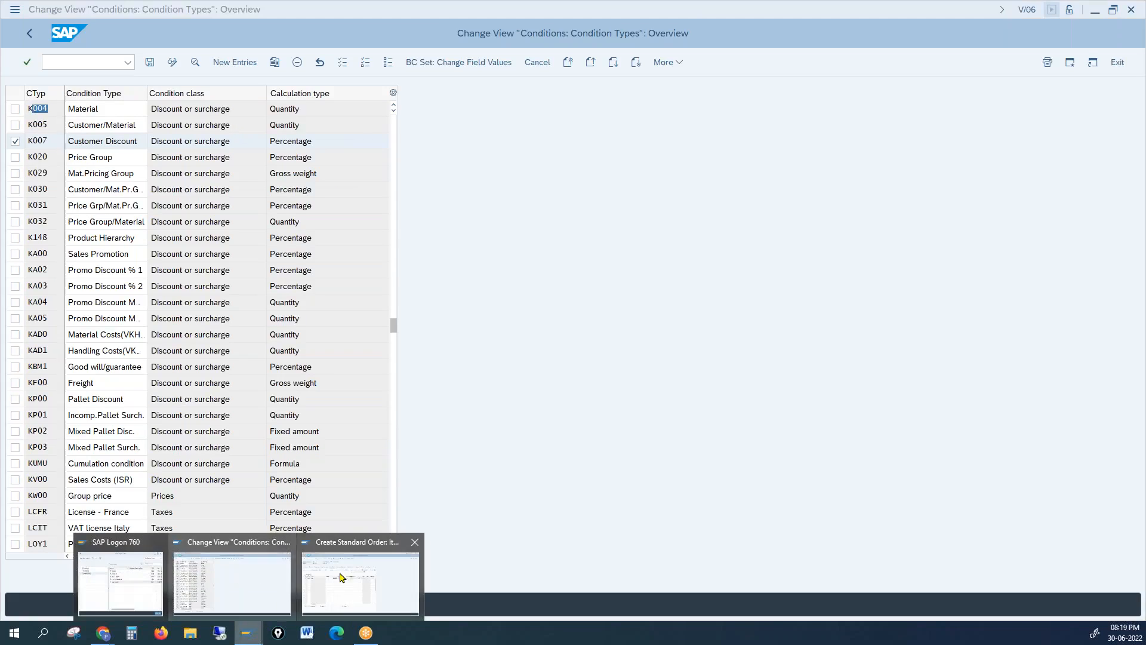
left_click(361, 576)
left_click(95, 61)
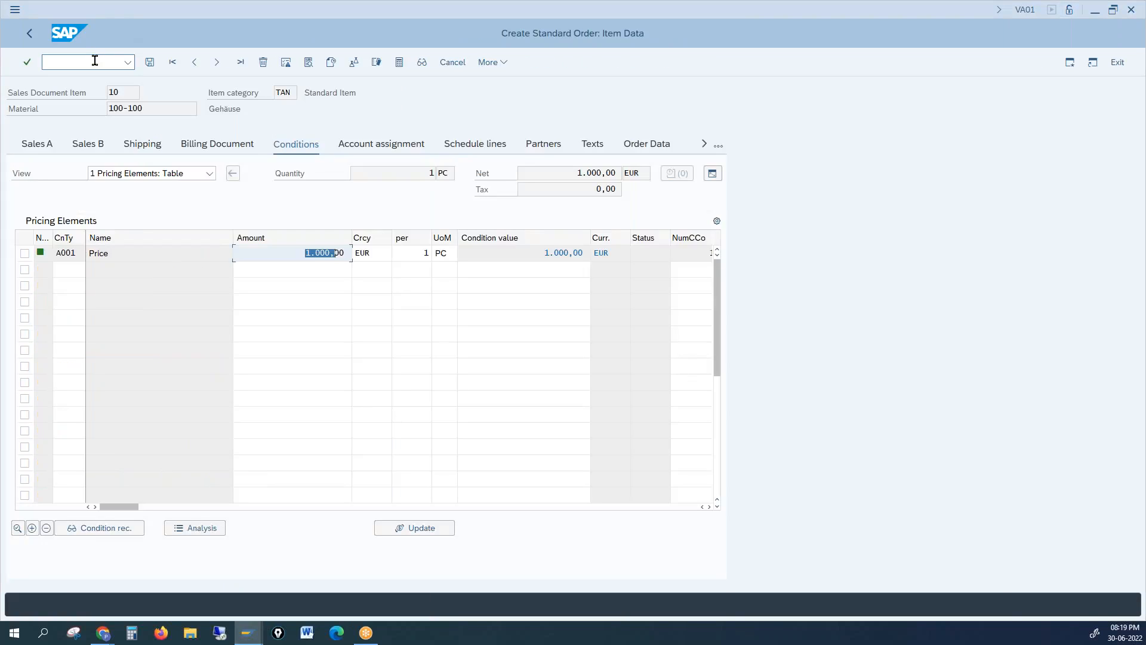
type("/n")
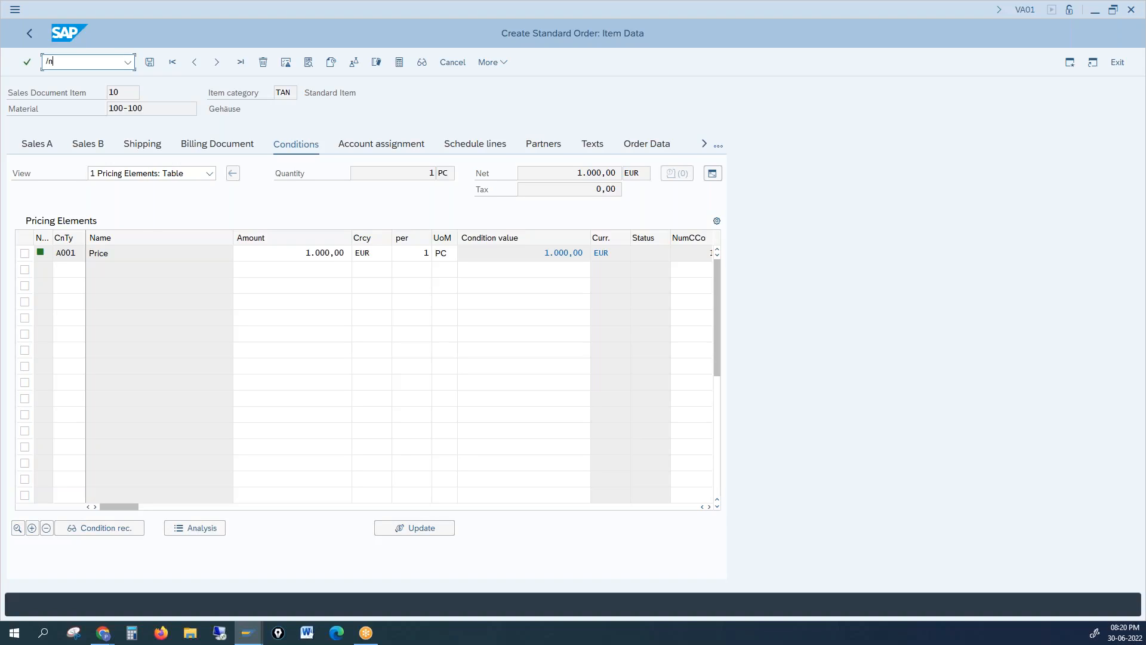
type("v/")
type("0")
type("9")
key("Return")
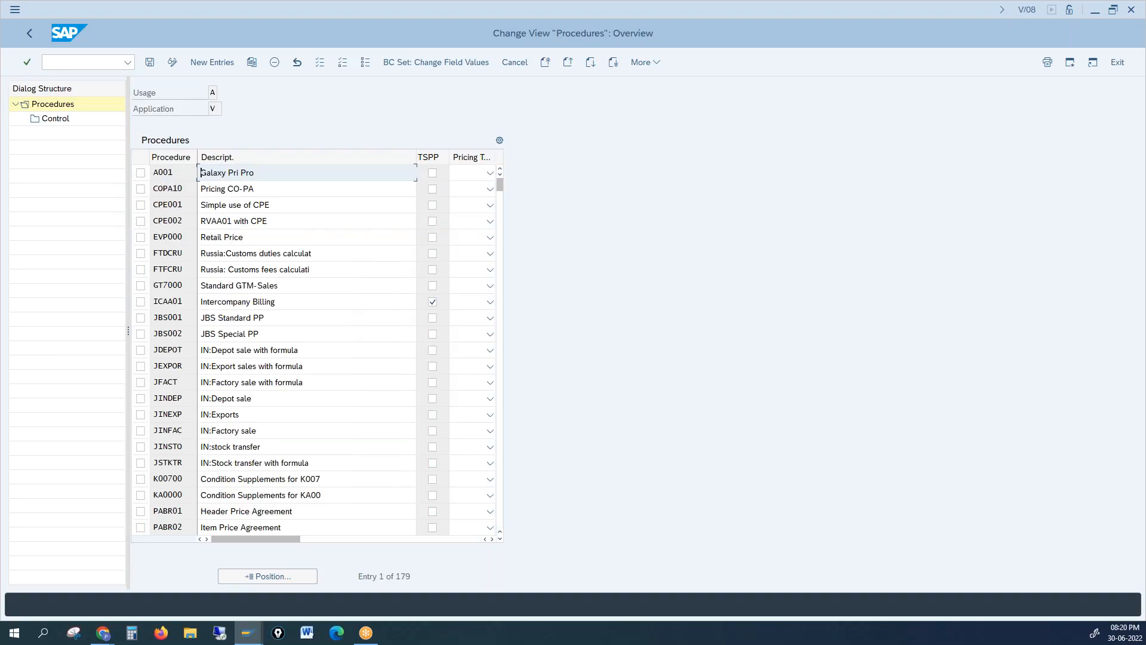
Position the procedures list at A001, select procedure A001, and open its Control data
left_click(240, 581)
type("a001")
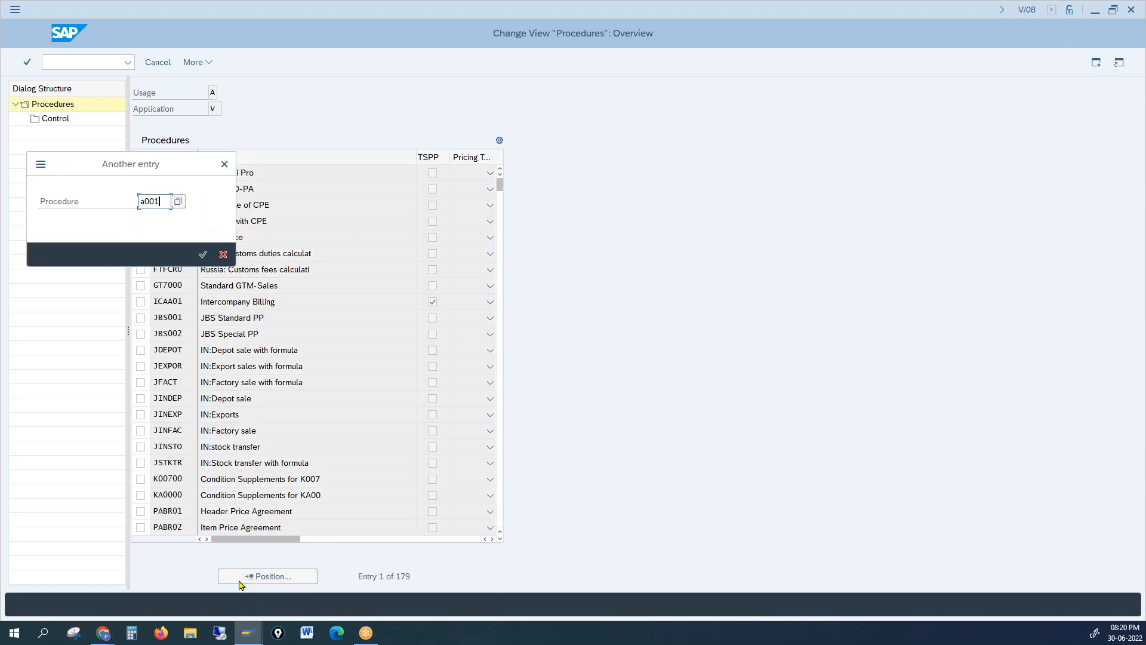
key("Return")
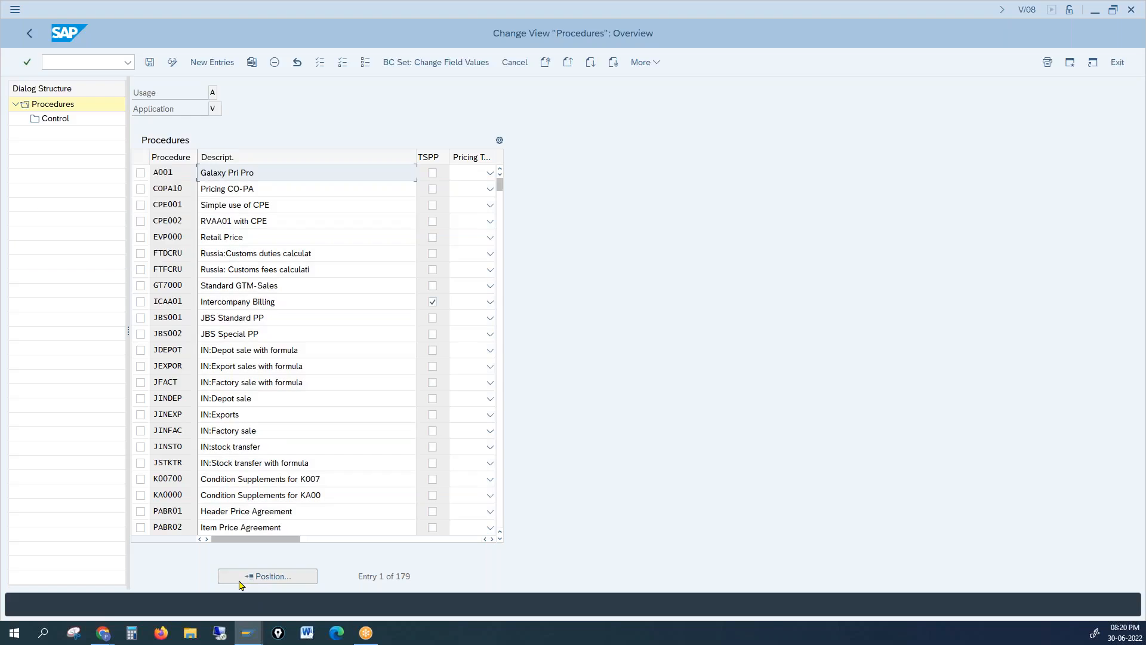
double_click(209, 177)
left_click(141, 173)
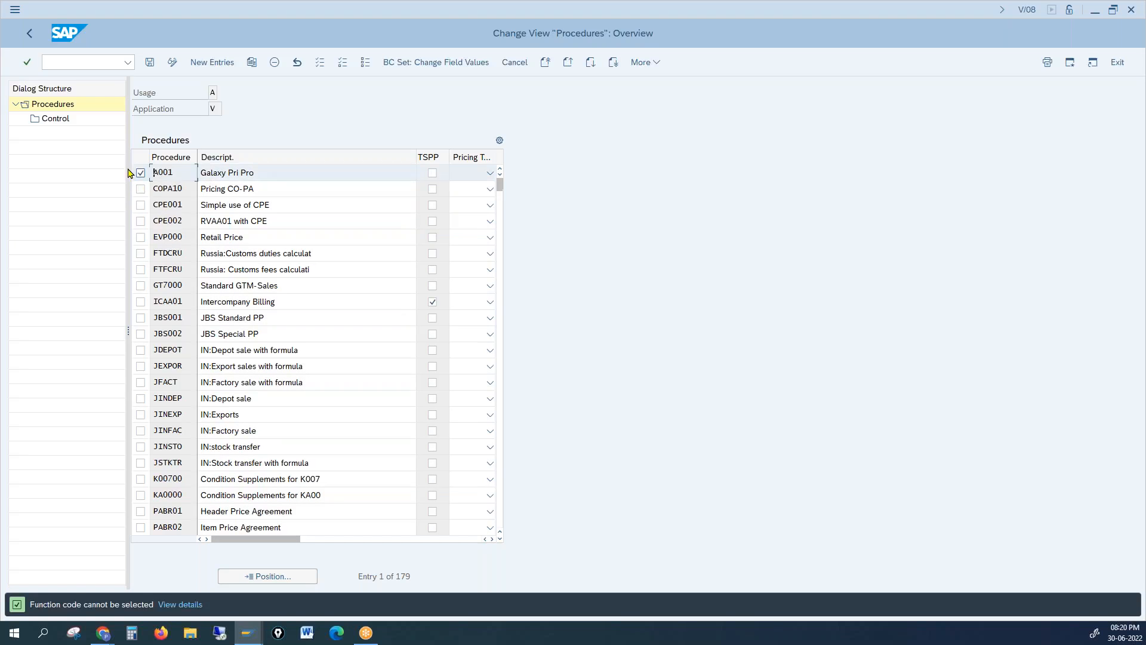
double_click(67, 119)
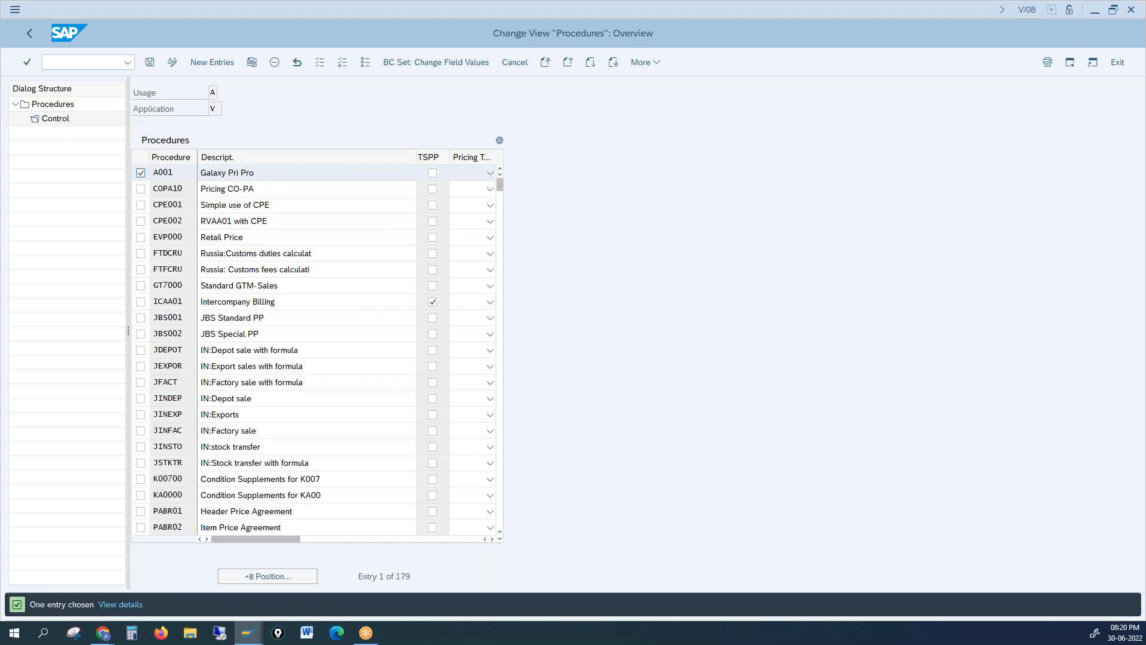
key("alt+Tab")
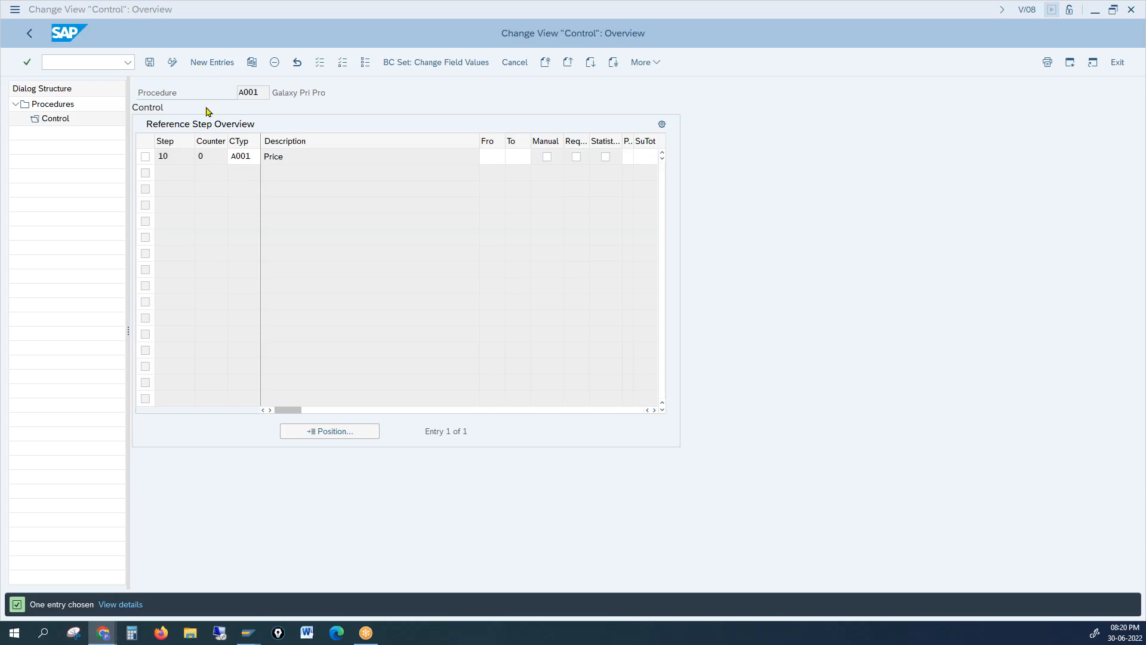
left_click(248, 154)
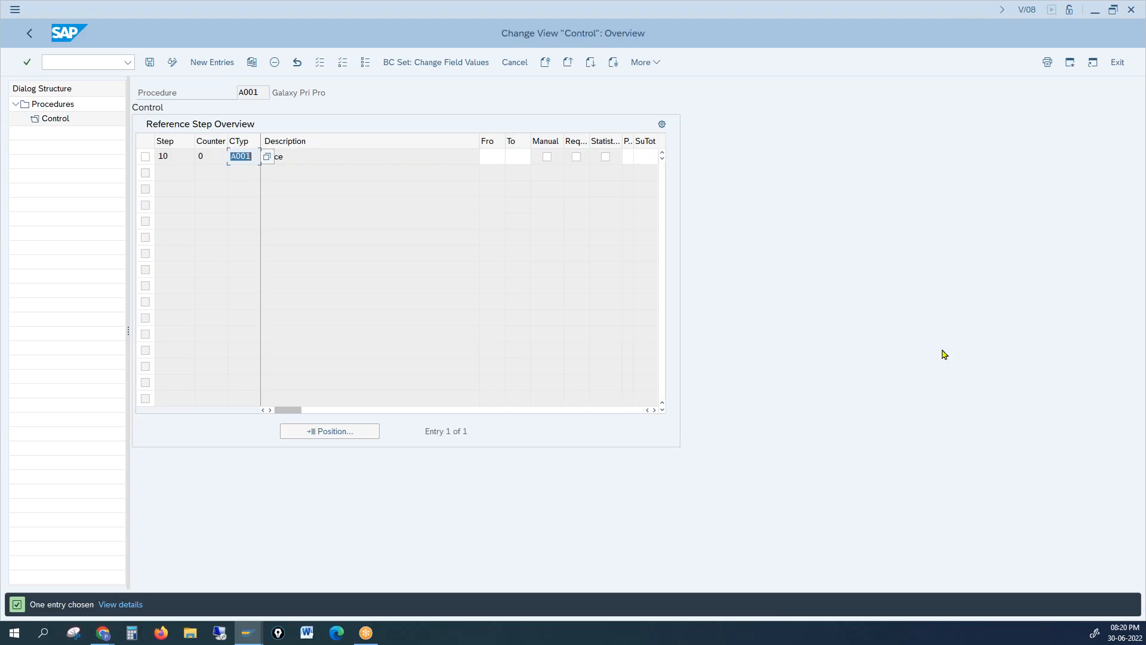
Add a new control entry to procedure A001 with step 20 and the description Base Value
left_click(221, 62)
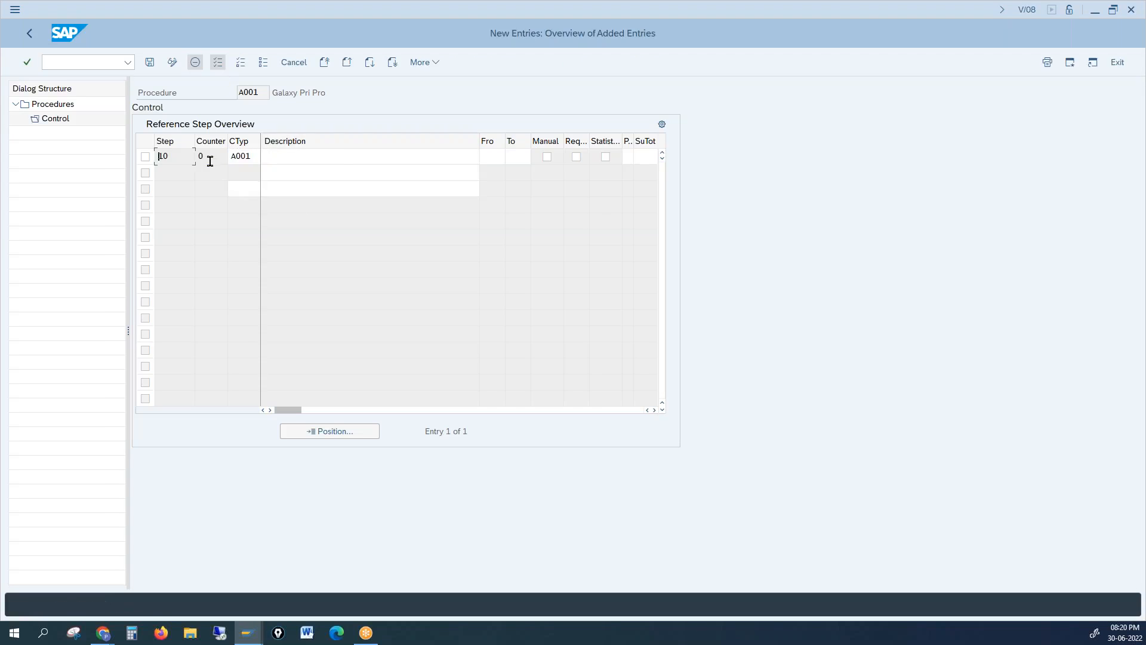
left_click(177, 157)
type("20")
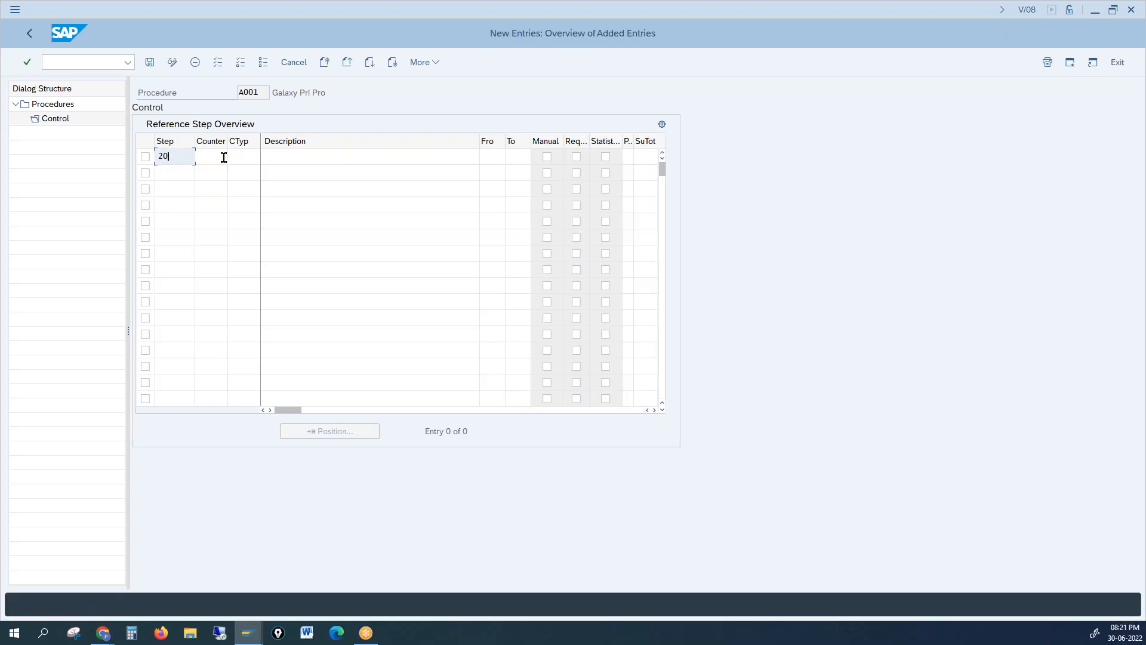
left_click(277, 155)
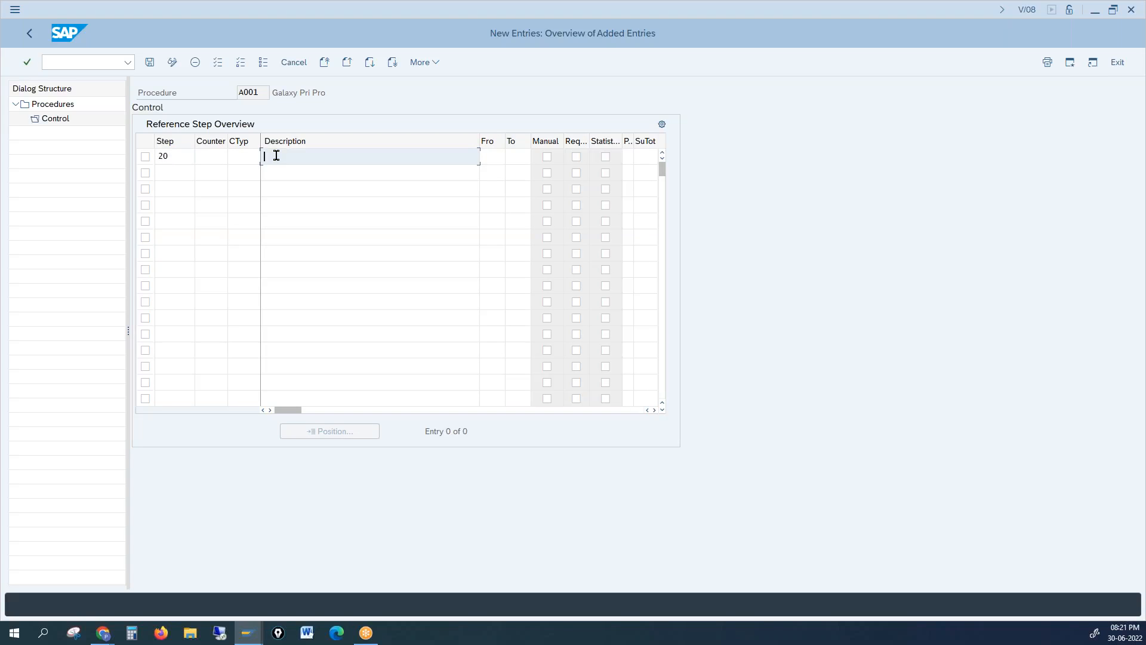
type("ase")
key("ctrl+a")
type("Base")
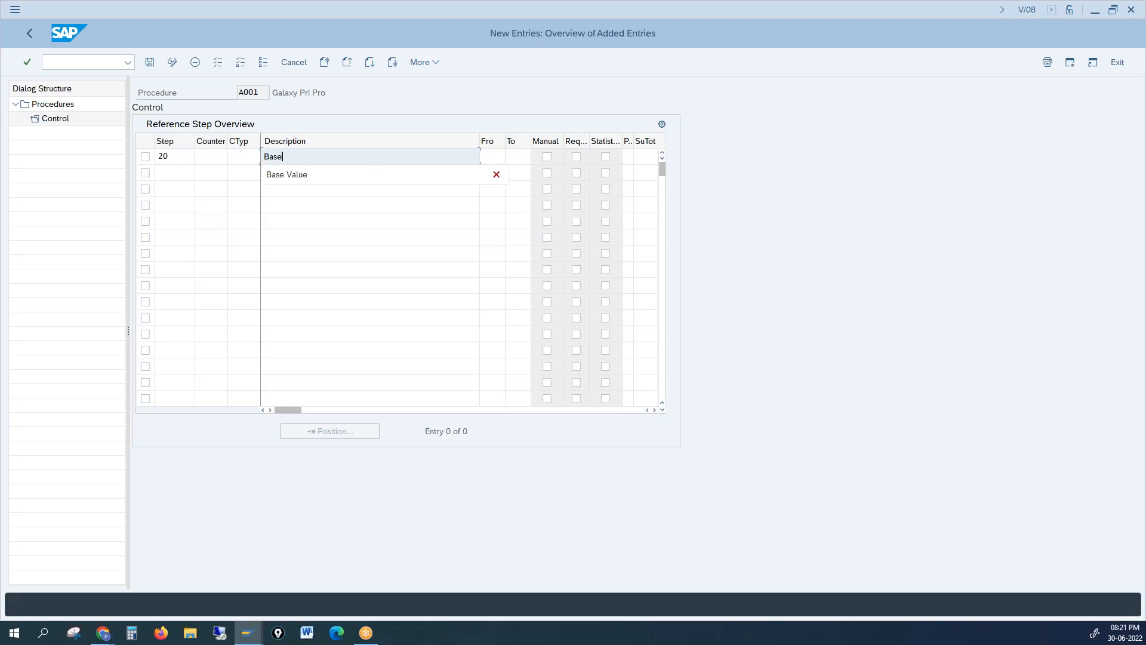
type(" Value")
key("Return")
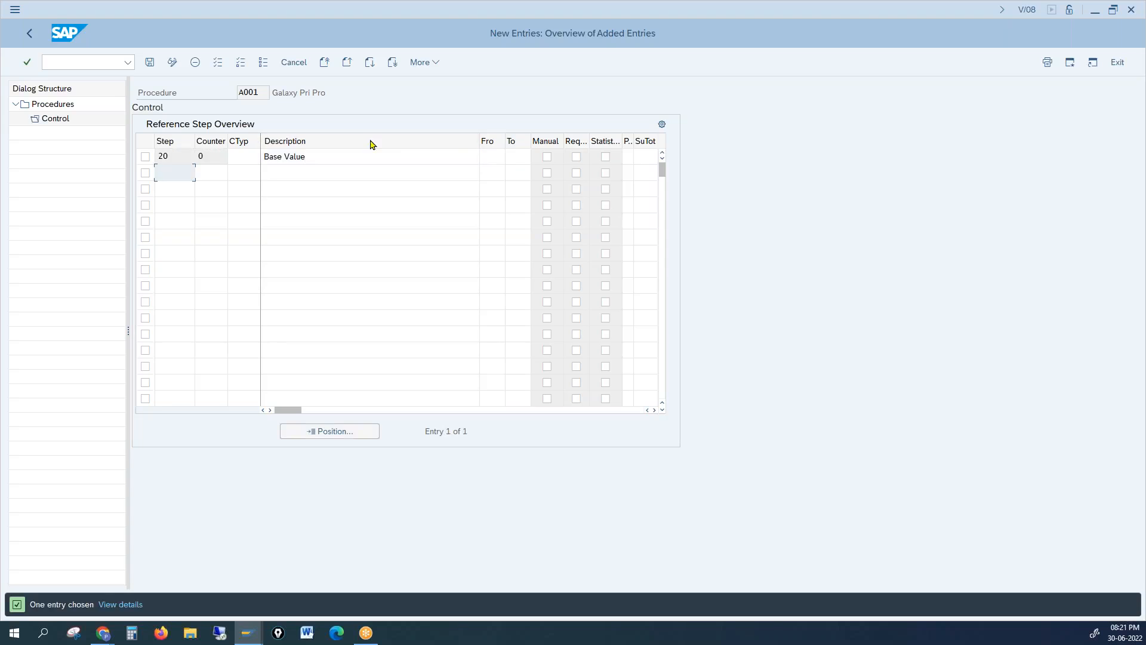
Set the From step of the Base Value entry to 10 and return to the control overview
left_click(493, 155)
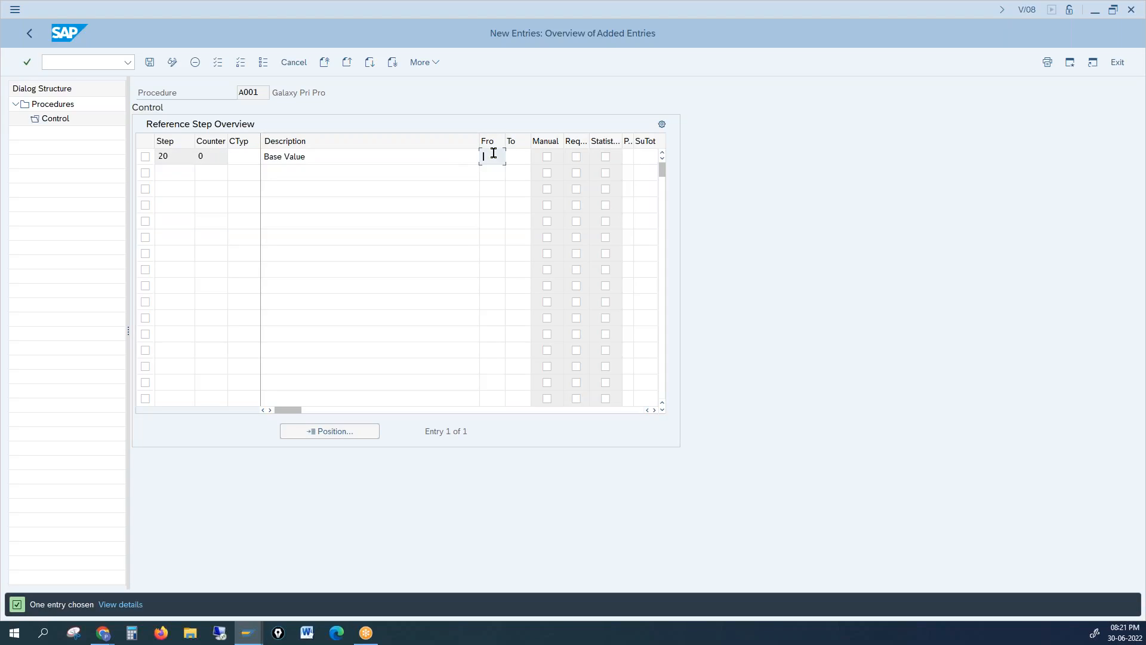
type("10")
key("Return")
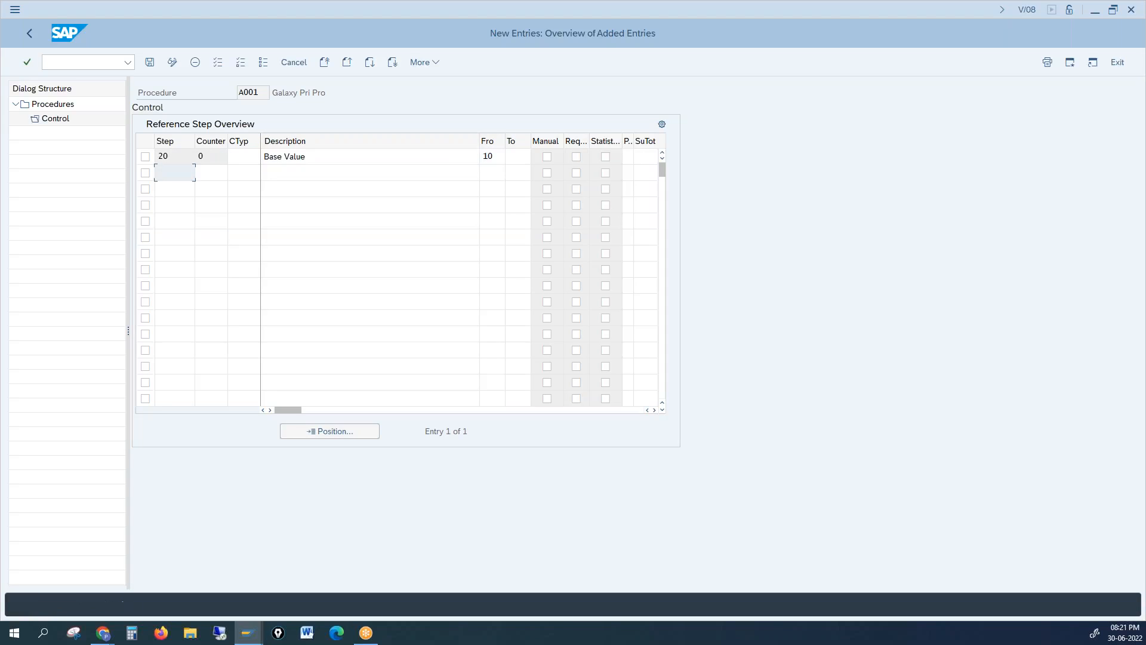
left_click(34, 36)
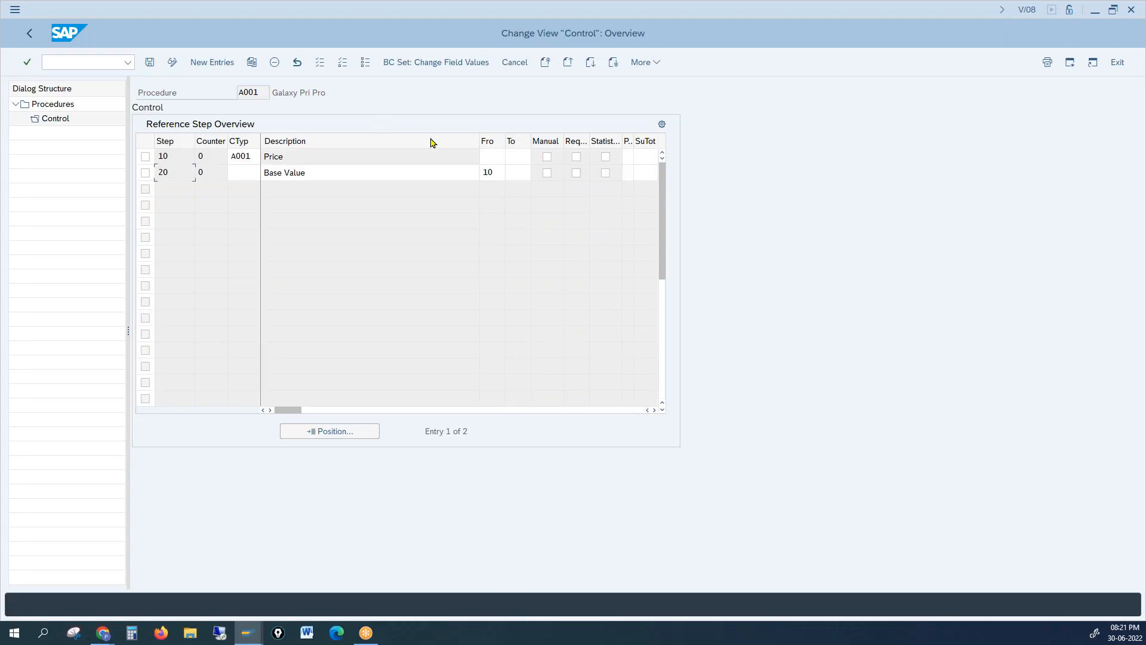
Examine the condition type and description of step 10 and the description of step 20
left_click(174, 155)
double_click(240, 156)
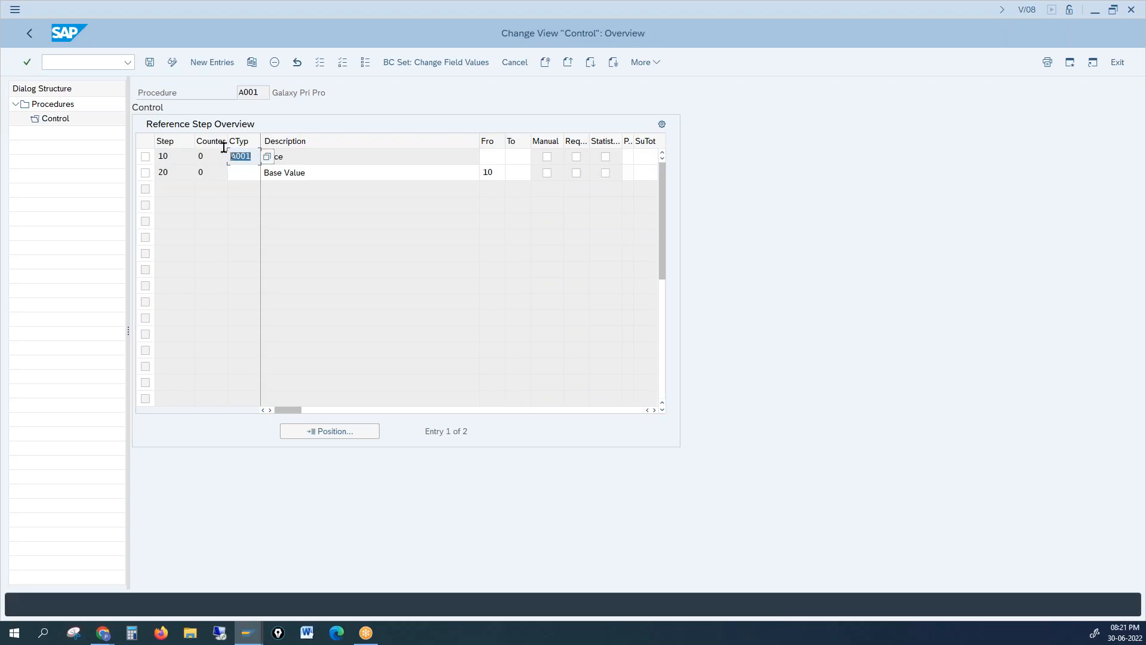
left_click(280, 153)
double_click(279, 156)
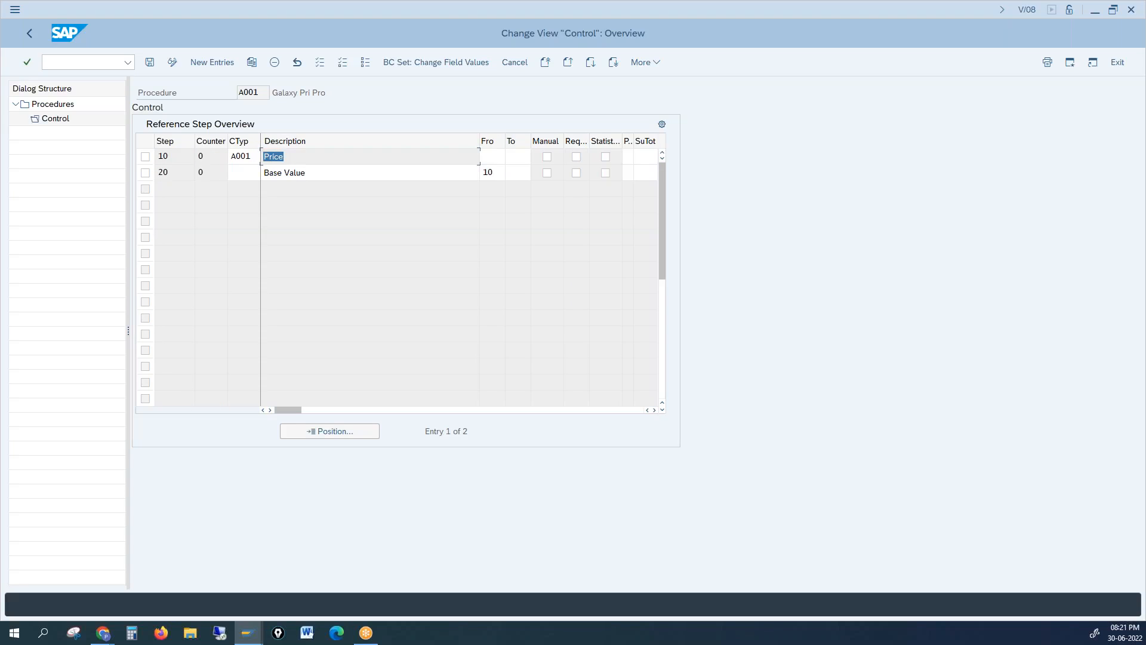
left_click(311, 170)
double_click(311, 170)
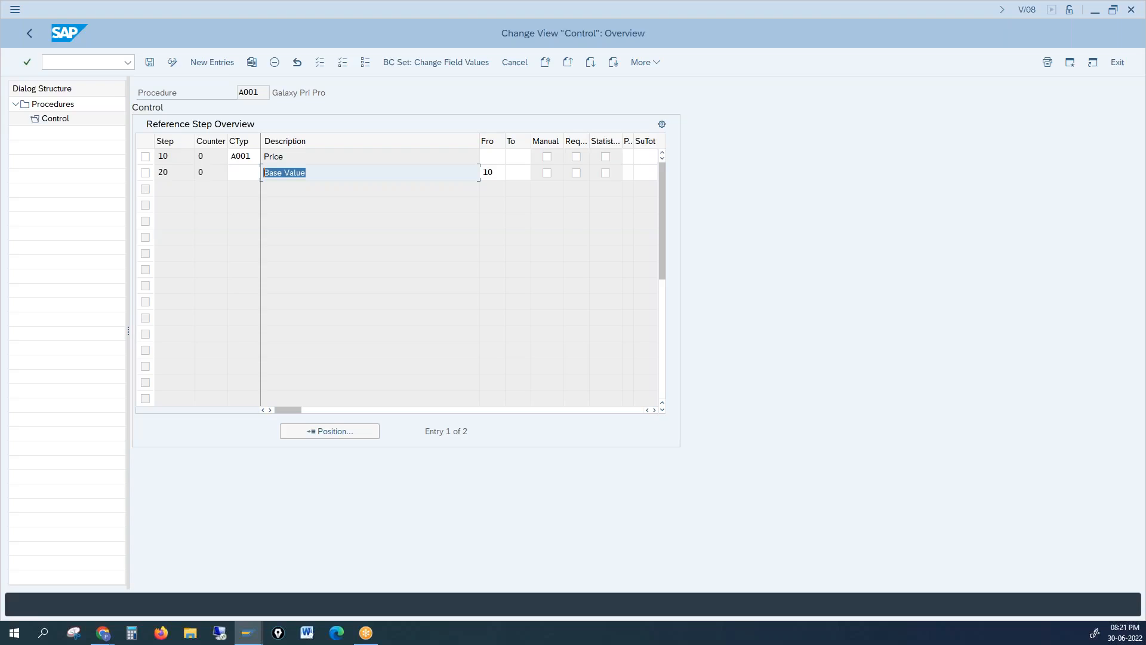
key("alt+Tab")
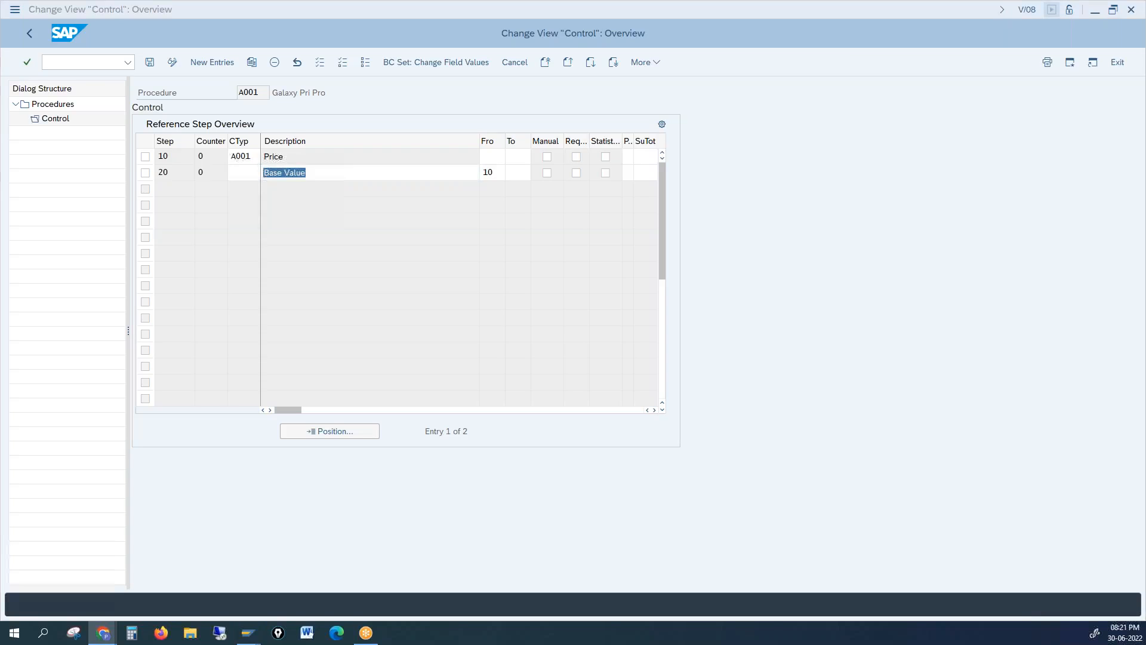
Add a new control entry with step 30 and condition type K004, and return to the control overview
left_click(175, 187)
left_click(206, 62)
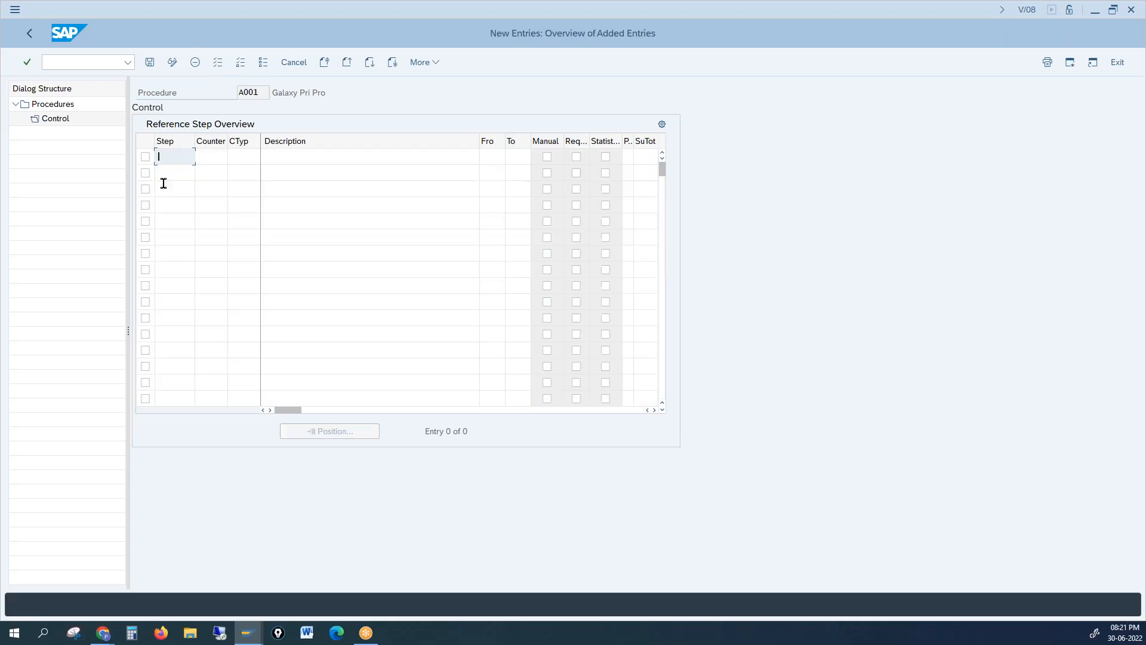
type("30")
left_click(244, 156)
type("k004")
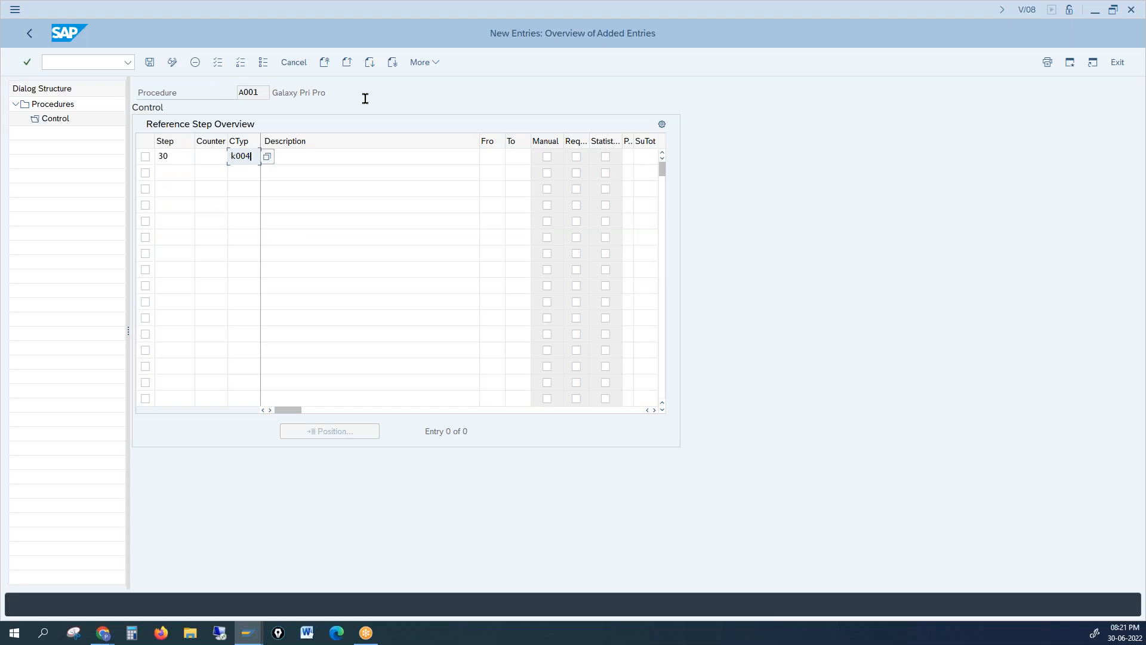
key("Return")
left_click(29, 34)
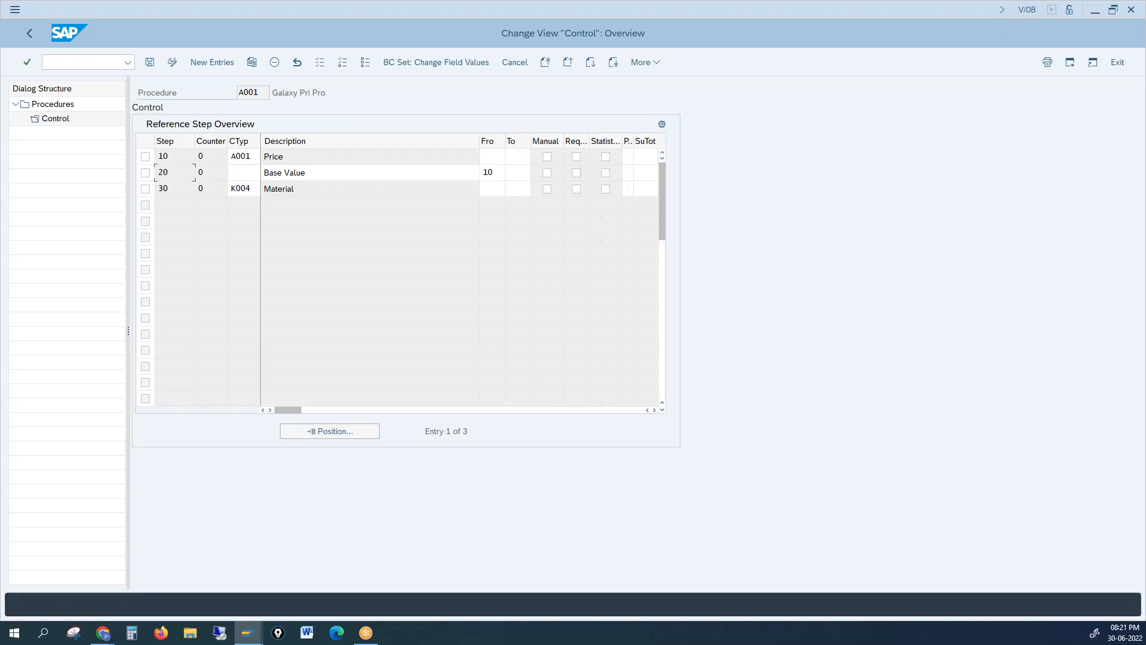
Compare the condition types of the three steps and set the From step of the K004 entry to 20
left_click(243, 186)
left_click(246, 170)
left_click(243, 157)
key("alt+Tab")
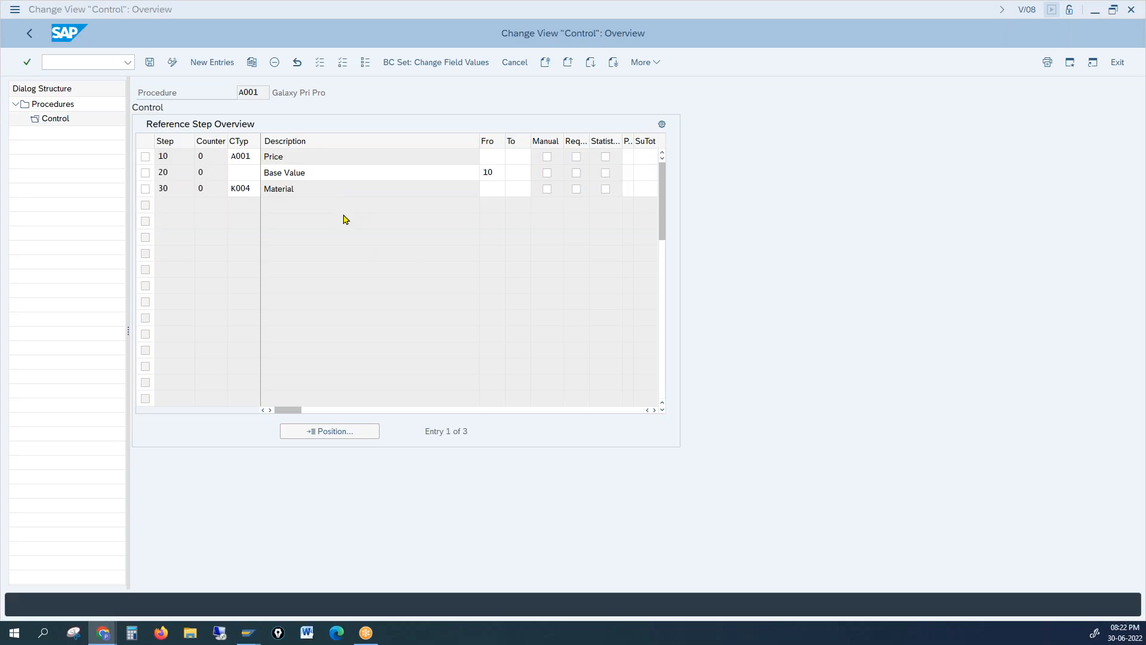
left_click(493, 191)
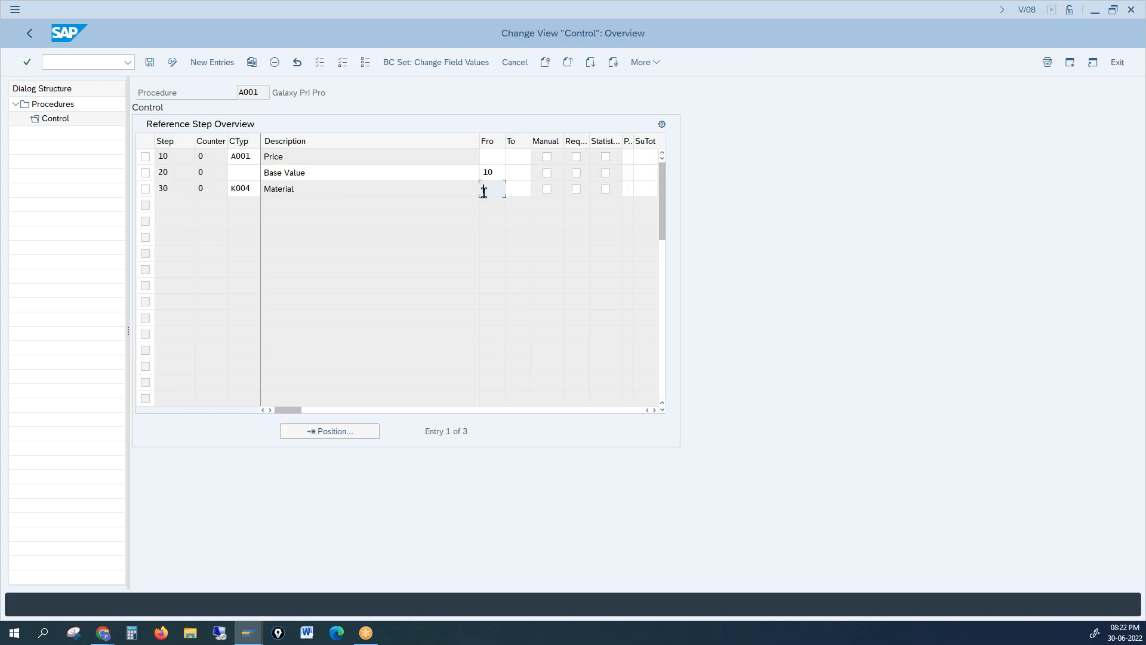
type("20")
Mark the Base Value row and examine how its From step refers to the Price row
left_click(146, 173)
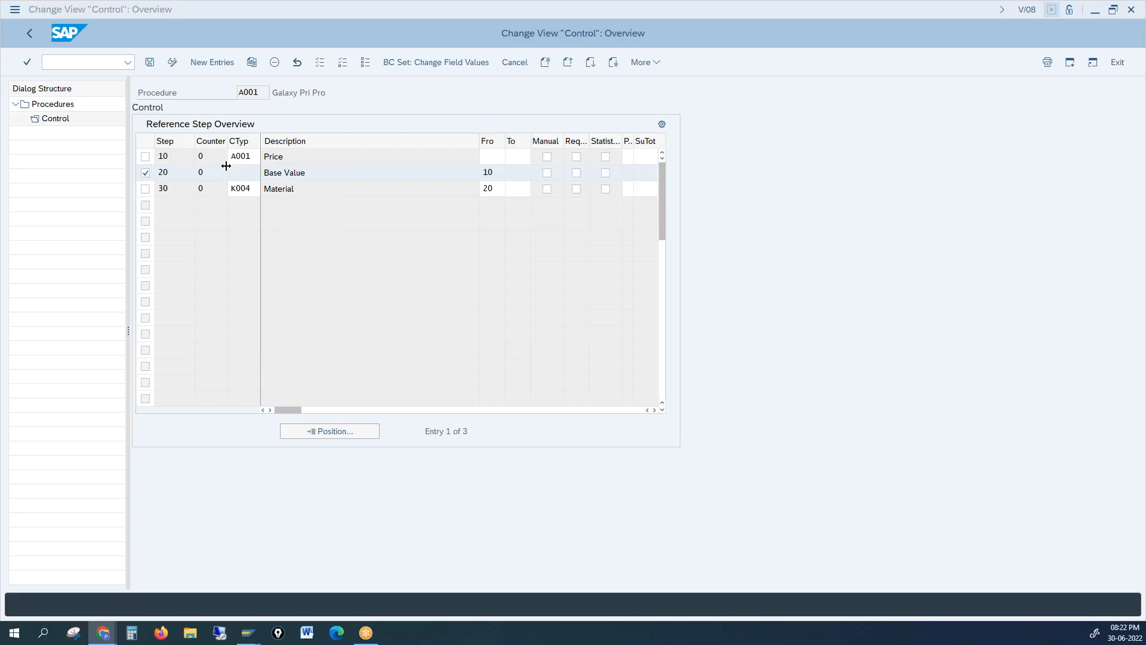
left_click_drag(285, 157, 174, 133)
left_click_drag(500, 176, 471, 170)
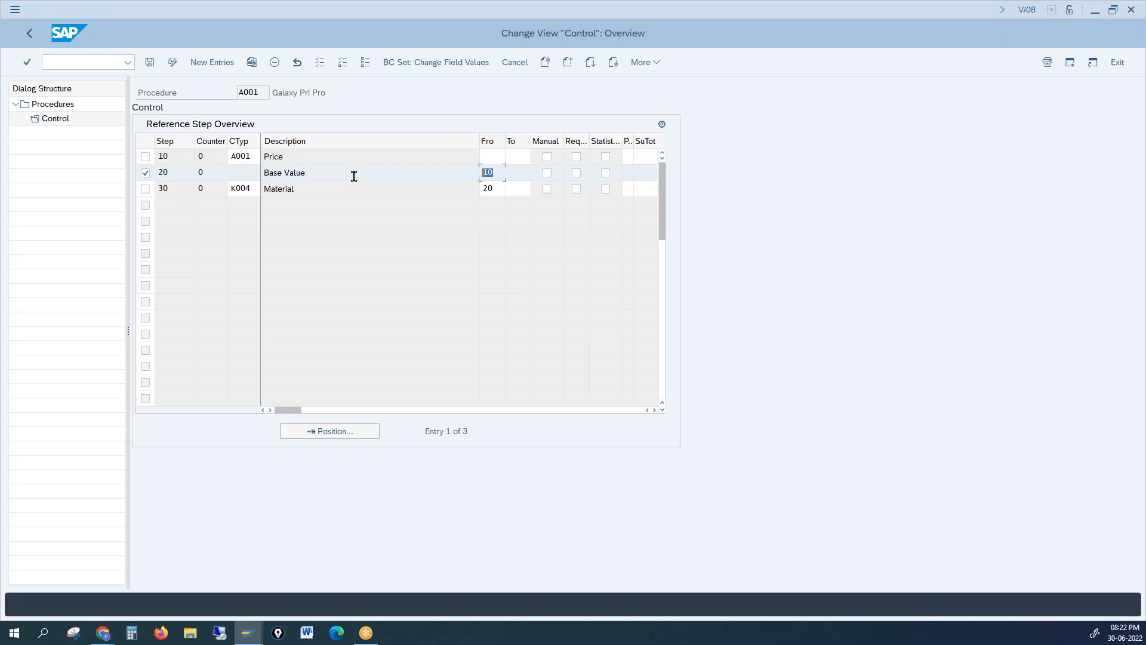
double_click(280, 157)
double_click(498, 173)
left_click(310, 172)
left_click_drag(310, 172, 223, 162)
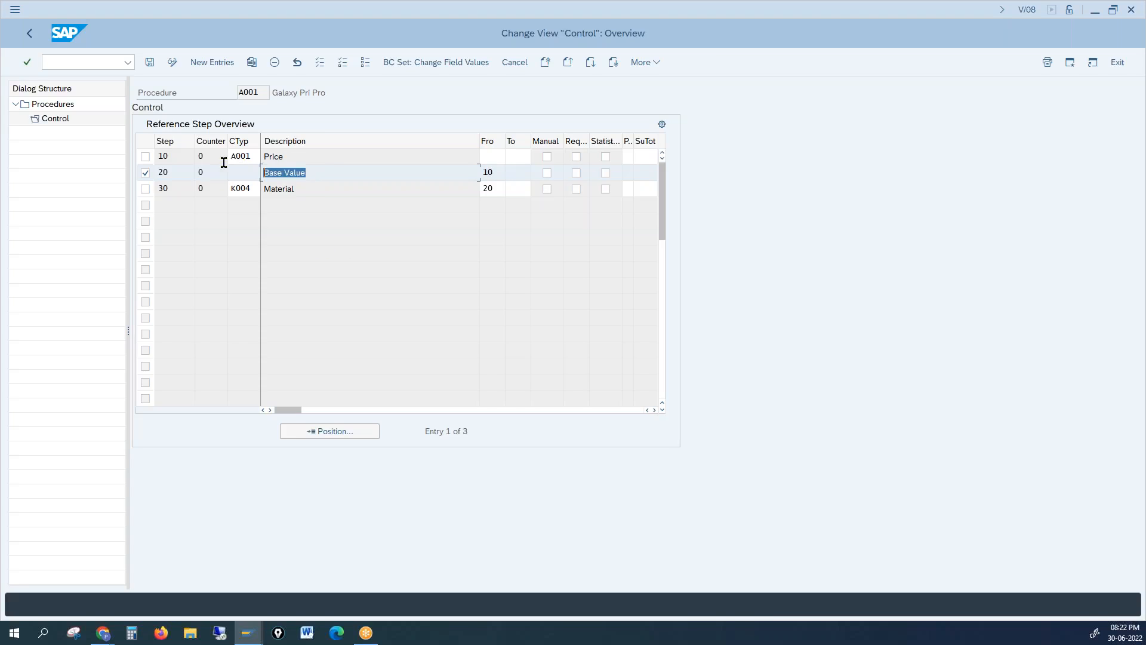
Save the changes to procedure A001 under the proposed customizing request
left_click(150, 62)
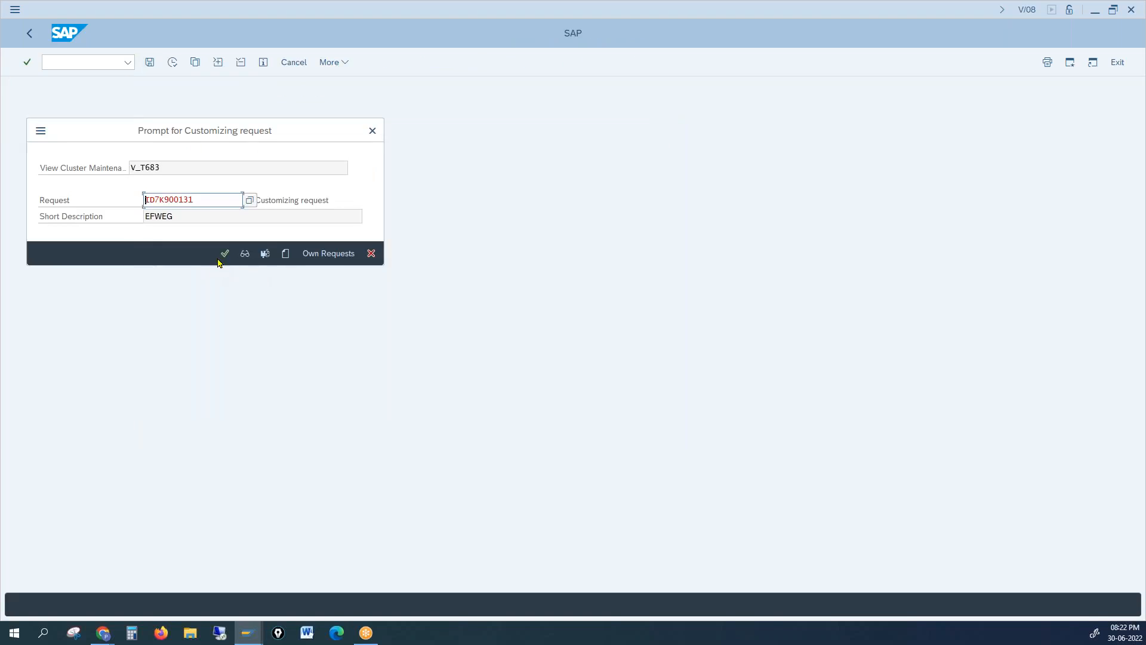
left_click(226, 254)
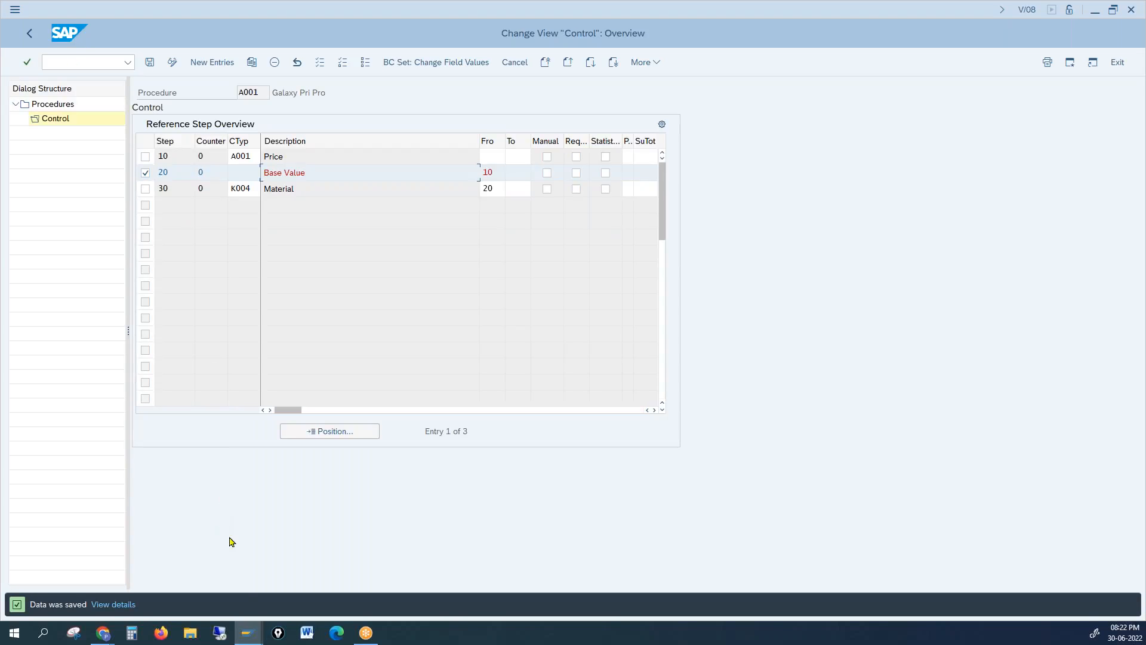
Create an additional SAP session from the control overview of procedure A001
mouse_move(250, 628)
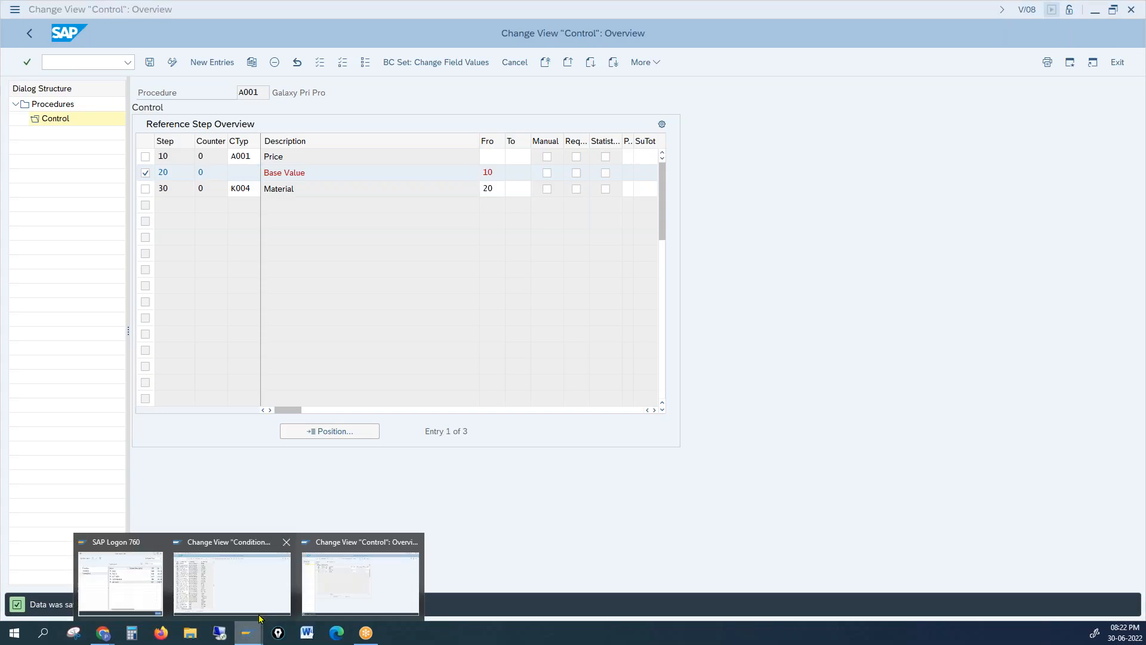
left_click(370, 591)
left_click(15, 10)
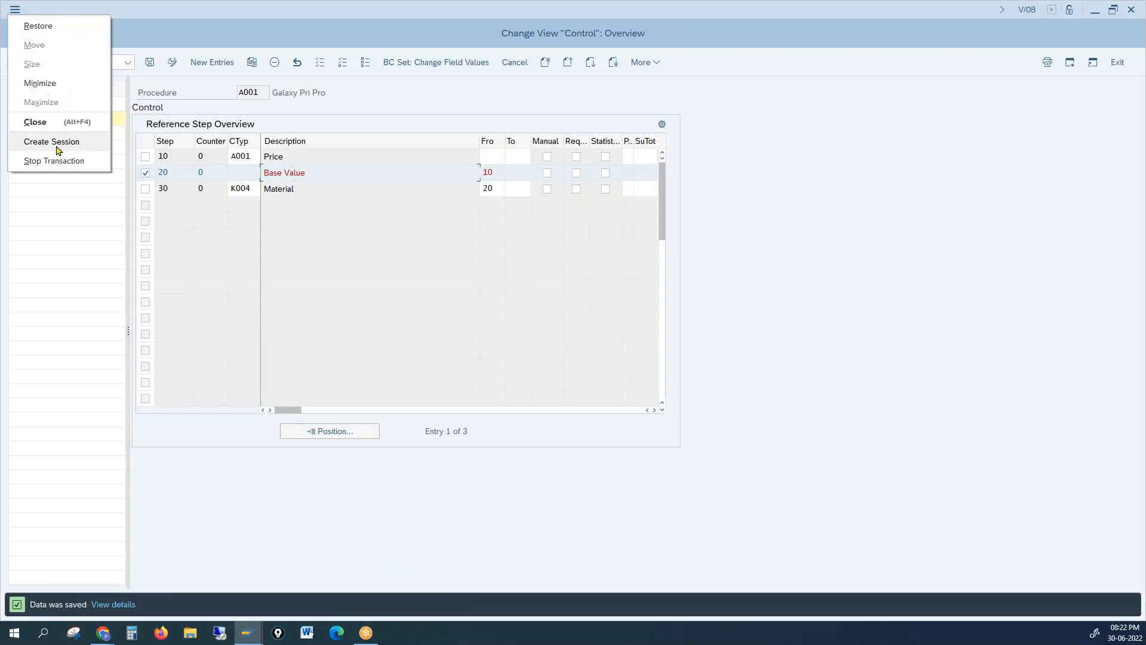
left_click(58, 148)
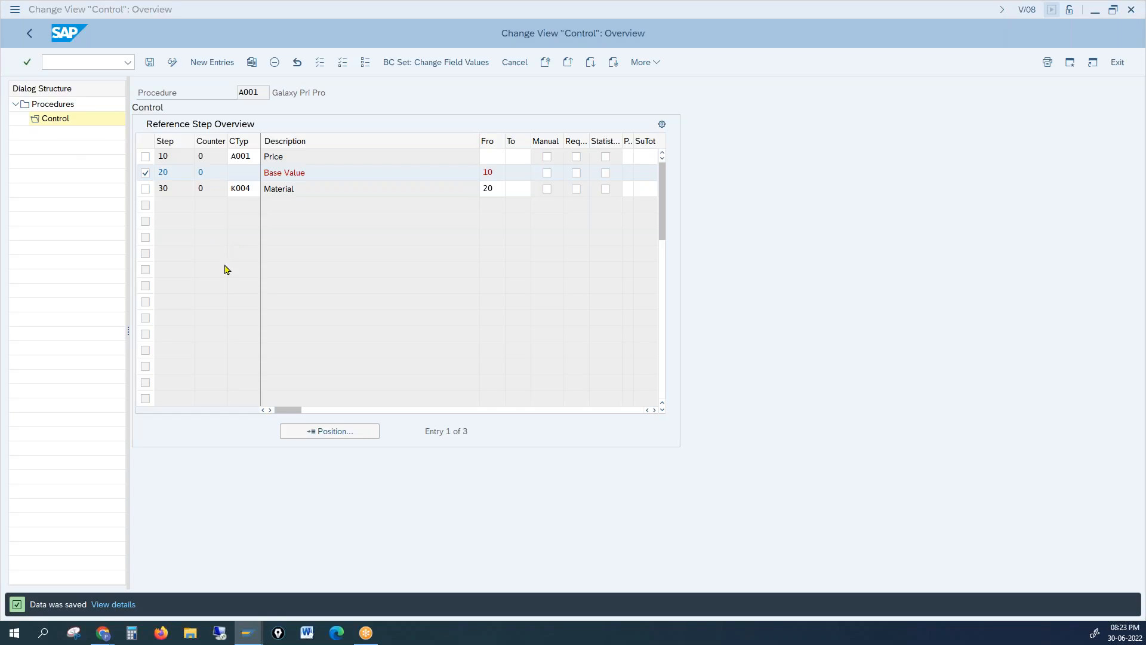
mouse_move(252, 634)
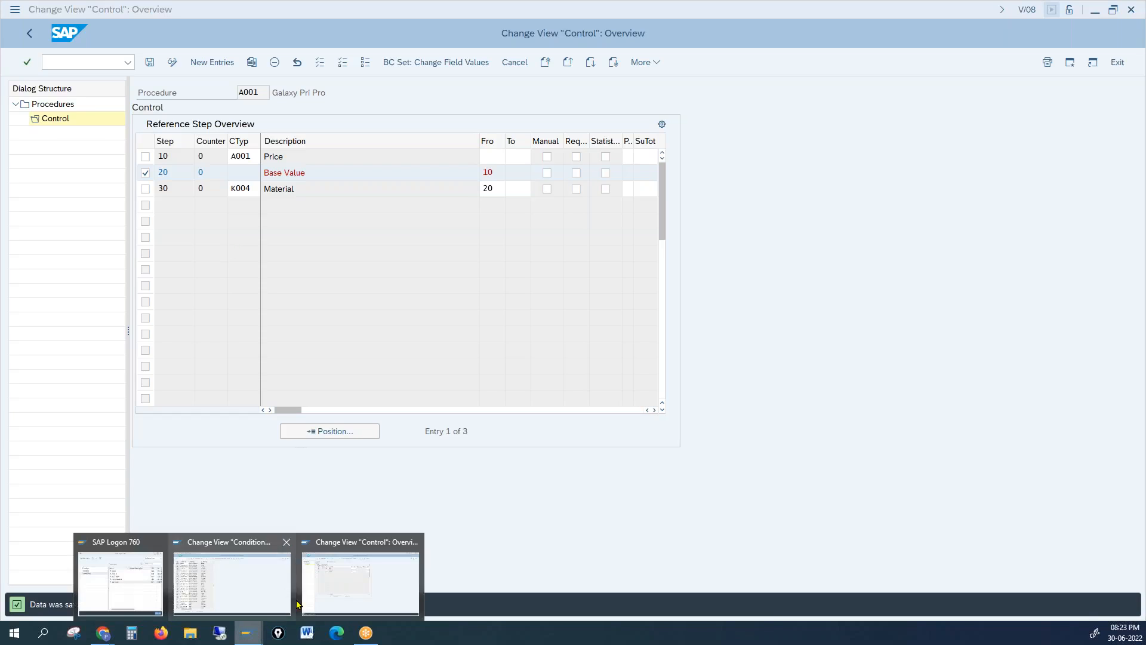
left_click(334, 582)
left_click(15, 9)
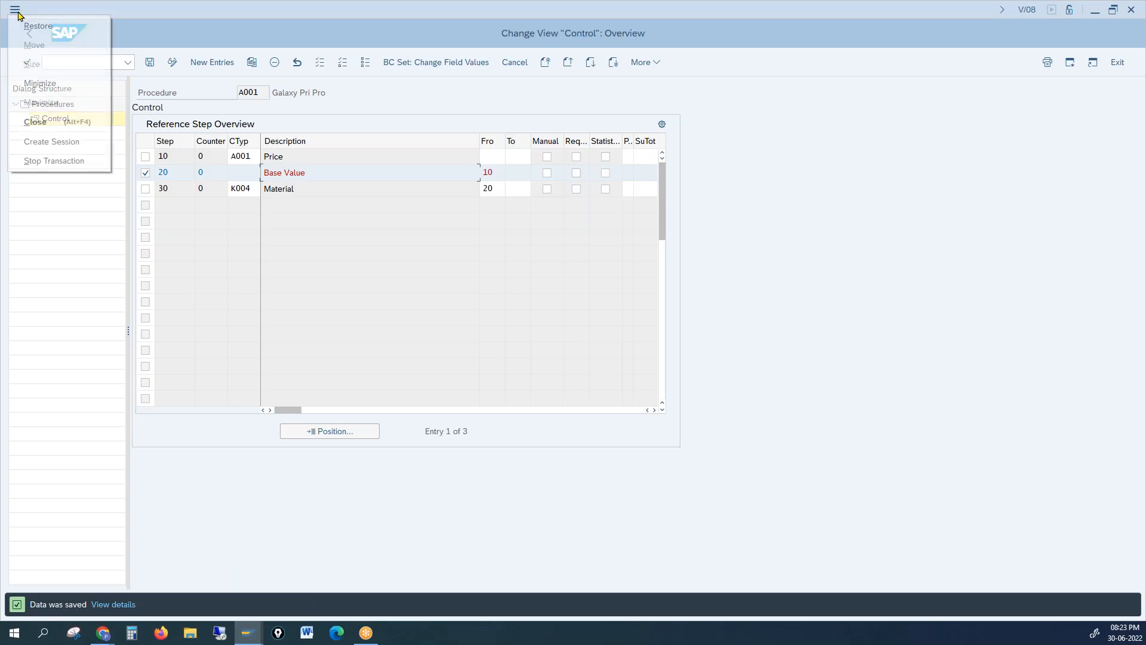
left_click(55, 147)
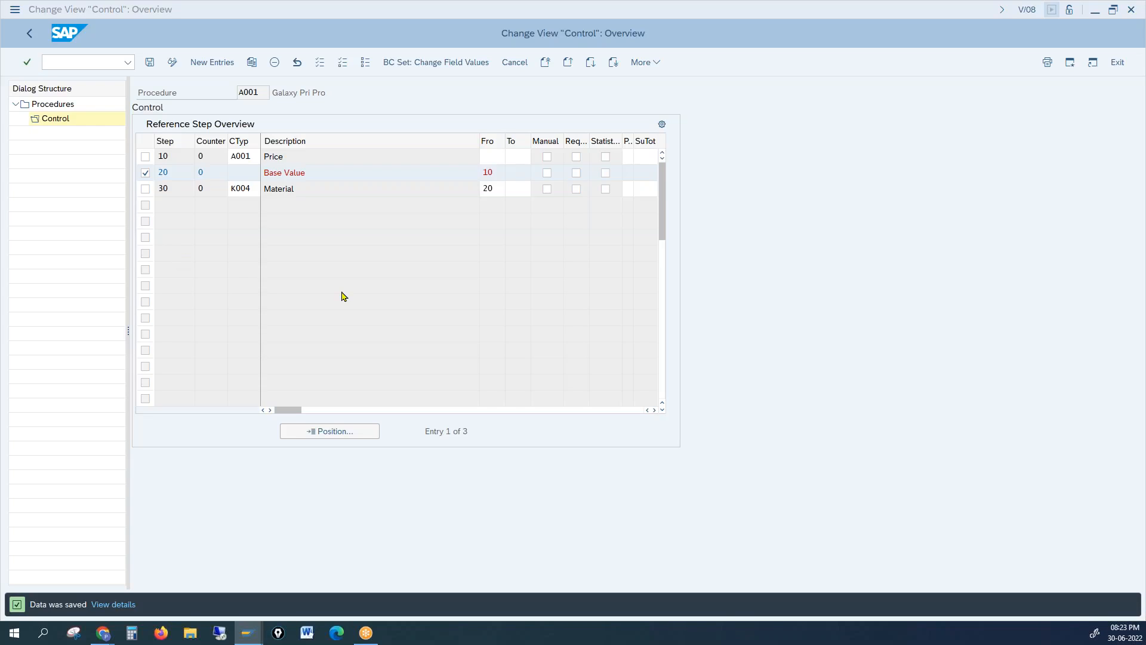
right_click(803, 404)
left_click(676, 454)
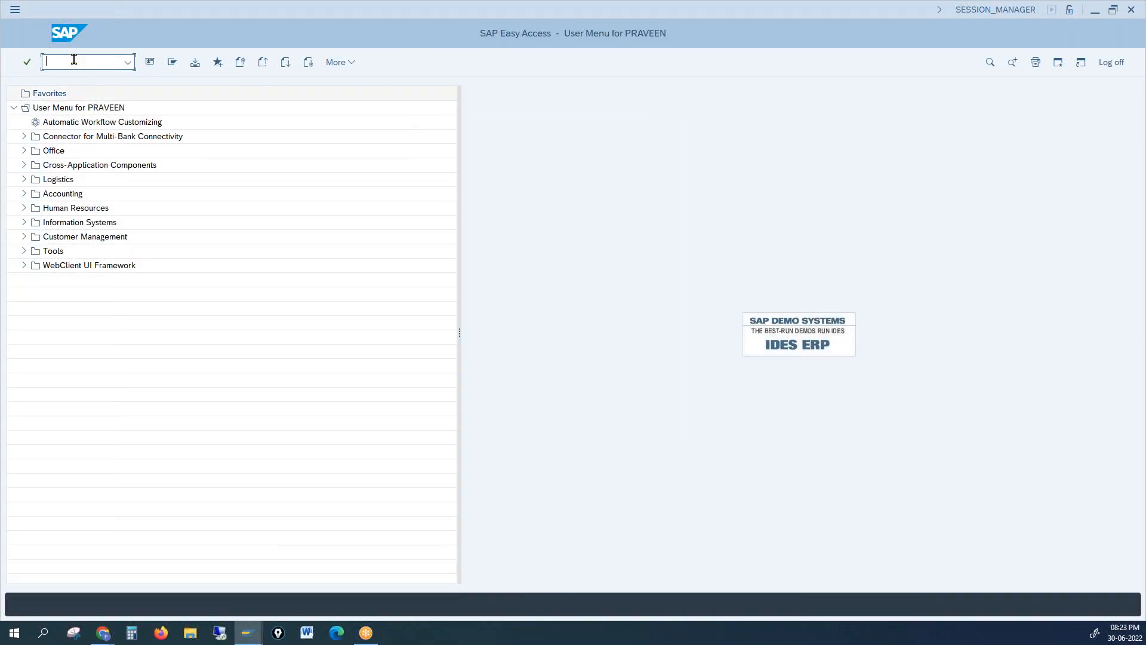
Start transaction VK11 and open condition record entry for condition type K004
type("vk11")
key("Return")
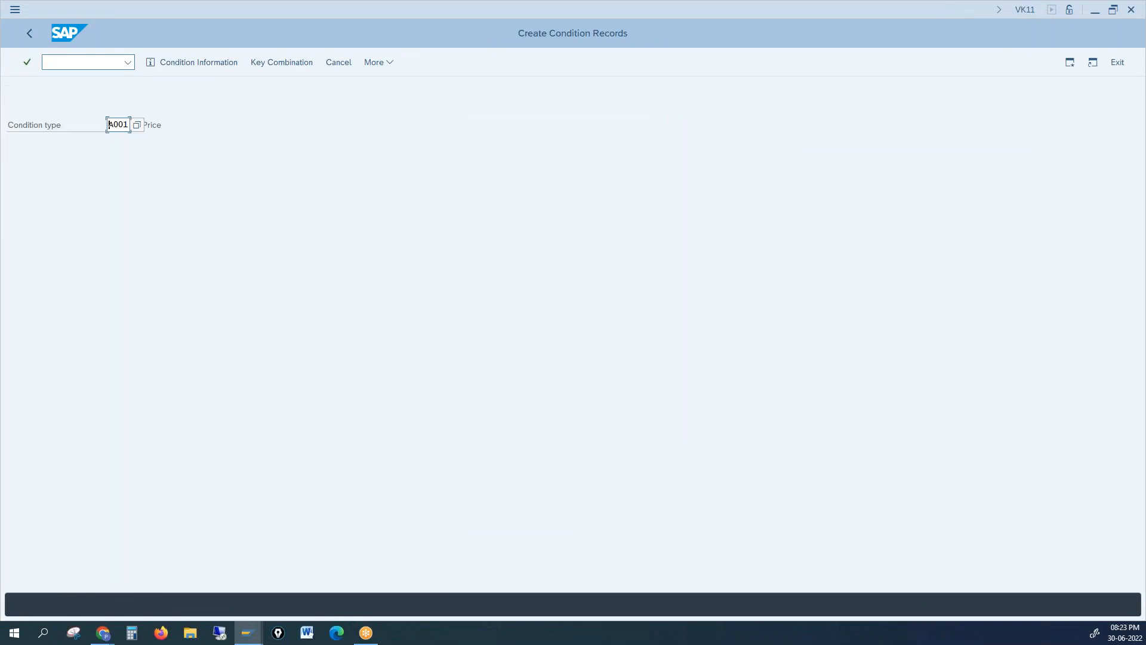
type("k004")
key("Return")
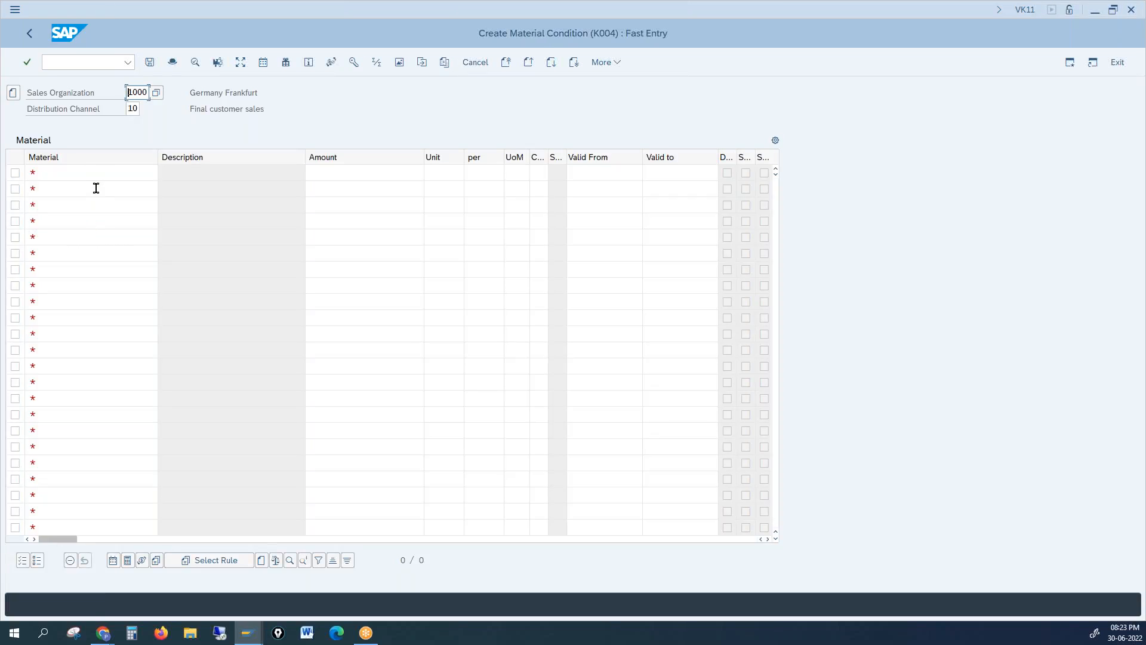
Create a K004 discount record with amount 100 for material 100-100 and save it
left_click(92, 174)
type("1")
left_click(79, 191)
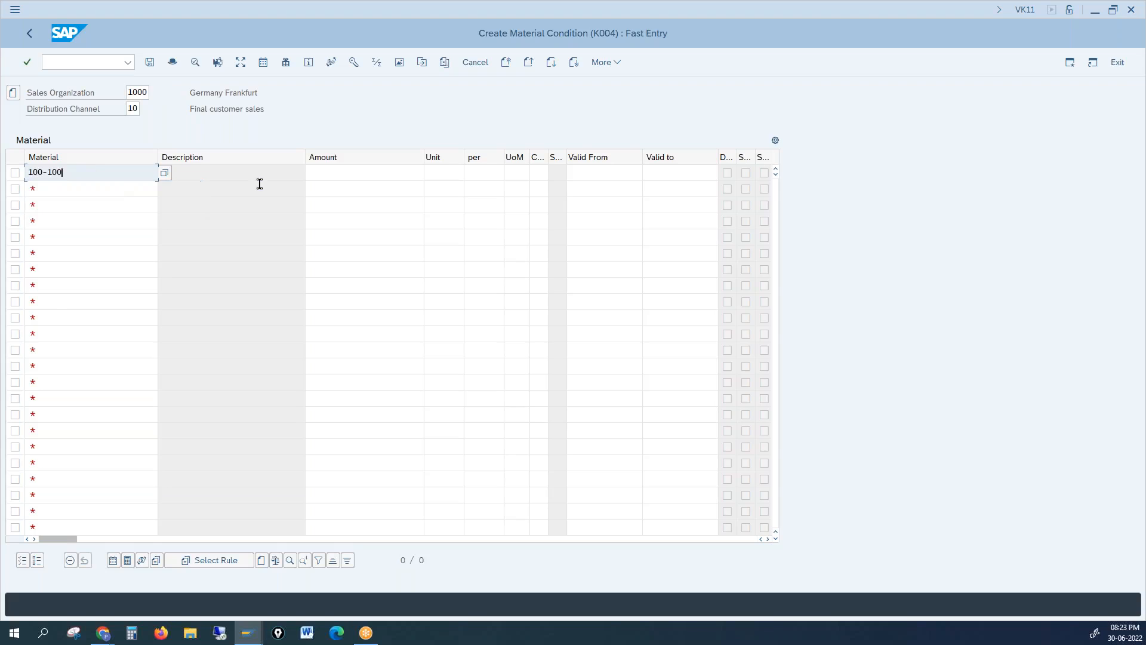
key("Return")
left_click(321, 177)
type("100")
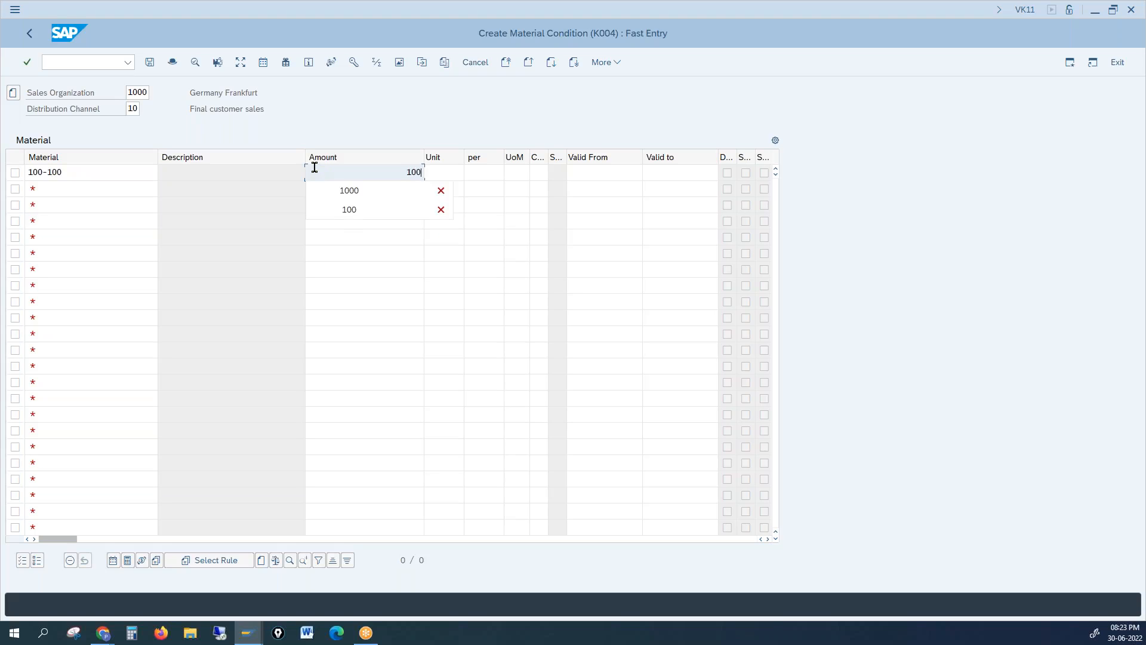
key("Return")
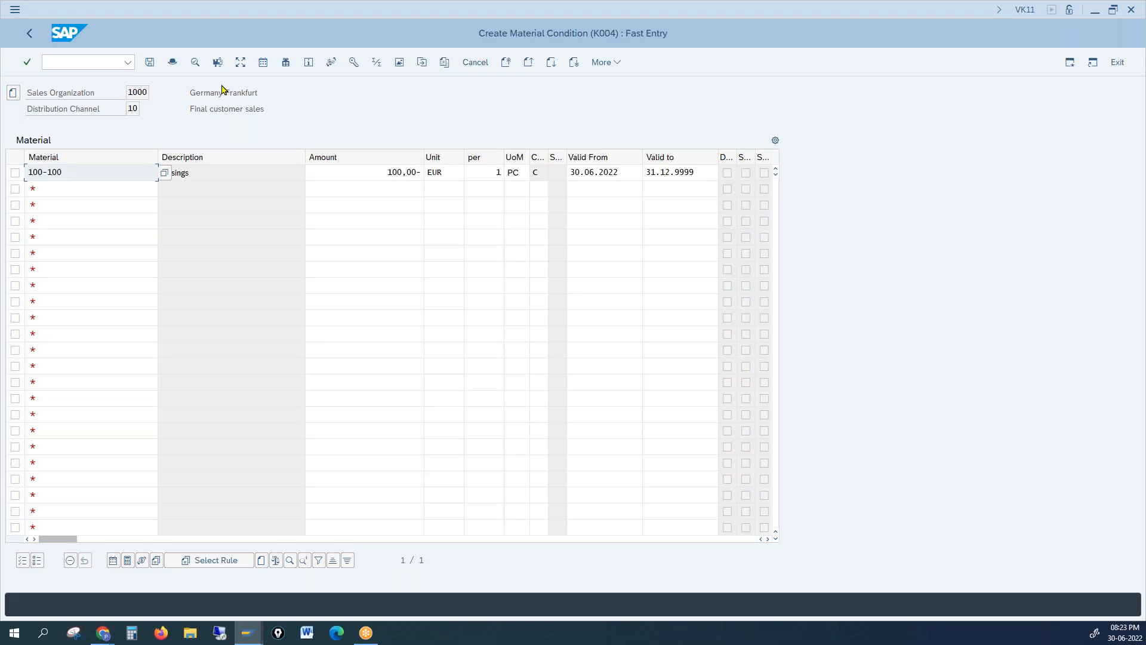
left_click(416, 172)
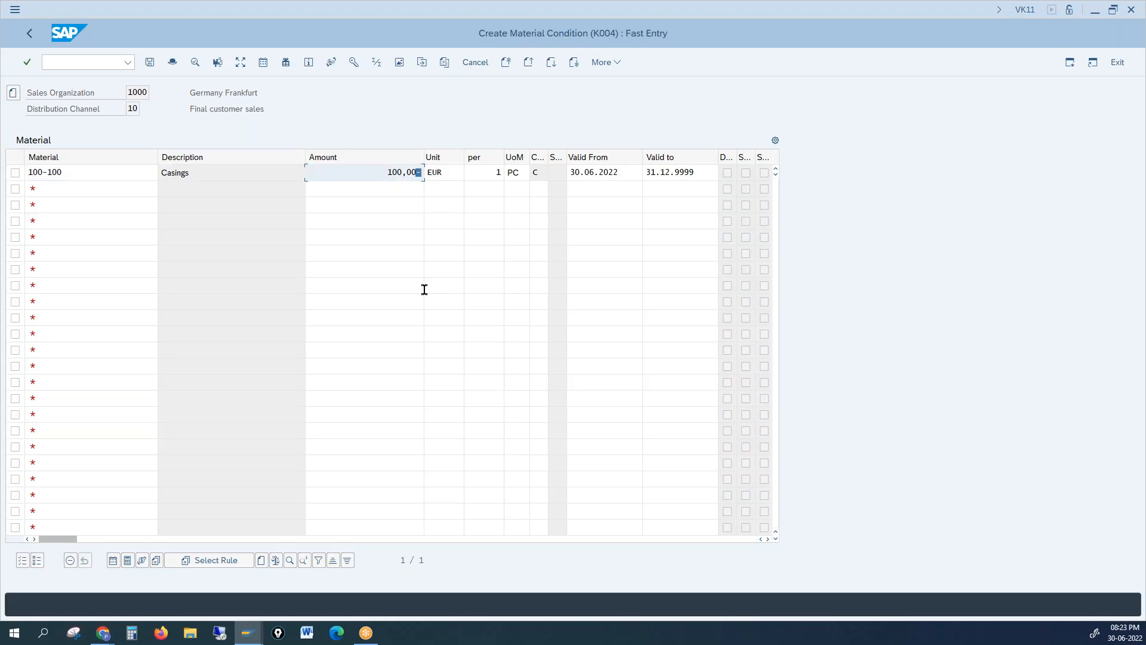
left_click(150, 63)
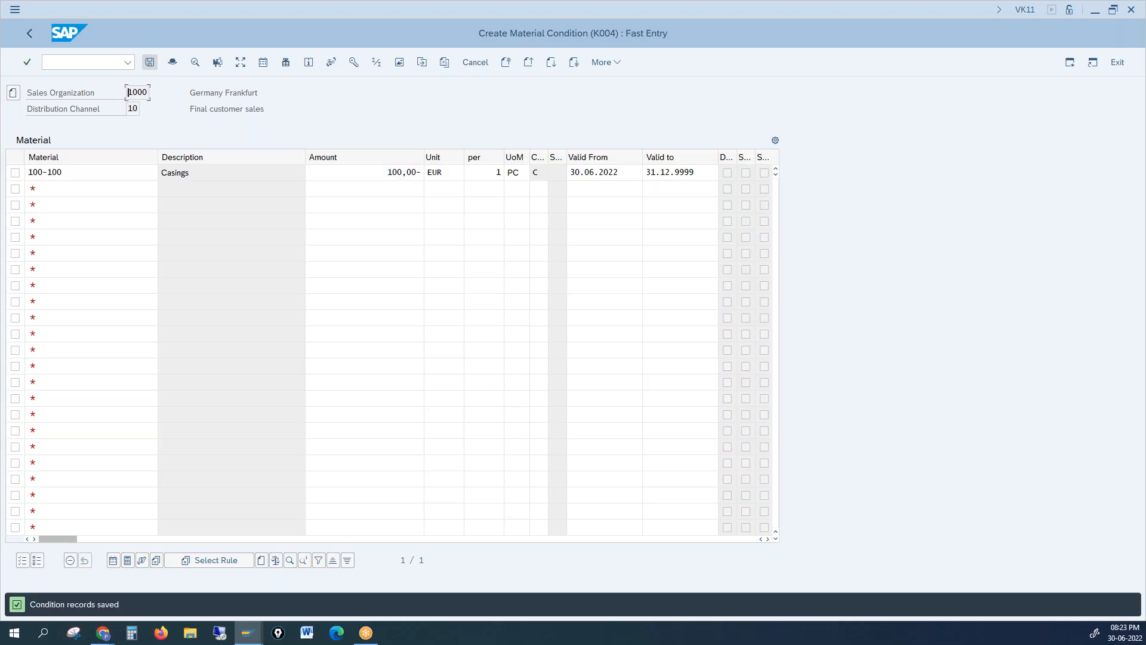
left_click(147, 66)
Start a standard order in transaction VA01 and enter the sold-to and ship-to party numbers
left_click(101, 62)
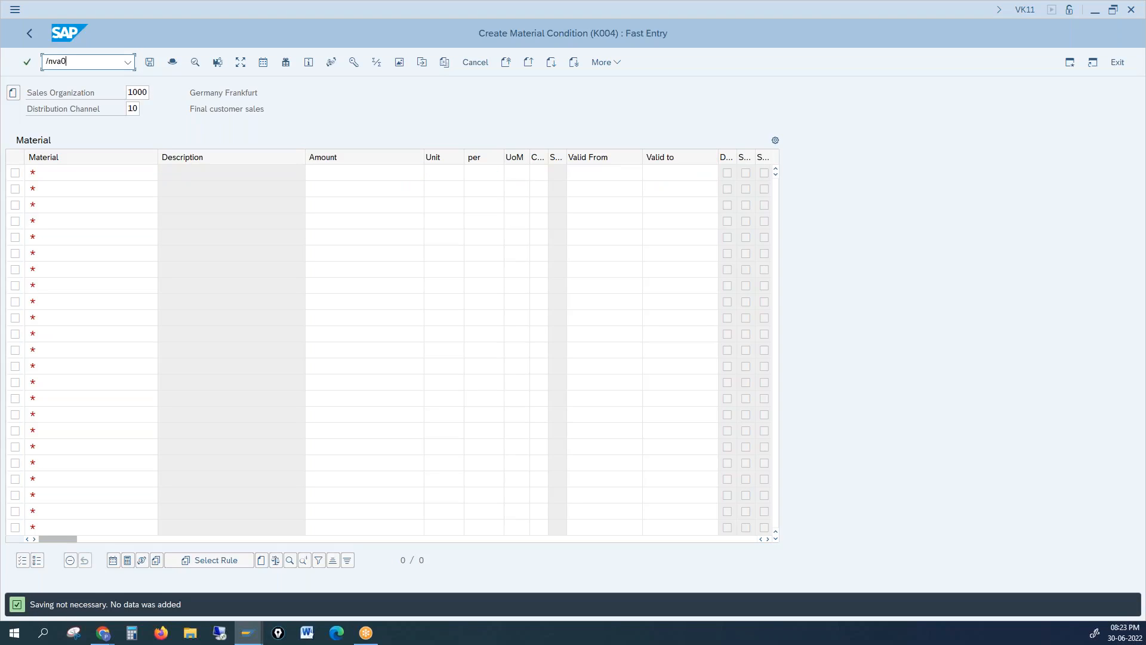
key("Return")
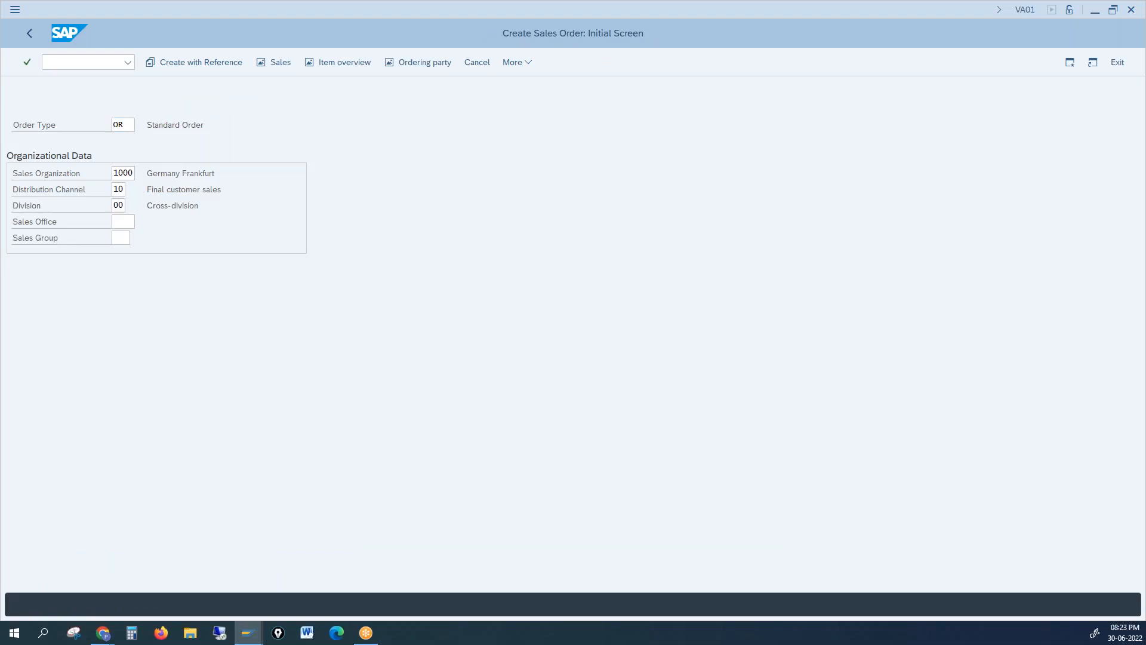
key("Return")
type("1000")
key("Tab")
type("1")
left_click(115, 145)
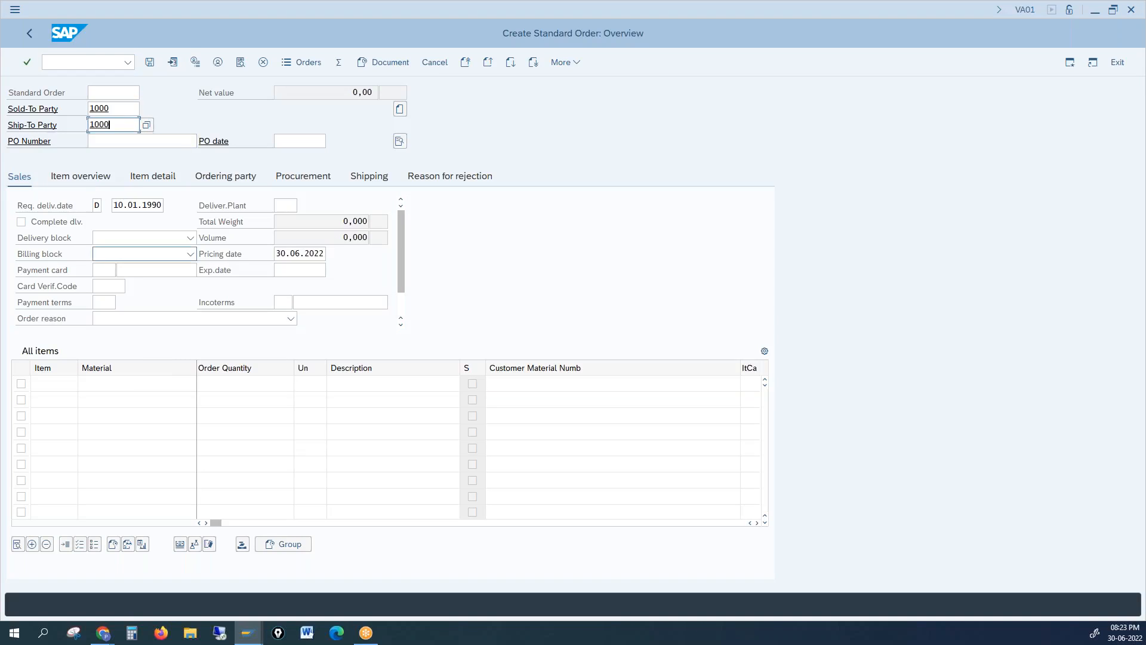
Add an order item for material 100-100 with quantity 1 and accept the date messages
left_click(123, 384)
type("1")
left_click(126, 401)
left_click(258, 382)
type("1")
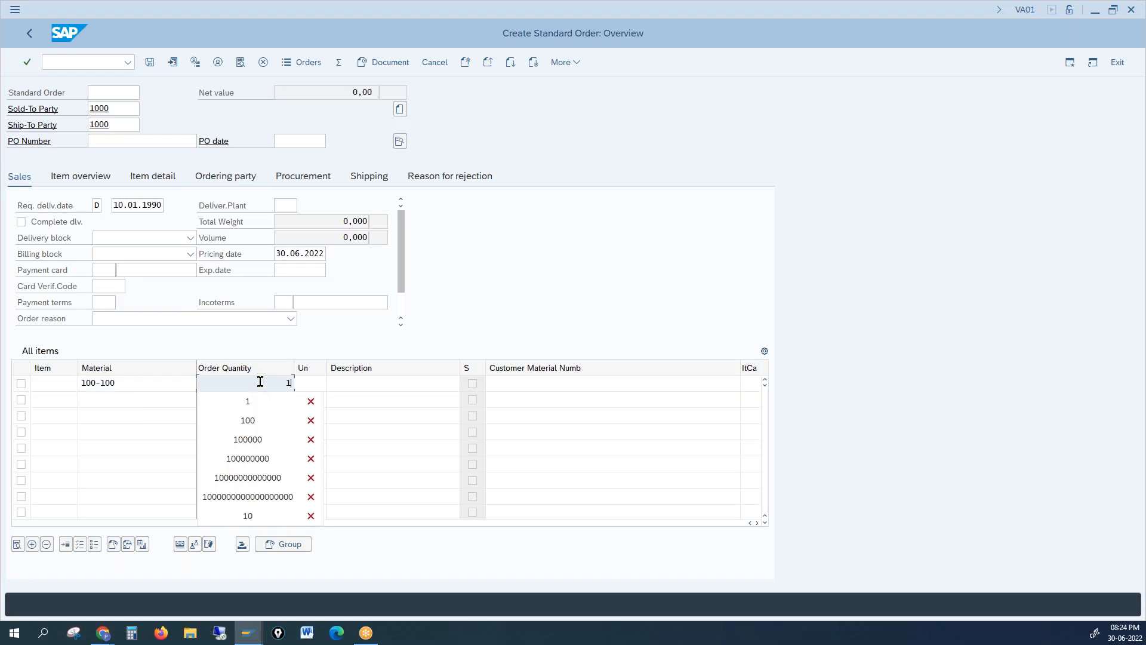
key("Return")
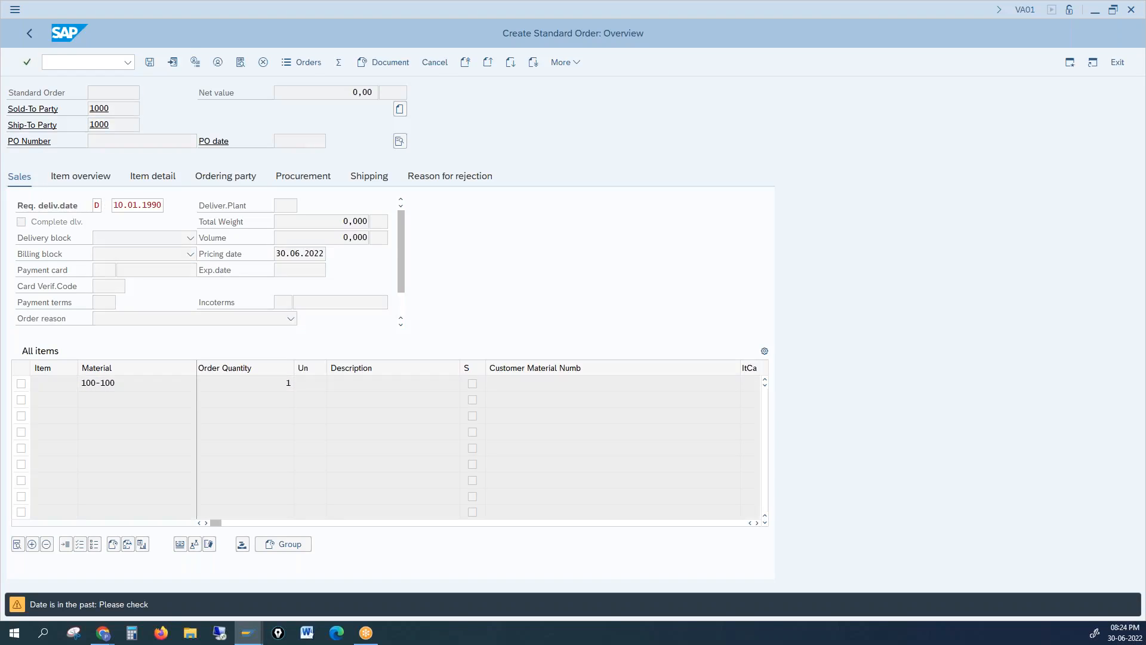
key("Return")
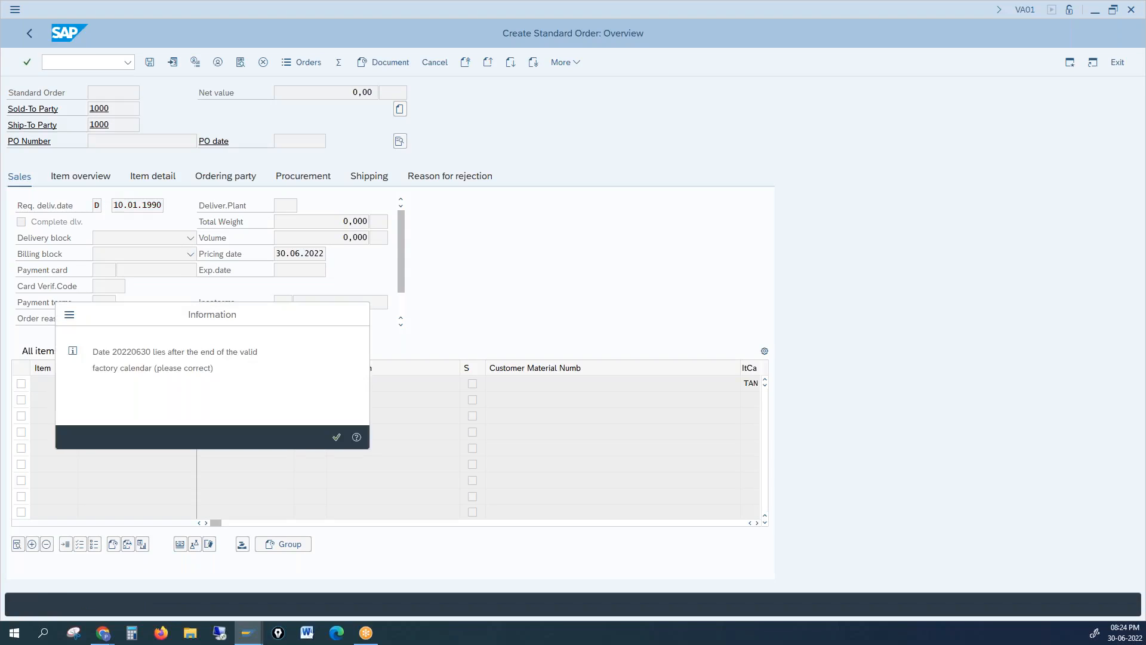
key("Return")
Examine the order's net value and the item's pricing conditions for Price, Base Value and K004
left_click_drag(336, 93, 382, 88)
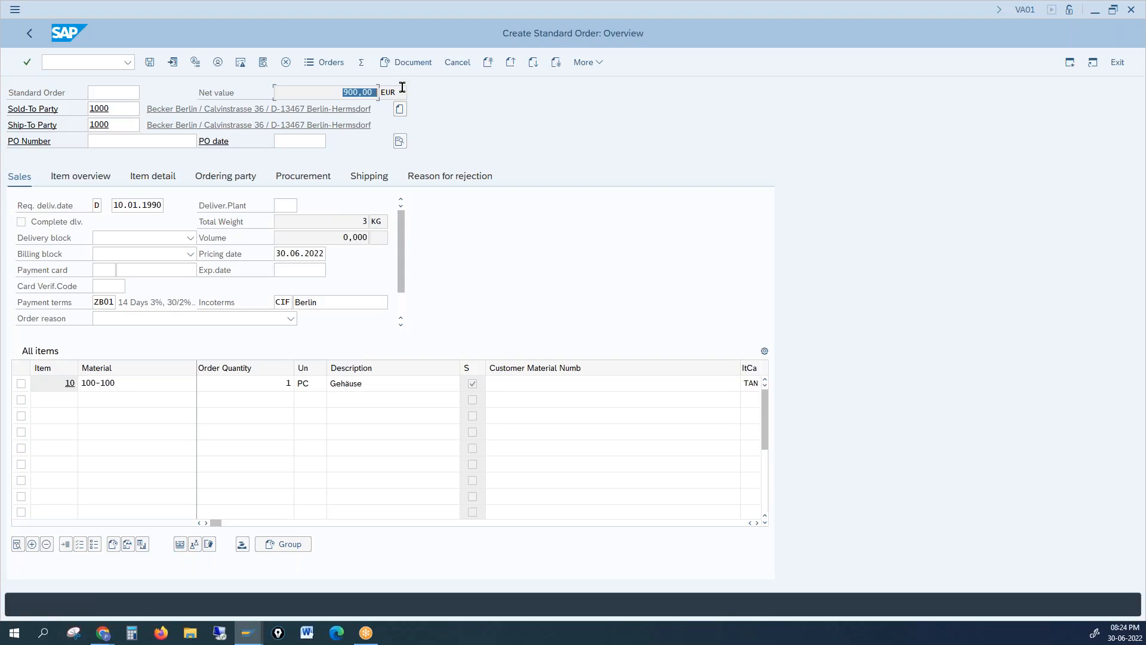
double_click(122, 386)
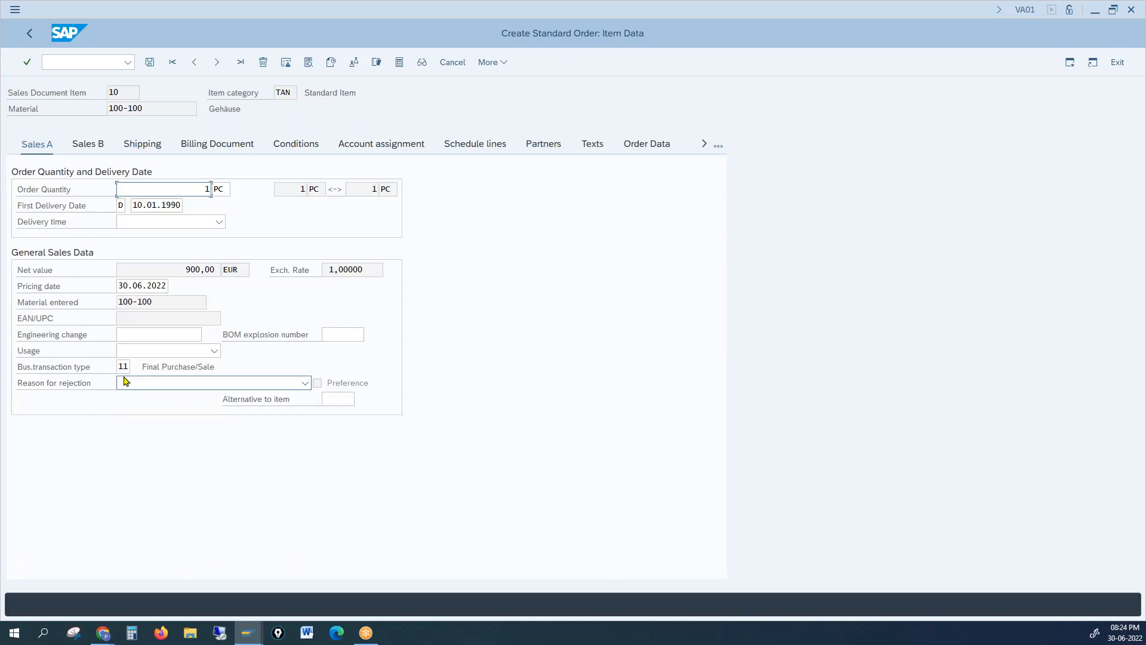
left_click(296, 144)
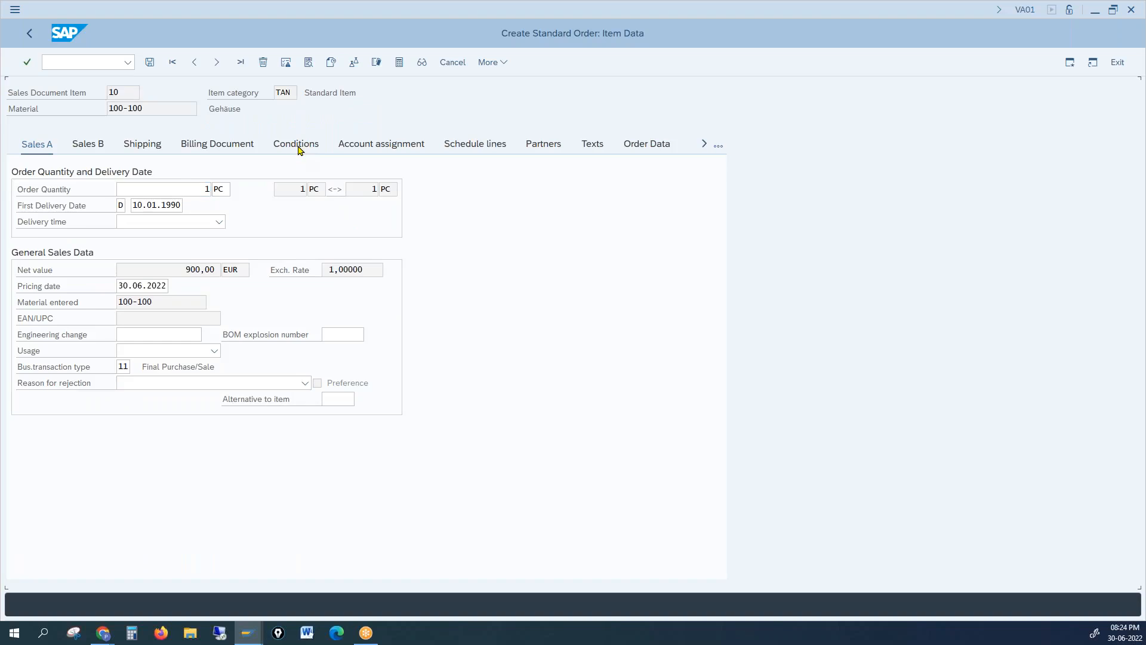
left_click(78, 252)
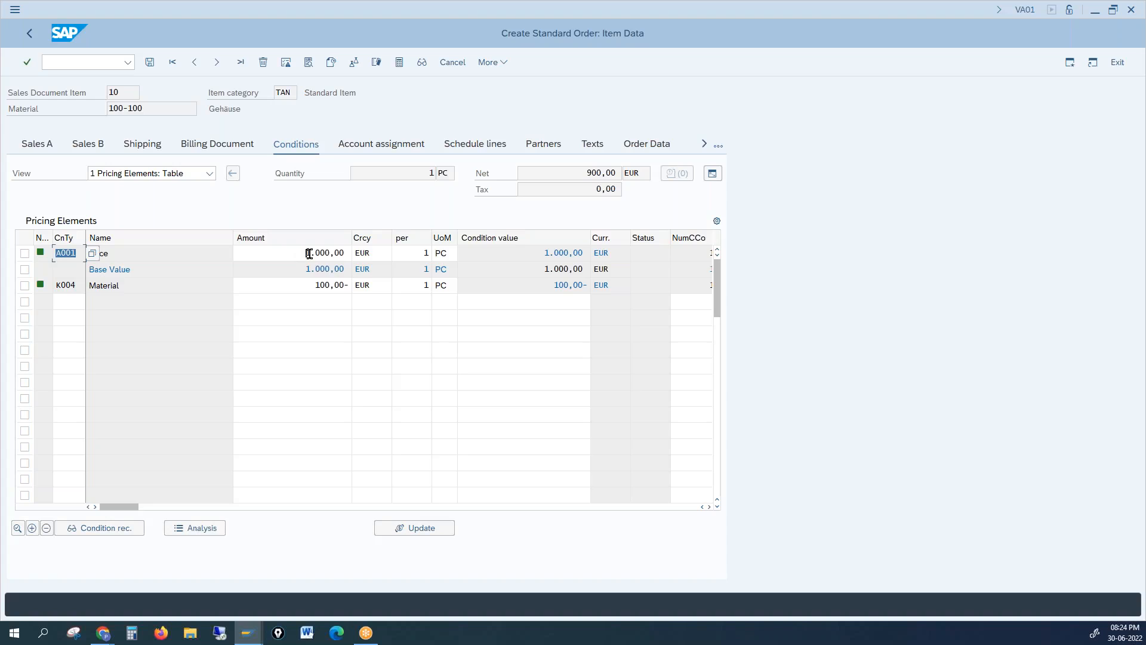
left_click(307, 252)
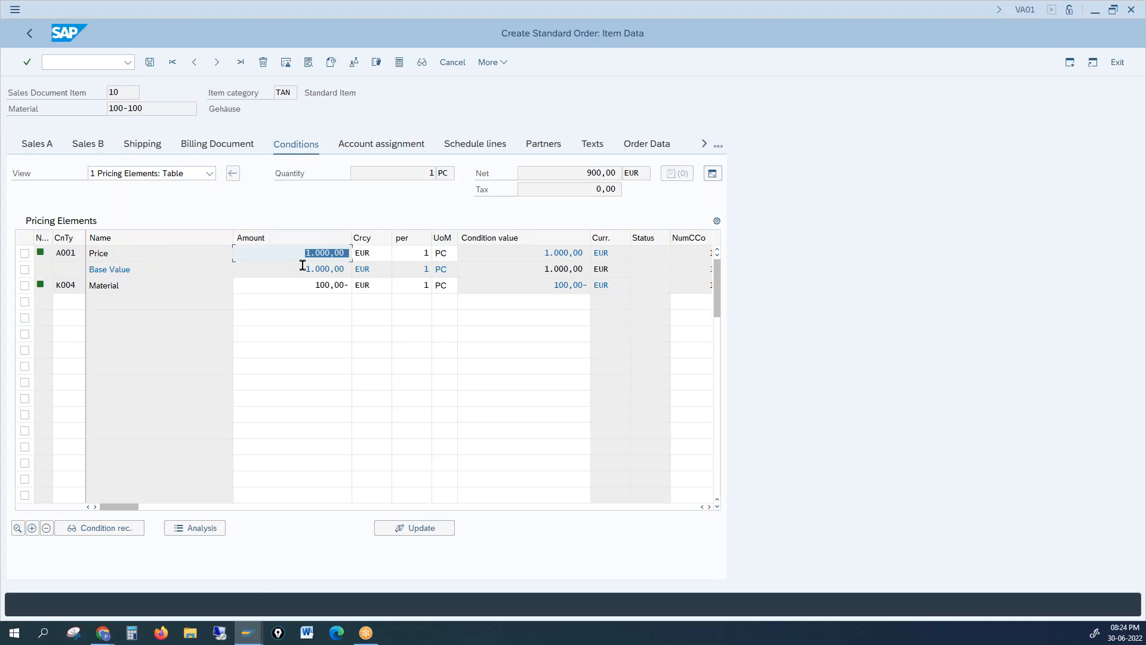
left_click(303, 268)
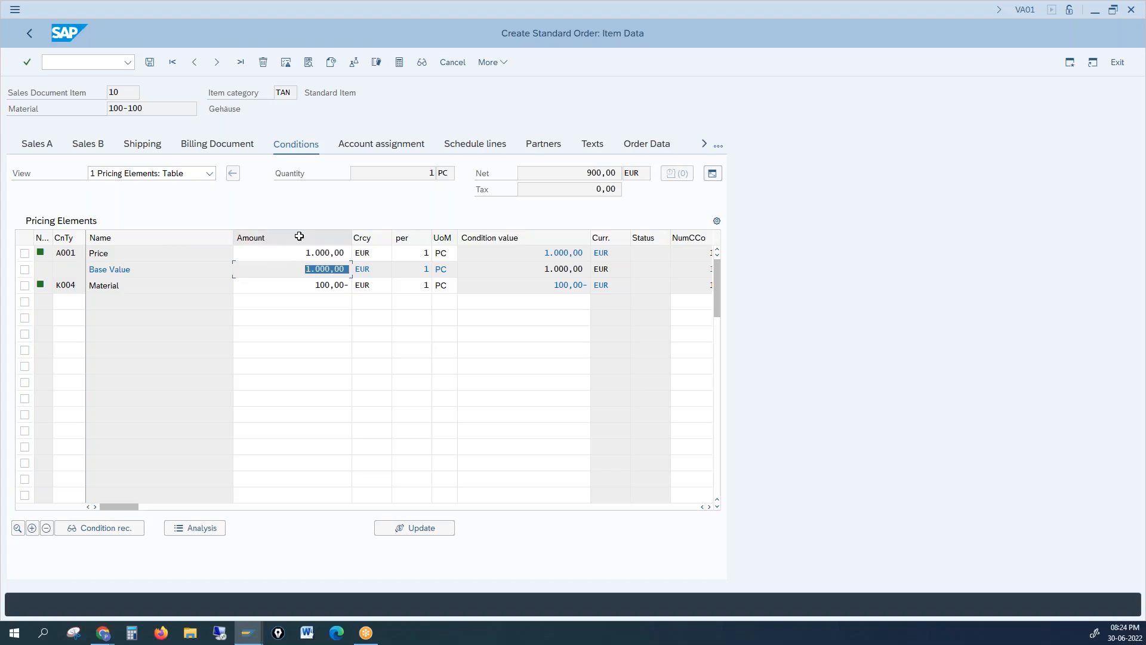
left_click(284, 253)
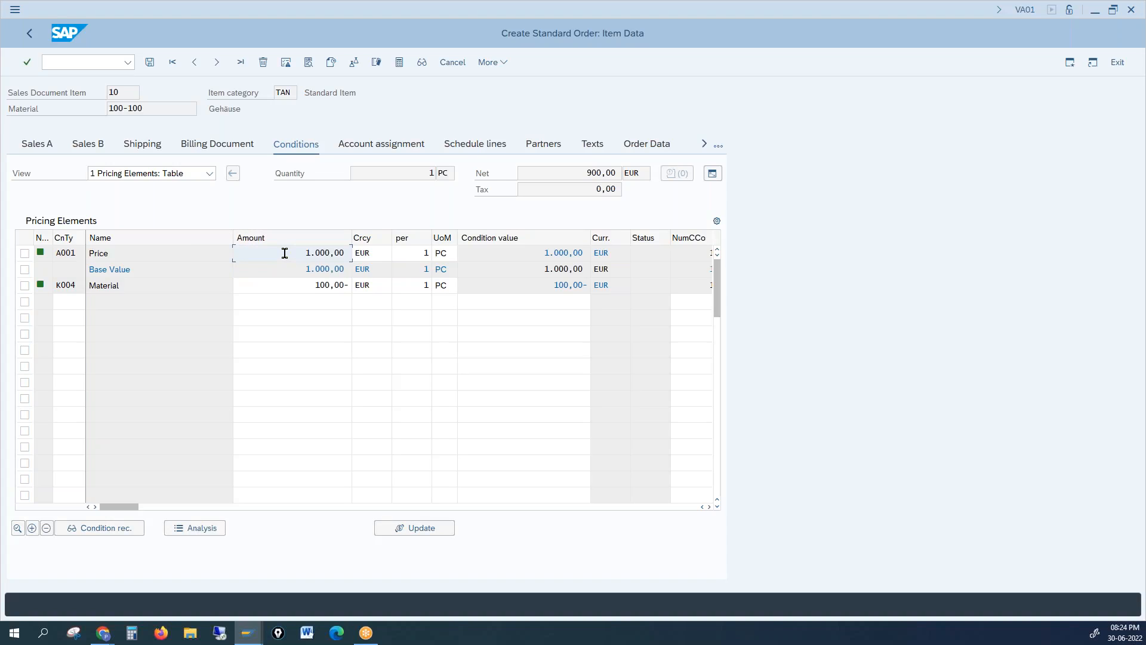
left_click(298, 282)
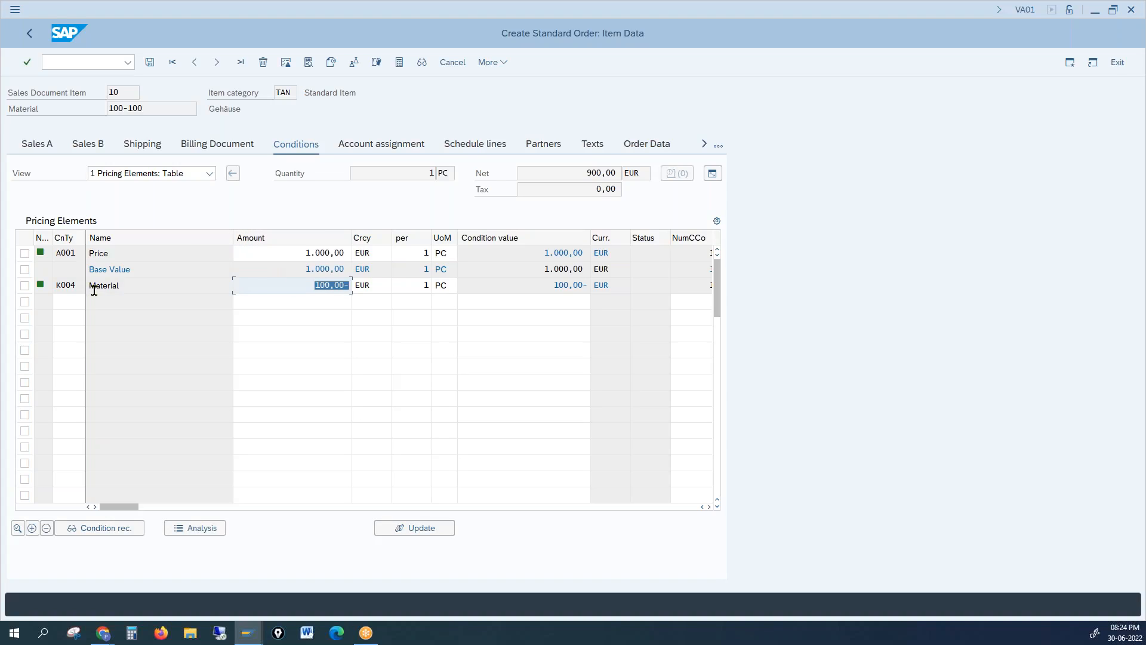
left_click_drag(564, 172, 600, 164)
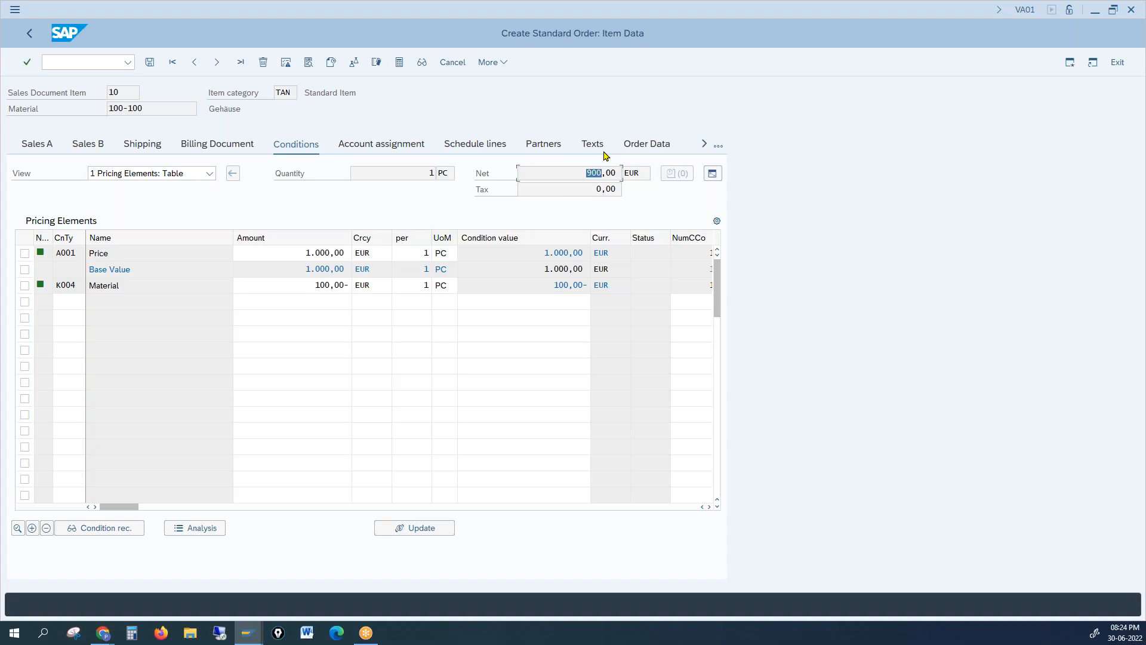
Switch to the pricing procedure A001 control data and add step 40 with condition type K007
key("alt+Tab")
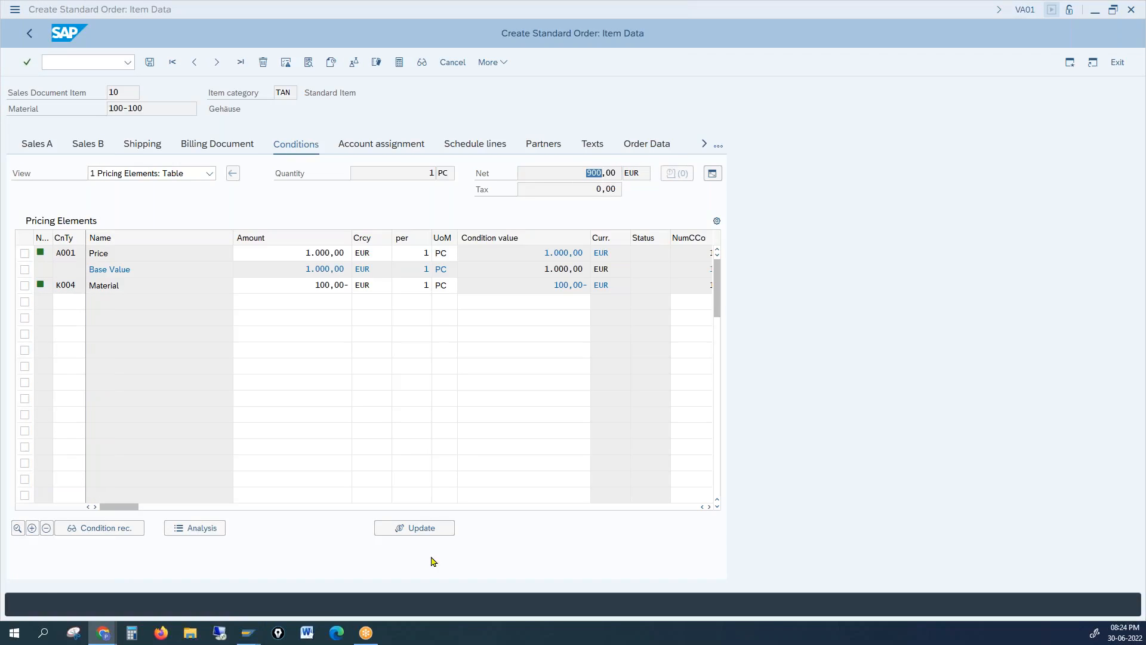
mouse_move(248, 632)
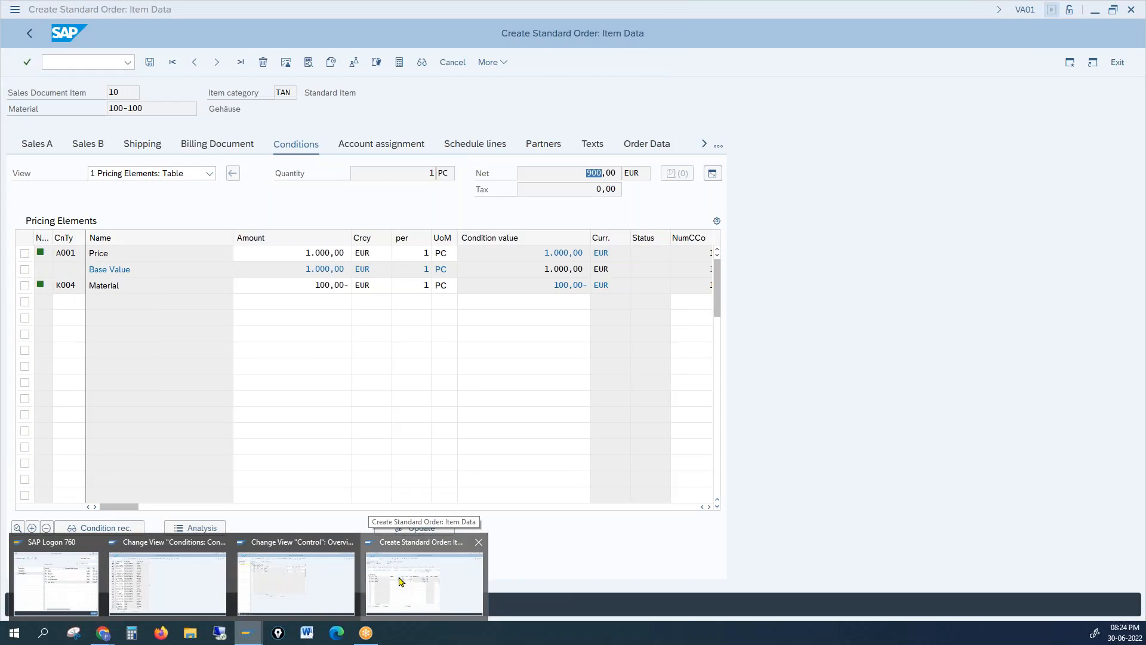
left_click(401, 582)
mouse_move(252, 631)
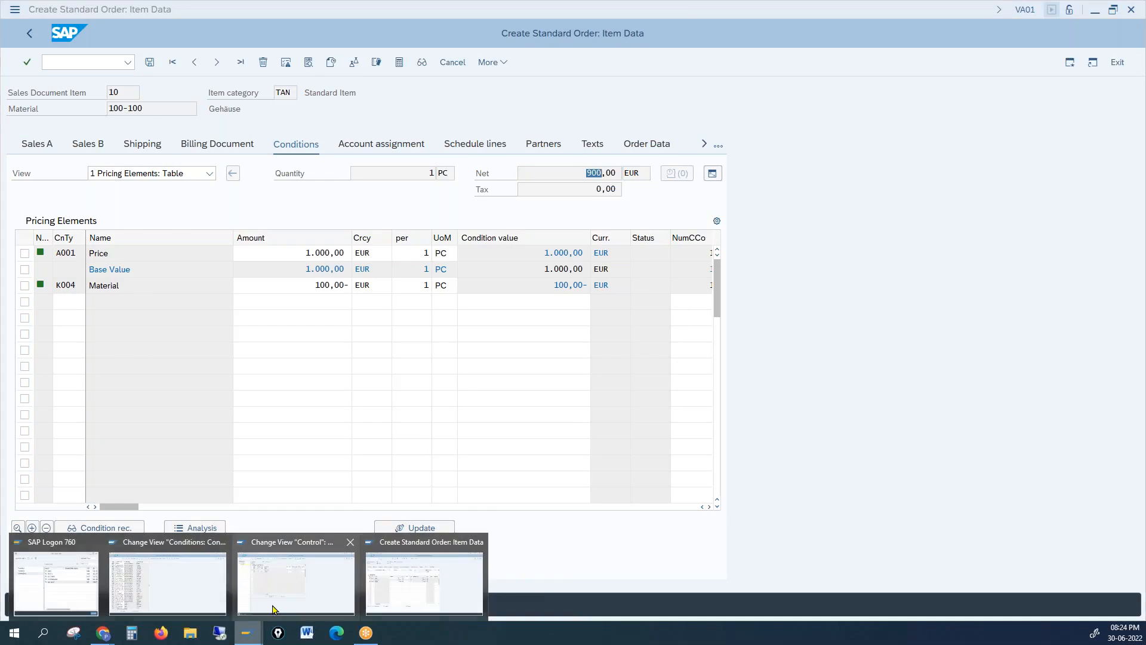
left_click(275, 608)
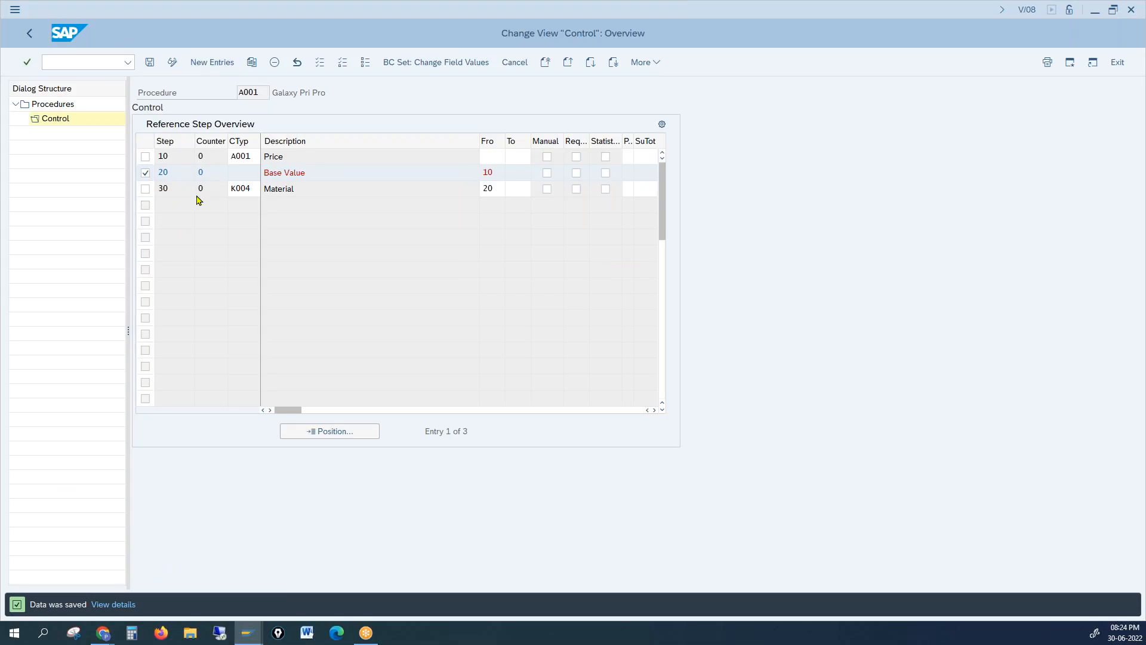
key("F5")
type("40")
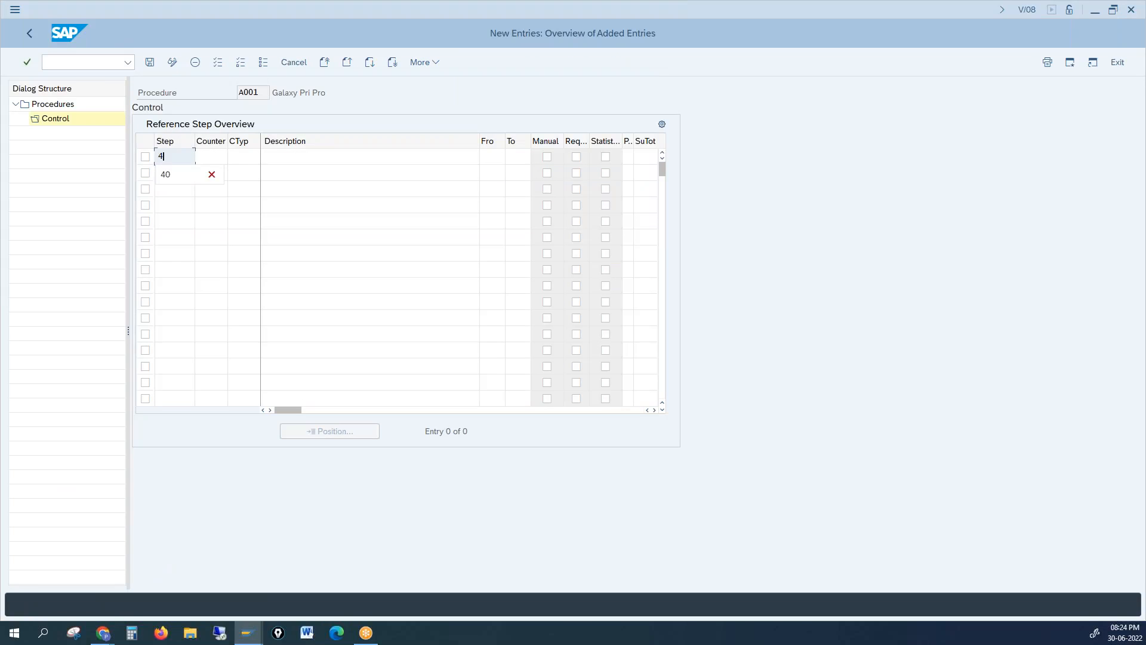
left_click(248, 156)
type("k007")
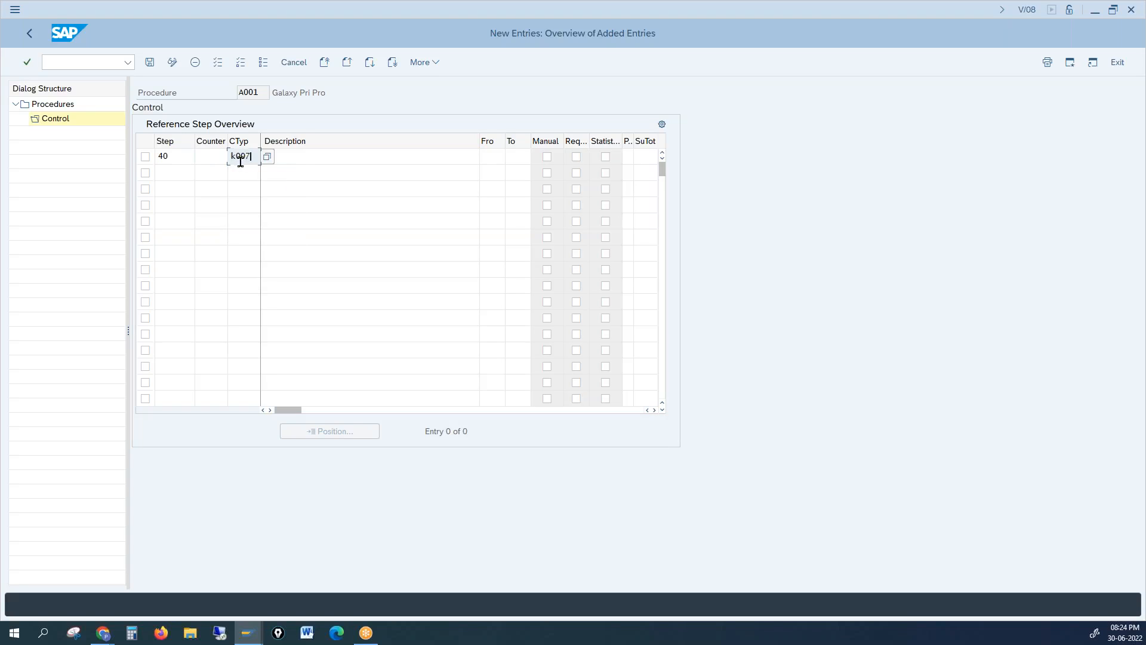
key("Return")
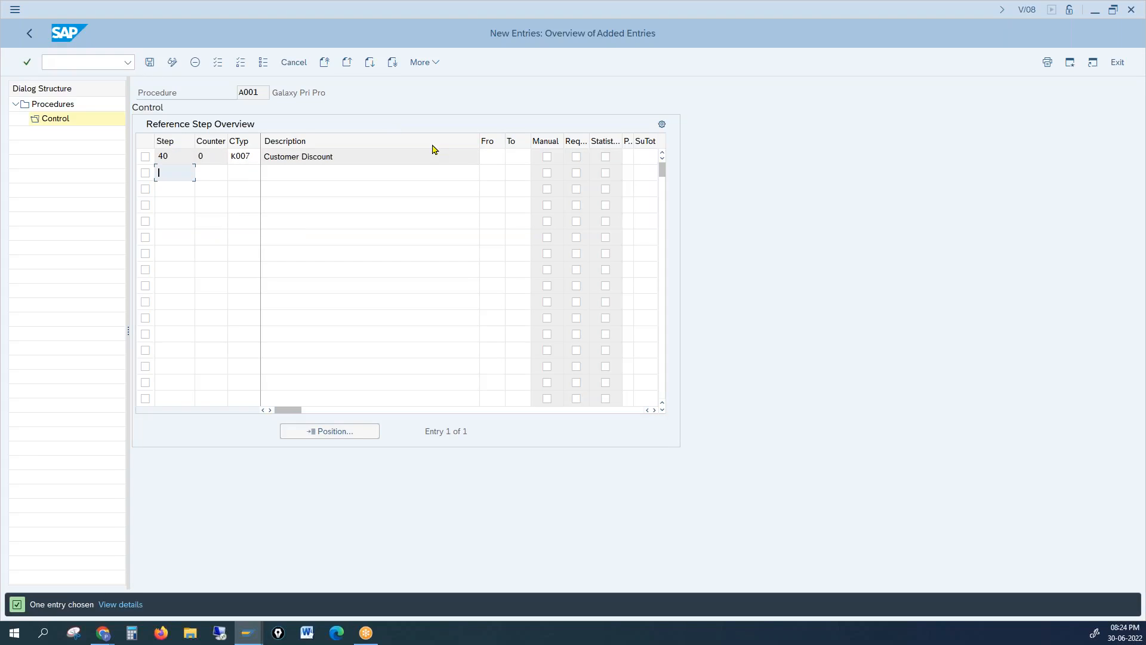
Set the From reference of step 40 to 20 and save the pricing procedure
left_click(493, 154)
type("20")
key("Return")
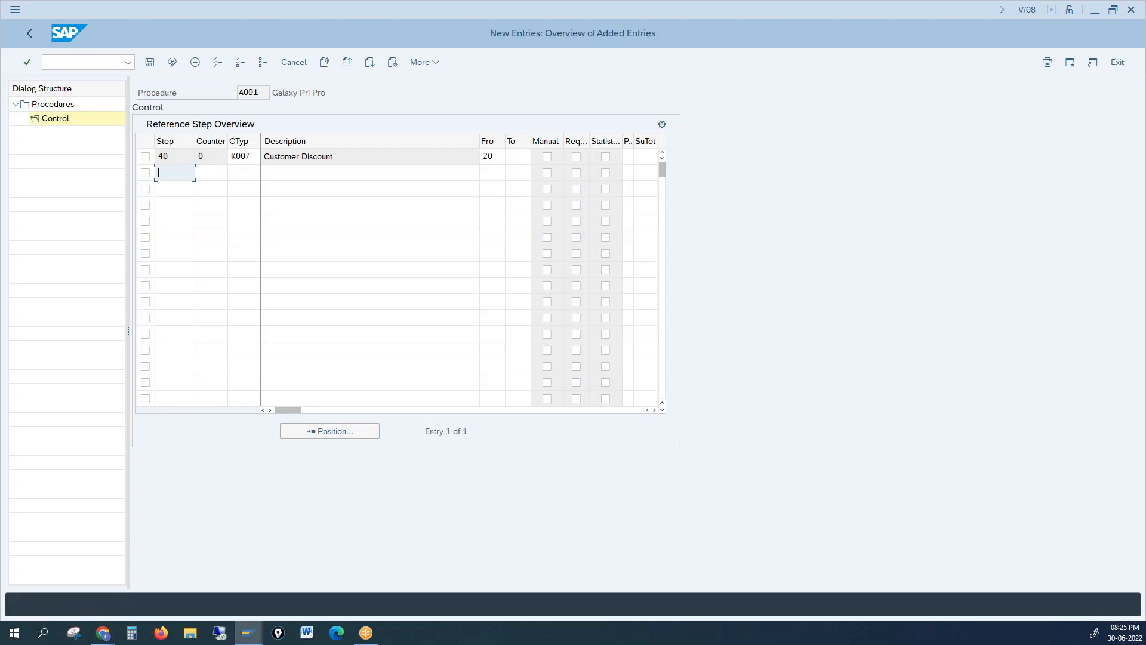
left_click(150, 62)
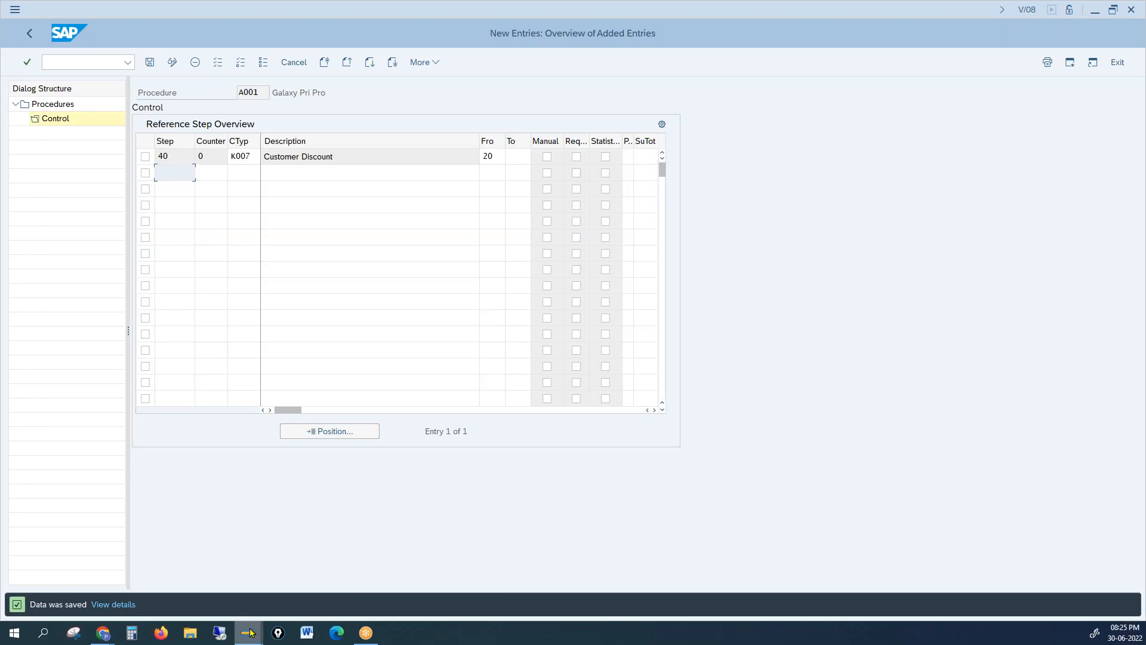
Switch to the sales order session and start a K007 condition record in transaction VK11
mouse_move(250, 632)
left_click(382, 592)
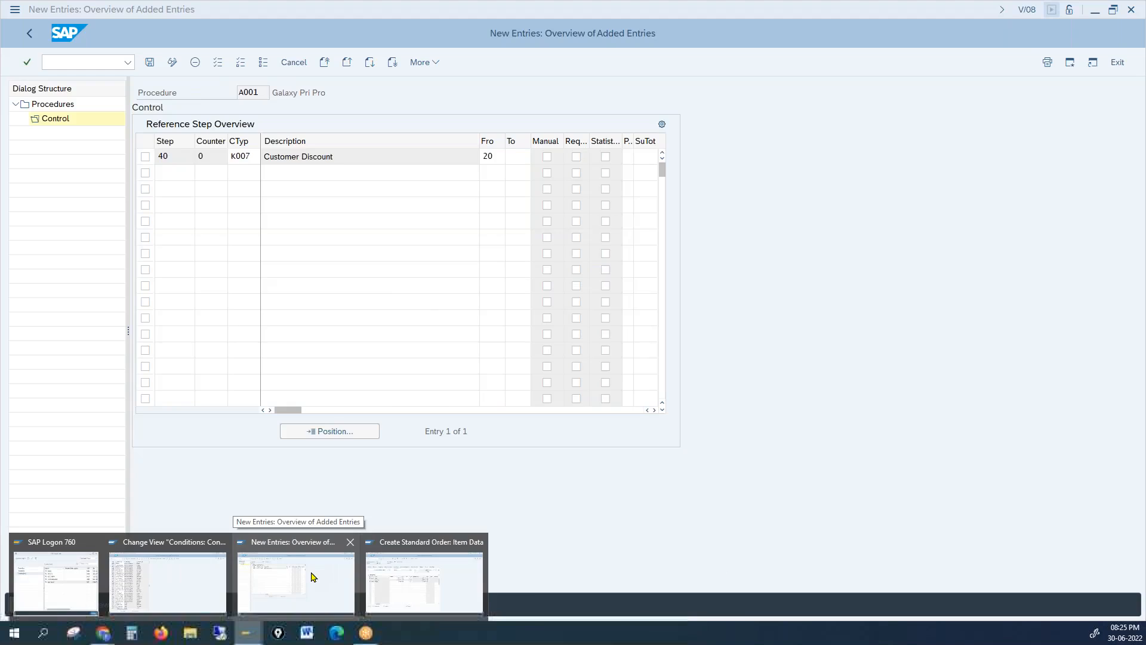
left_click(434, 585)
left_click(93, 59)
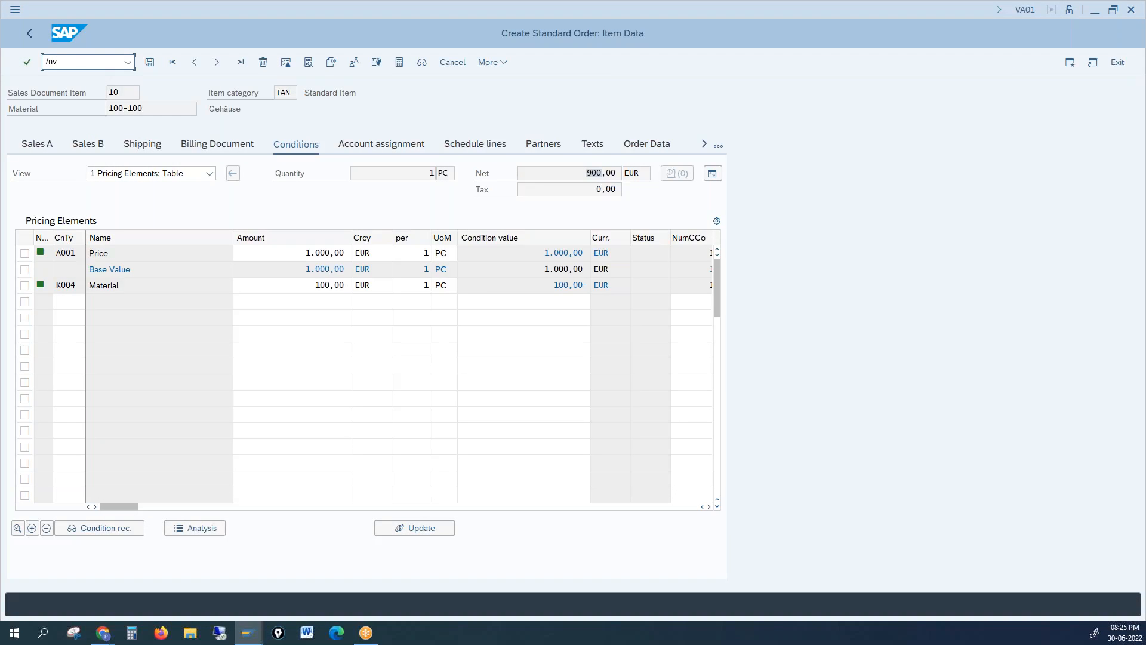
key("Return")
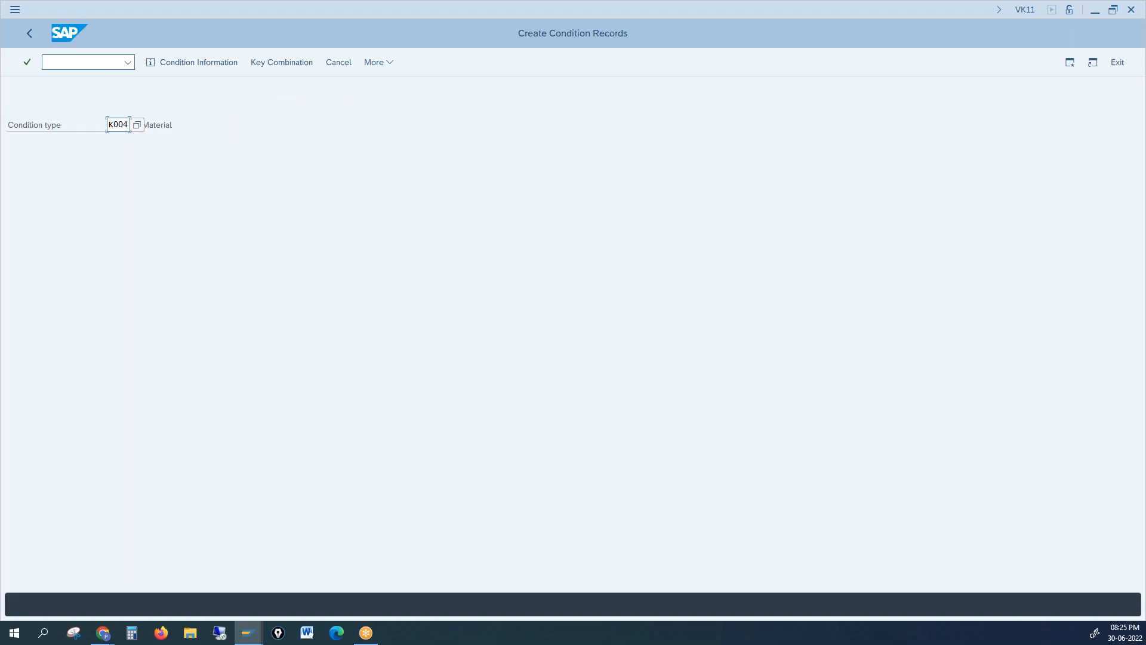
type("k007")
key("Return")
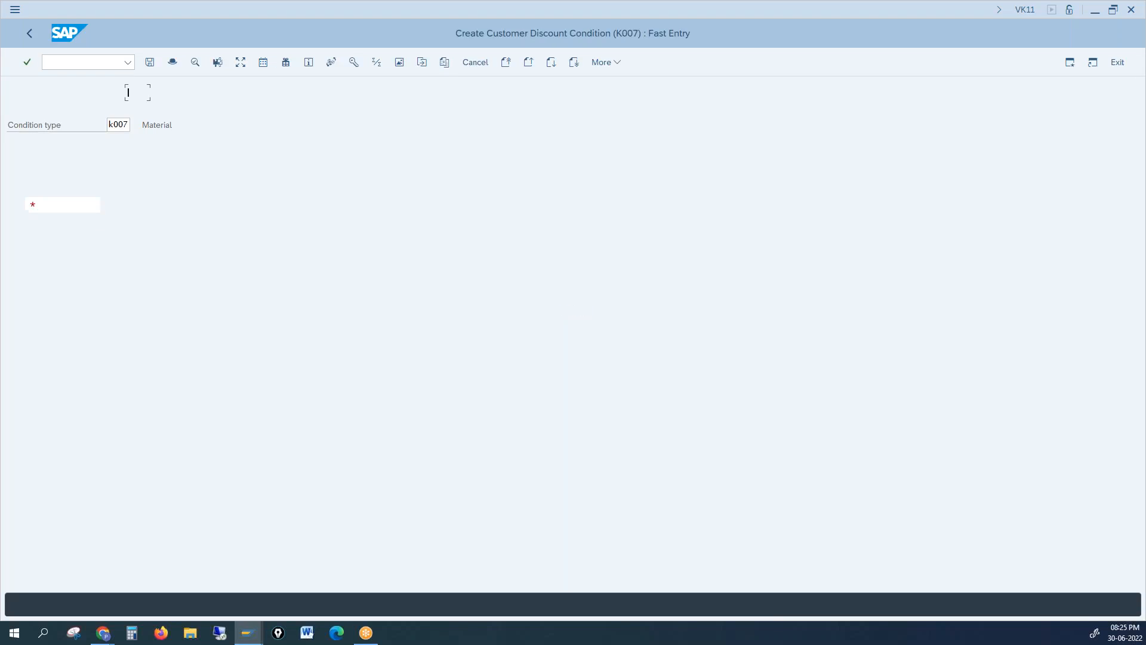
Create a K007 customer discount record of 10 percent for the customer number and save it
left_click(67, 173)
type("1")
left_click(62, 189)
left_click(299, 171)
type("10")
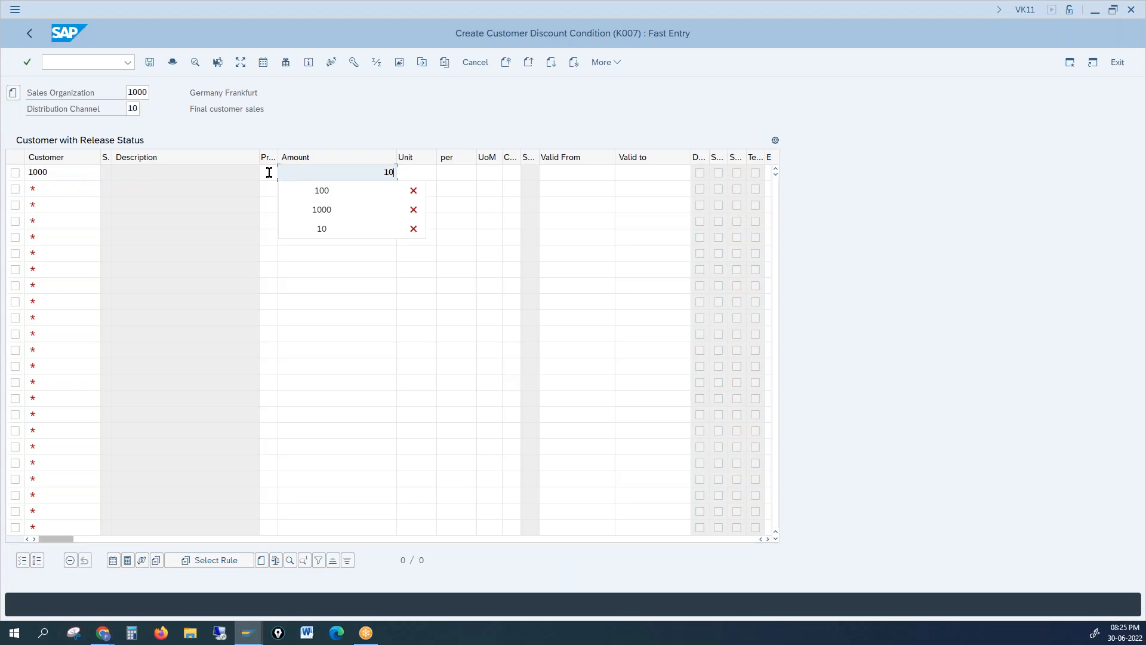
key("Return")
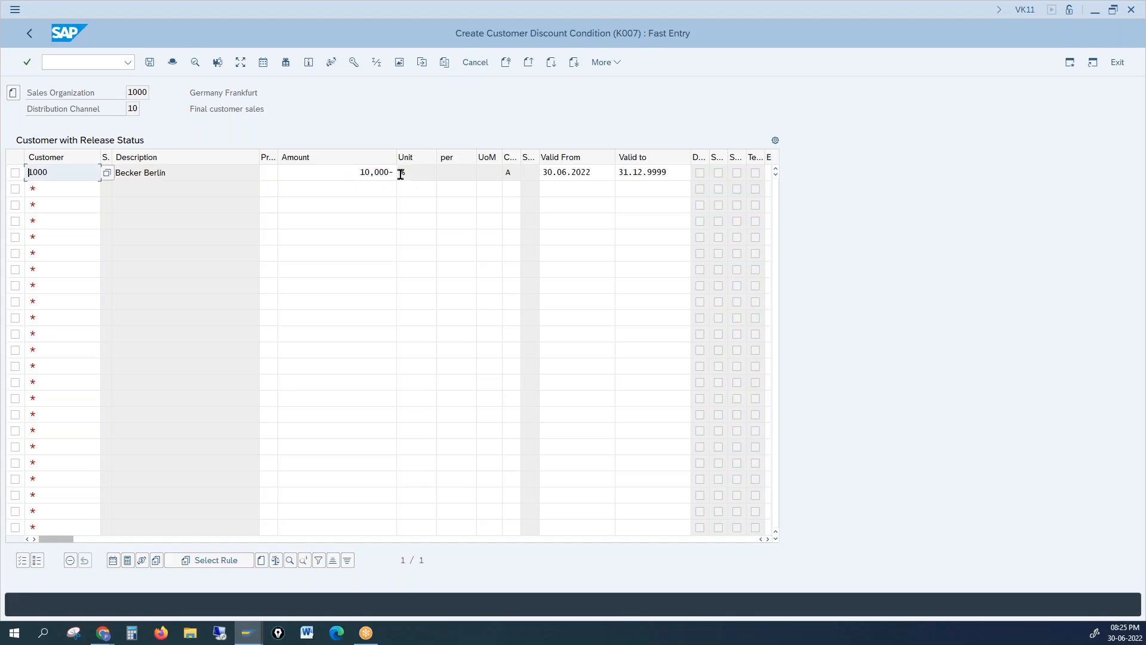
left_click(401, 172)
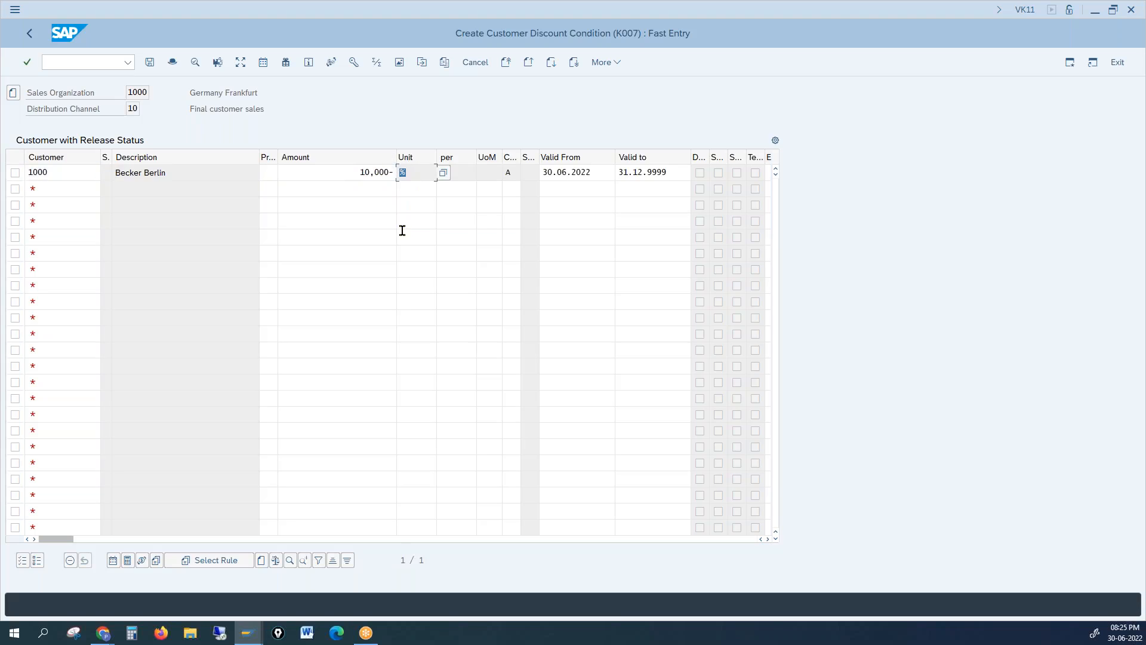
left_click(389, 172)
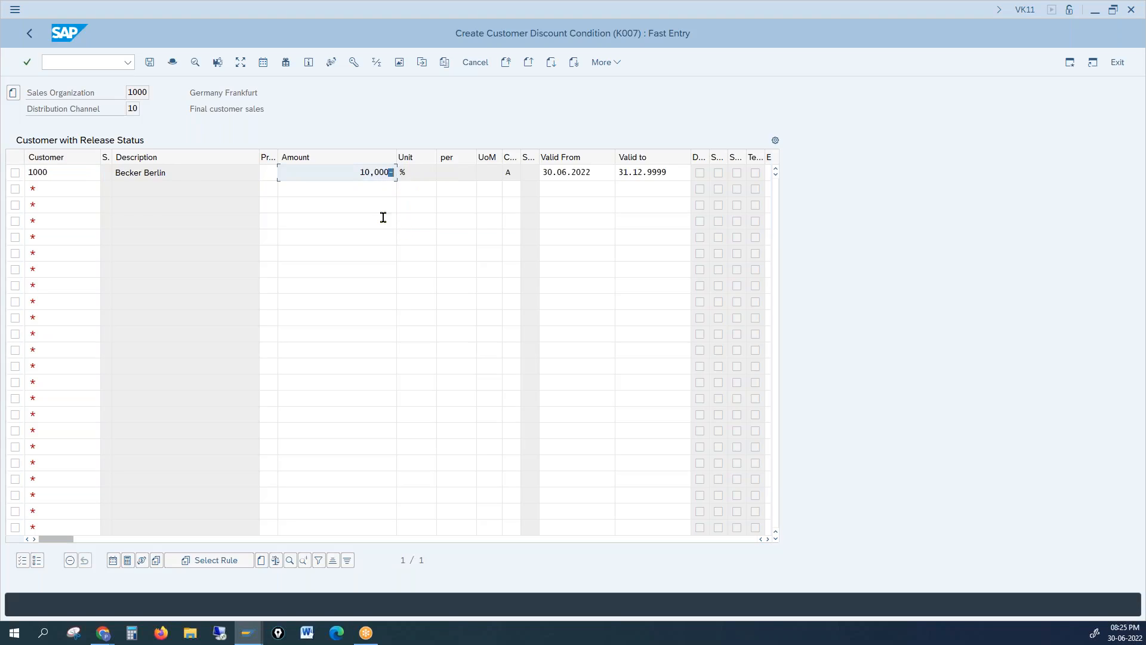
left_click(150, 62)
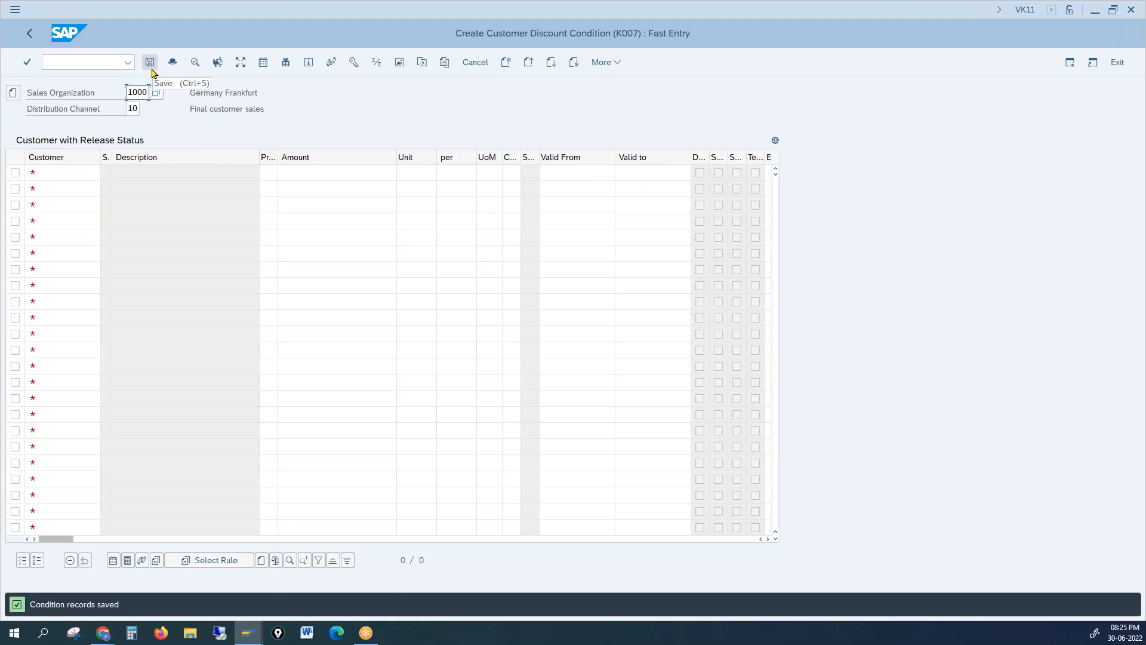
Start a new standard order in transaction VA01 and fill in the sold-to and ship-to party numbers
left_click(109, 60)
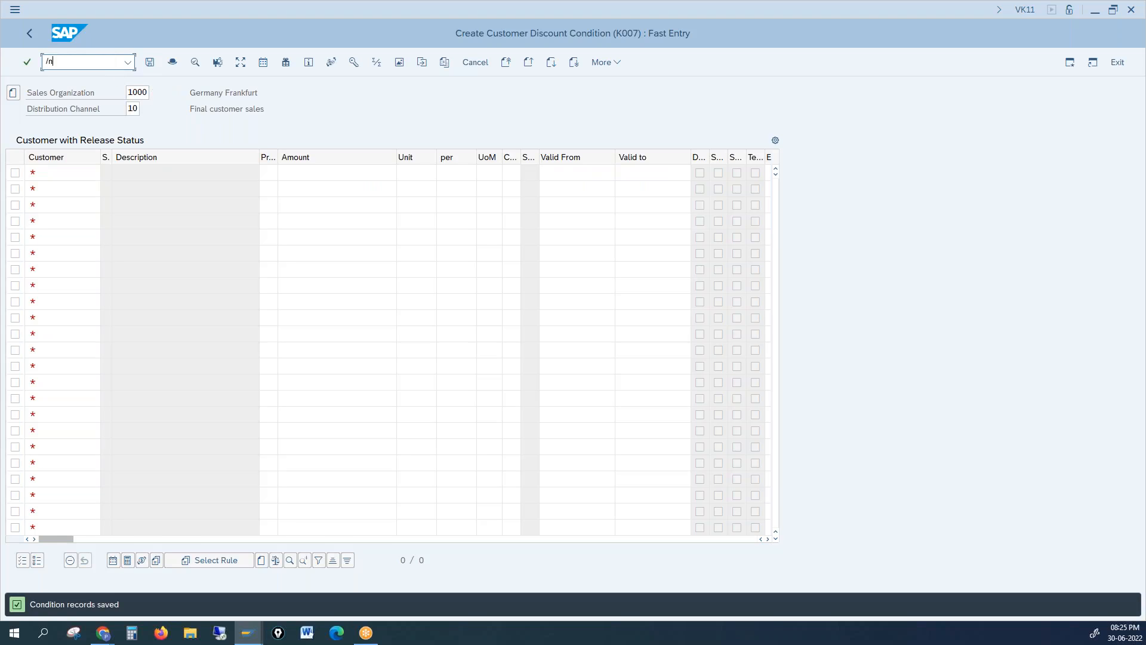
key("Return")
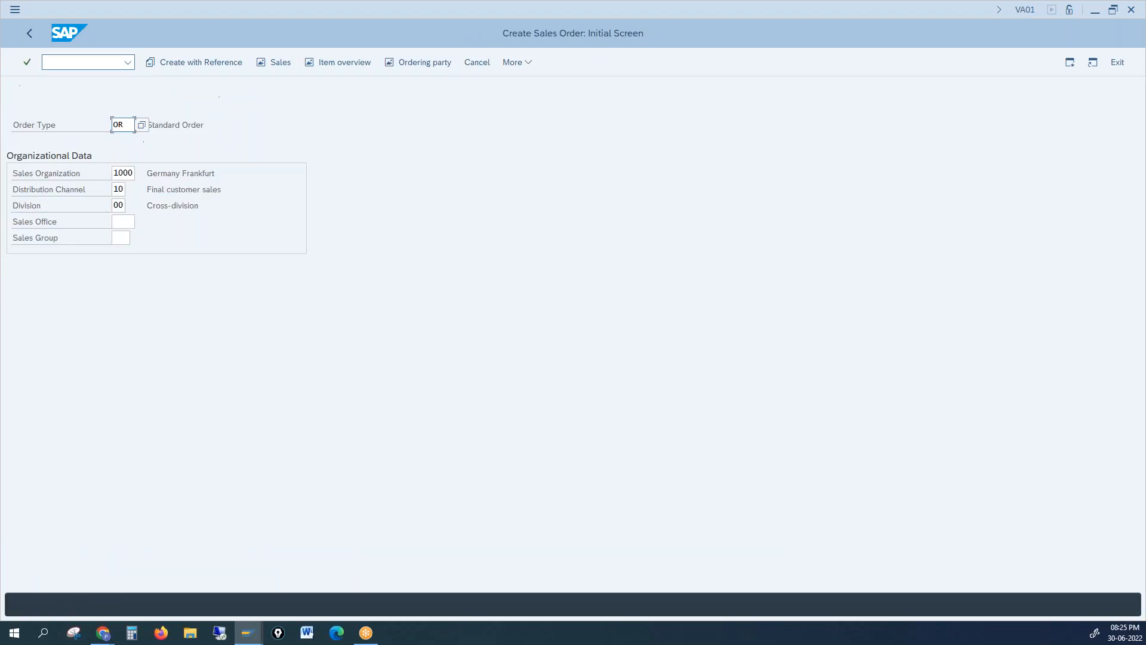
key("Return")
type("1")
left_click(105, 126)
key("Tab")
type("1")
left_click(106, 142)
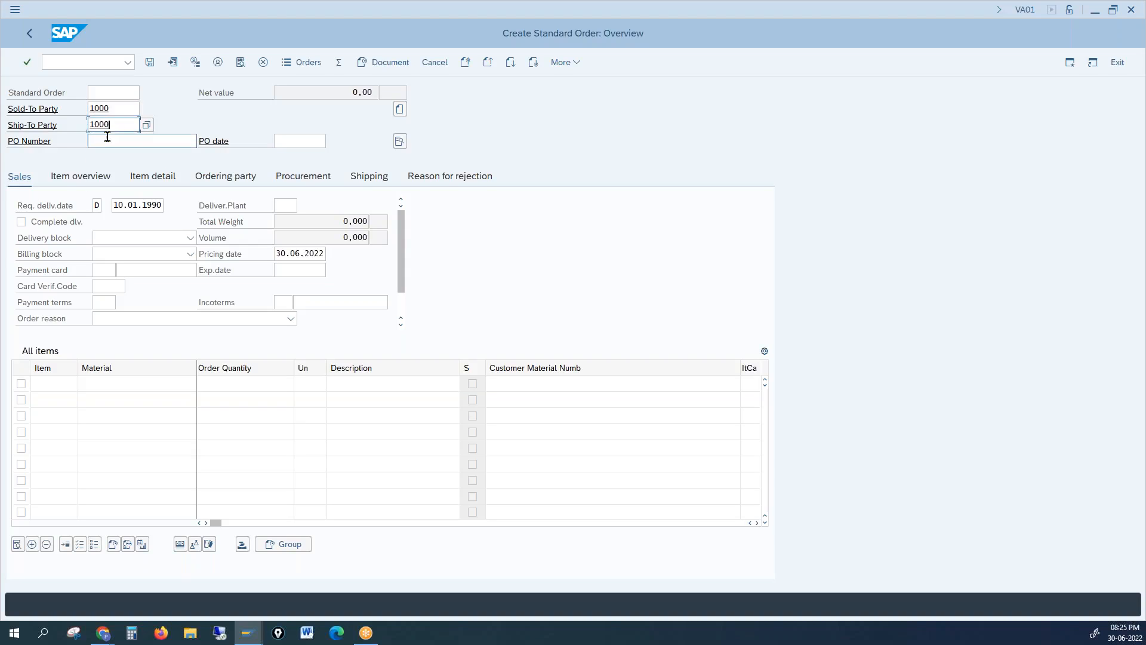
Add material 100-100 with quantity 1 to the order and accept the date messages
left_click(122, 380)
type("1")
left_click(131, 408)
left_click(251, 381)
type("1")
key("Return")
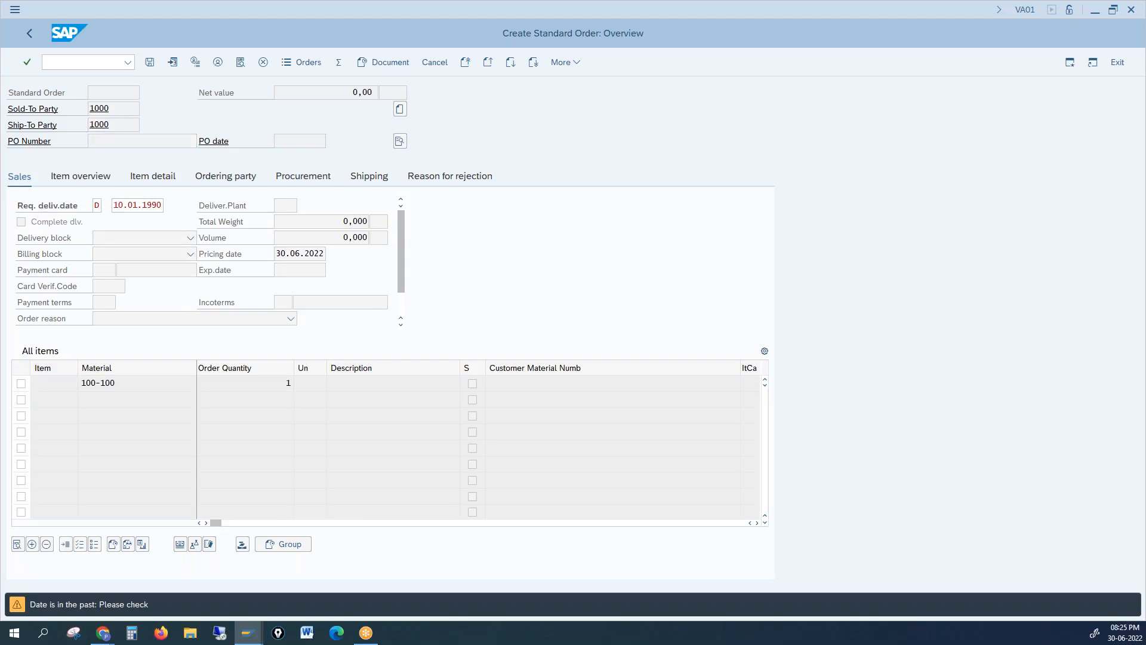
key("Return")
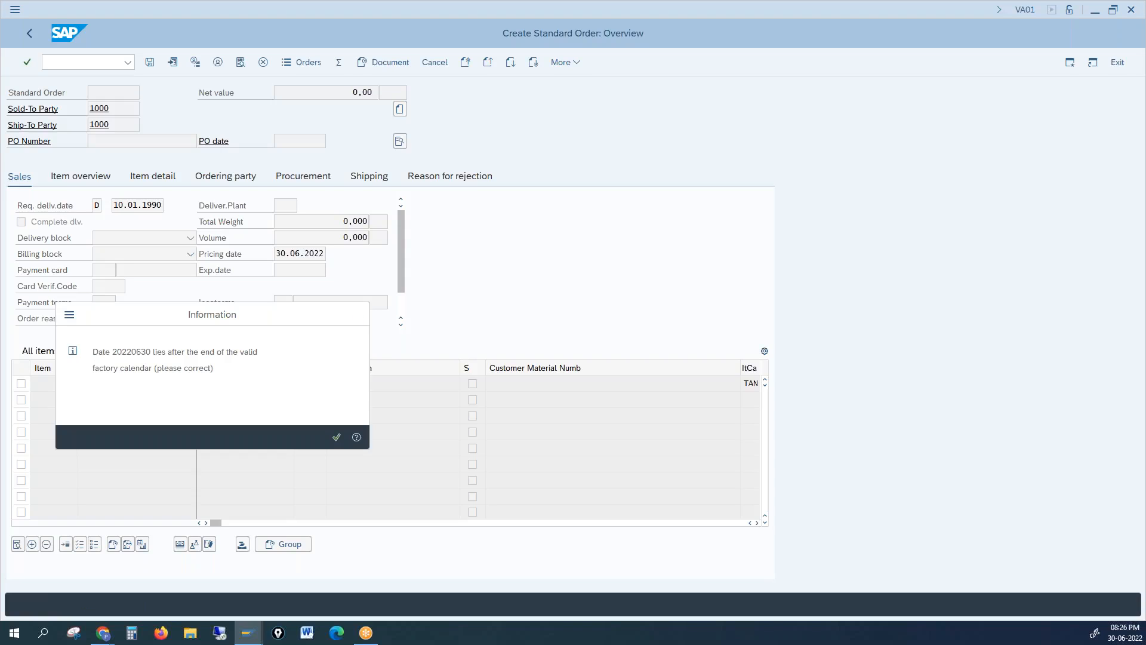
key("Return")
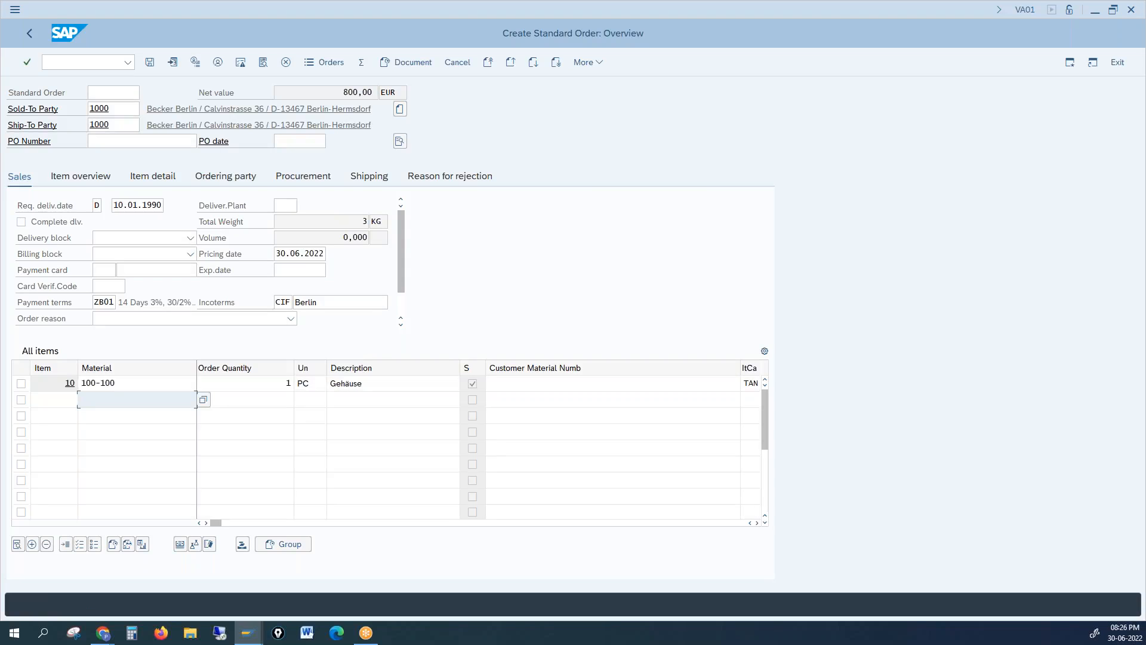
Open the pricing conditions of the 100-100 item and examine the K007 discount value and the net value
double_click(161, 385)
left_click(295, 148)
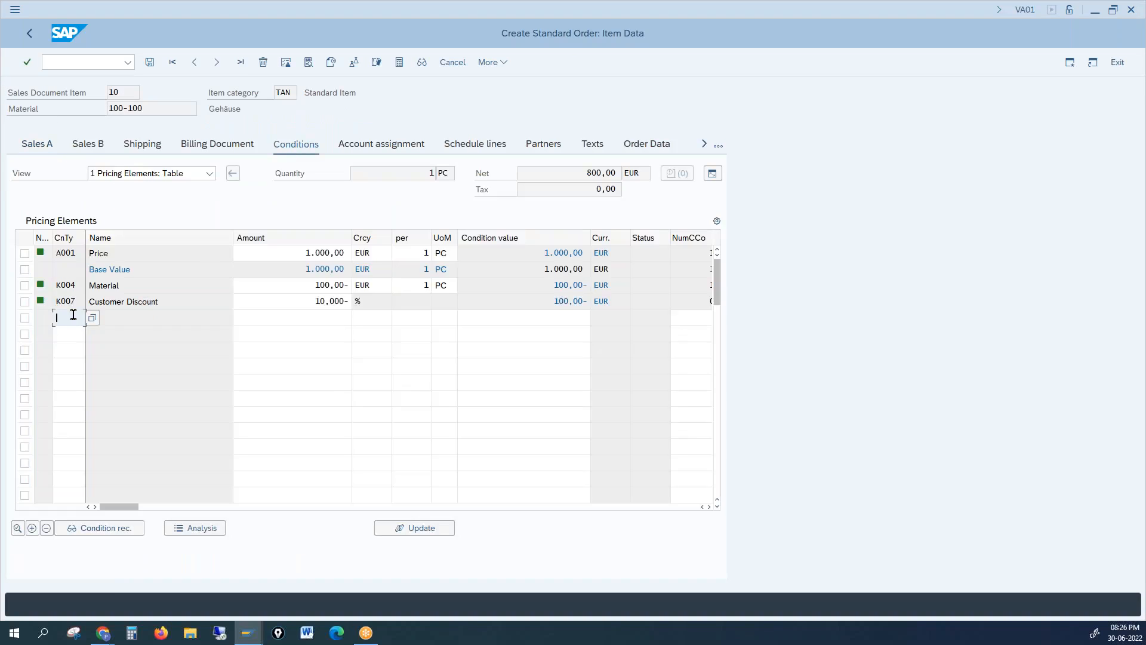
double_click(60, 300)
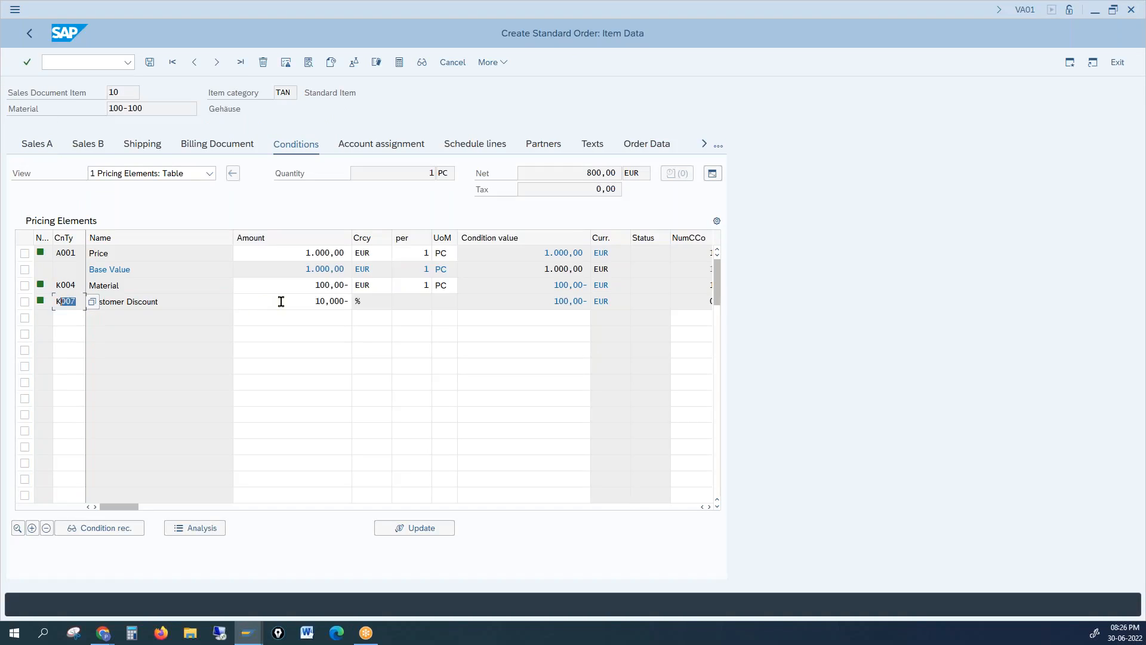
left_click(318, 301)
left_click_drag(305, 253, 330, 252)
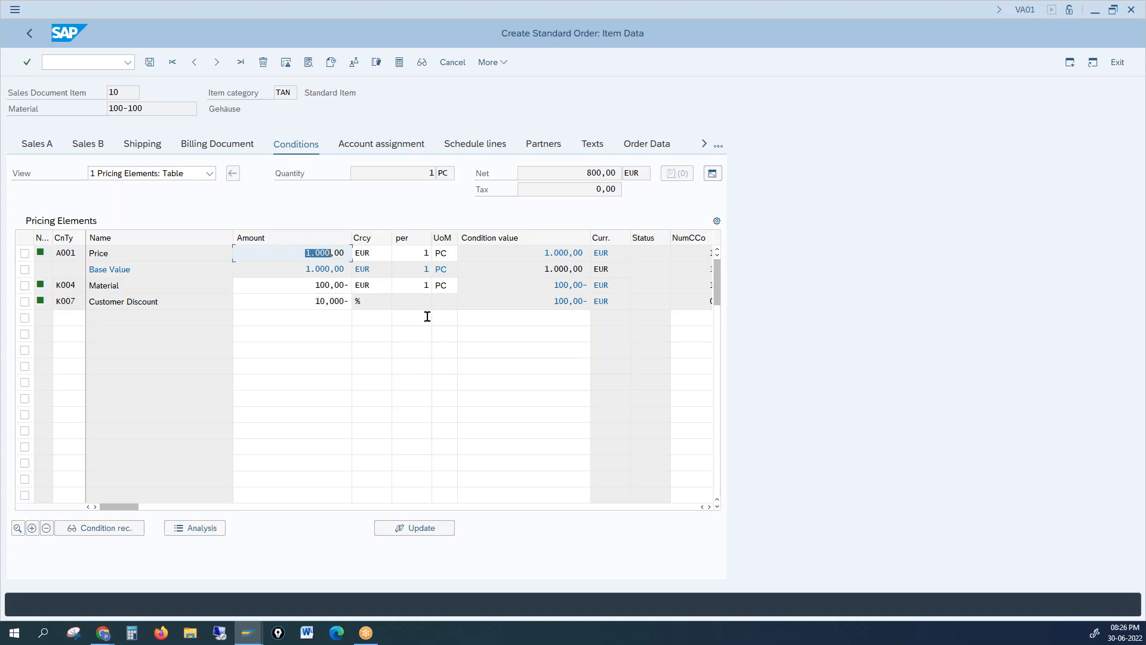
left_click_drag(559, 304, 569, 303)
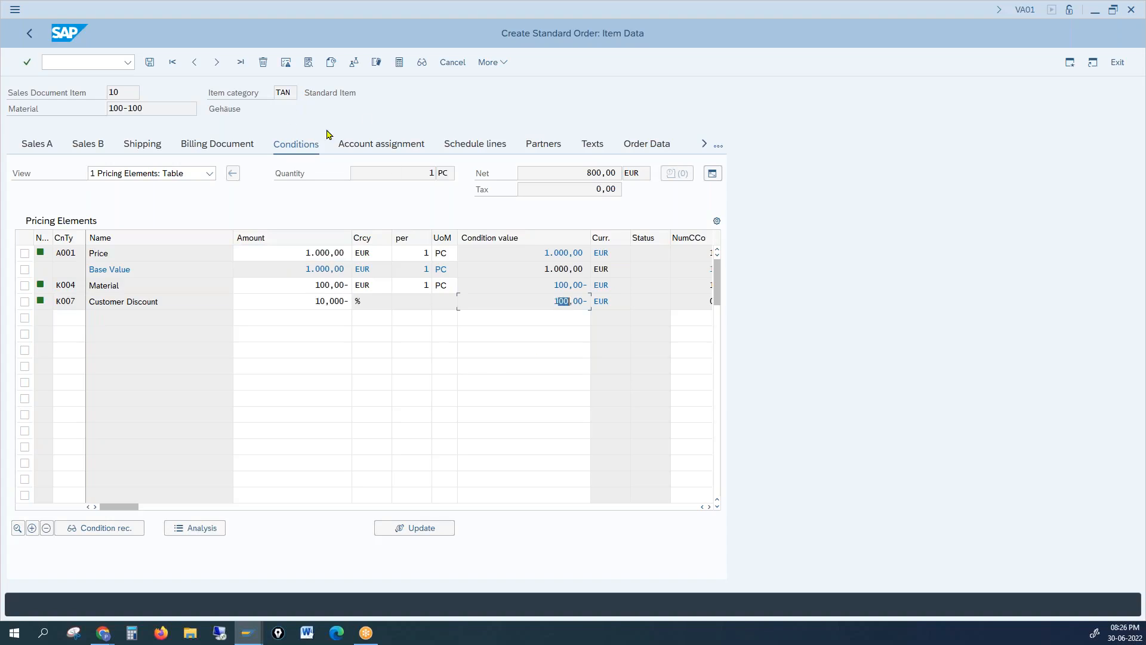
left_click(620, 170)
double_click(621, 170)
left_click(166, 319)
left_click(245, 634)
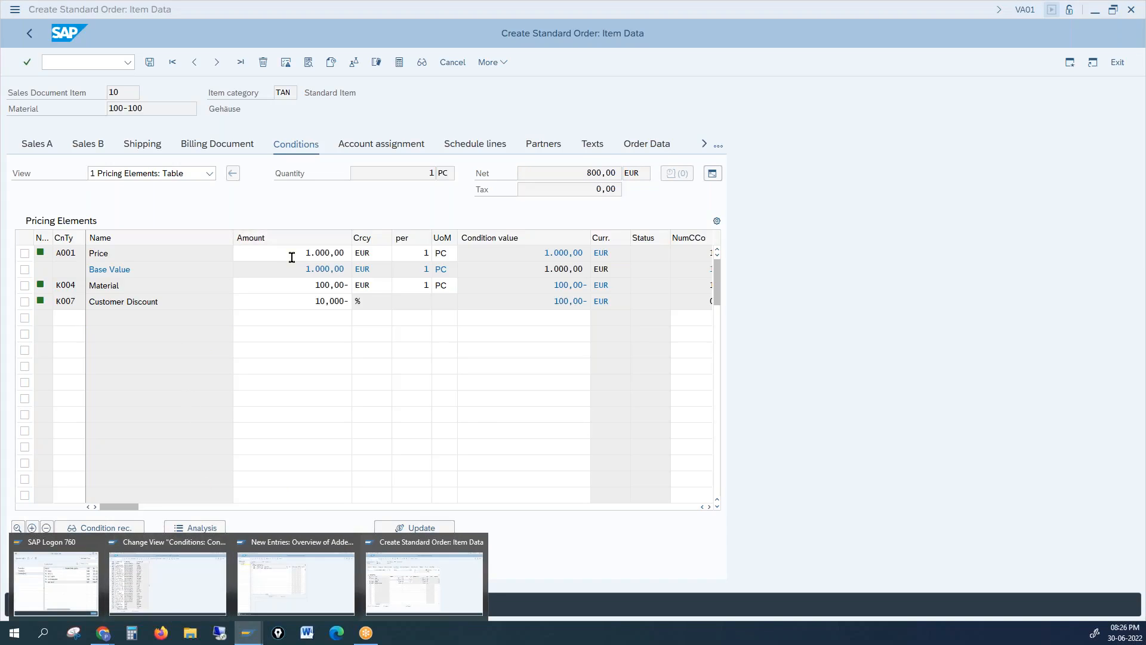
Compare the Price and Base Value amounts with the K007 percentage to trace the discount's calculation basis
double_click(333, 255)
left_click(295, 302)
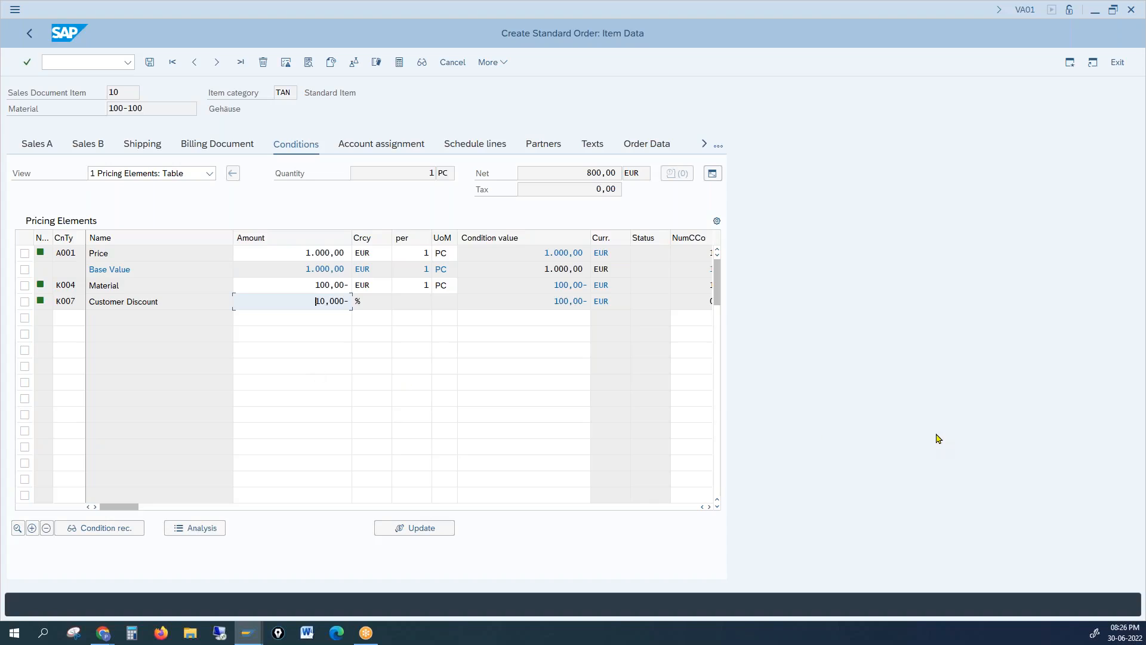
left_click_drag(299, 253, 331, 252)
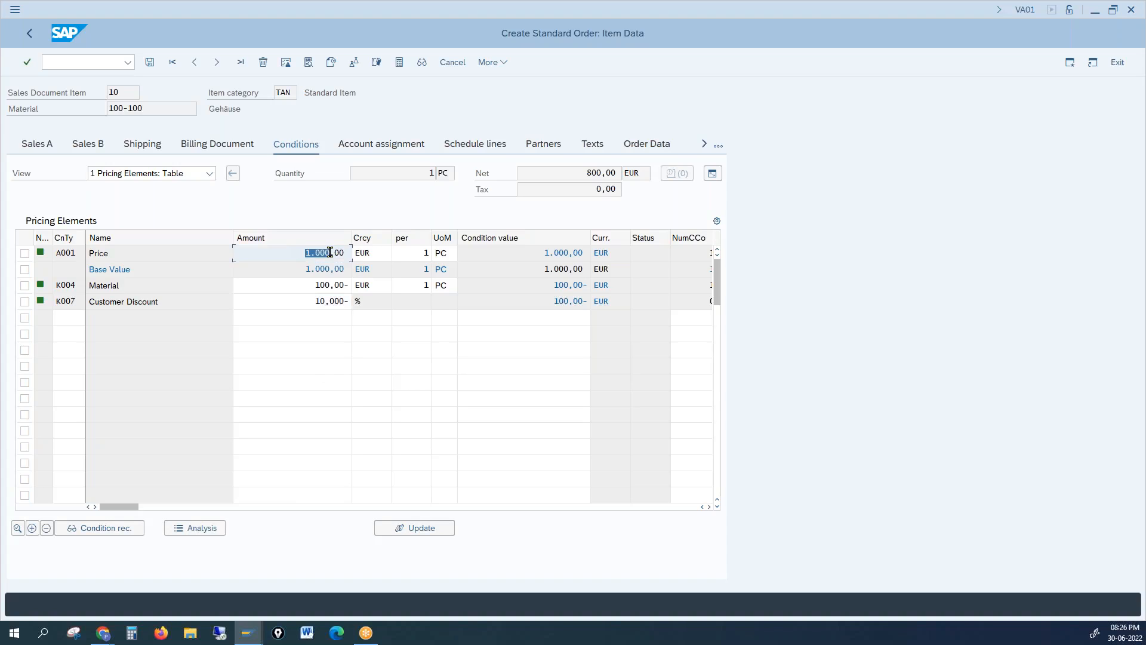
left_click(300, 298)
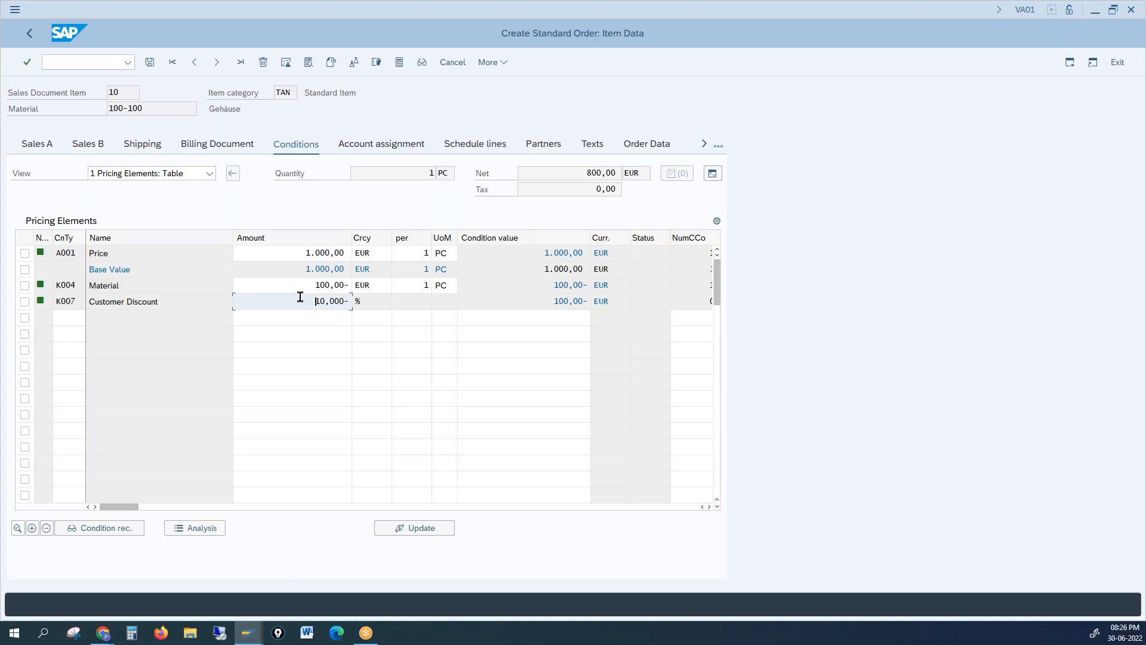
left_click(298, 316)
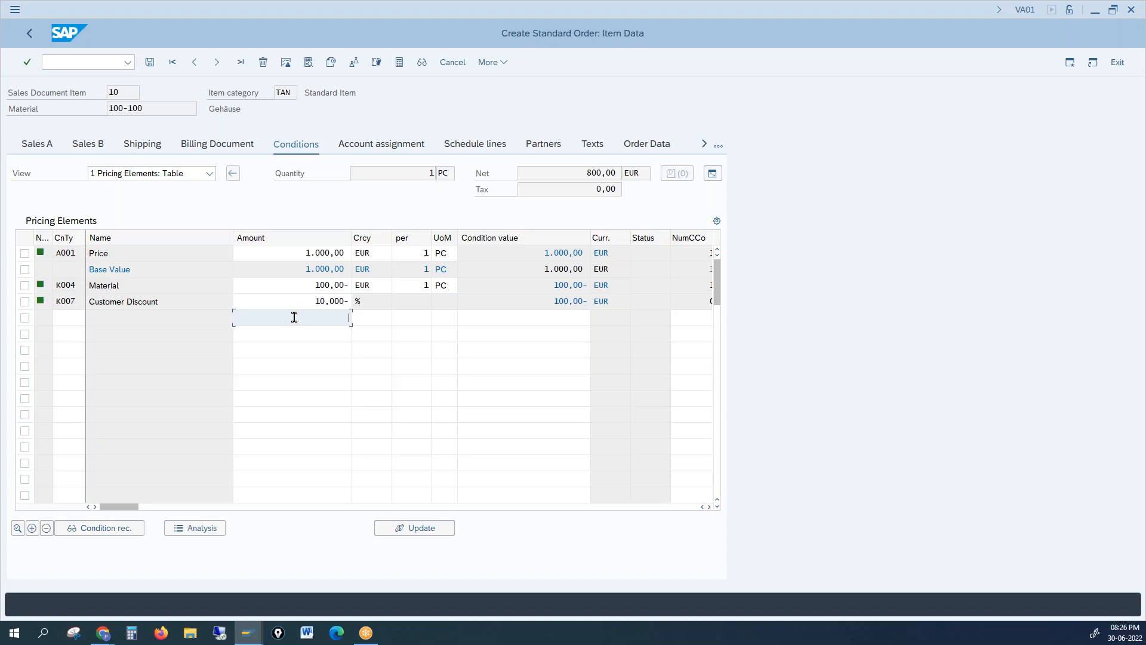
left_click_drag(281, 267, 342, 269)
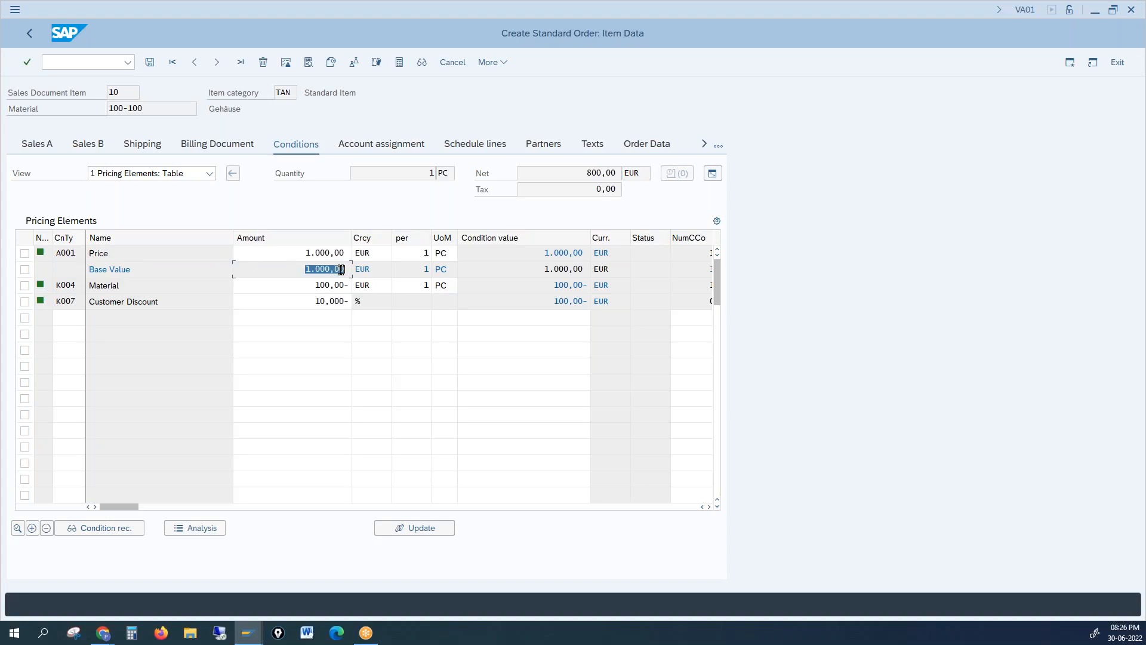
double_click(143, 268)
left_click(123, 345)
left_click(259, 318)
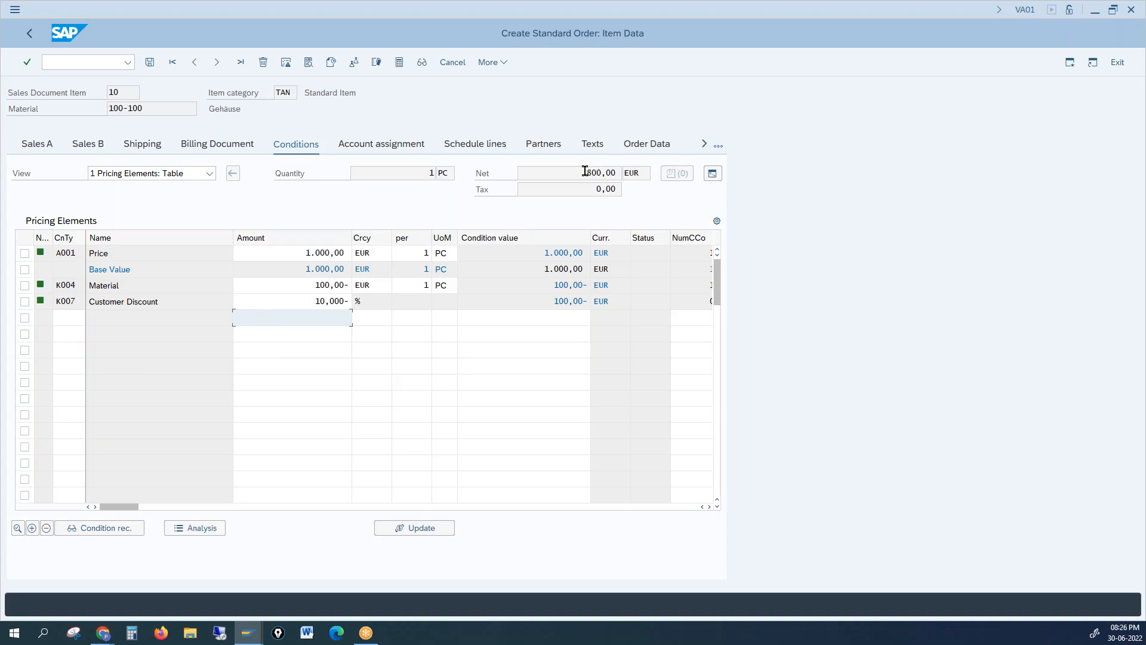
Check the item's net value against the pricing elements listed in its conditions
left_click_drag(588, 174, 613, 173)
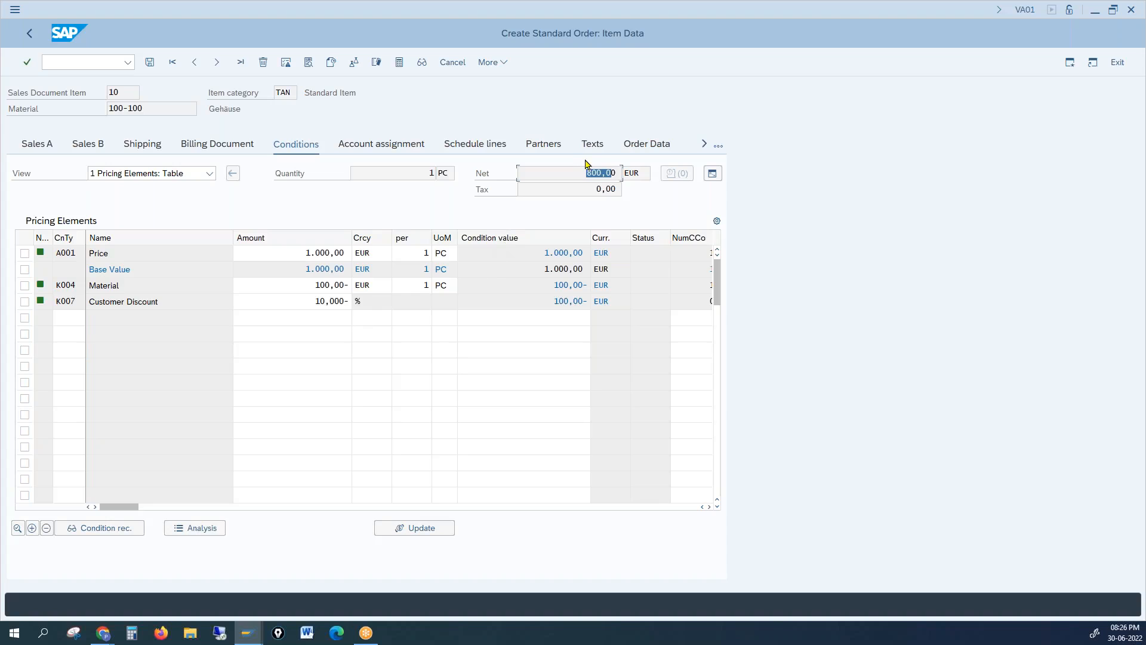
double_click(609, 173)
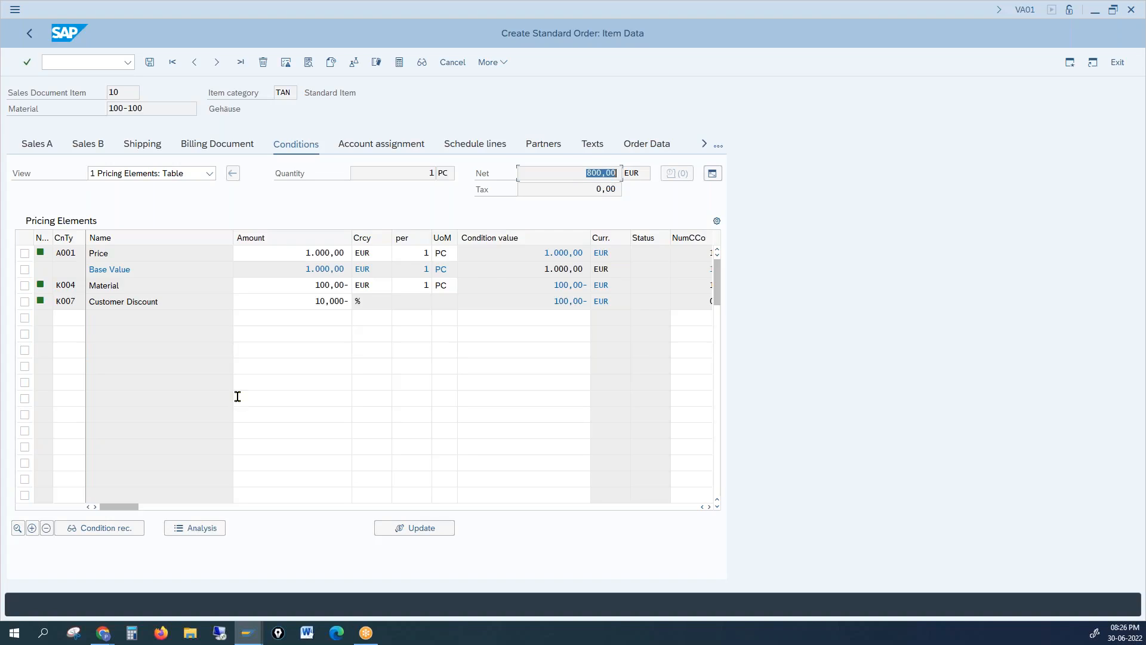
left_click(275, 324)
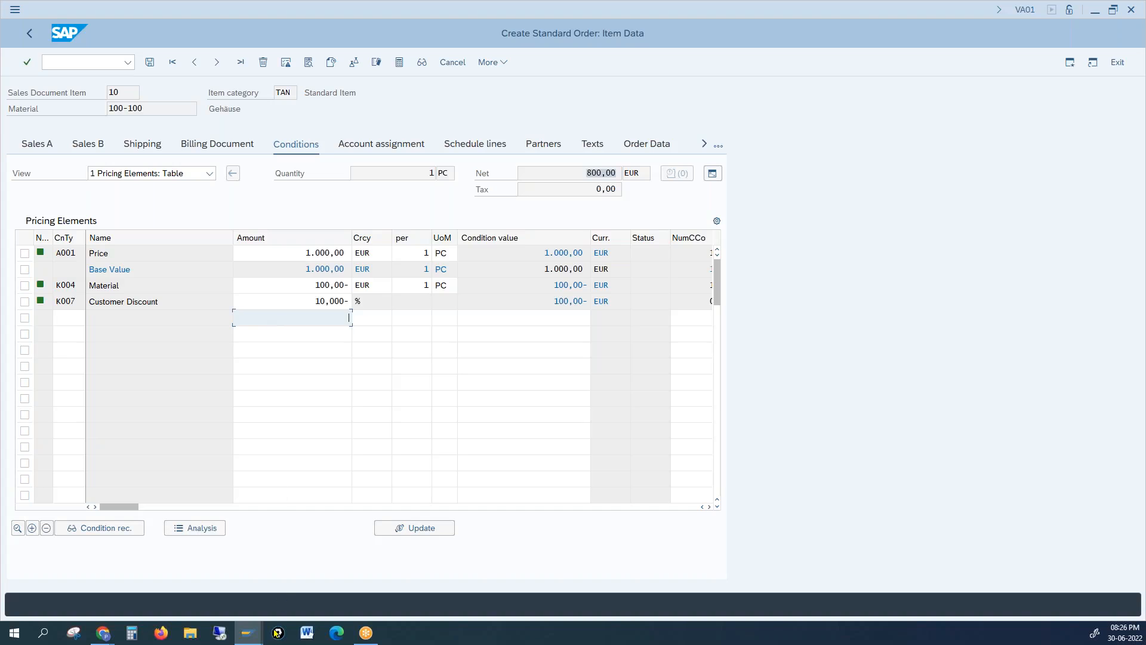
Switch to the pricing procedure session and add step 50 with the description Gross vAlue to procedure A001's control data
mouse_move(248, 632)
left_click(302, 591)
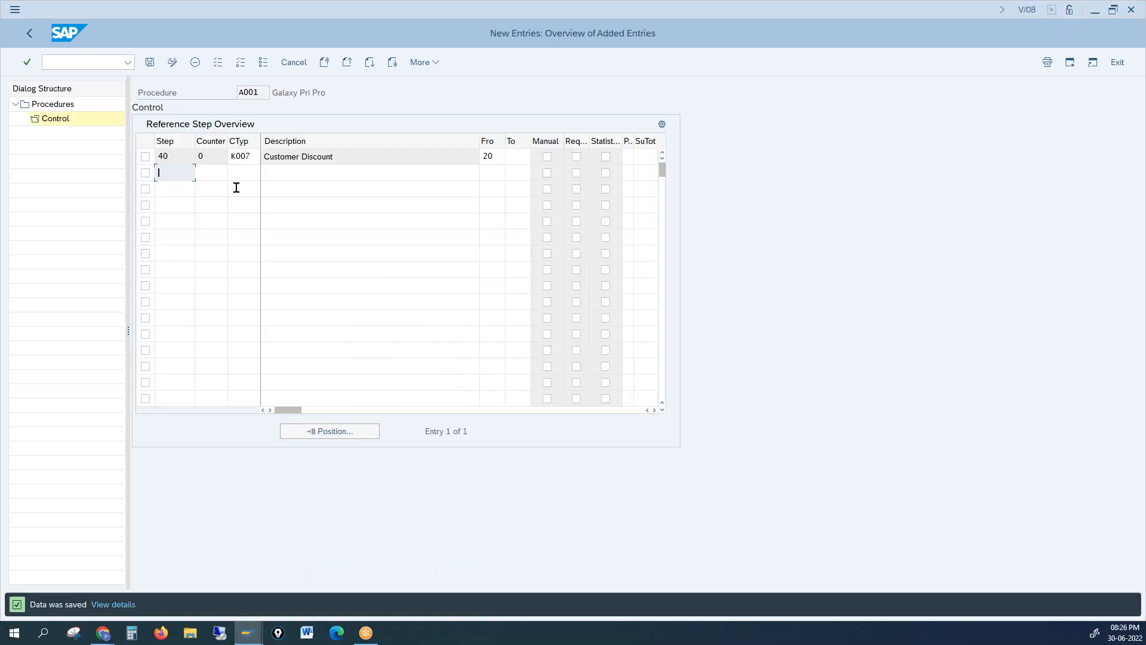
left_click(32, 39)
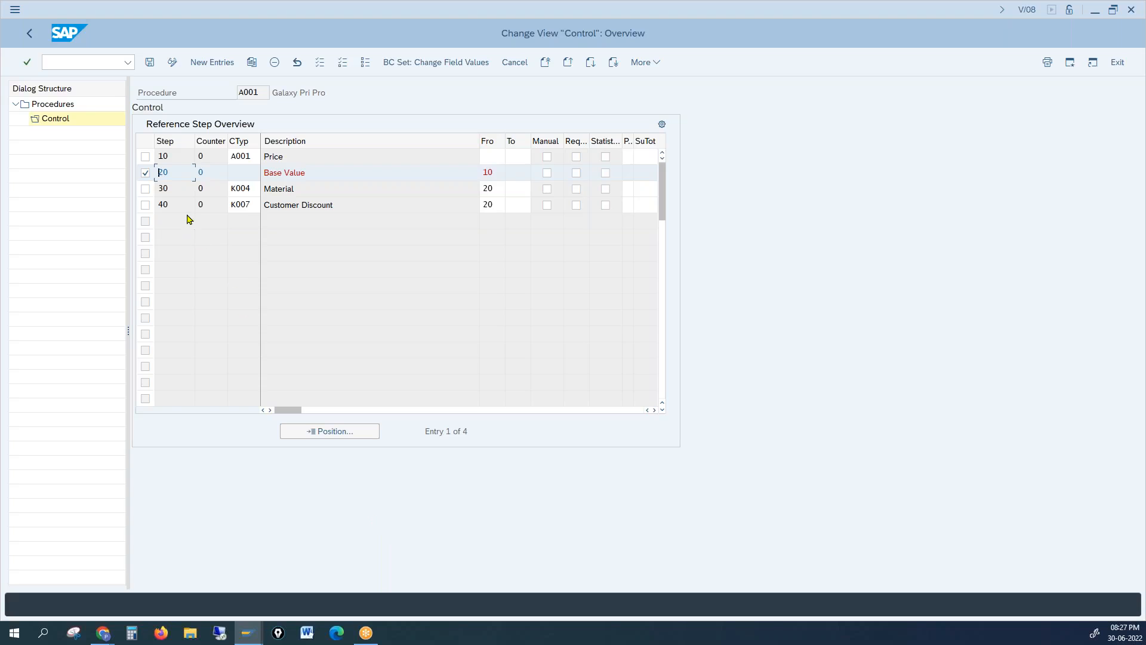
left_click(203, 63)
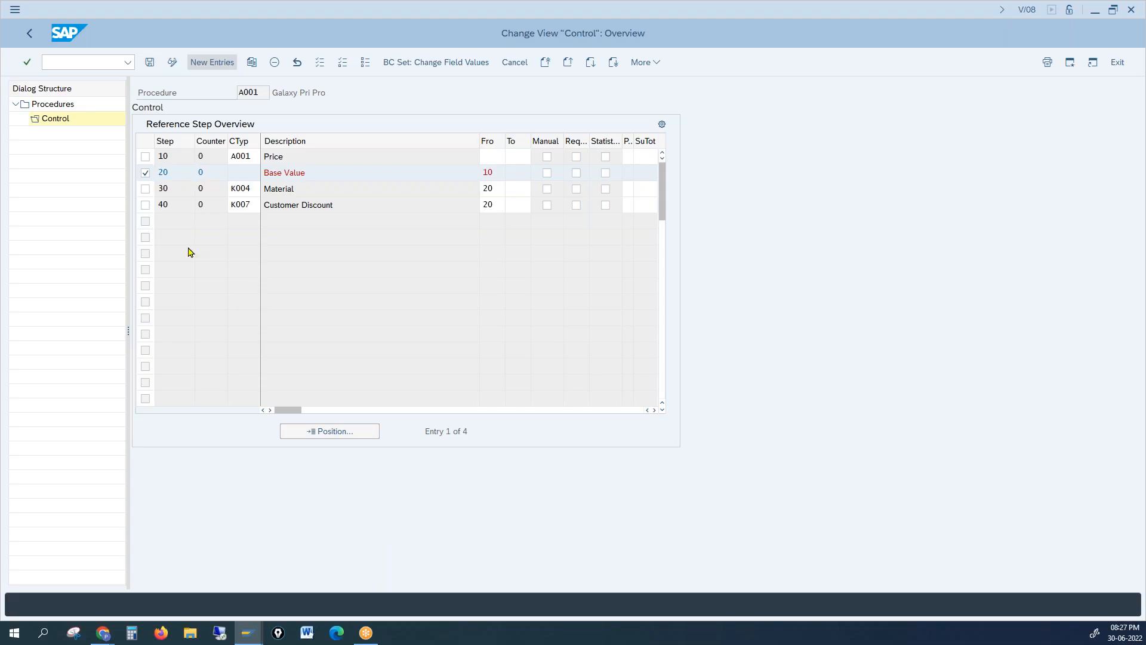
type("50")
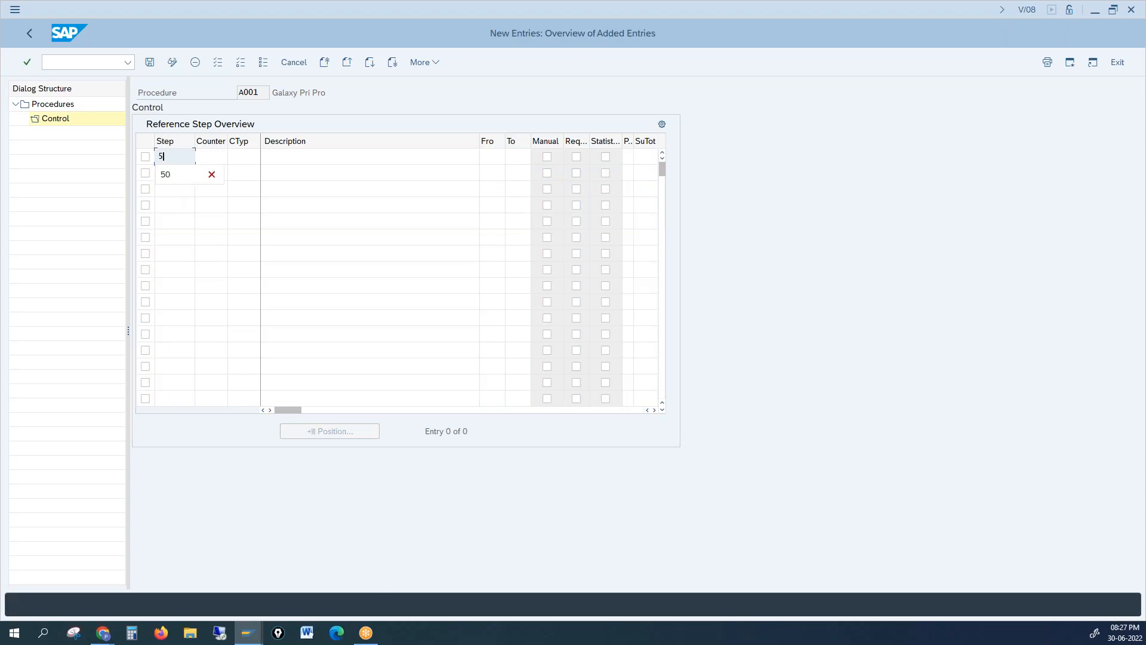
left_click(271, 155)
type("Gross v")
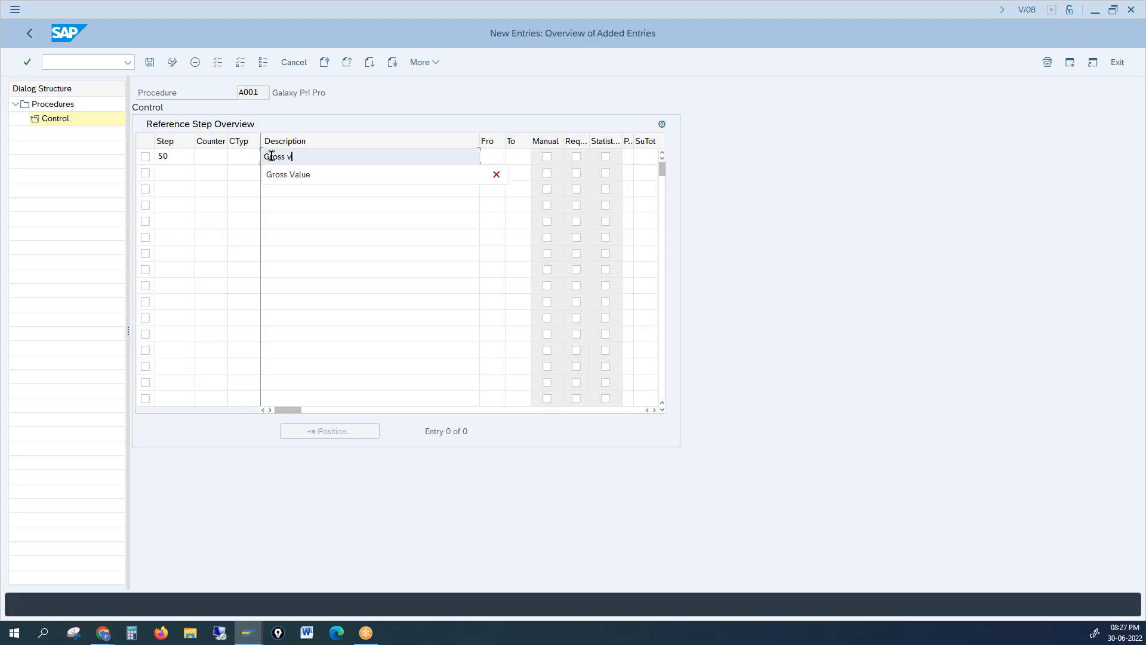
type("Alue")
key("Return")
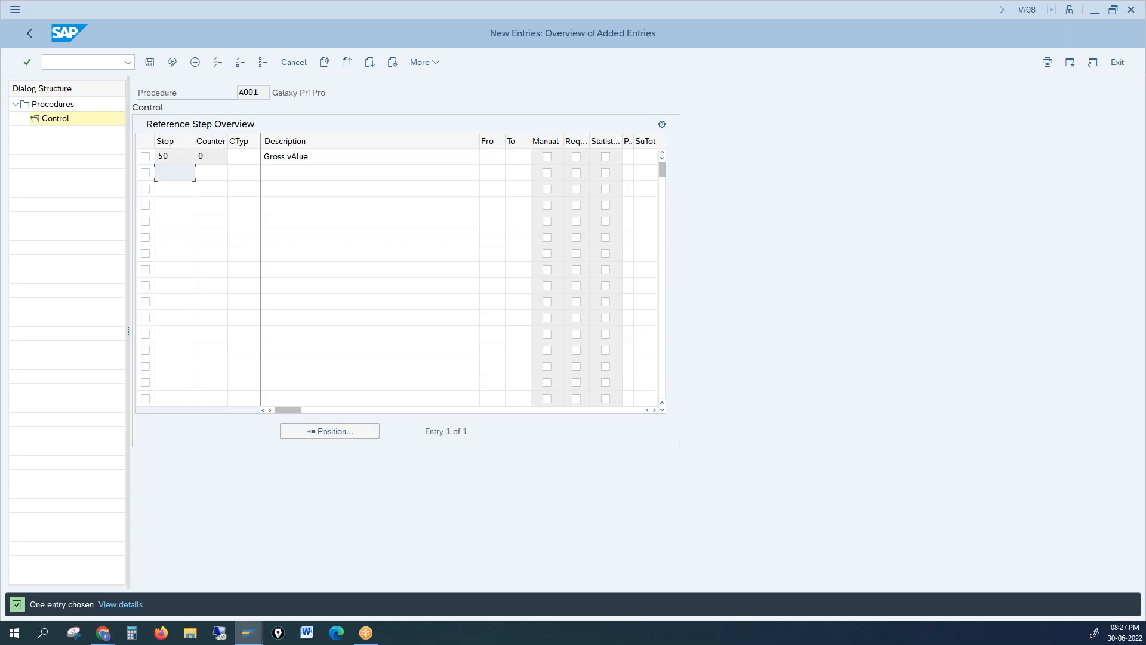
left_click(29, 33)
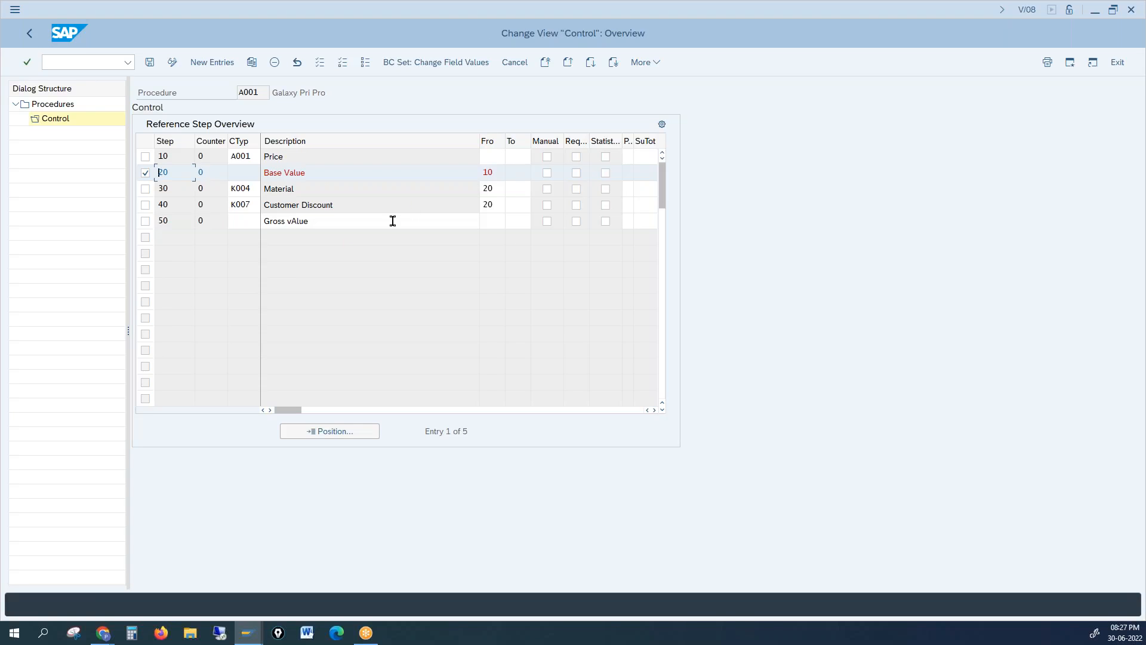
Set the Gross vAlue step's range from step 20 to step 40 and save the procedure
left_click(492, 221)
type("20")
double_click(177, 173)
left_click(512, 221)
type("40")
left_click(150, 62)
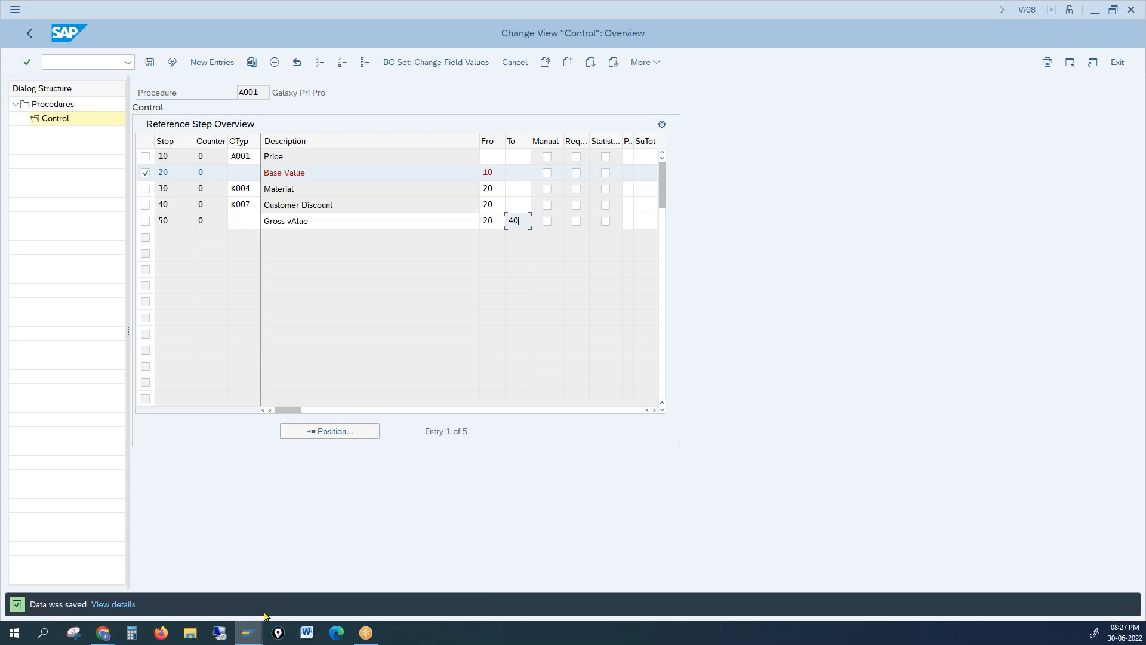
Return to the sales order session, start a new standard order with VA01 and enter the sold-to and ship-to party numbers
left_click(249, 632)
left_click(411, 584)
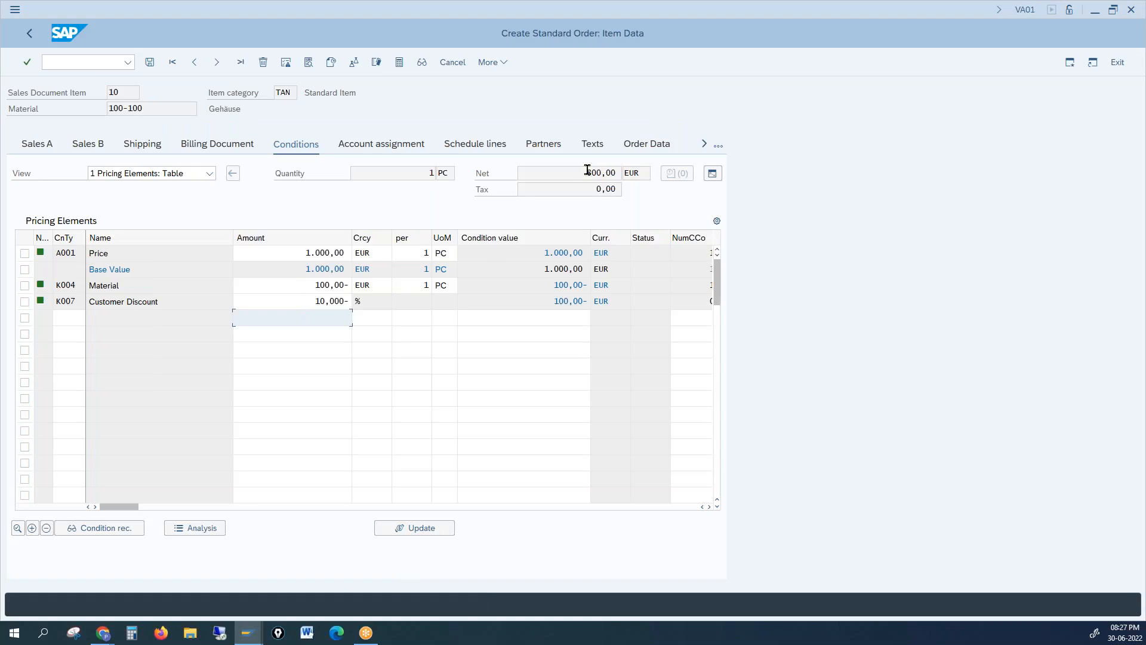
left_click_drag(584, 172, 619, 171)
left_click(63, 59)
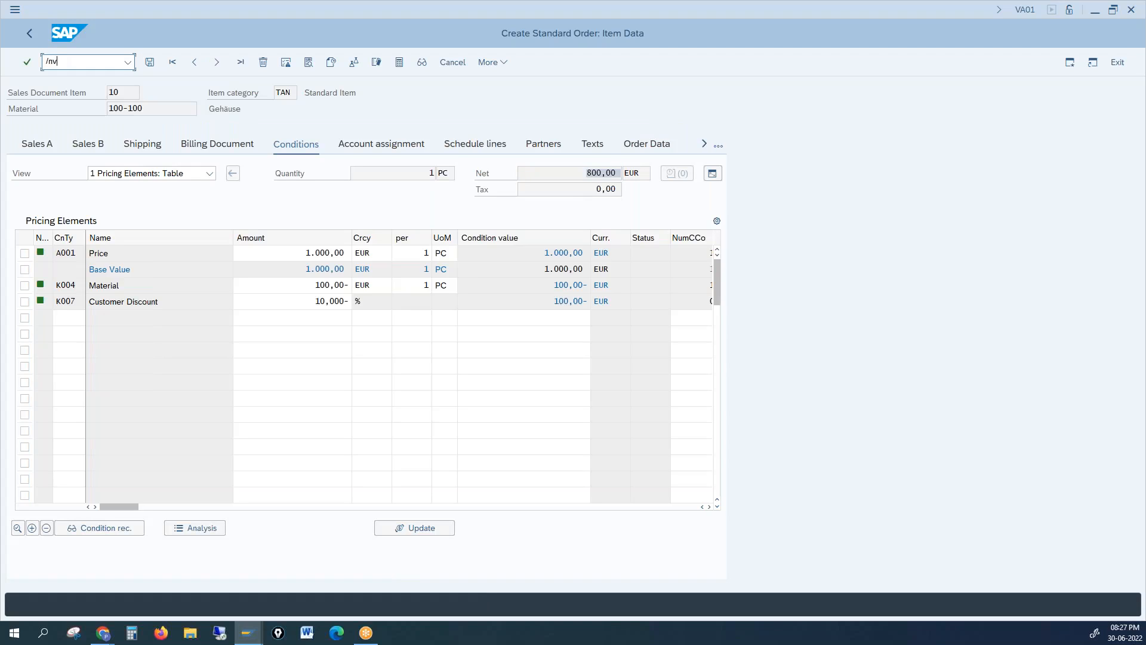
type("/nva01")
key("Return")
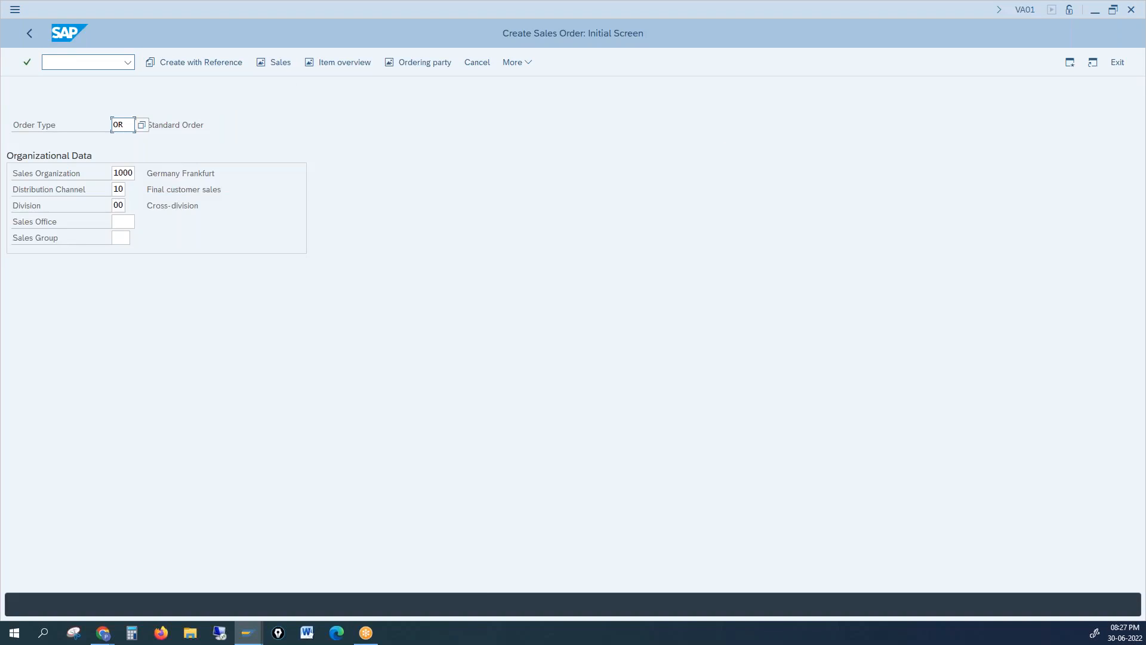
key("Return")
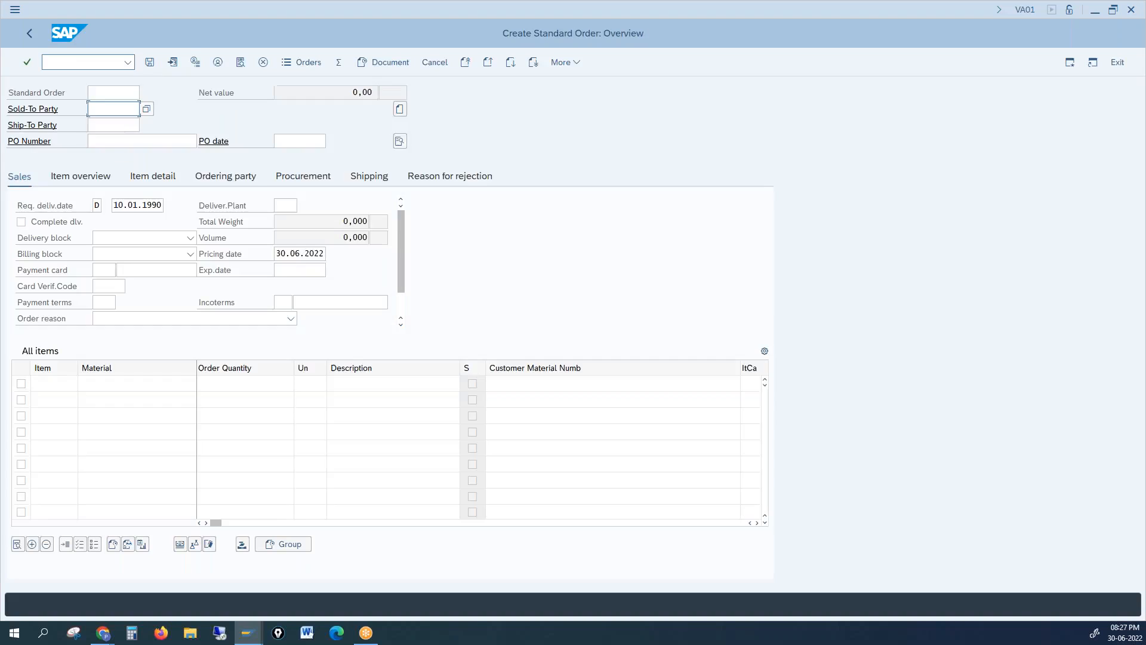
type("1")
left_click(126, 126)
left_click(113, 125)
type("1")
left_click(113, 142)
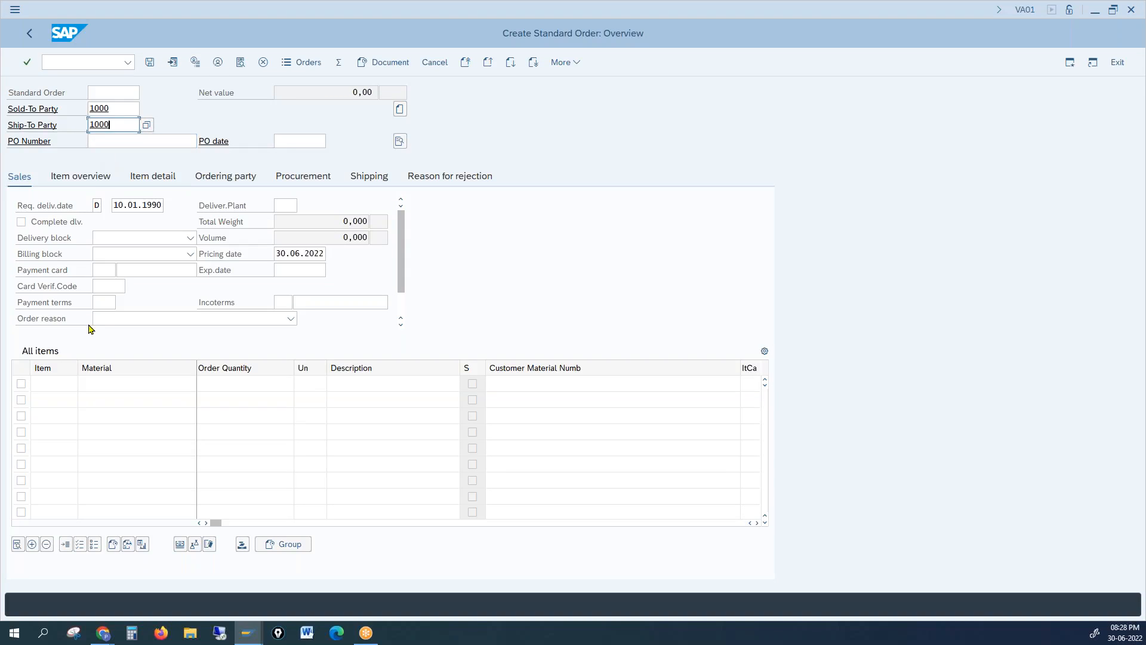
Add material 100-100 with quantity 1 to the order and accept the date messages
left_click(108, 383)
type("1")
left_click(105, 400)
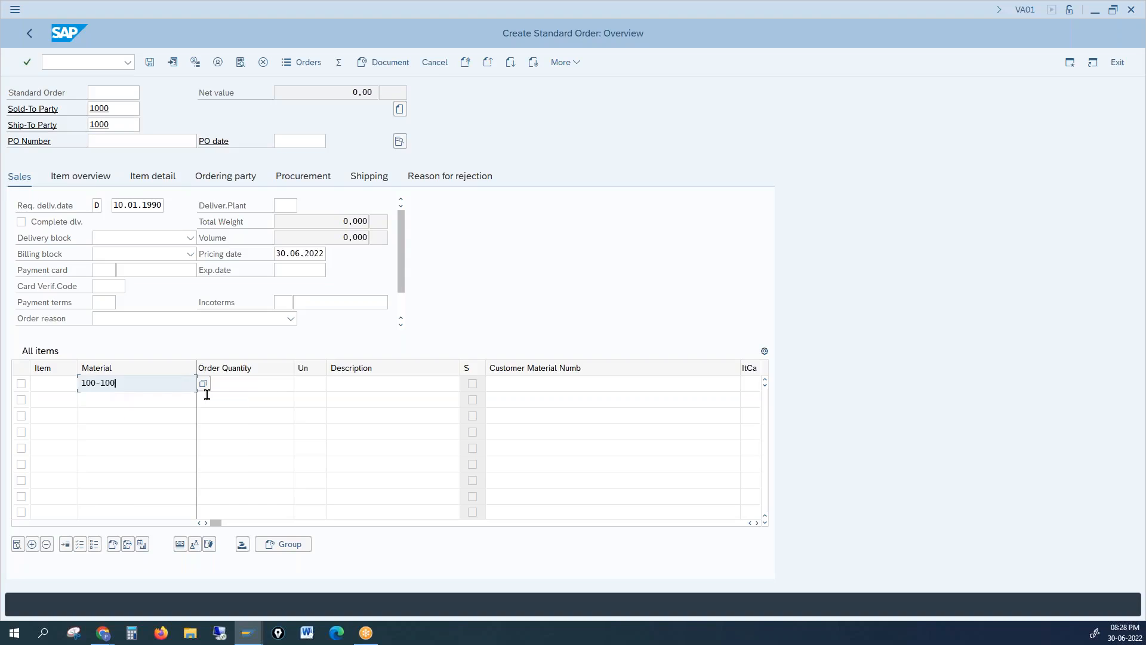
left_click(262, 385)
type("1")
key("Return")
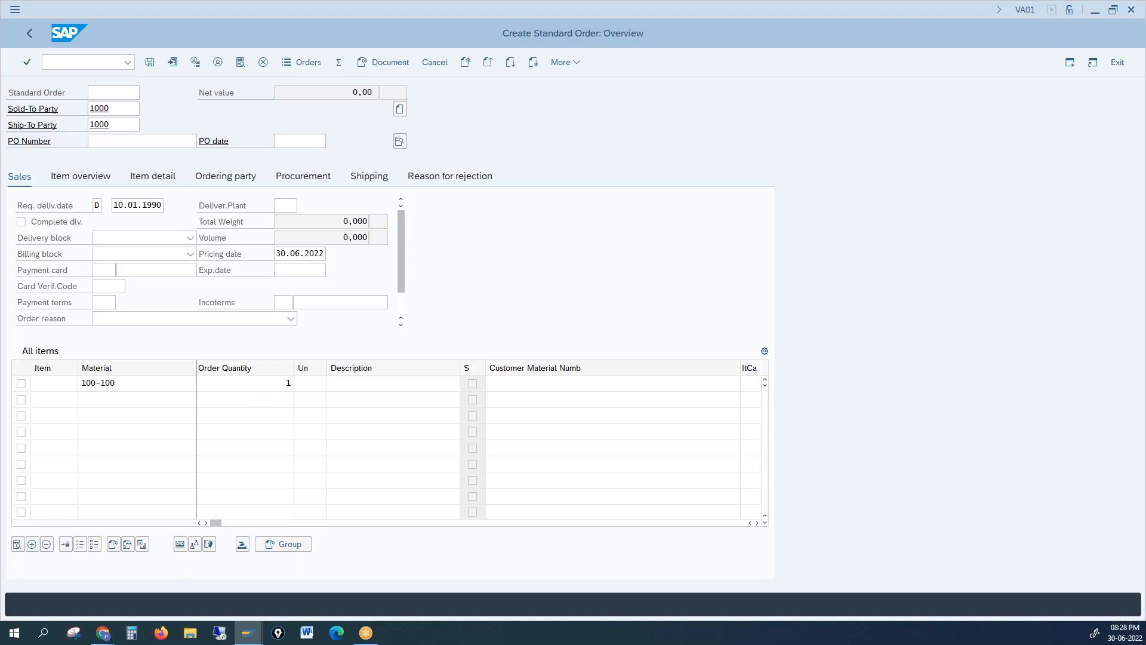
key("Return")
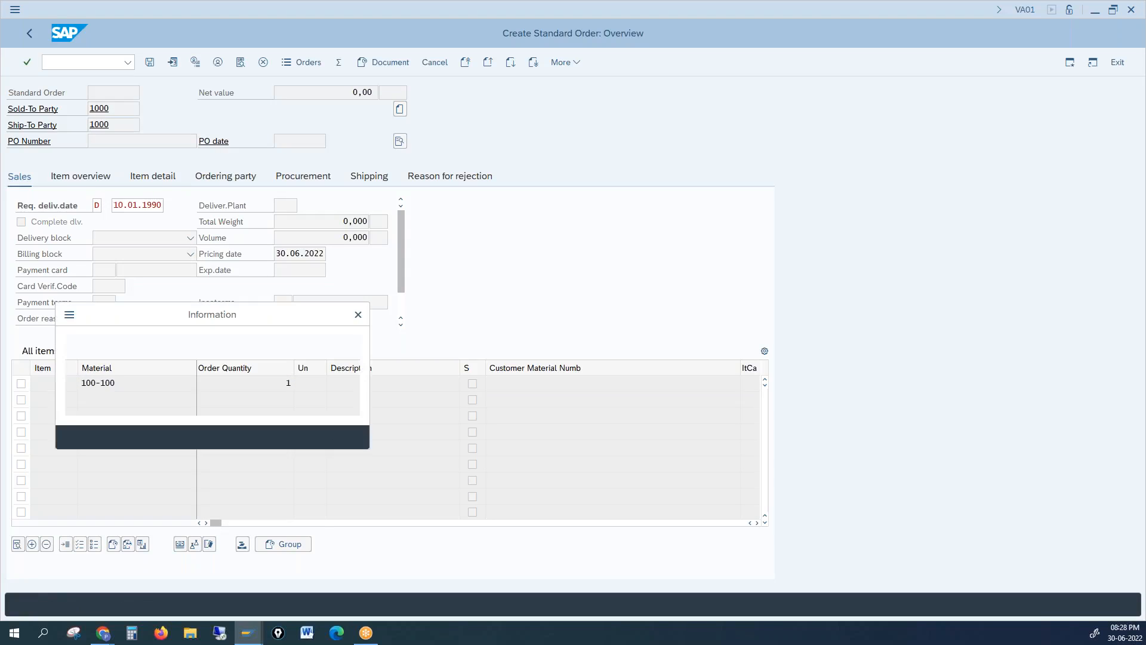
key("Return")
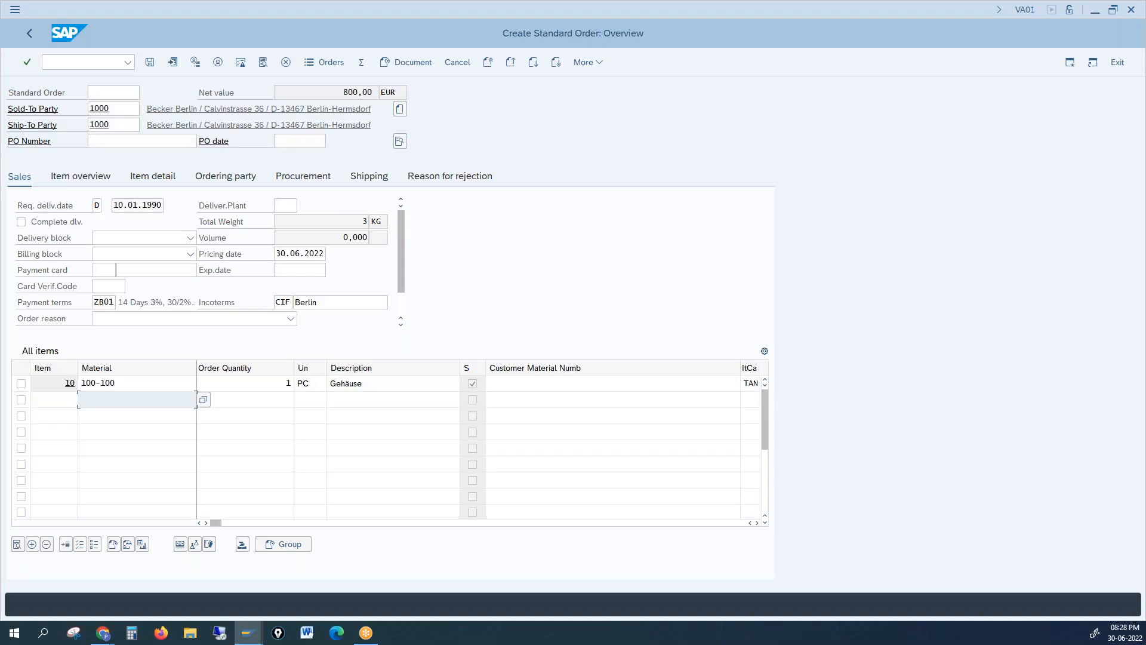
Open the pricing conditions of the 100-100 item and compare the Gross vAlue amount with the net value
double_click(133, 383)
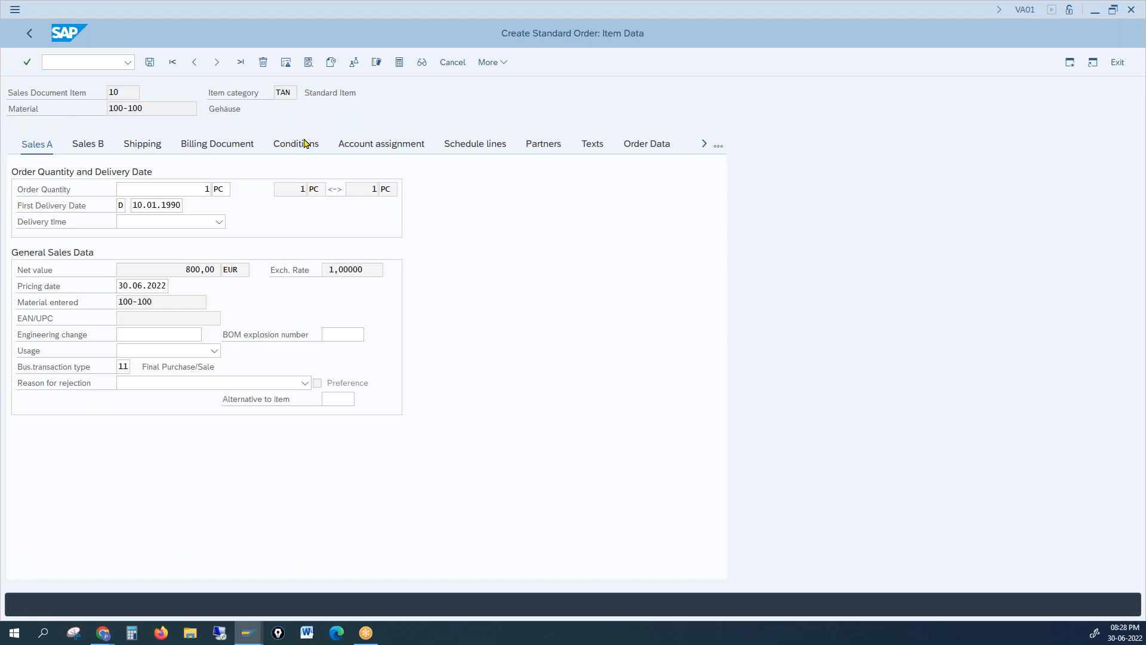
left_click(301, 146)
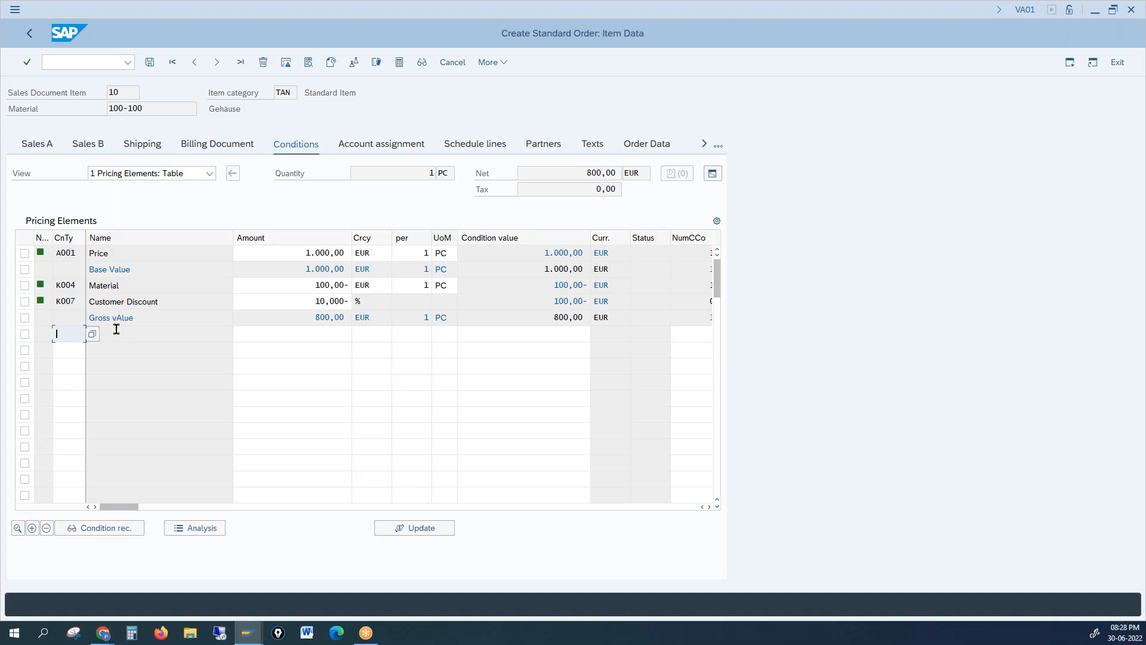
triple_click(134, 317)
triple_click(330, 317)
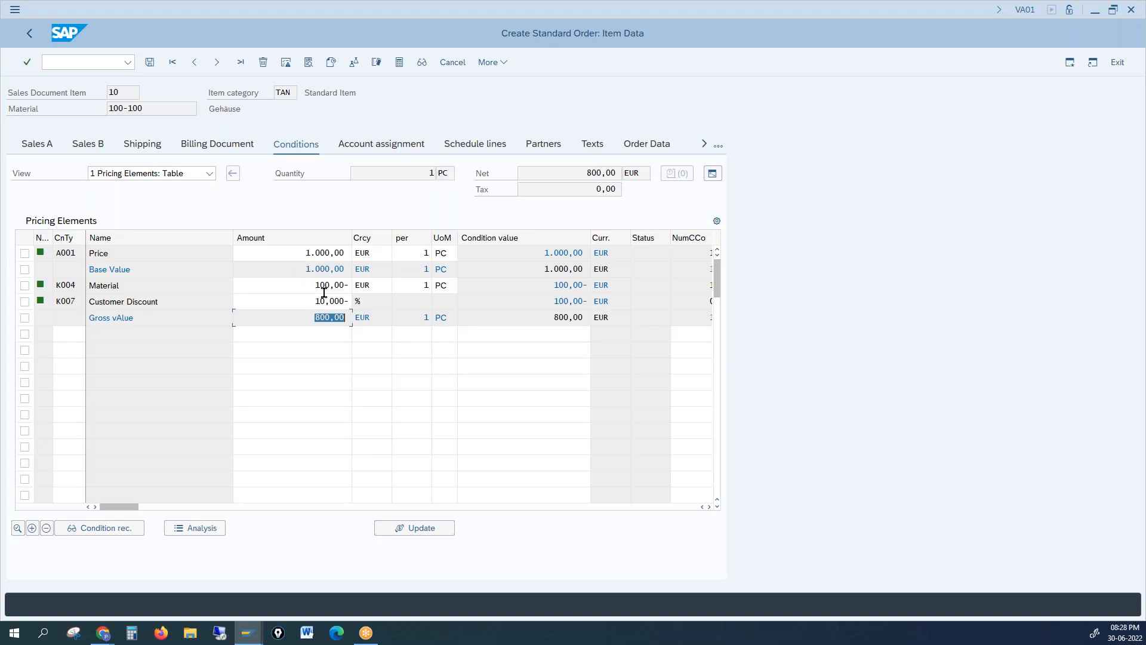
left_click(332, 322)
double_click(330, 320)
double_click(588, 176)
left_click(305, 319)
left_click_drag(305, 318, 347, 320)
Switch to the pricing procedure session and add step 60 with condition type KF00, calculated from step 50, to procedure A001
mouse_move(248, 636)
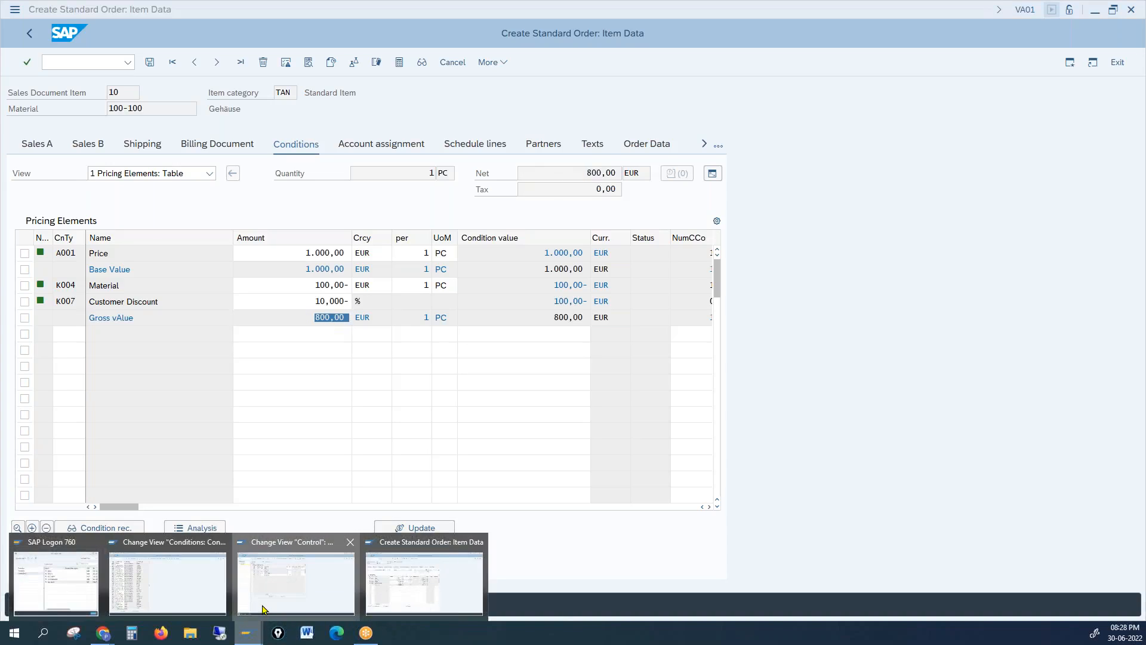
left_click(296, 576)
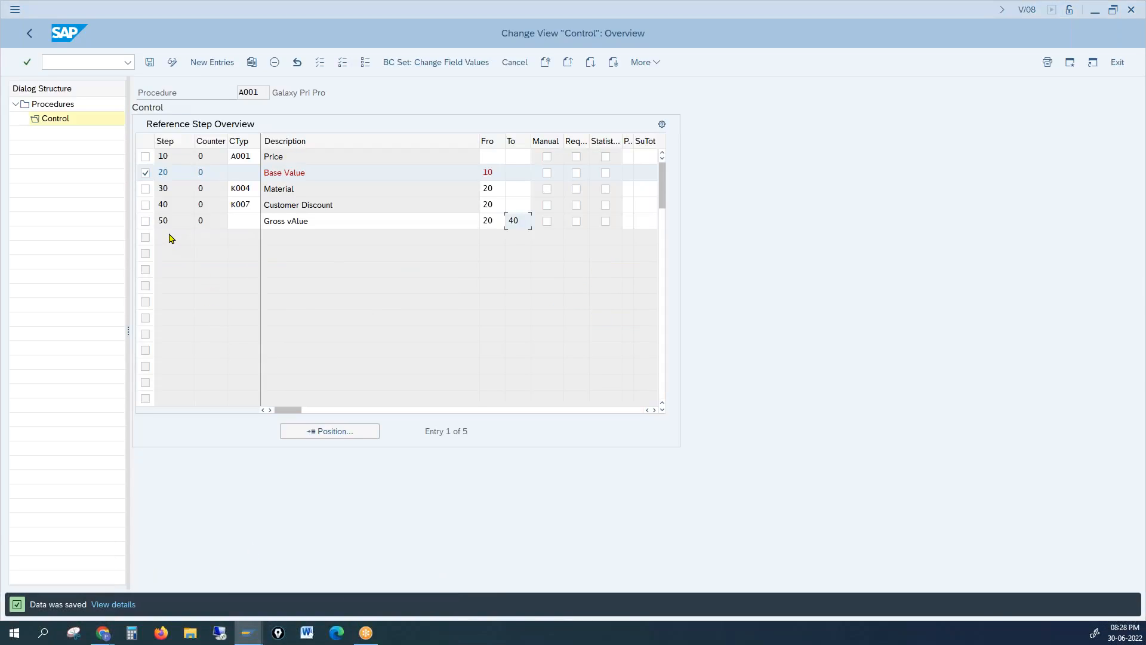
left_click(202, 62)
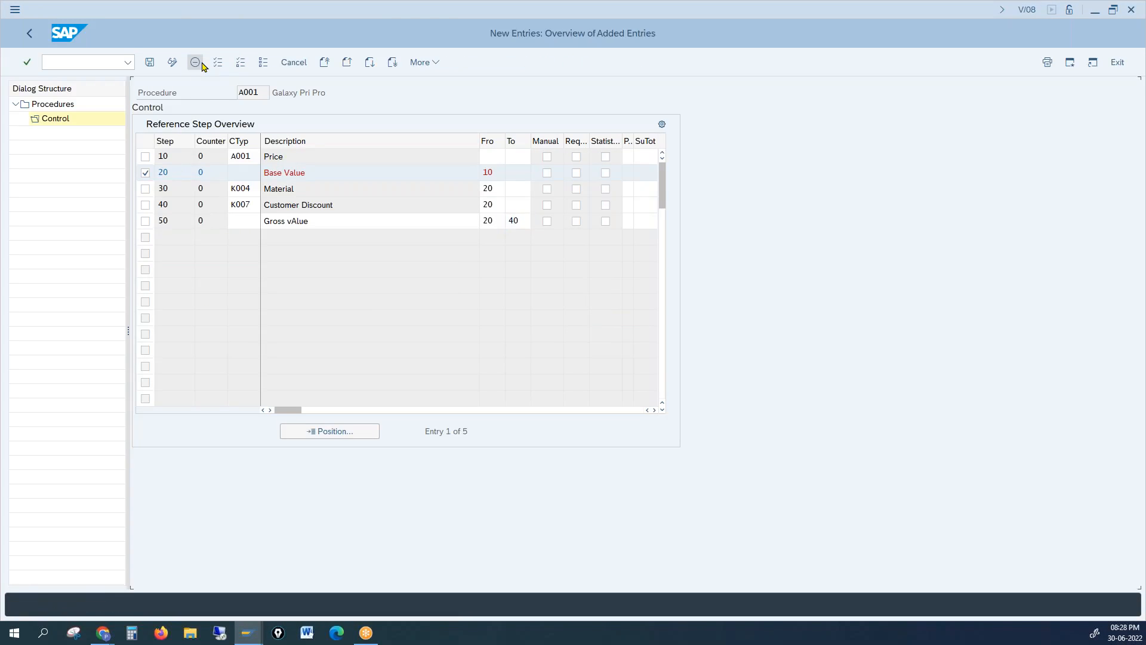
type("60")
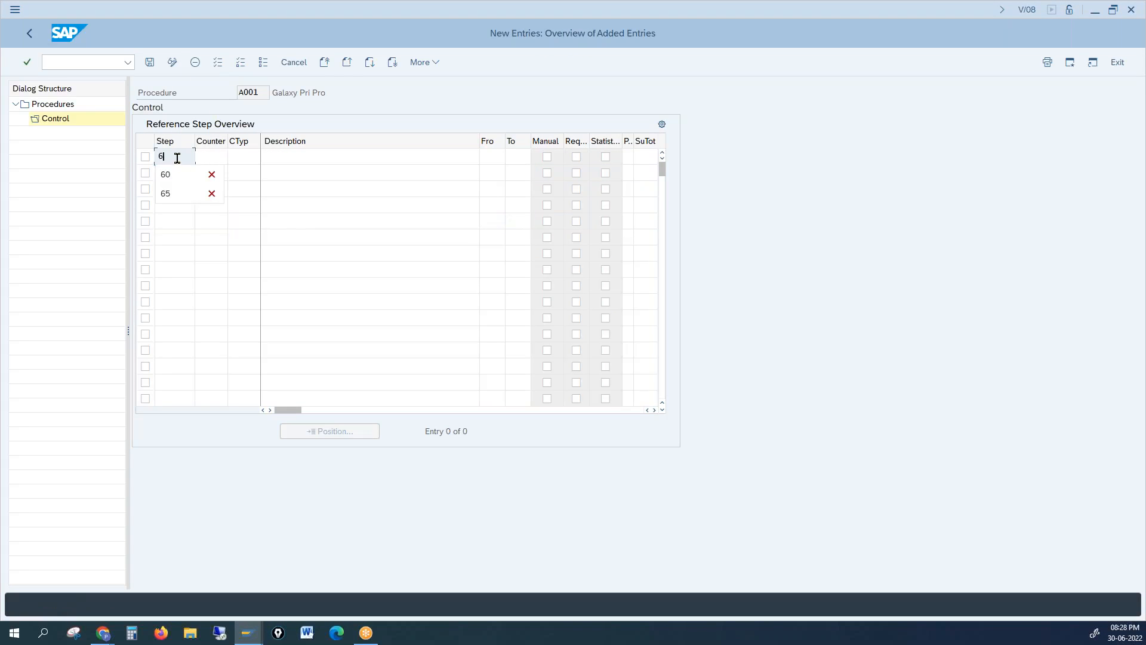
left_click(247, 156)
type("Kf00")
left_click(495, 154)
type("50")
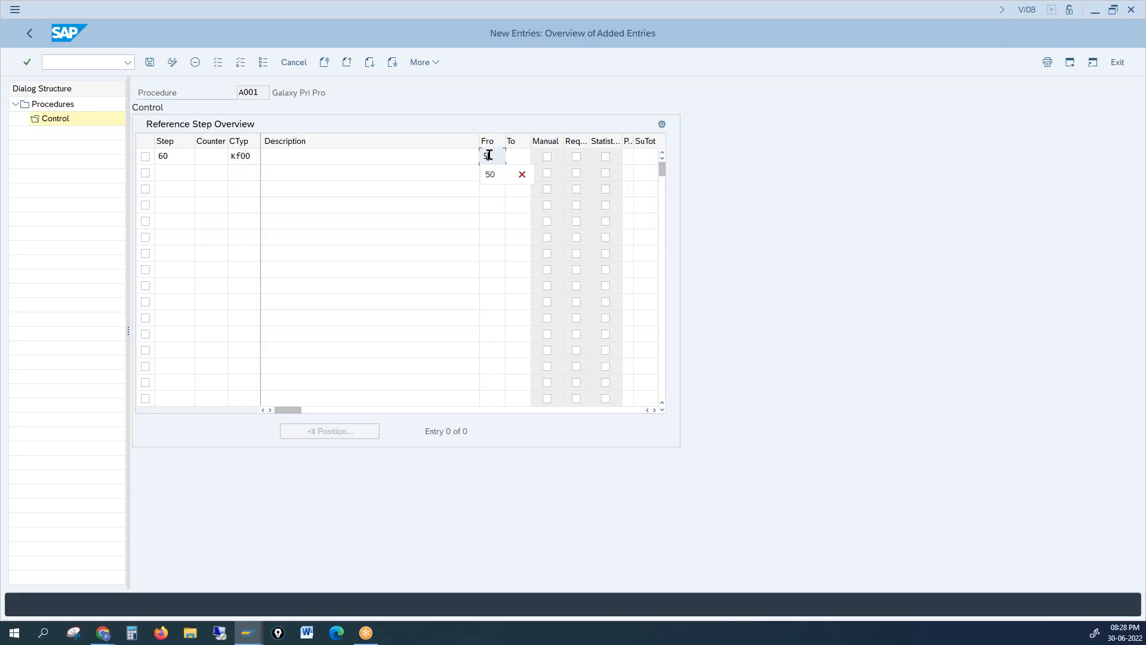
key("Return")
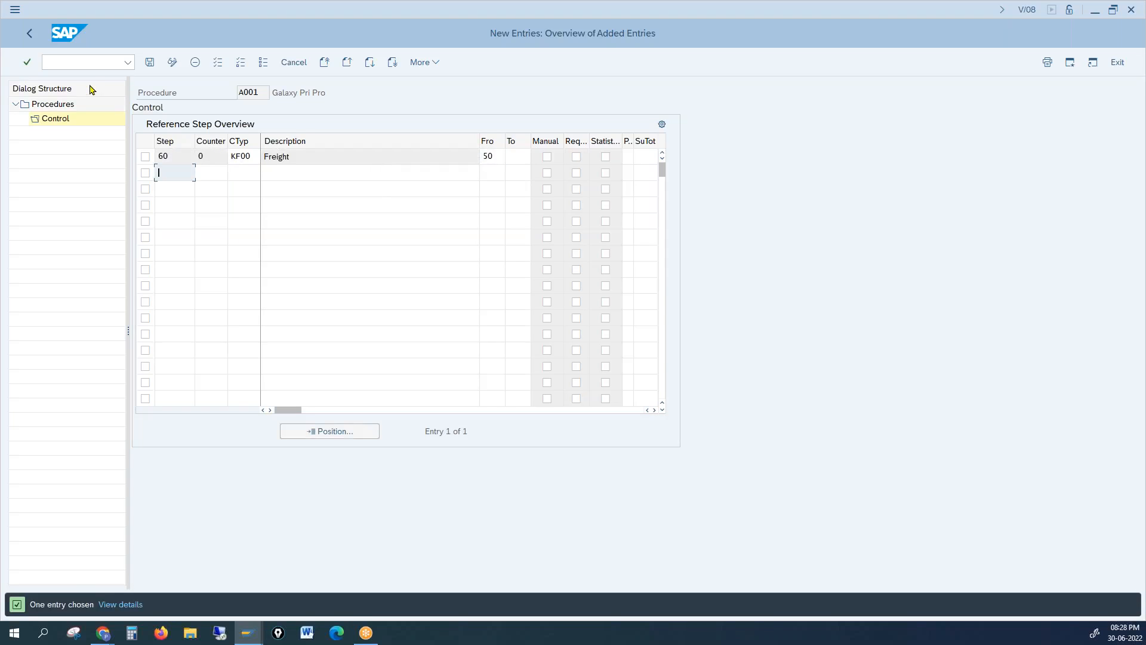
left_click(30, 32)
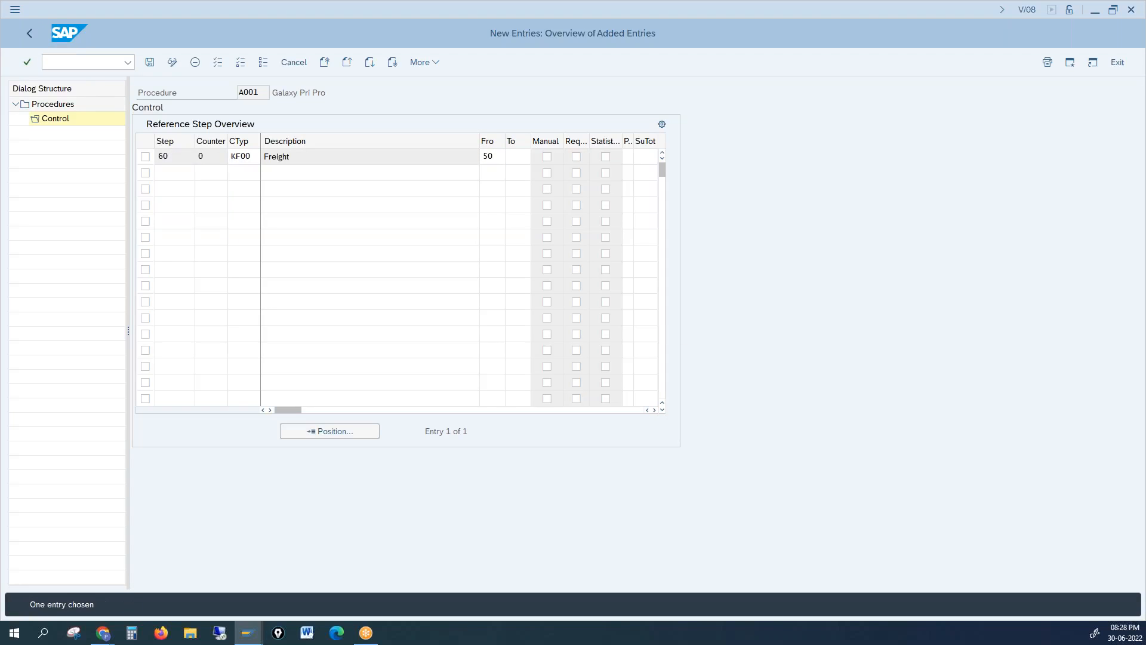
Check the Freight step's From reference against the Gross vAlue step and save the procedure
left_click_drag(315, 225, 265, 221)
left_click(488, 234)
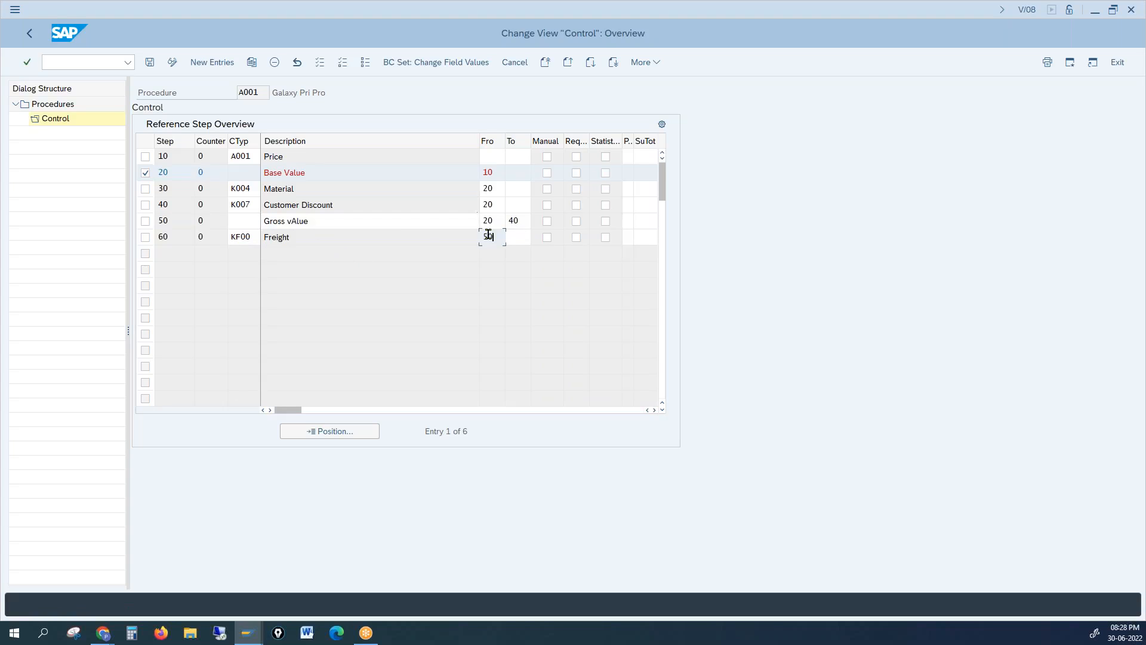
left_click(176, 222)
left_click(151, 64)
left_click(150, 64)
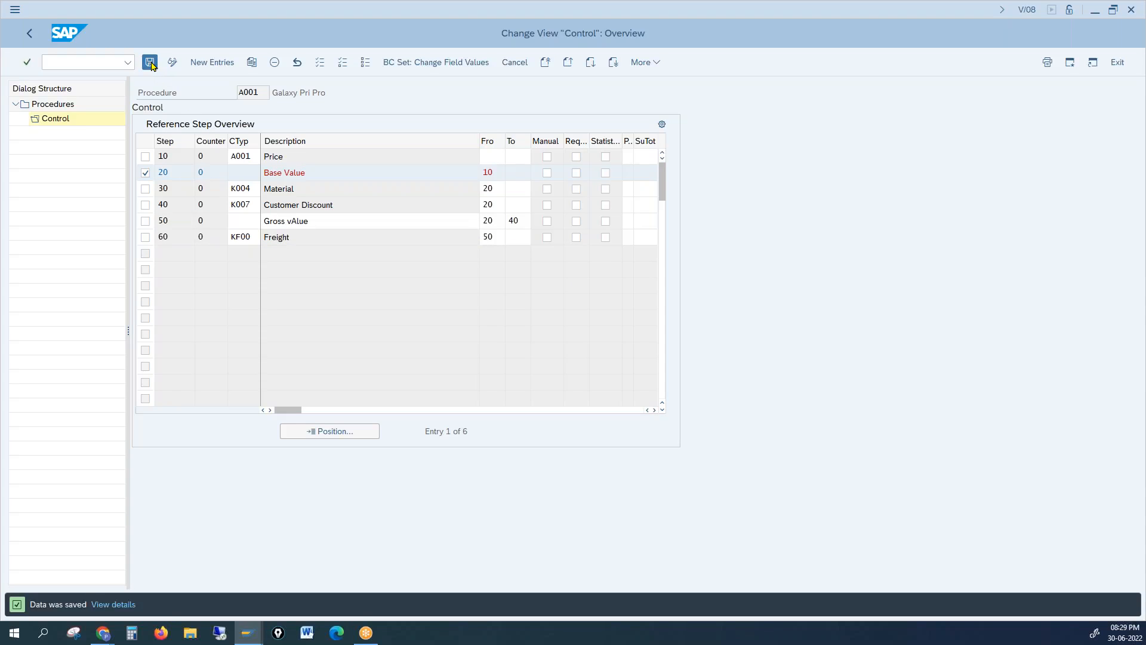
Return to the sales order session and restart transaction VA01 for a new standard order
mouse_move(255, 637)
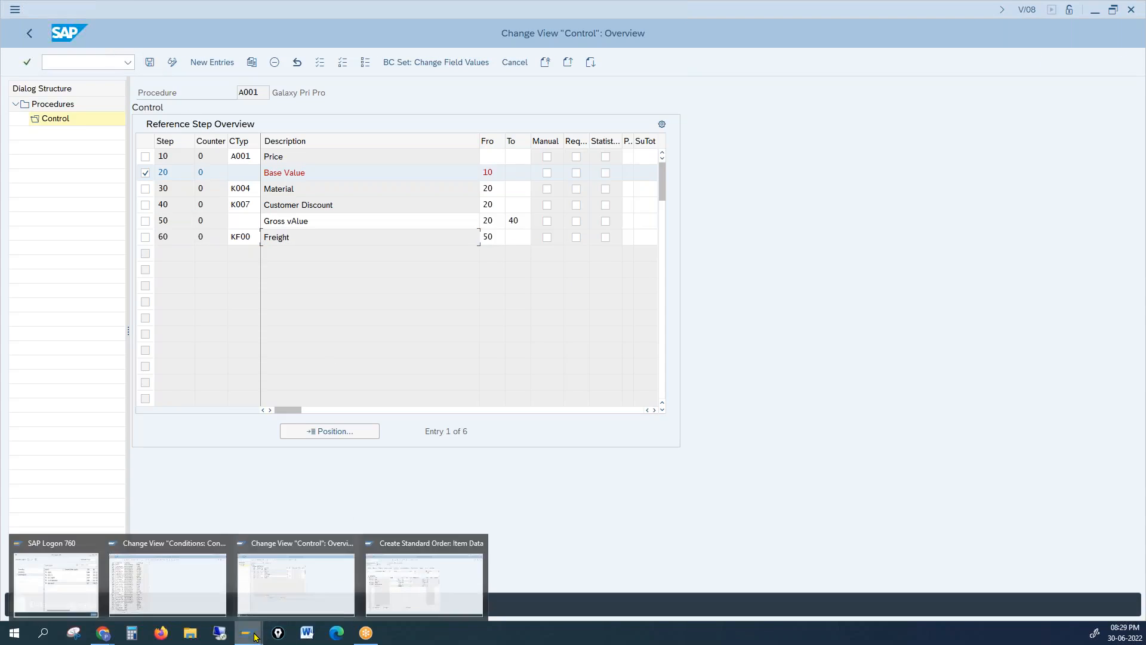
left_click(403, 591)
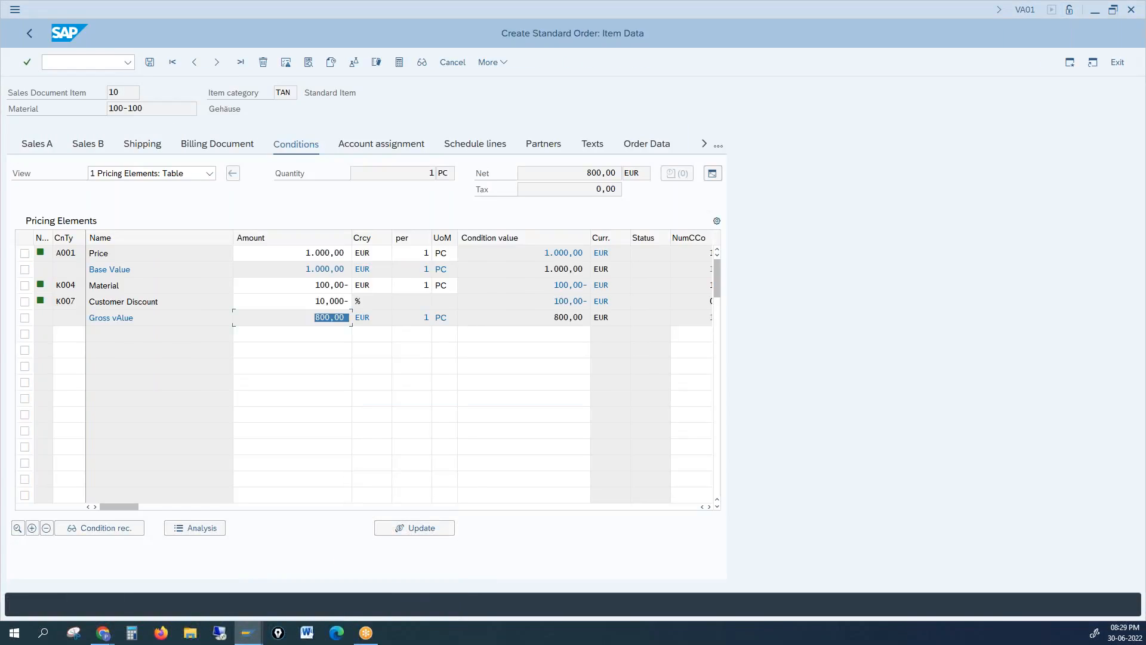
left_click(96, 62)
type("/")
key("Return")
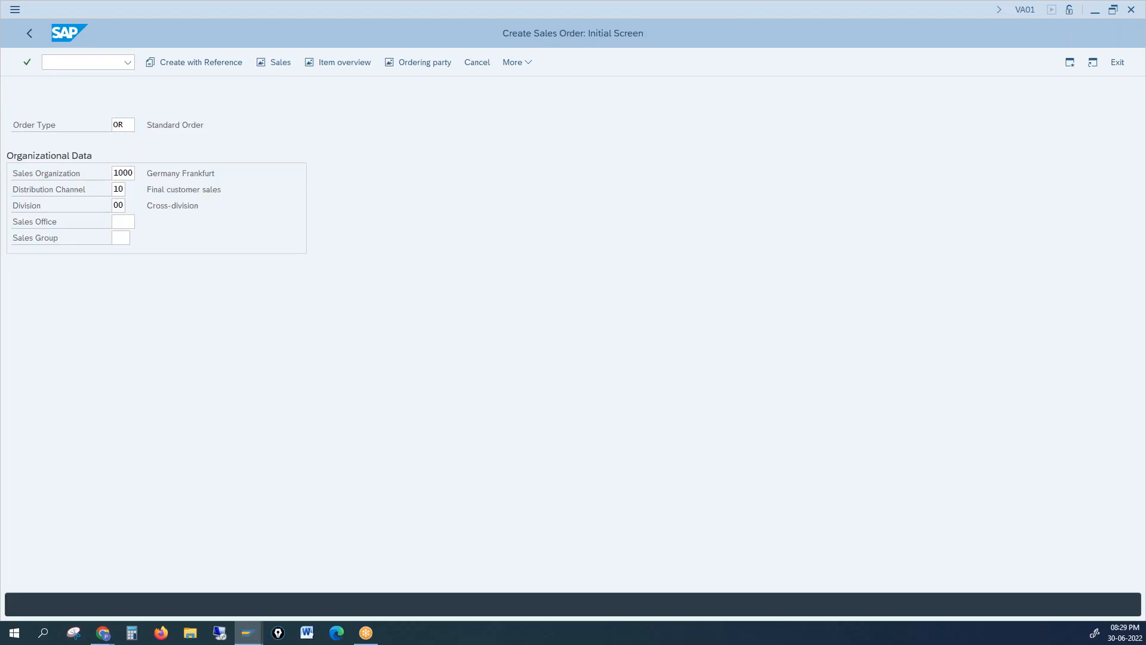
Continue to the standard order overview and enter the customer's number as both sold-to party and ship-to party
key("Return")
type("1000")
key("Tab")
type("1000")
Add material 100-100 with order quantity 1 to the order and accept the delivery date messages
left_click(155, 387)
type("1")
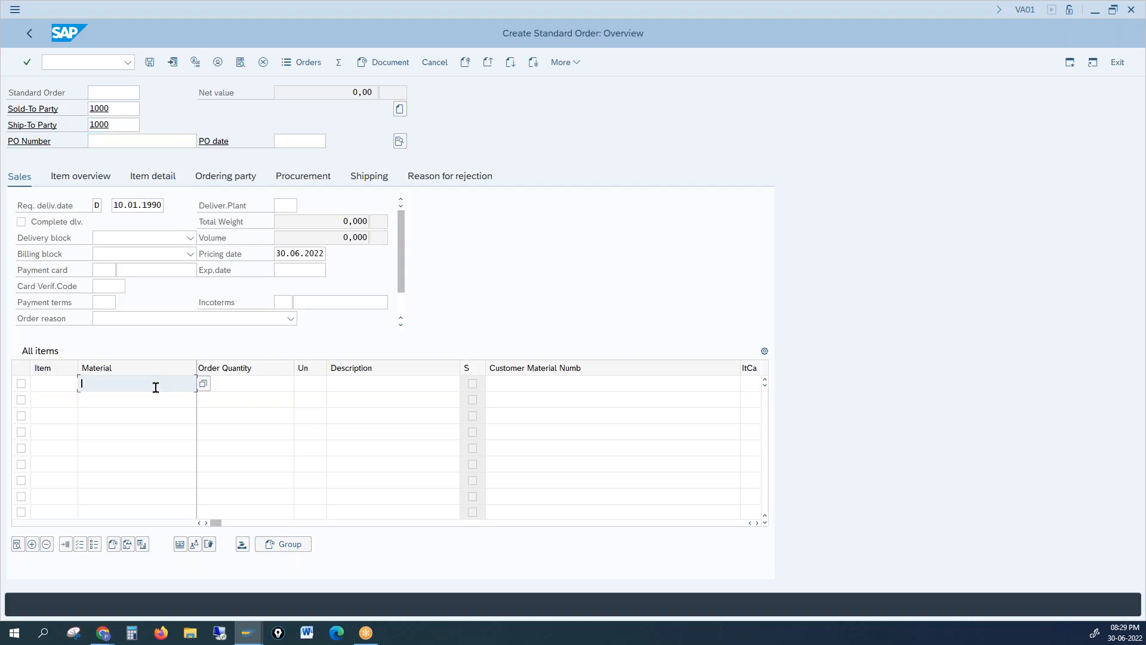
left_click(127, 401)
left_click(239, 382)
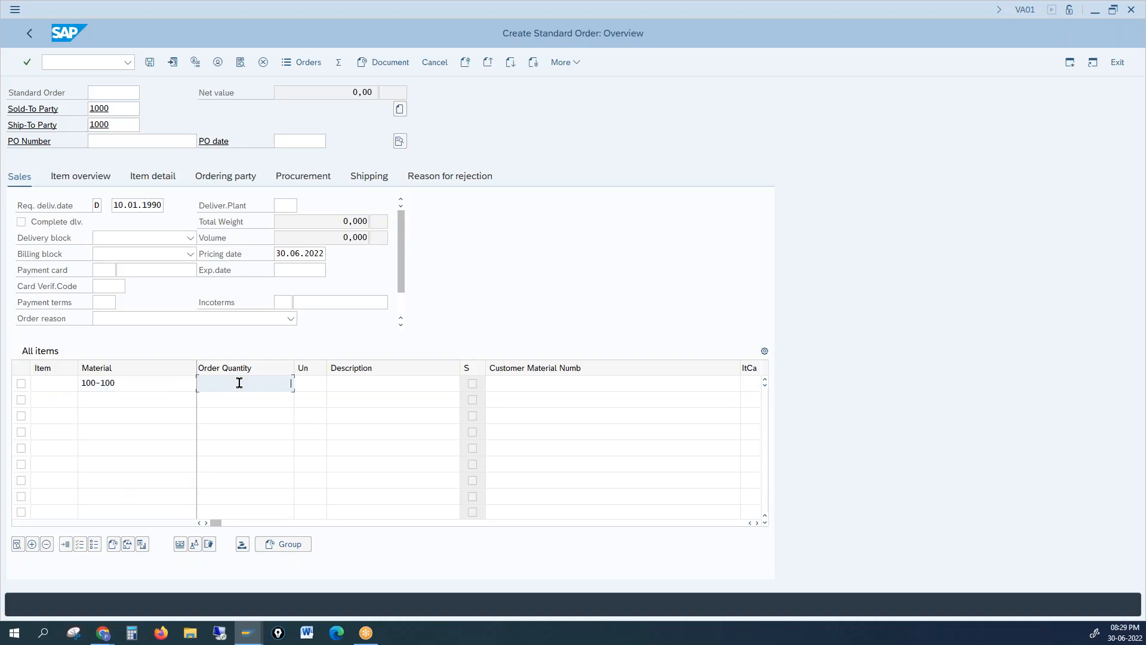
type("1")
key("Return")
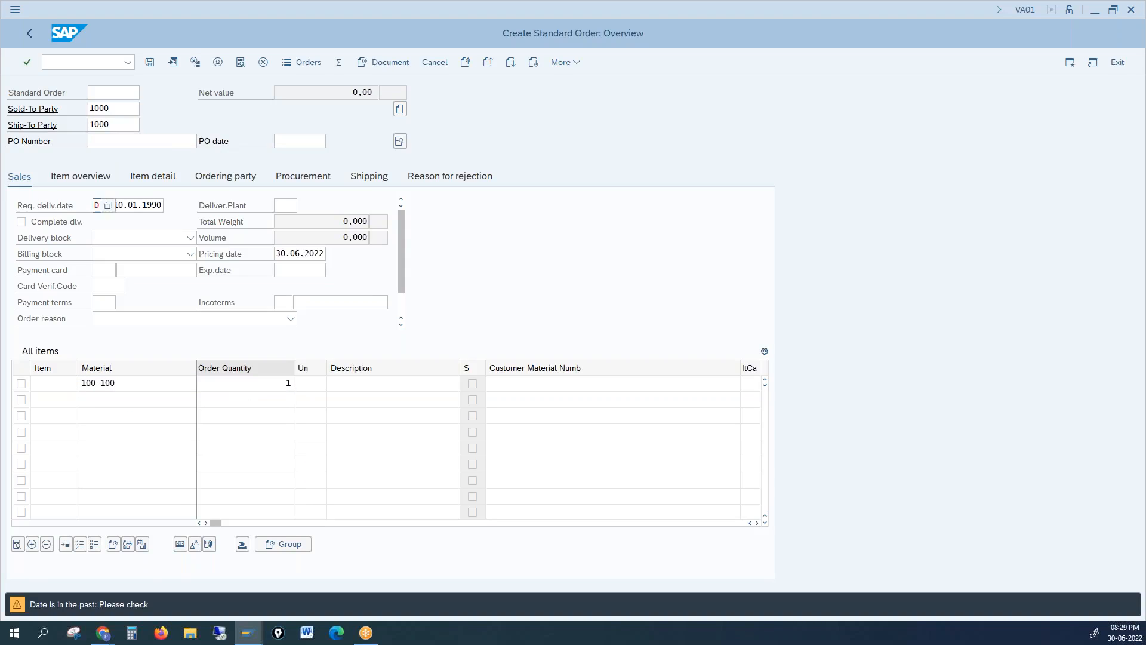
key("Return")
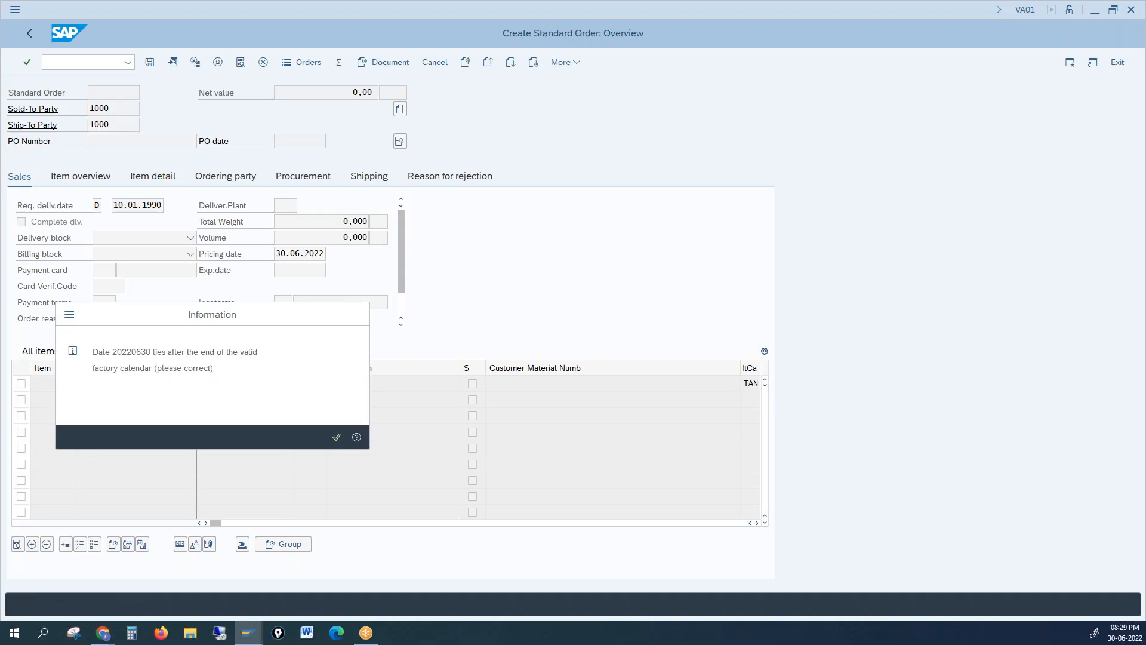
key("Return")
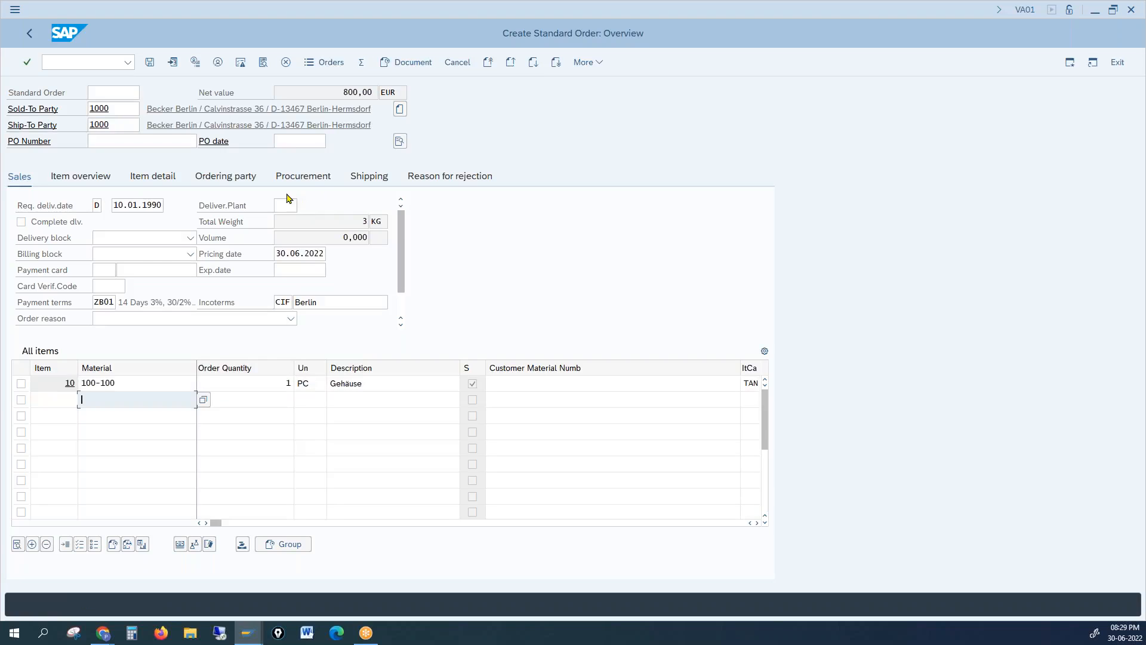
Open the item's pricing conditions and compare them with the Freight step of procedure A001 in the other session
double_click(163, 383)
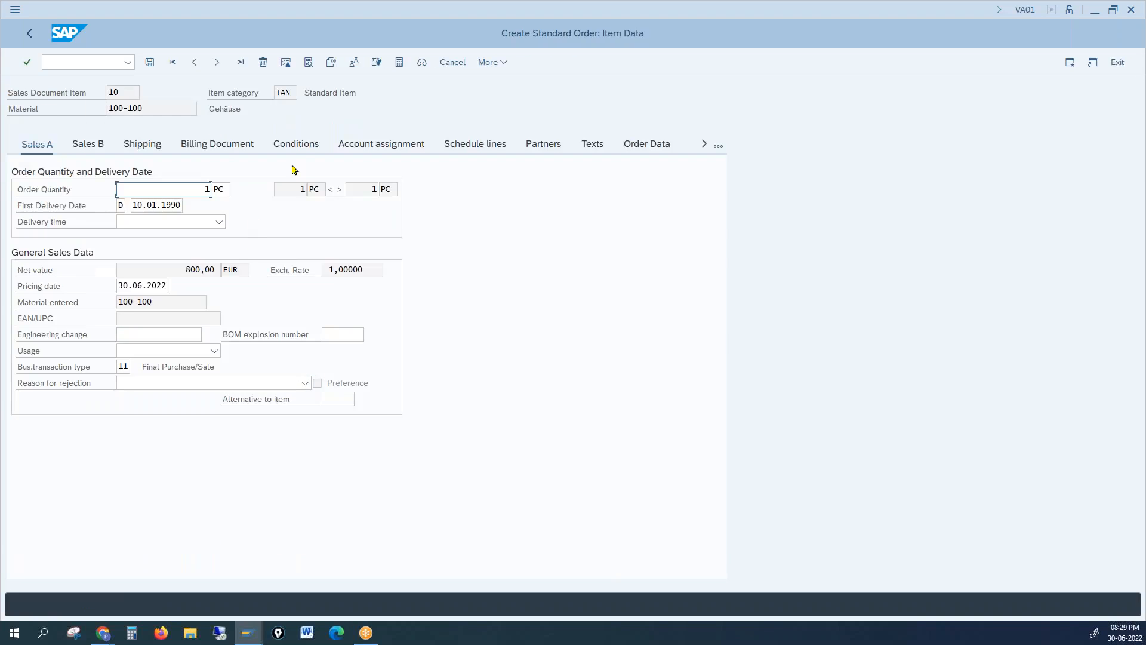
left_click(296, 153)
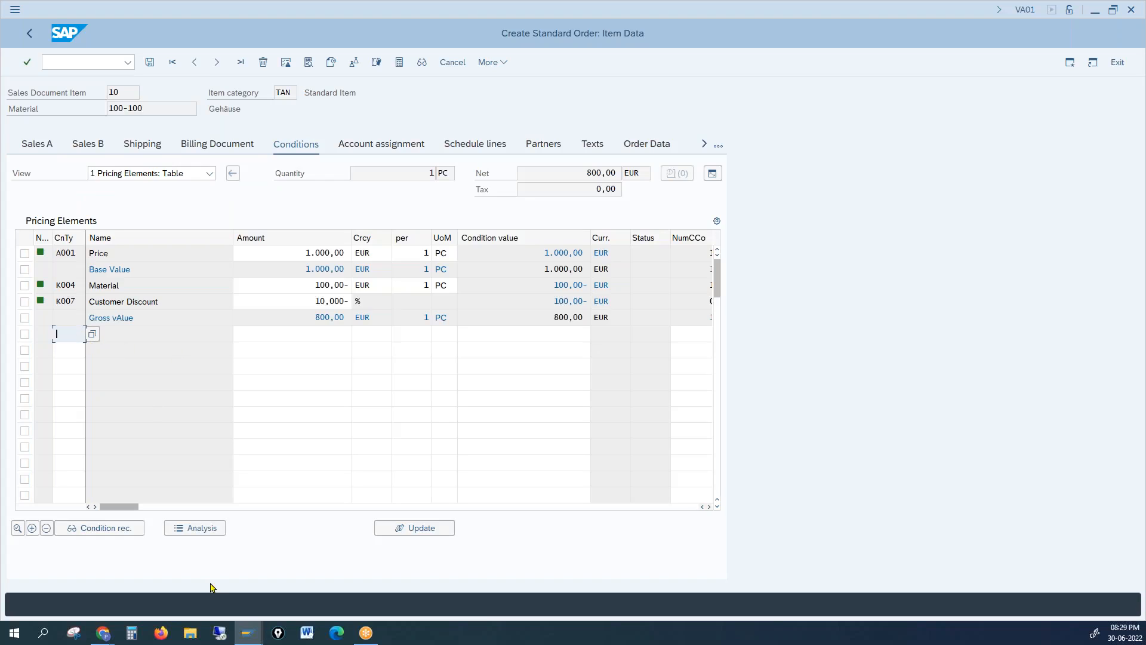
left_click(249, 633)
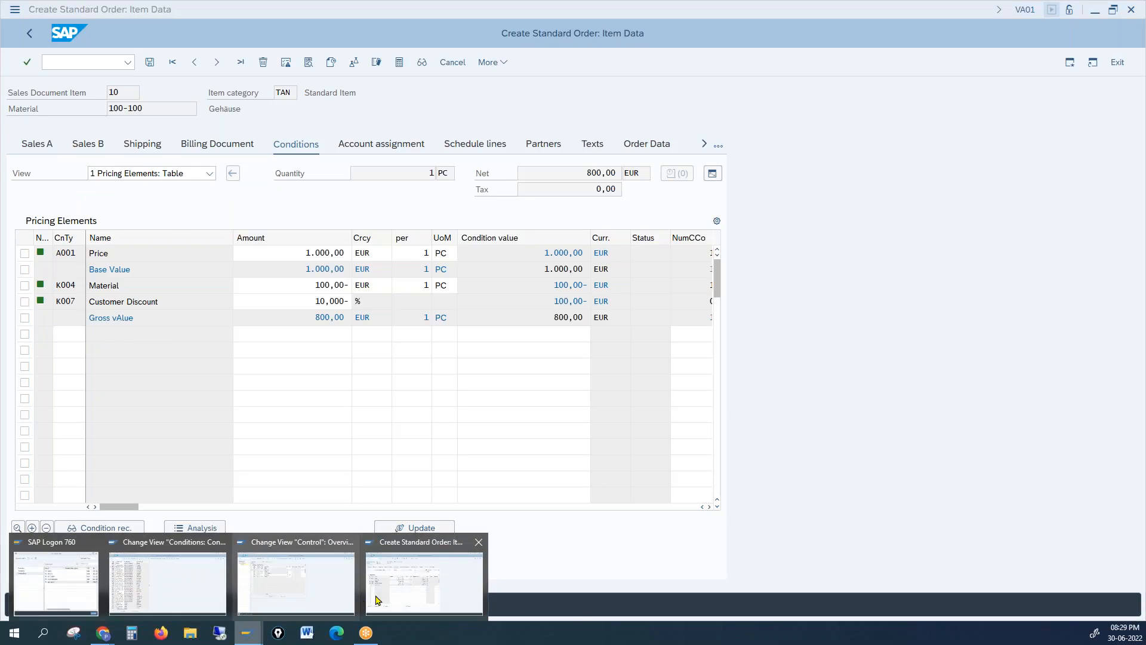
left_click(281, 584)
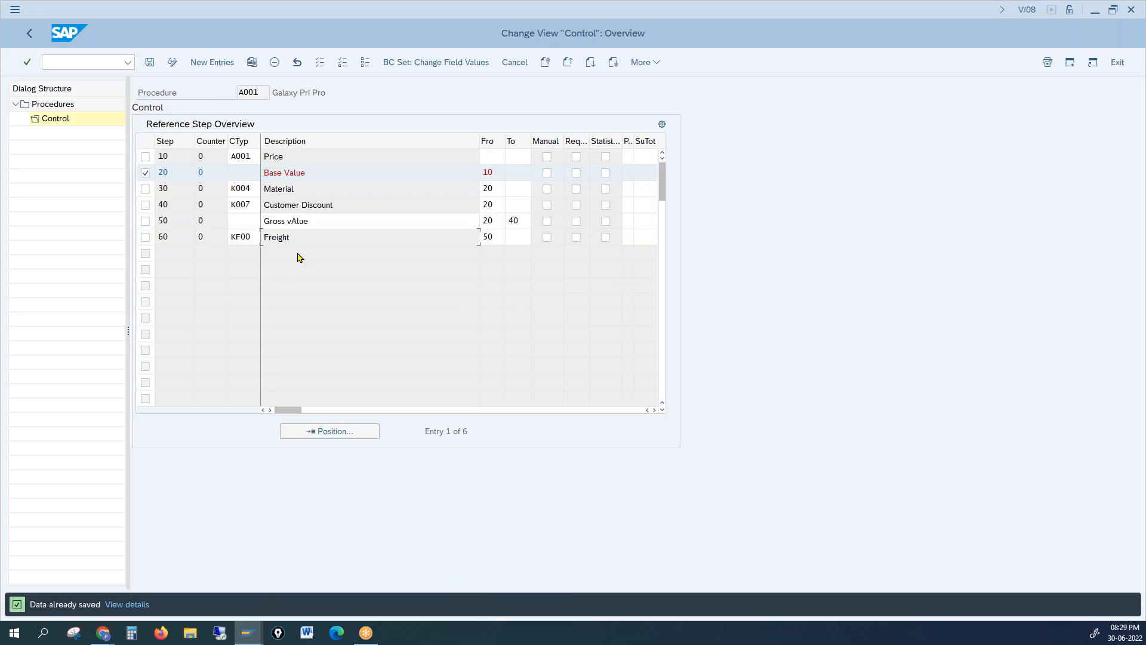
left_click(249, 633)
left_click(390, 593)
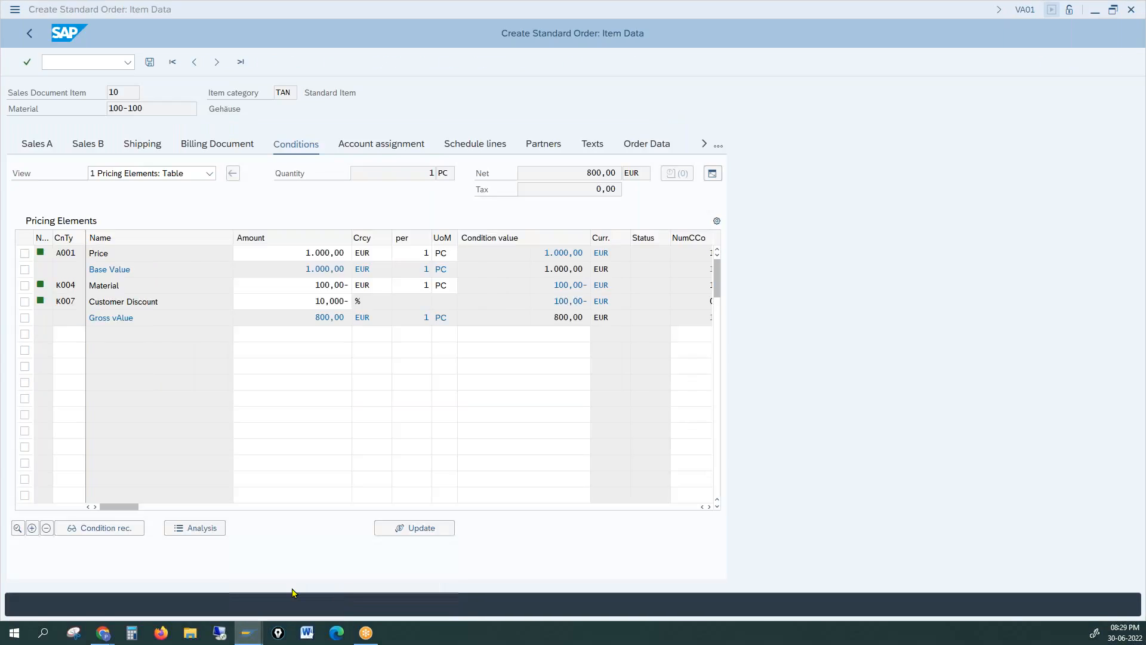
left_click(246, 634)
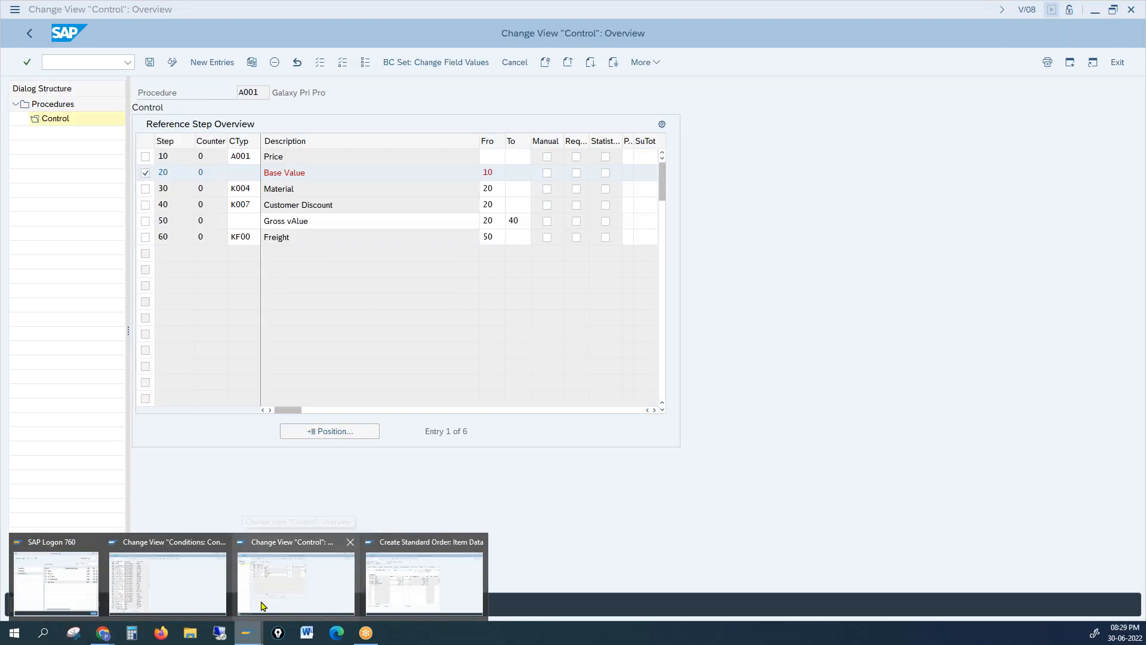
left_click(424, 588)
Start transaction VK11 for condition type KF00 with the Incoterms key combination
left_click(70, 61)
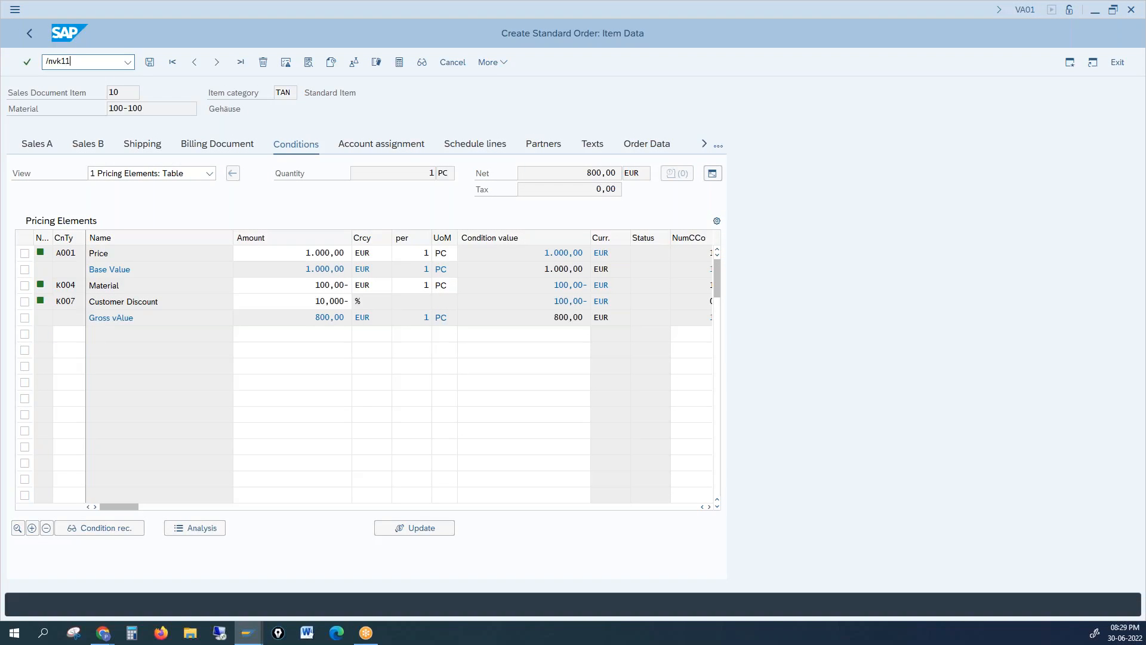
key("Return")
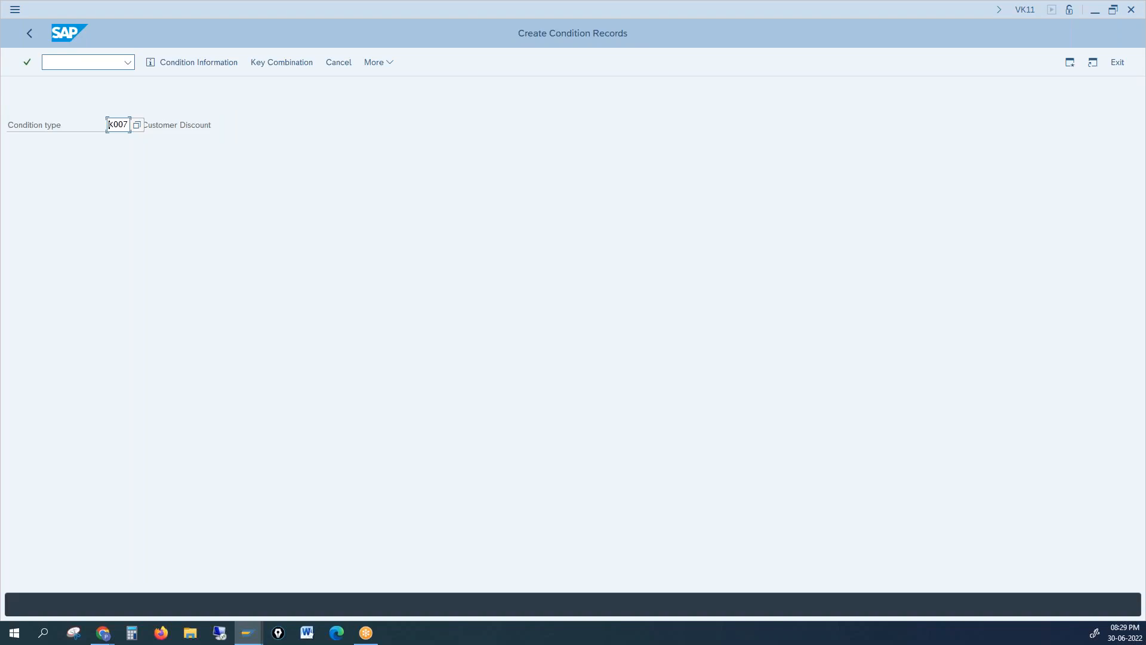
type("kf00")
key("Return")
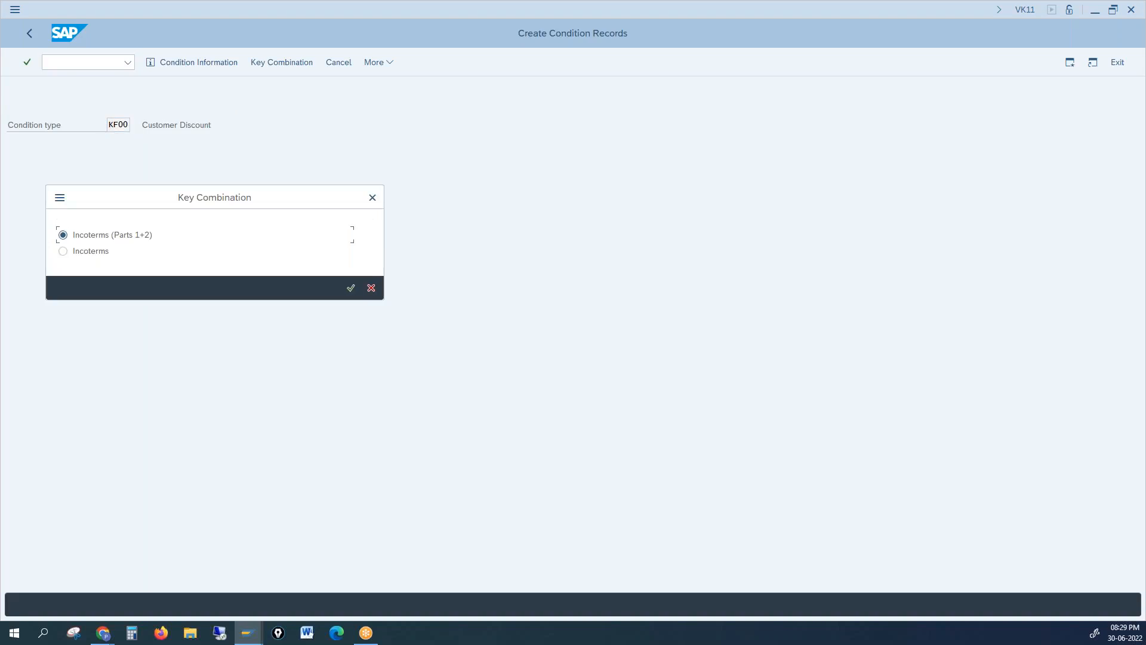
left_click(99, 253)
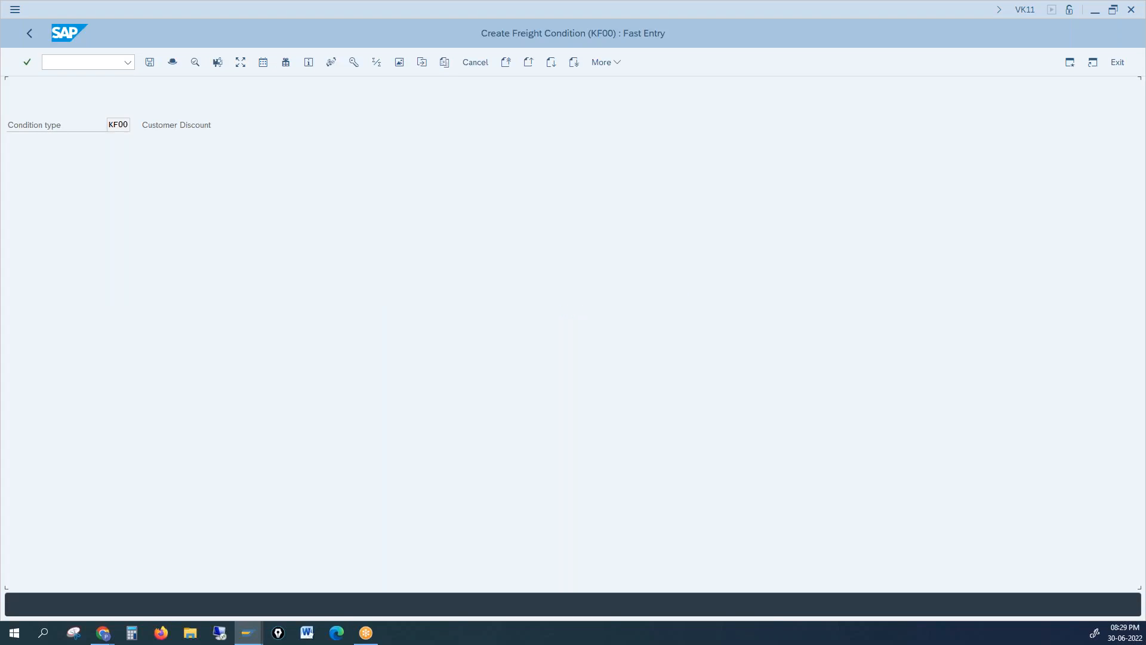
Create a freight condition record for incoterm CIF with an amount of 10 EUR per 1 KG and save it
left_click(43, 190)
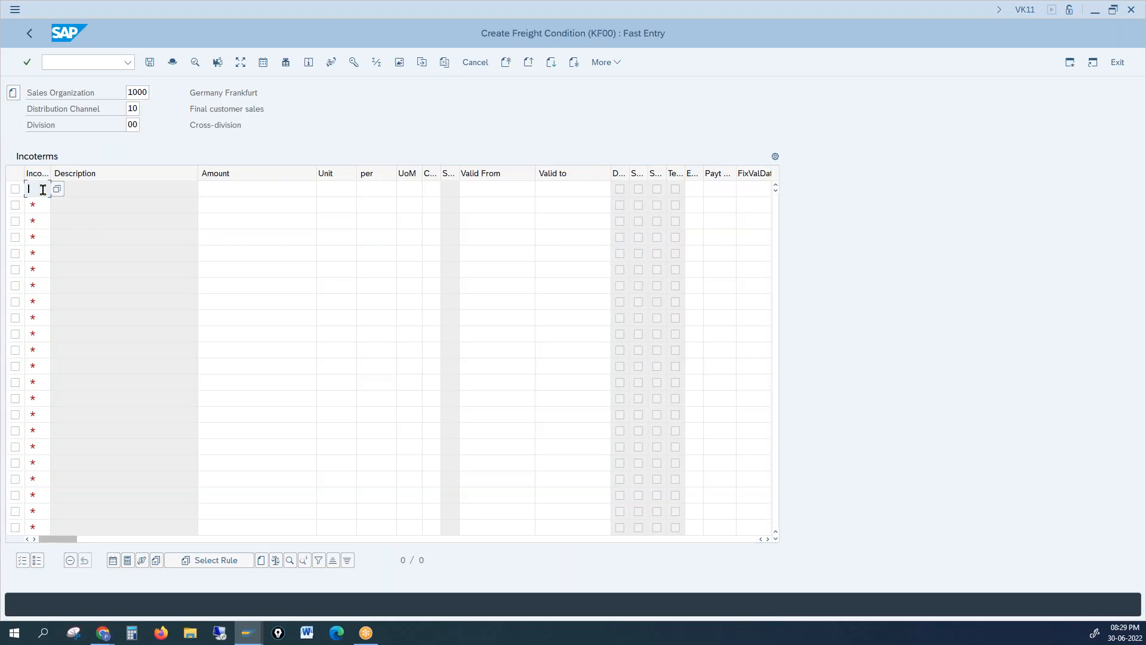
type("CIF")
key("Tab")
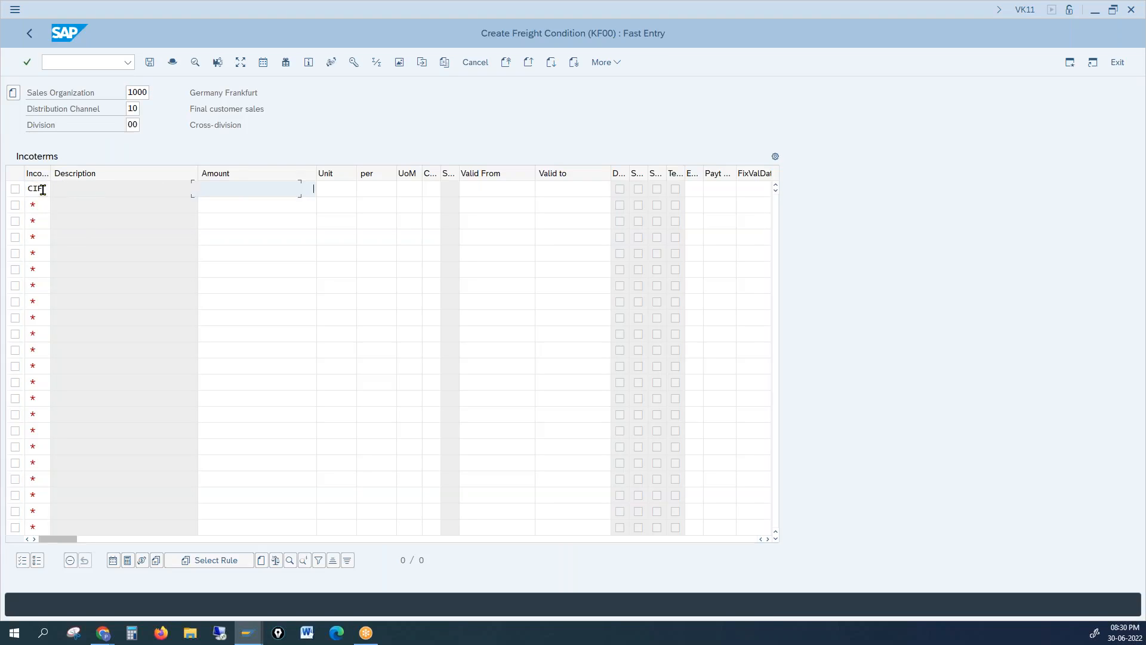
type("10")
key("Tab")
key("Return")
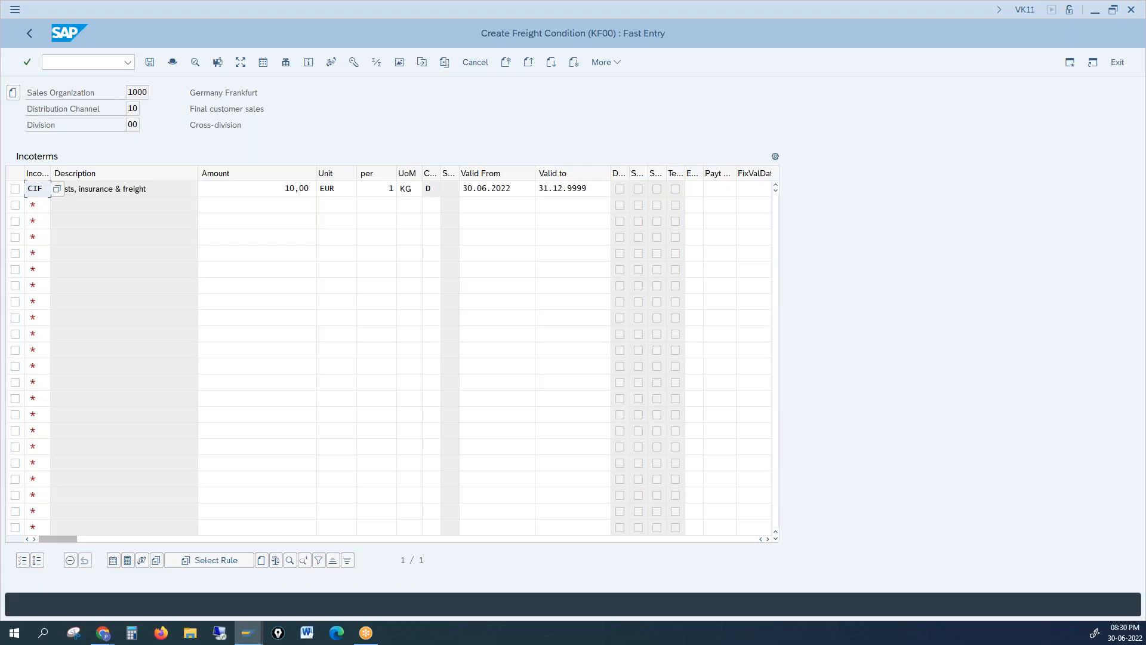
left_click(274, 186)
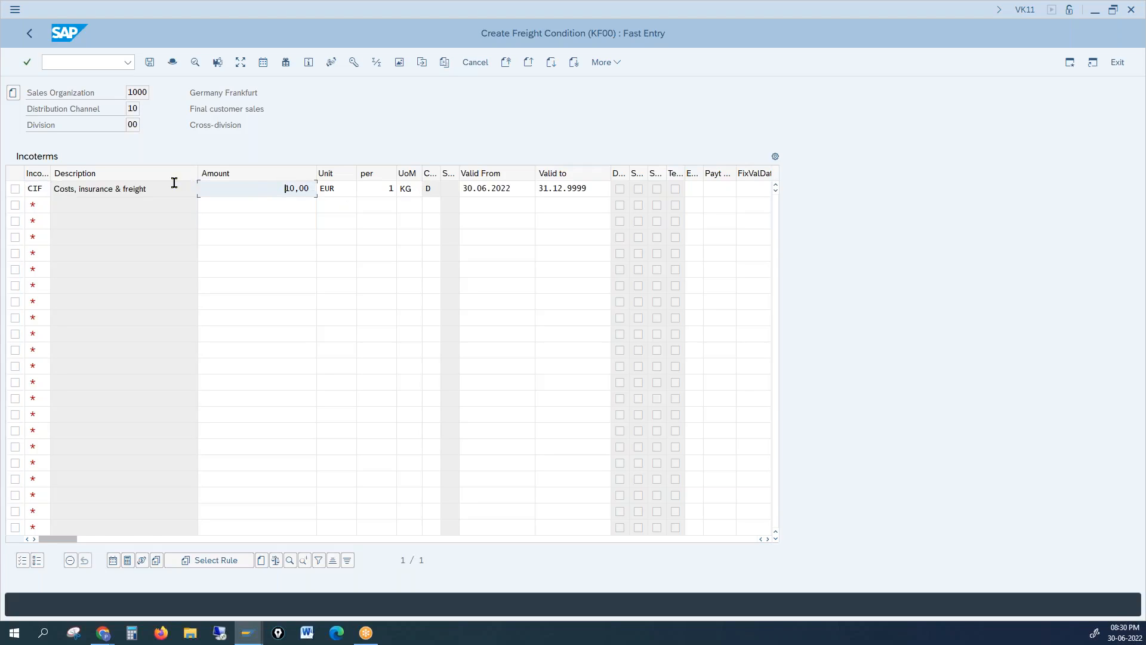
left_click(151, 65)
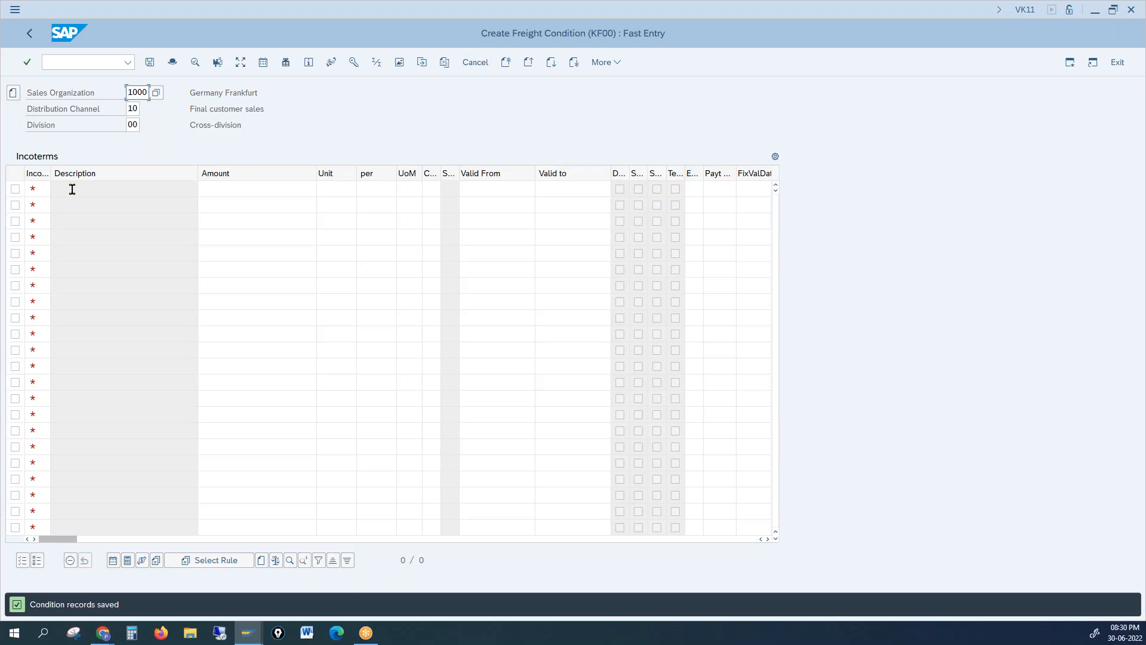
Start a new standard order in VA01 and enter the customer's number as sold-to and ship-to party
left_click(76, 65)
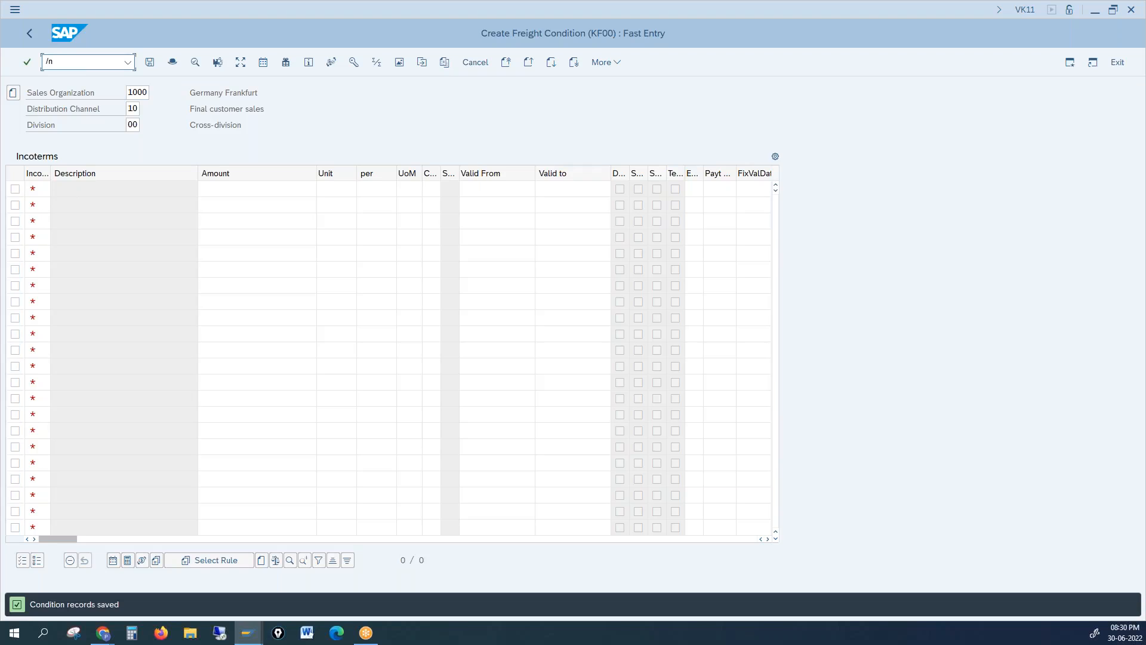
key("Return")
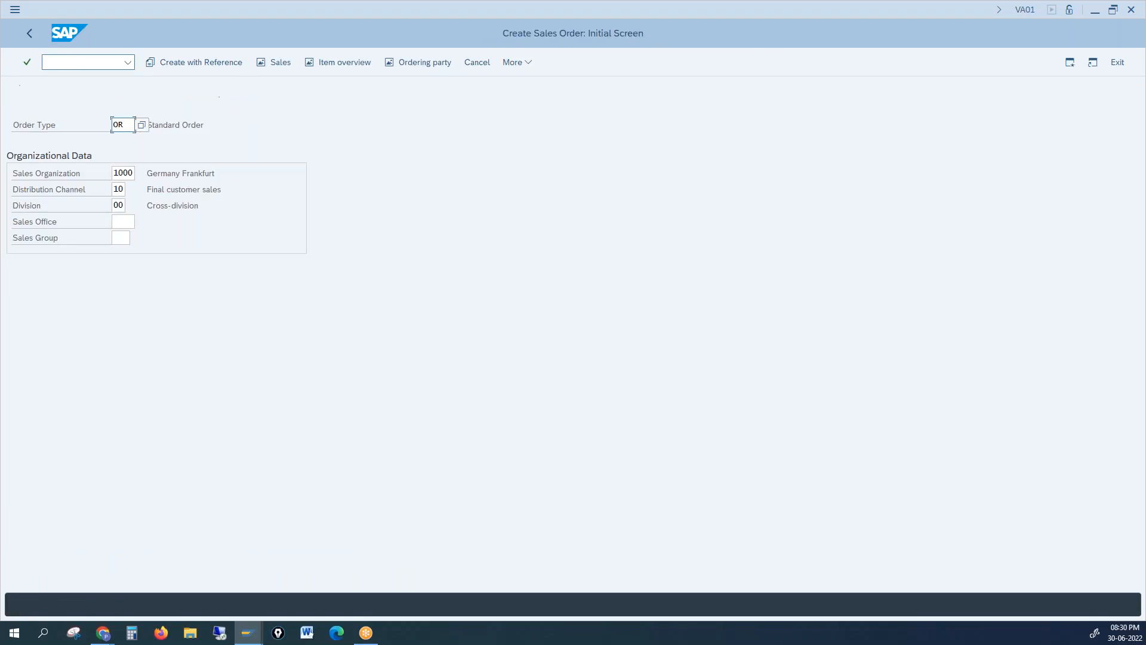
key("Return")
type("1")
left_click(103, 127)
left_click(104, 129)
type("1")
left_click(111, 154)
Enter material 100-100 with order quantity 1 as the order item and acknowledge the date messages
left_click(125, 385)
type("1")
left_click(125, 402)
left_click(231, 384)
type("1")
key("Return")
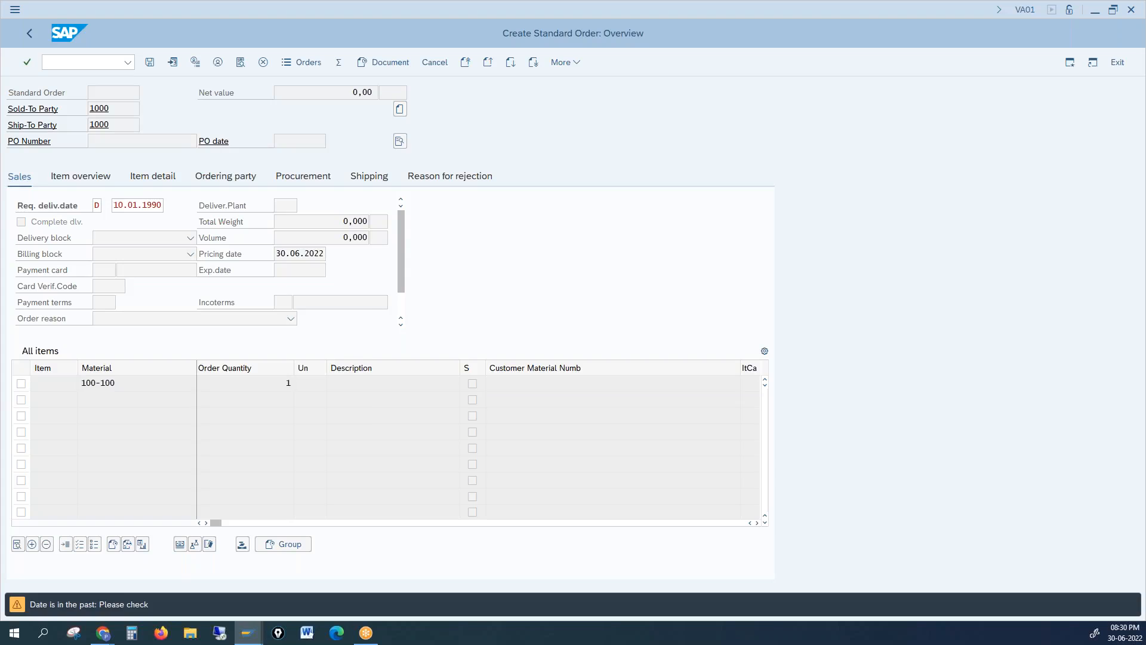
key("Return")
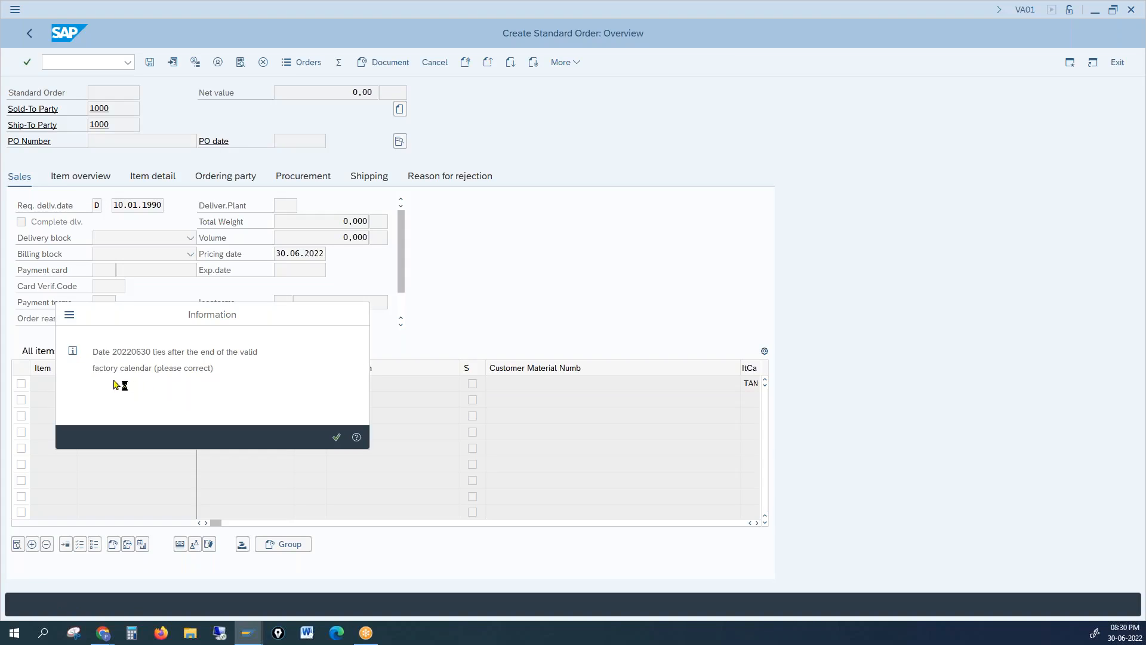
key("Return")
Open the pricing conditions of the 100-100 item and examine the KF00 Freight line's amount and condition value
double_click(114, 385)
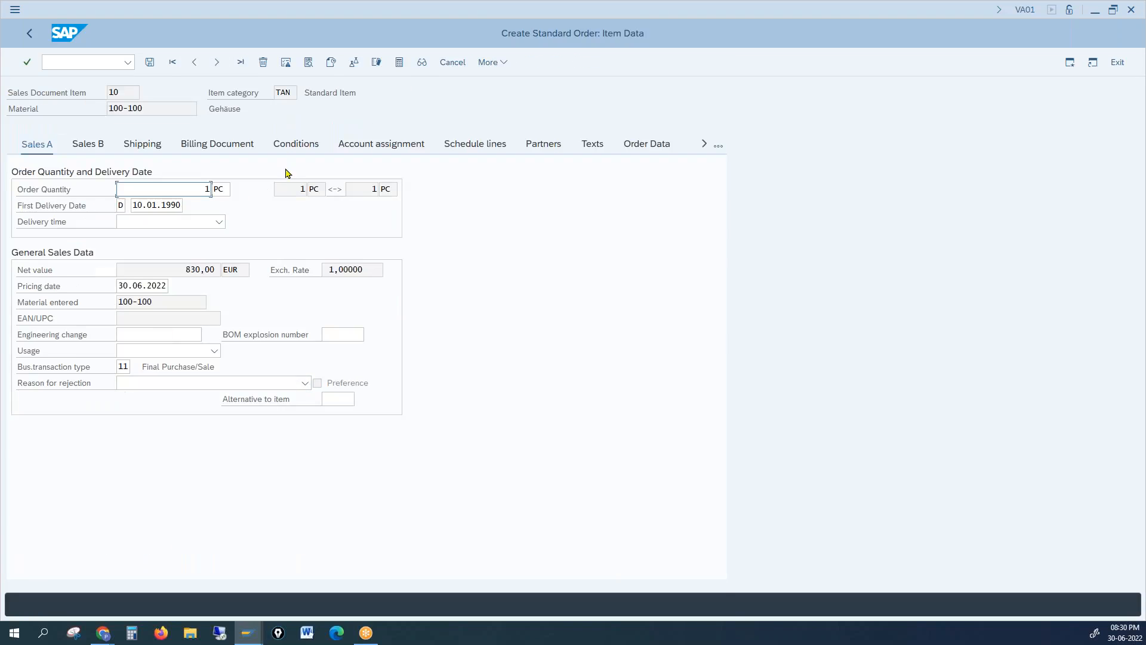
left_click(296, 145)
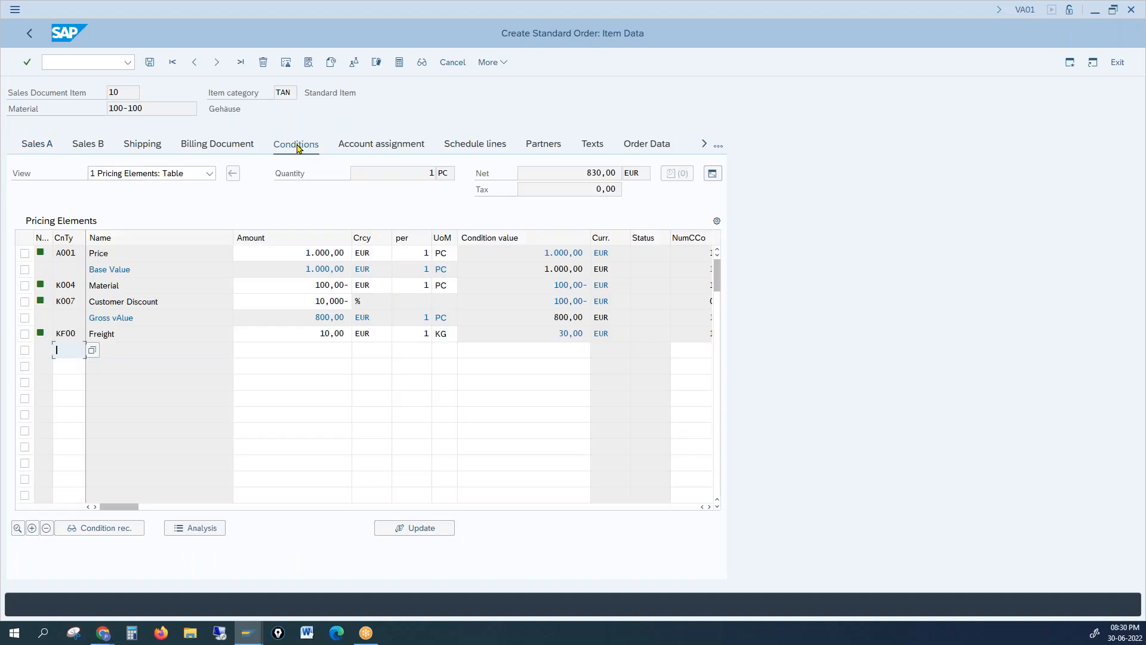
left_click(25, 335)
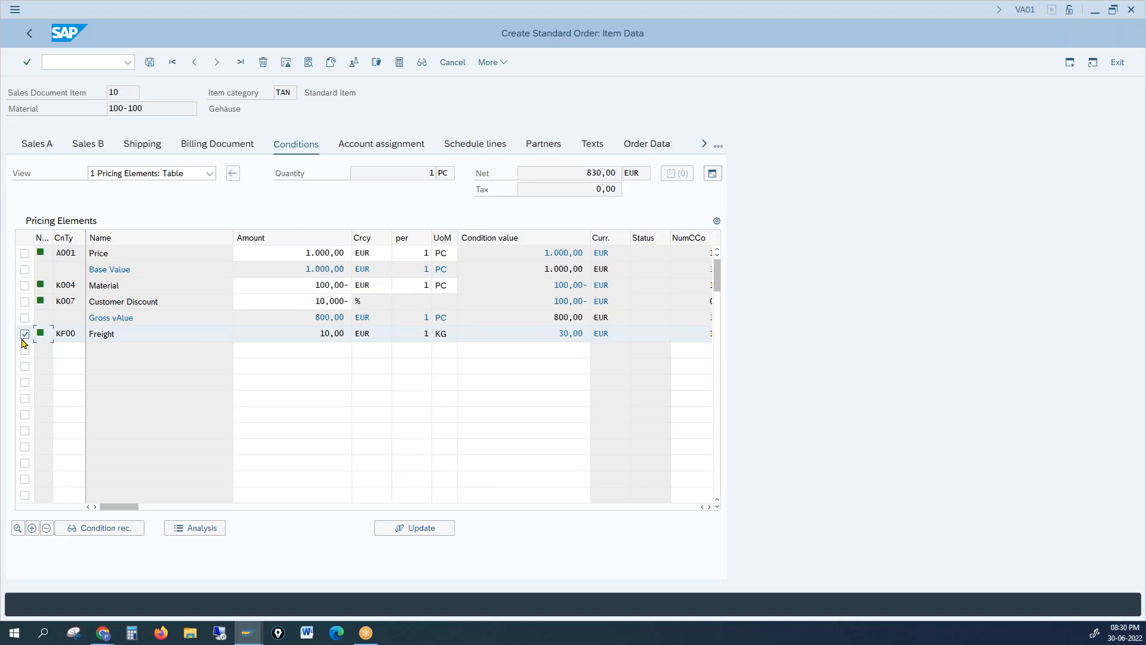
left_click_drag(308, 336, 361, 334)
left_click_drag(570, 335, 560, 337)
left_click(548, 338)
Check the item's net weight and gross weight in its shipping data
left_click(142, 146)
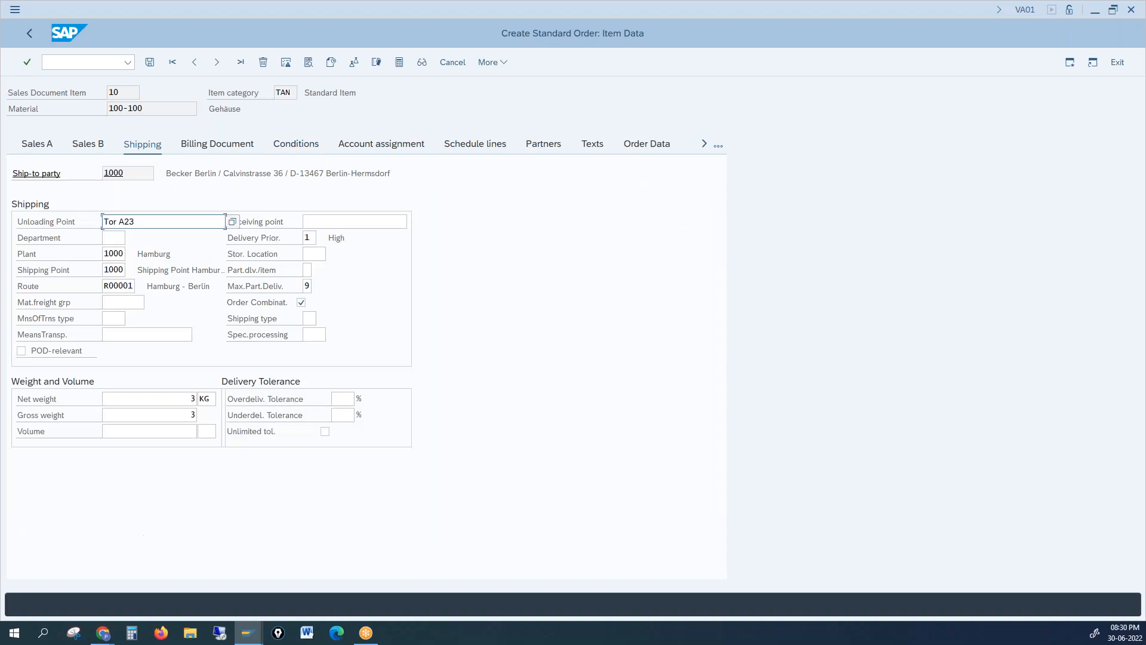
left_click(161, 397)
left_click(157, 414)
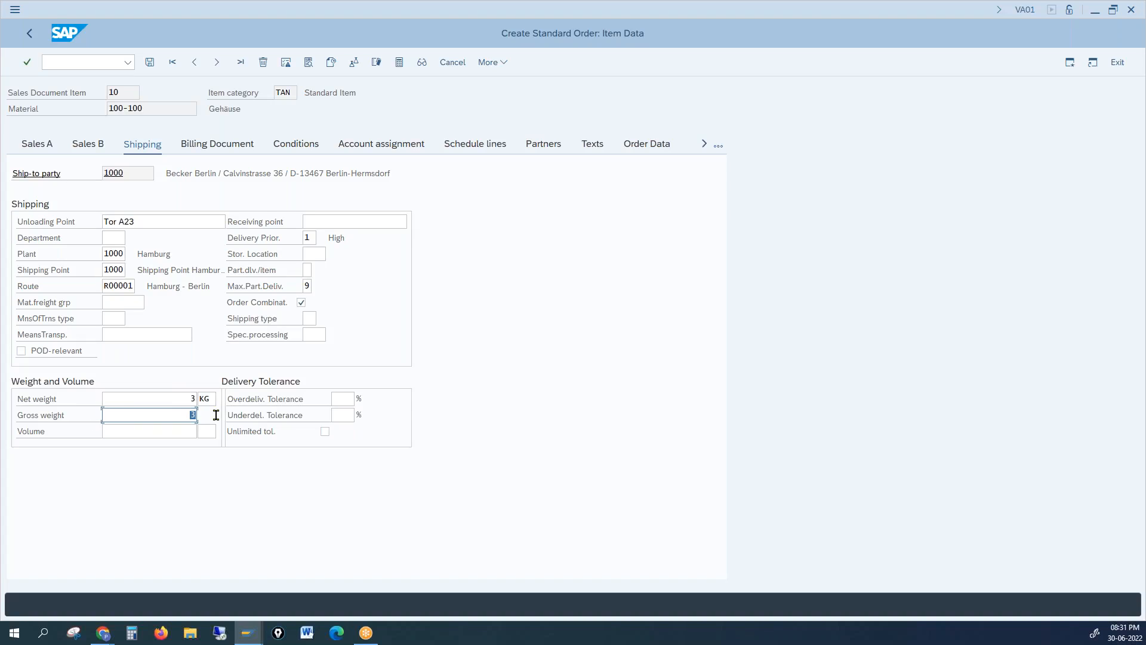
Return to the item's pricing conditions and compare the Freight amount and condition value with the net value
left_click(298, 146)
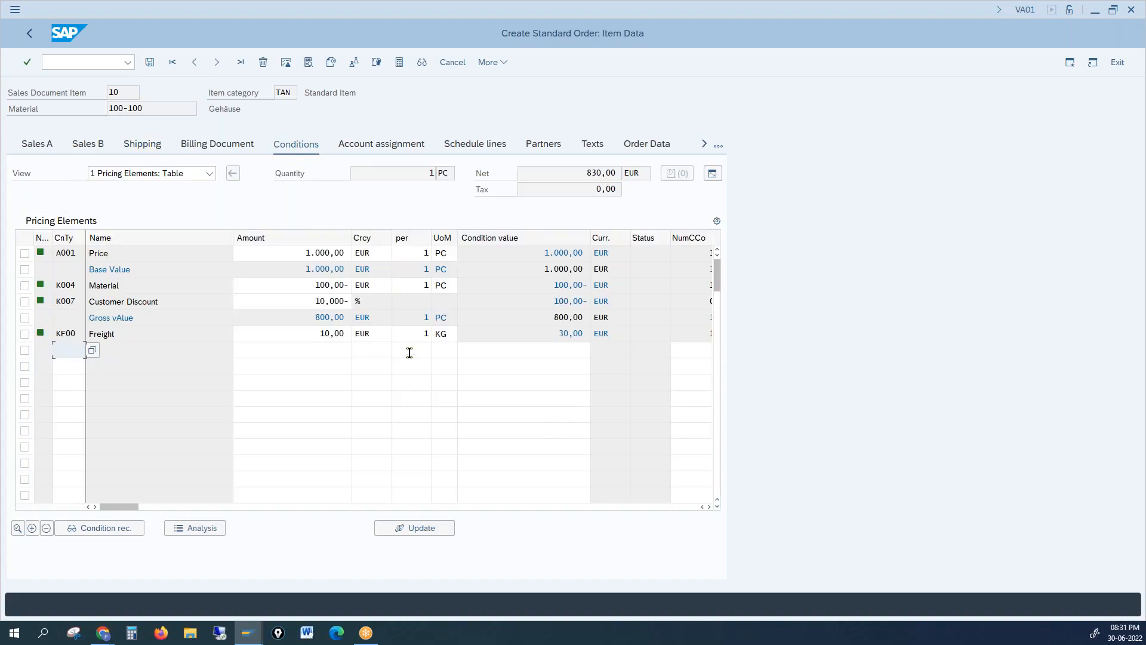
double_click(299, 335)
double_click(513, 334)
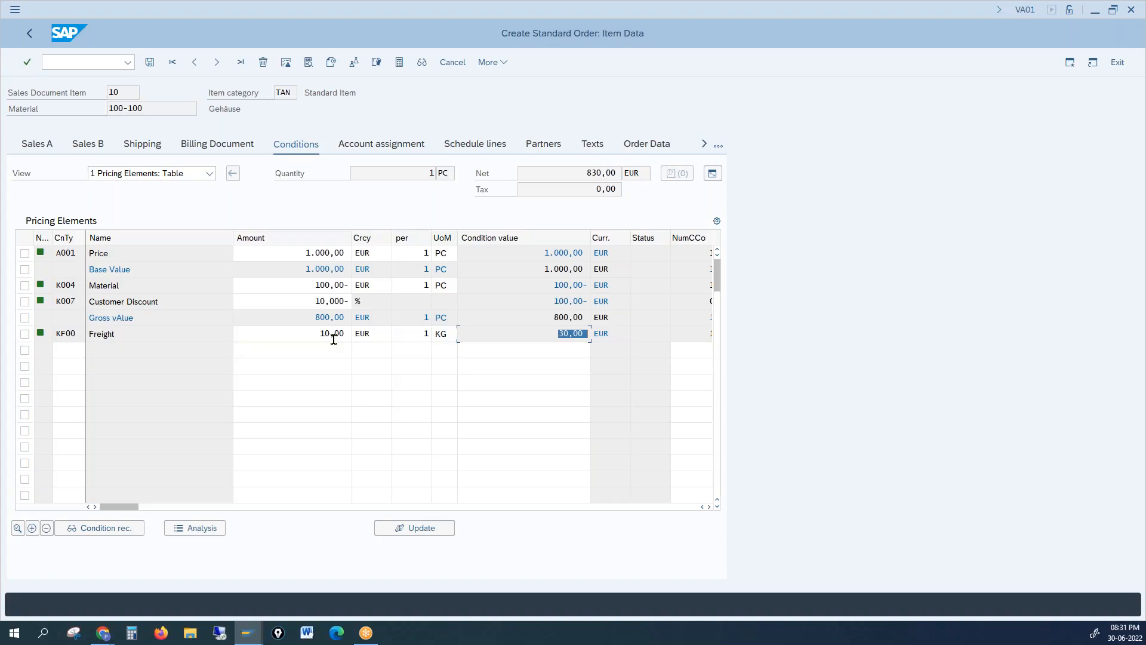
mouse_move(587, 172)
left_mouse_down()
mouse_move(615, 172)
mouse_move(588, 173)
left_mouse_up()
left_click_drag(315, 317, 345, 333)
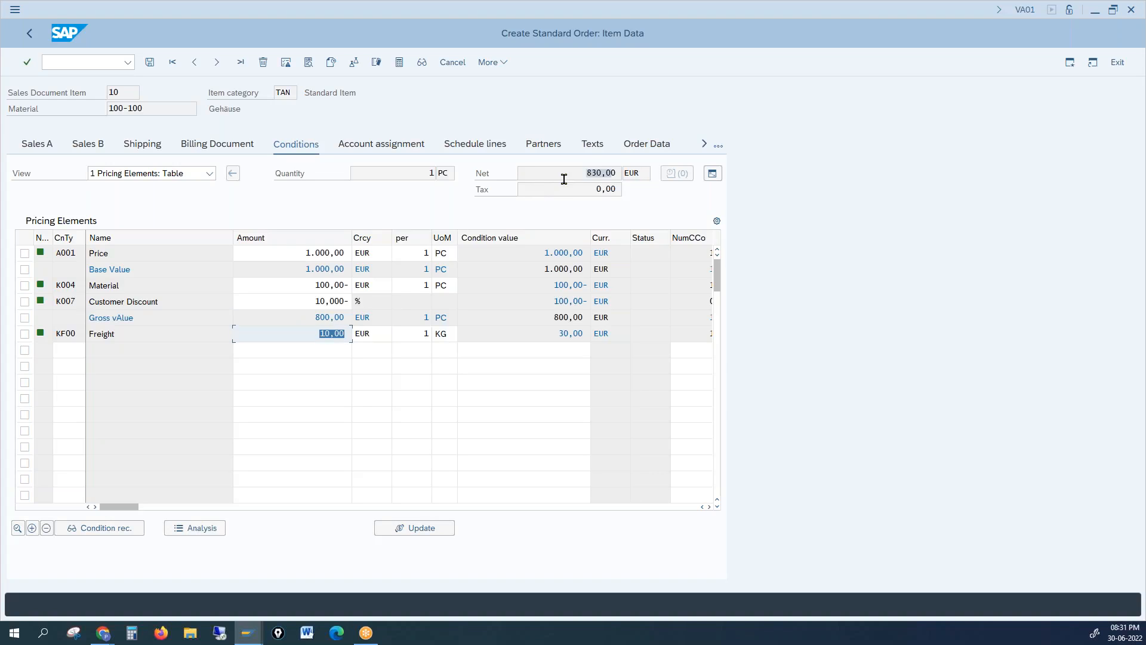
left_click_drag(587, 173, 595, 175)
left_click(262, 356)
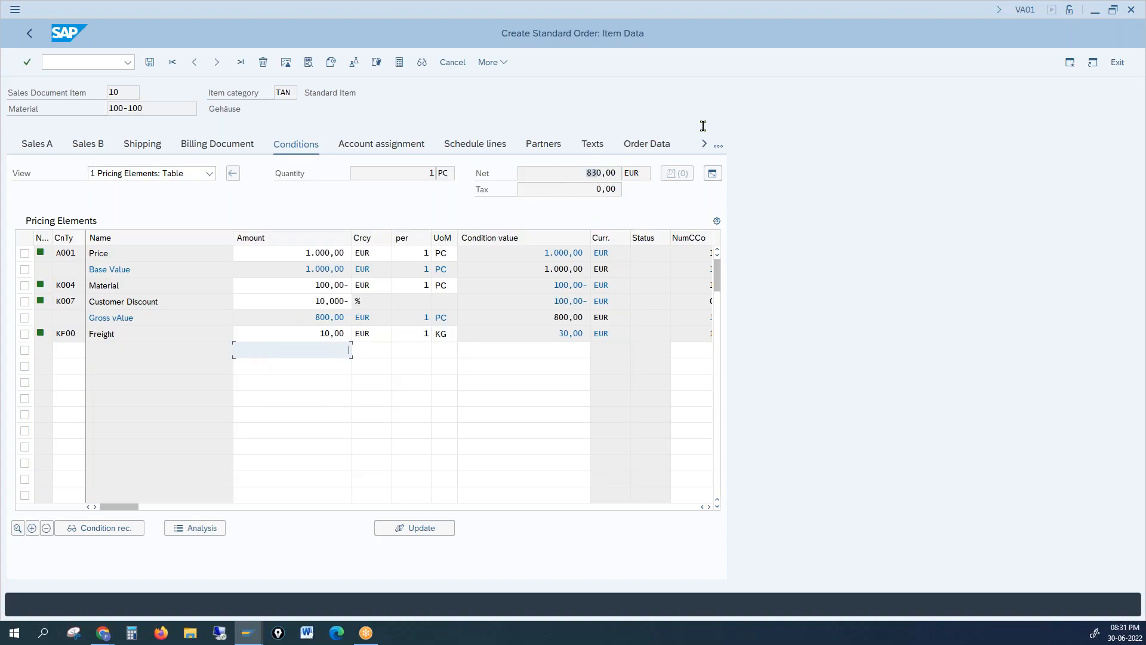
left_click(585, 172)
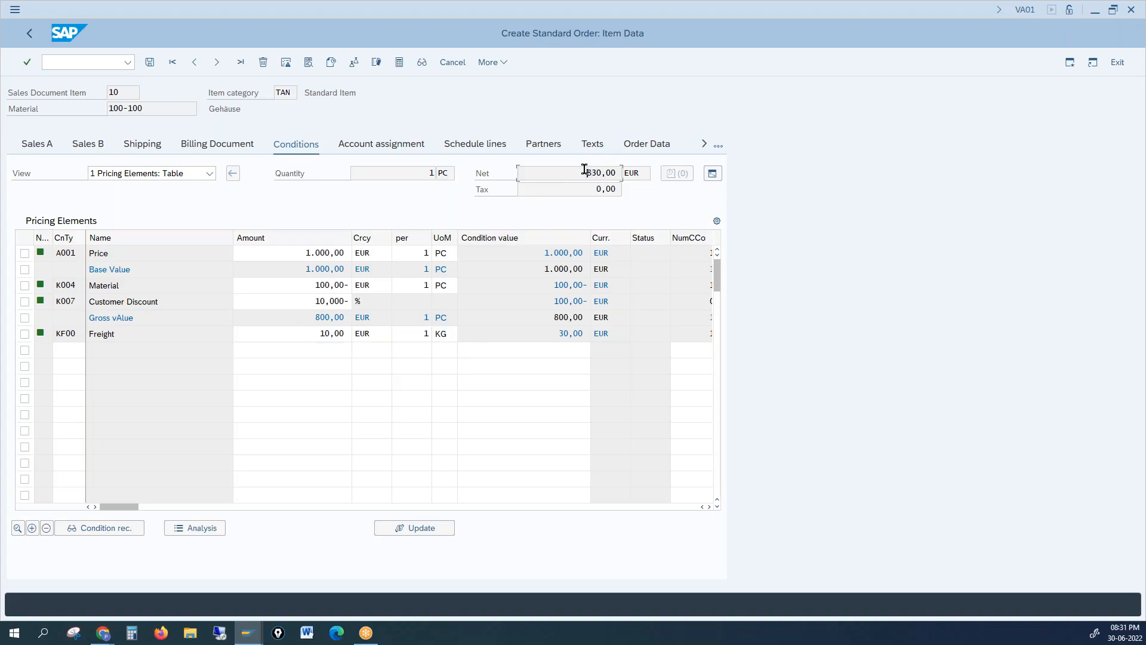
Review the Gross vAlue and Base Value subtotal lines among the item's pricing elements
left_click(324, 352)
left_click_drag(138, 317, 60, 302)
left_click_drag(151, 268, 87, 270)
left_click(275, 344)
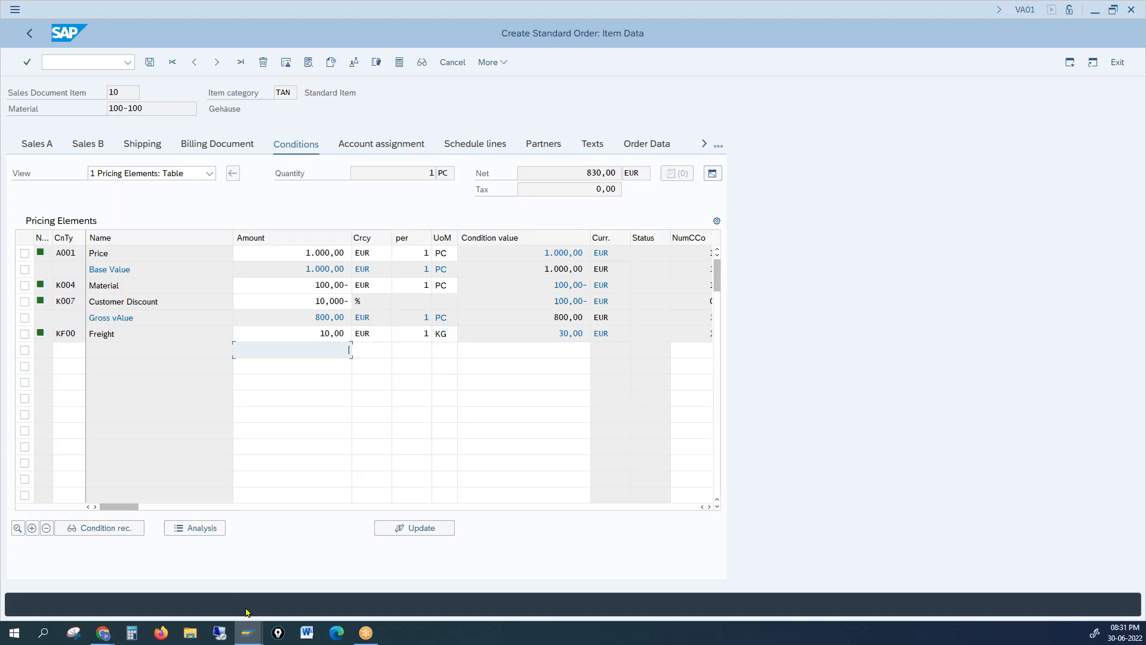
Add step 70 with the description Net Value to the control data of pricing procedure A001
left_click(248, 633)
left_click(260, 595)
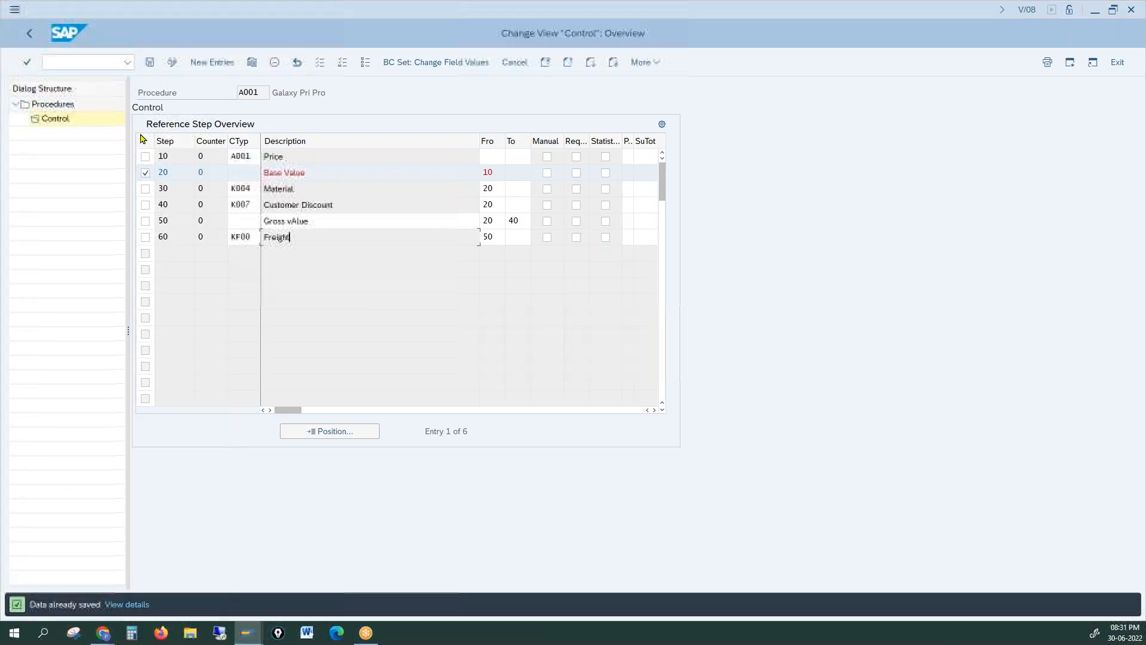
left_click(212, 62)
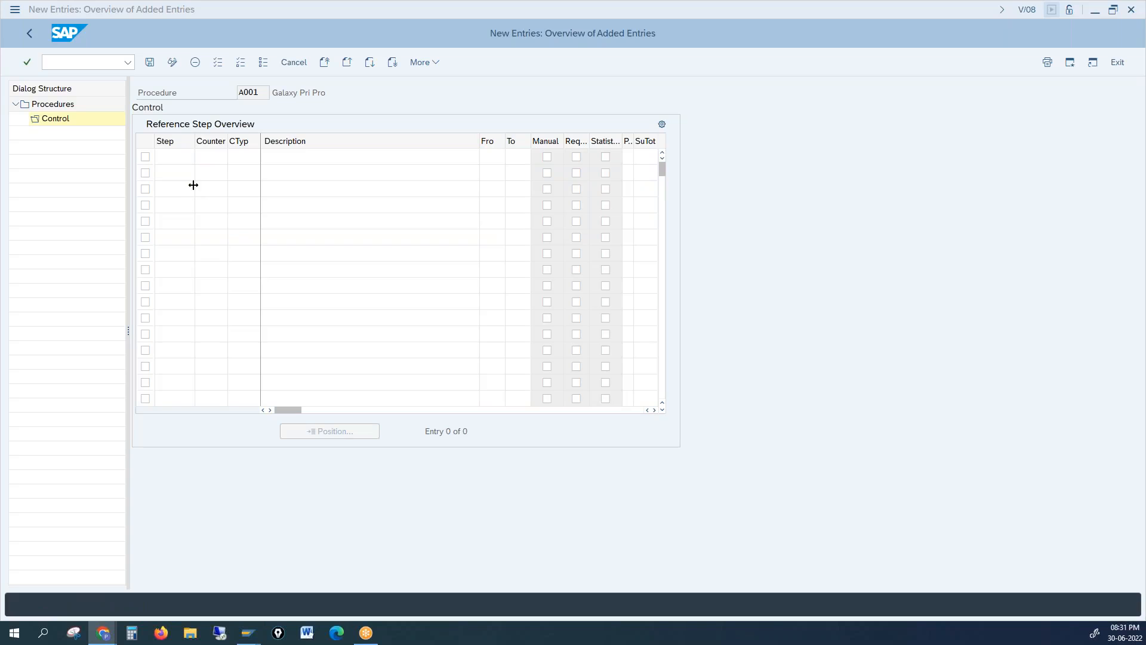
left_click(174, 152)
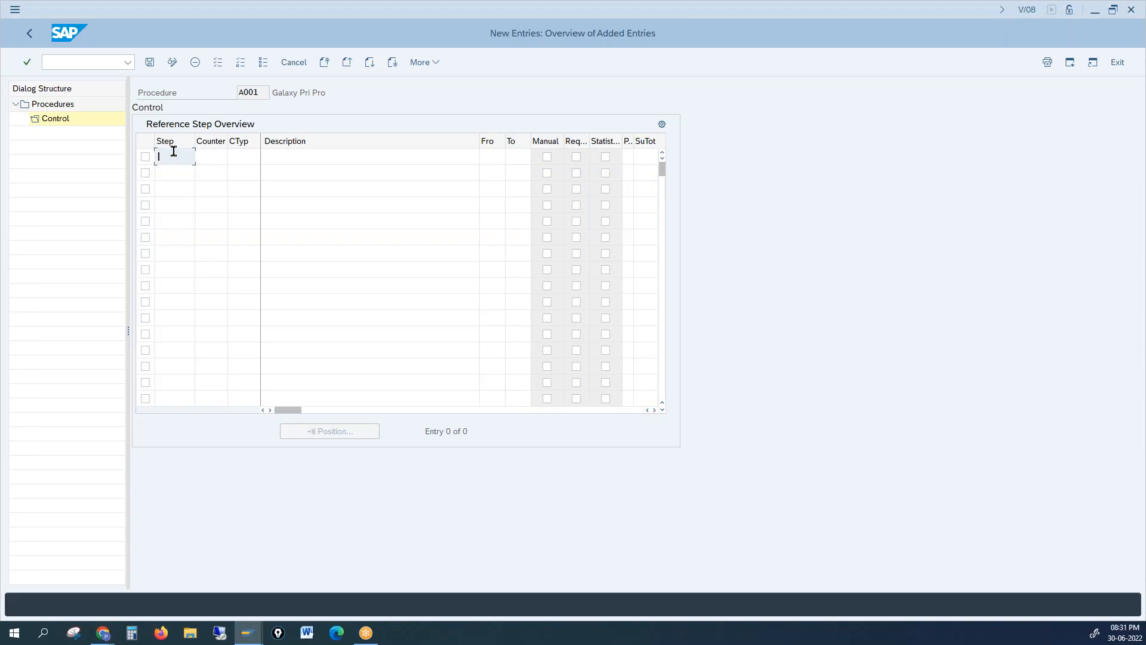
type("70")
left_click(251, 156)
left_click(306, 154)
type("Net V")
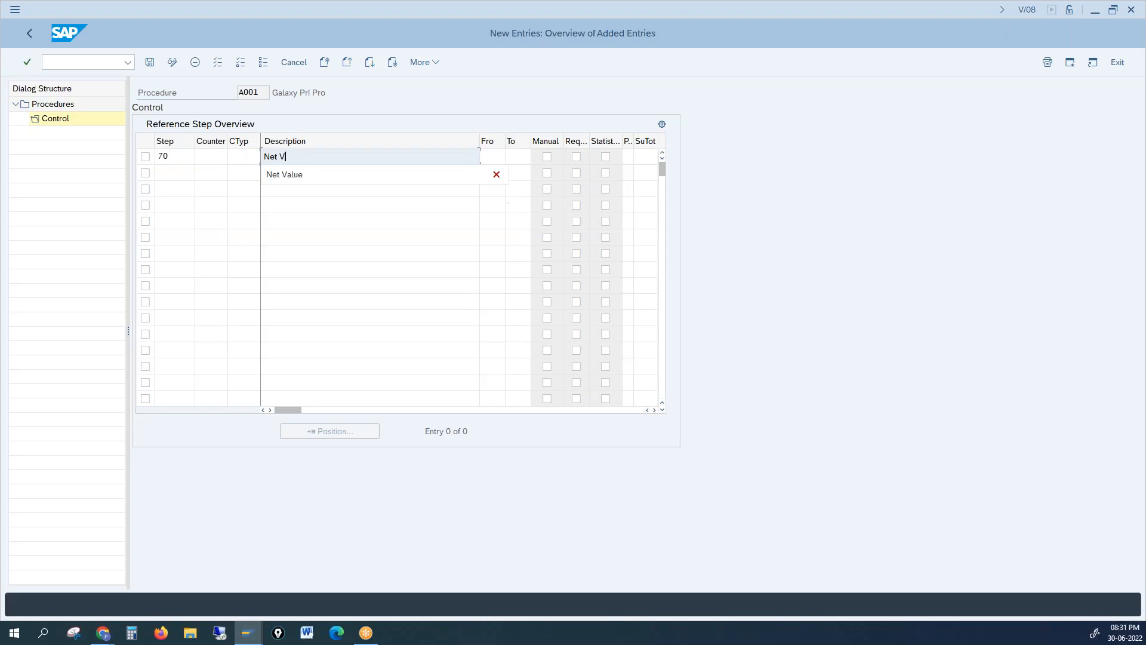
type("alue")
key("Return")
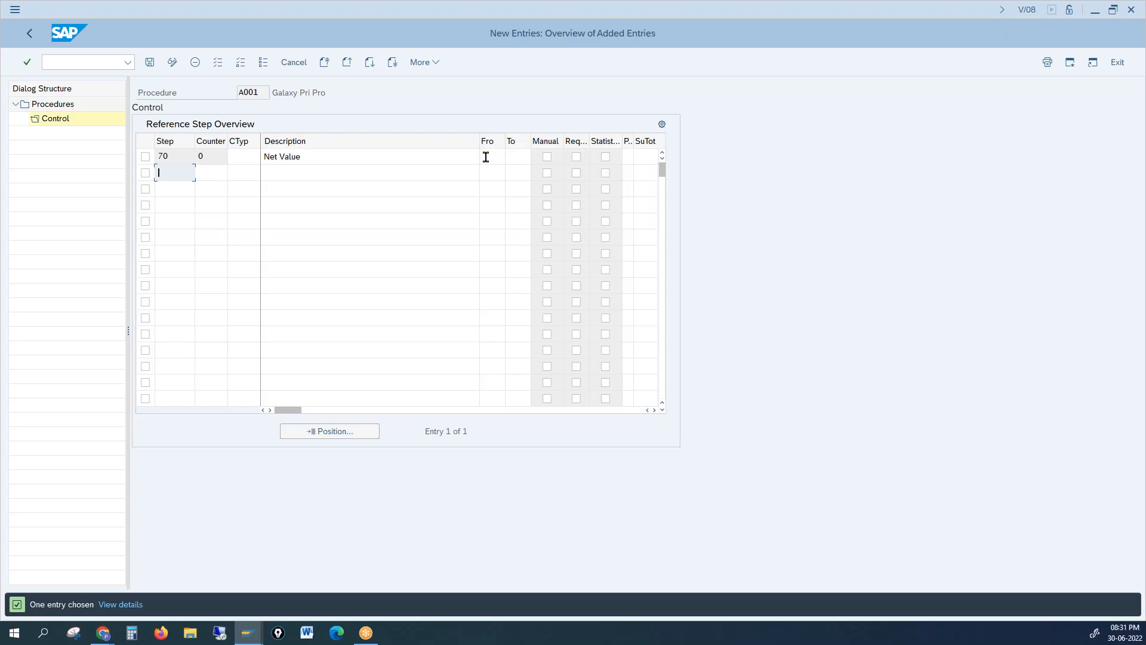
left_click(34, 35)
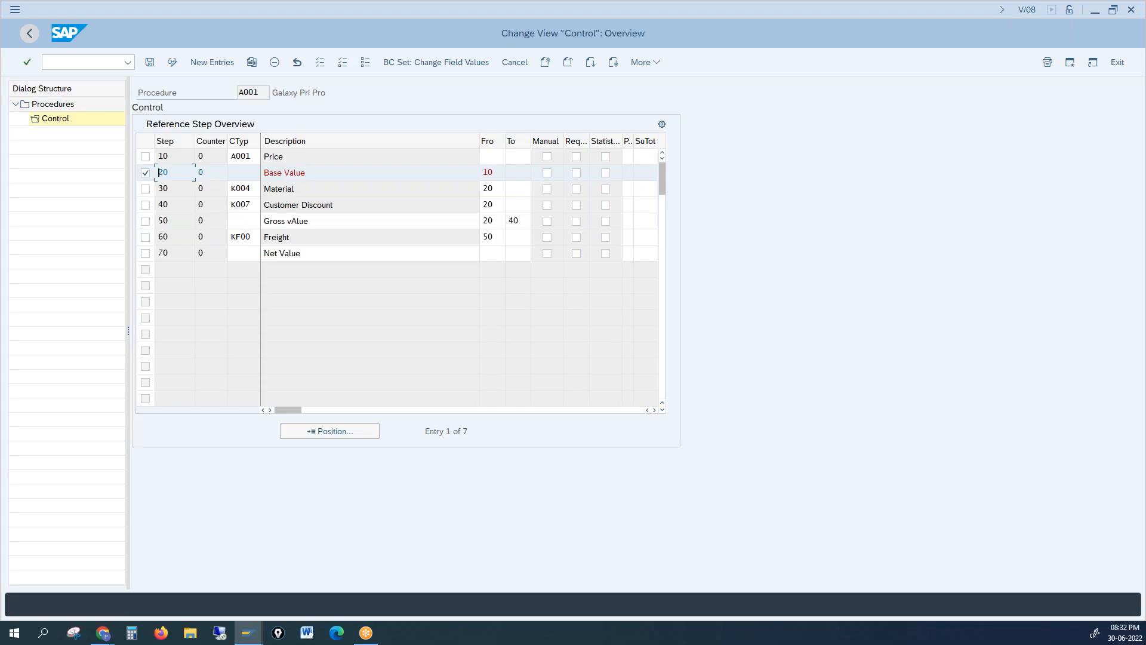
Set the Net Value row's reference range from step 50 to step 60
left_click(496, 252)
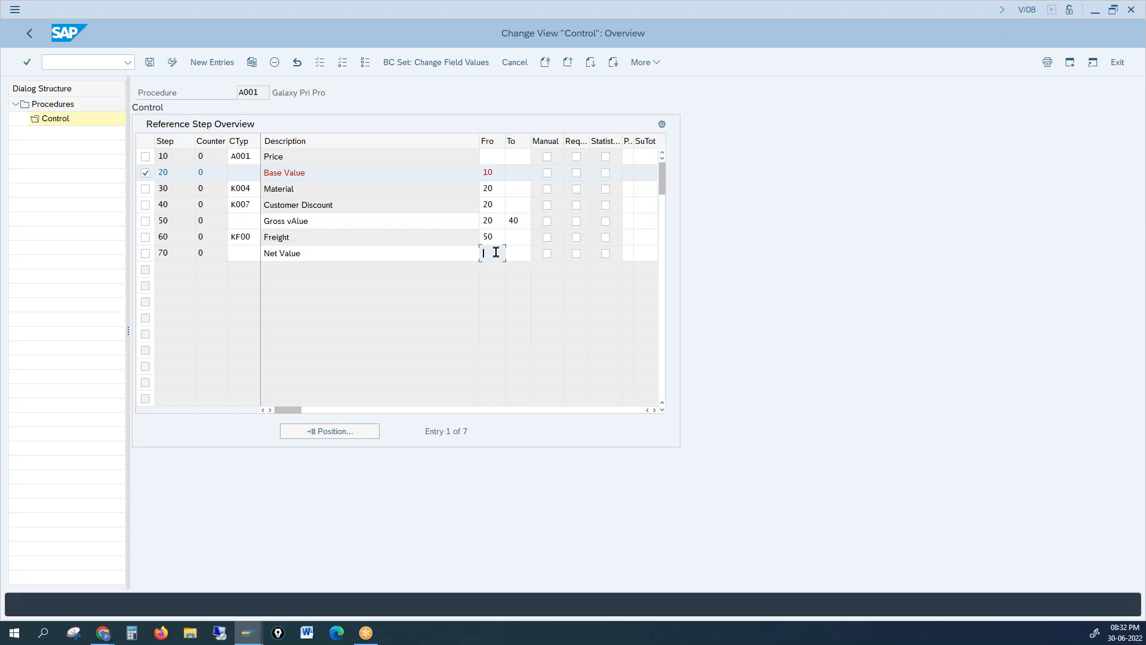
type("50")
left_click_drag(179, 222, 156, 234)
left_click_drag(321, 220, 262, 231)
left_click_drag(178, 221, 153, 232)
left_click(510, 253)
type("60")
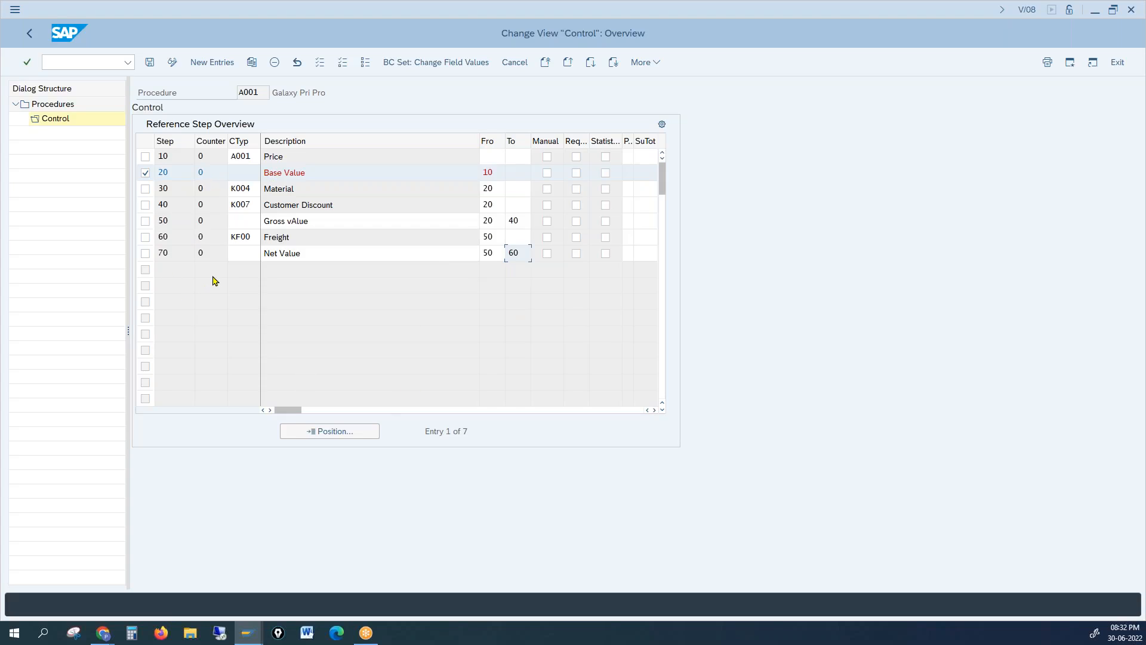
Review the discount, Gross vAlue and Freight rows against Net Value's reference steps and save the pricing procedure
left_click(248, 191)
left_click(246, 201)
double_click(273, 235)
left_click(184, 241)
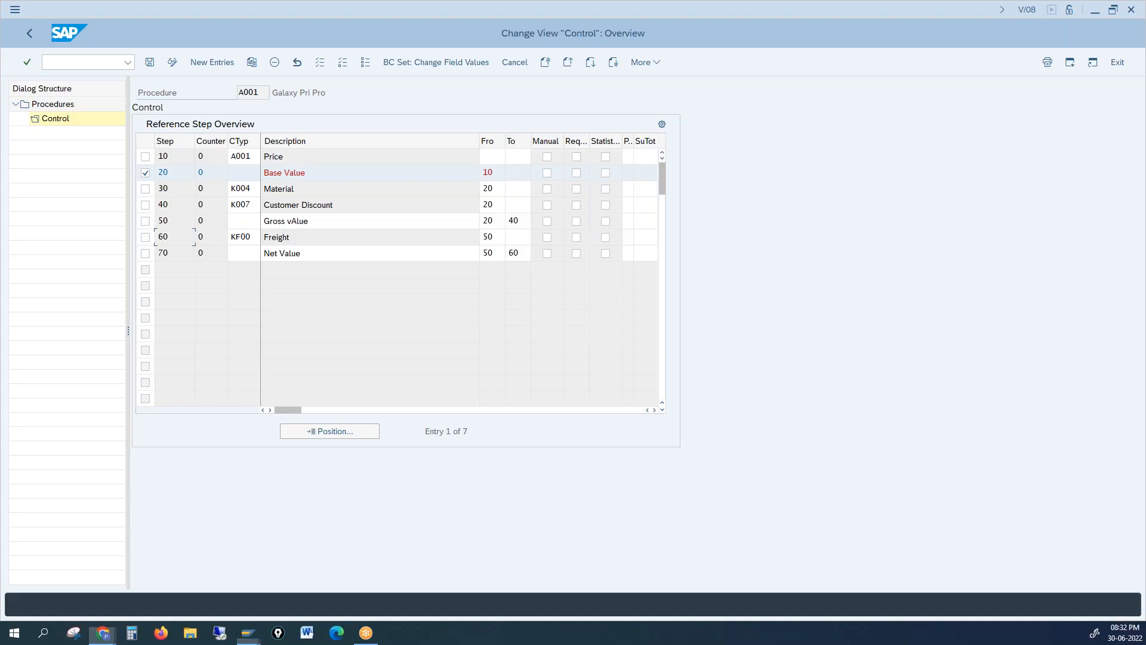
key("alt+Tab")
left_click(488, 253)
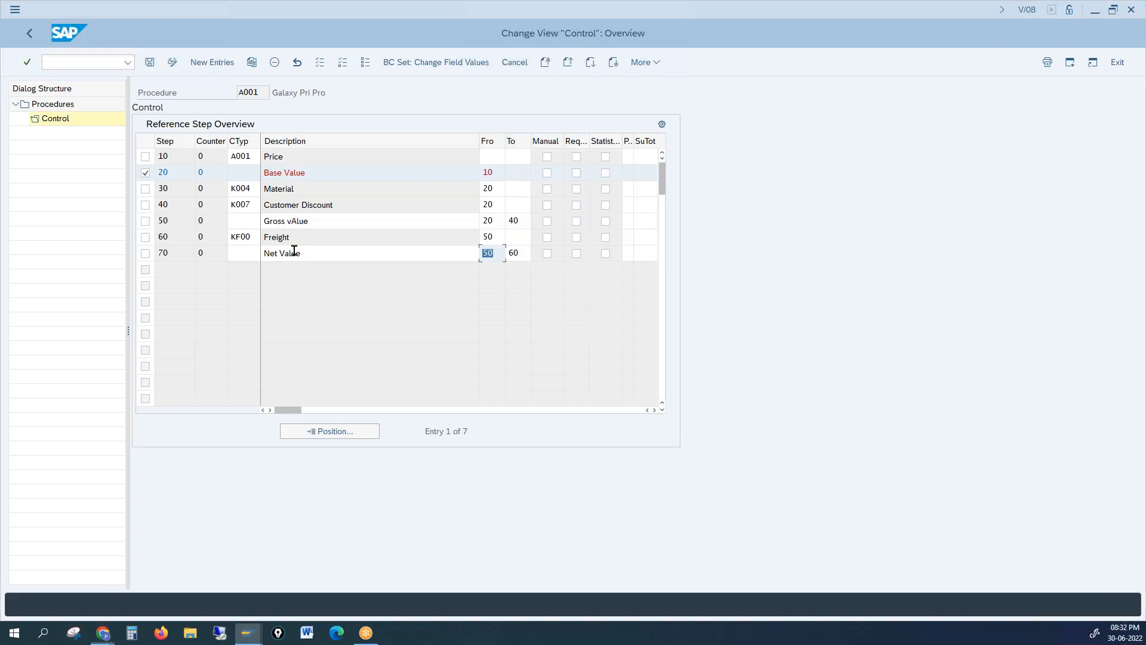
left_click_drag(333, 219, 258, 235)
mouse_move(175, 217)
left_mouse_down()
mouse_move(158, 216)
mouse_move(159, 231)
left_mouse_up()
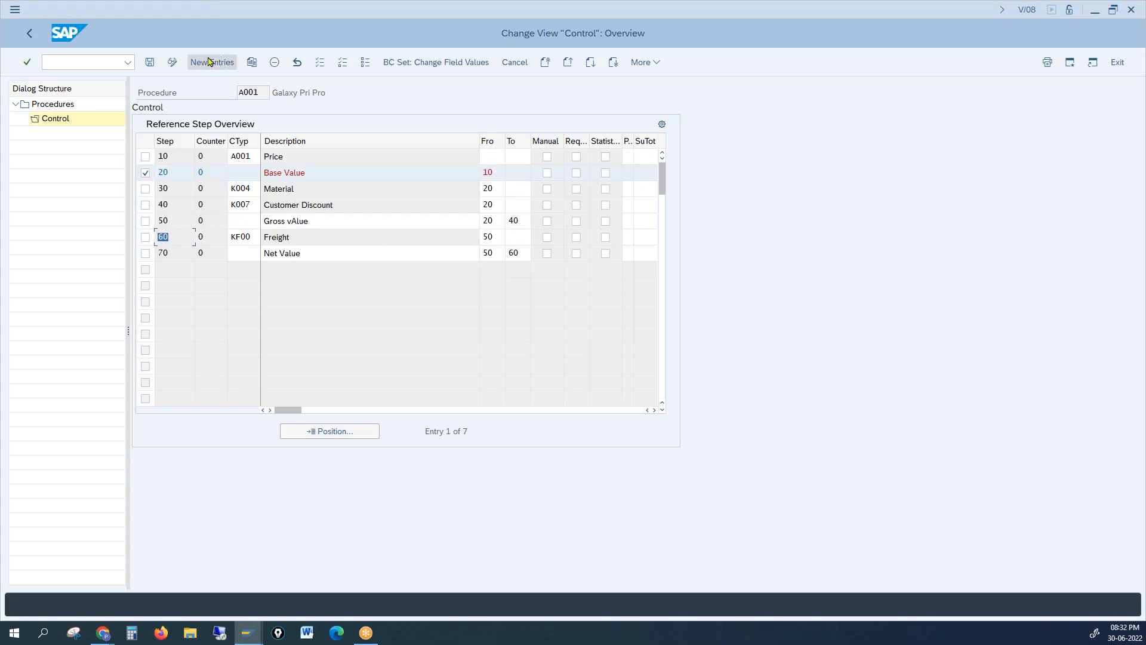
left_click(152, 66)
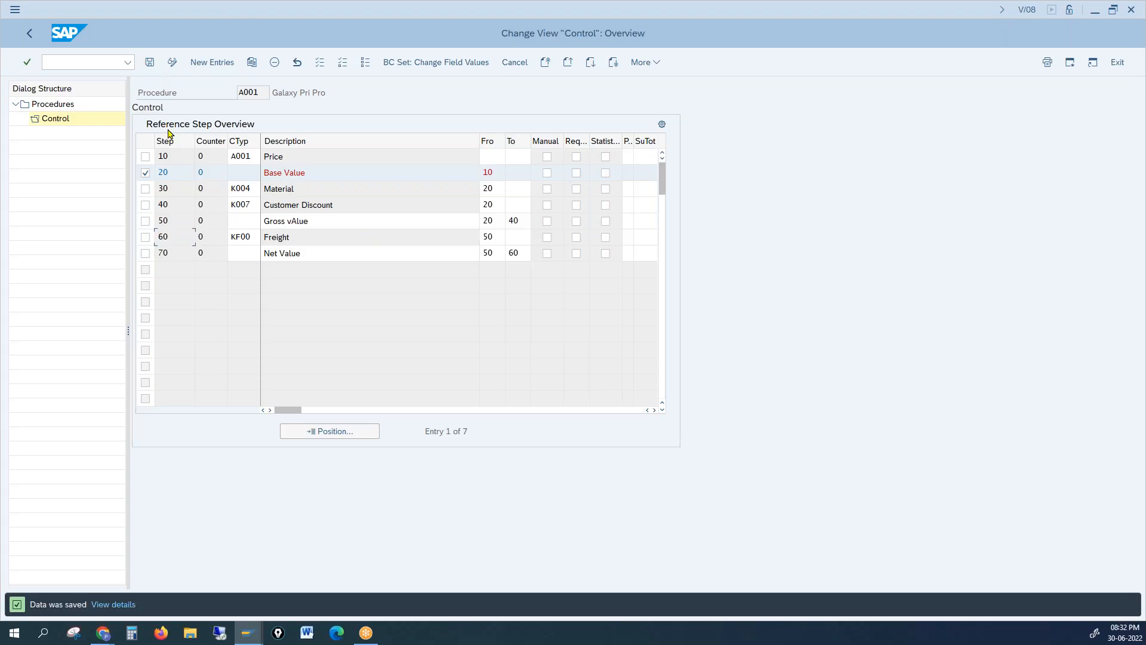
Start a new standard order in VA01 and enter the customer number as sold-to and ship-to party
mouse_move(255, 633)
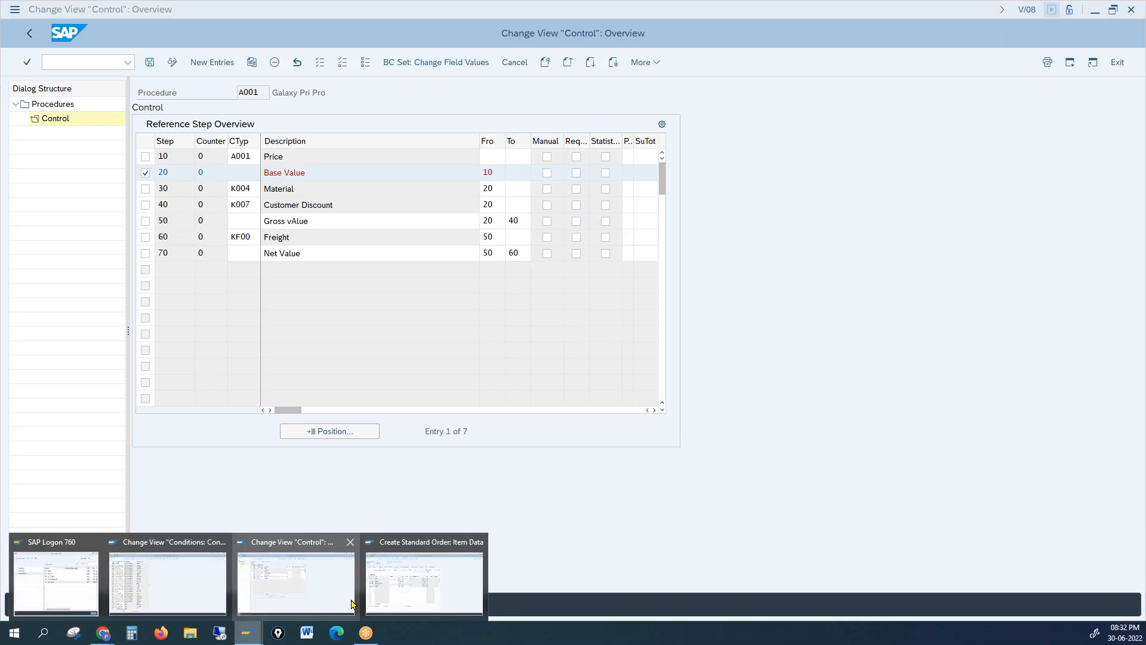
left_click(395, 597)
left_click(93, 60)
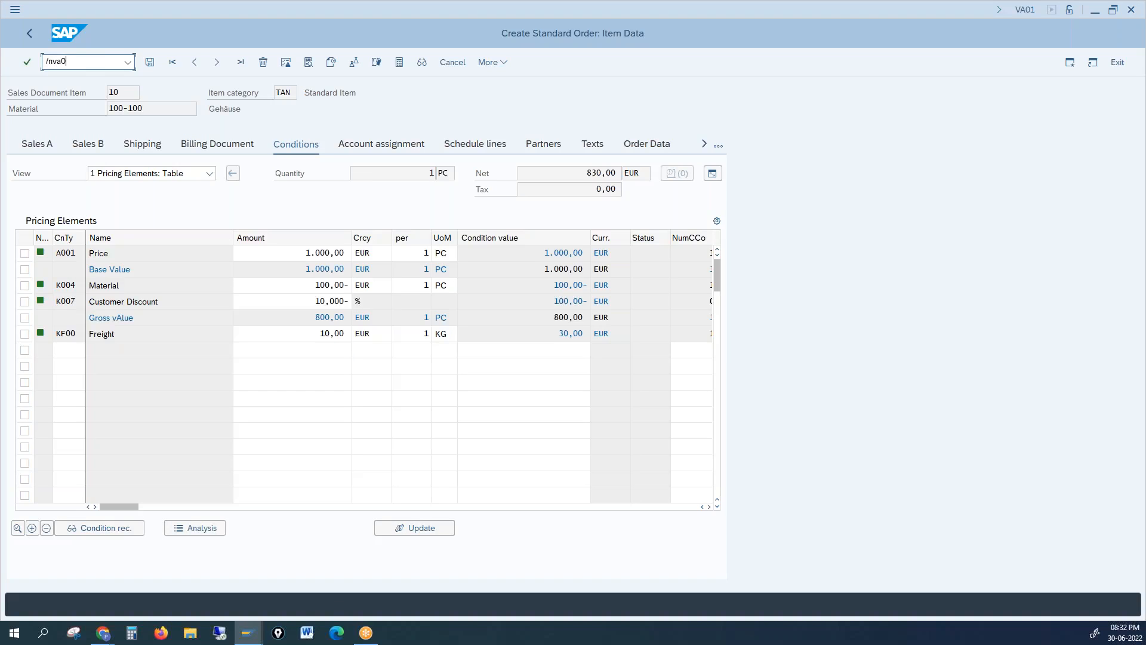
key("Return")
key("Return")
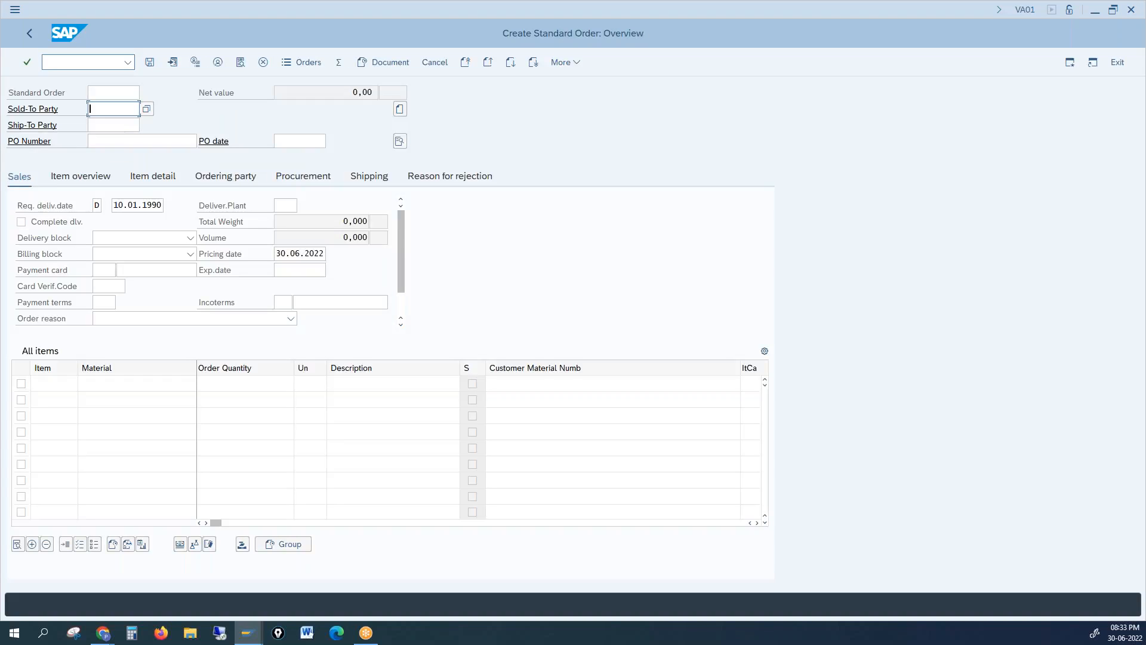
type("1000")
key("Tab")
type("1")
left_click(106, 144)
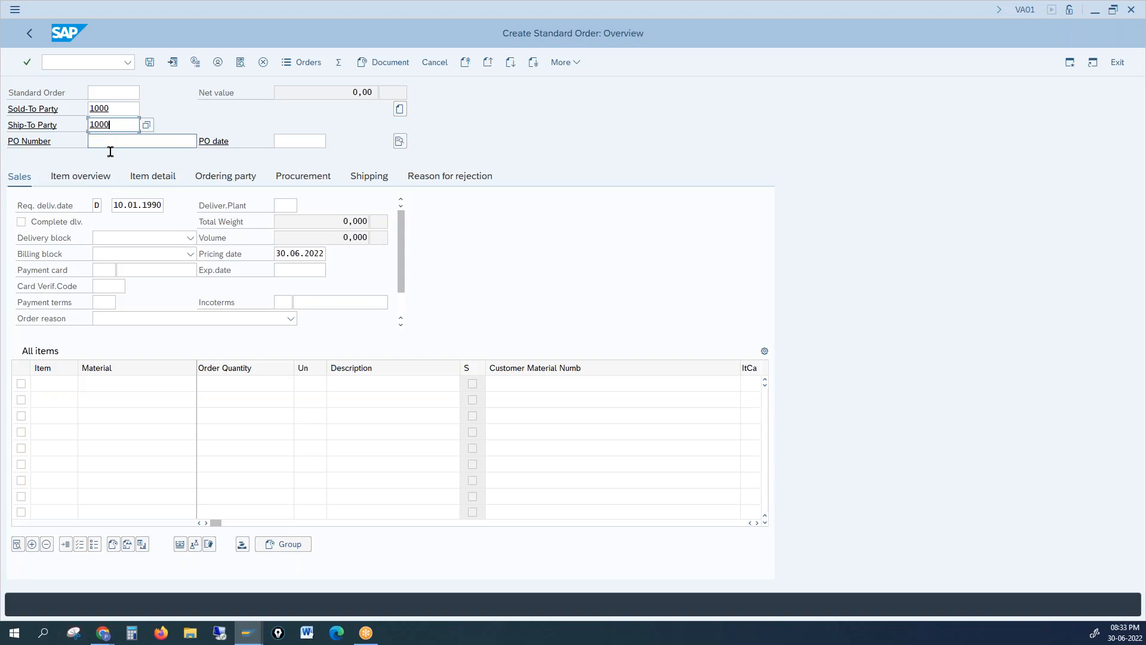
Add material 100-100 with order quantity 1 to the order and accept the requested delivery date
left_click(122, 387)
type("1")
left_click(124, 400)
left_click(246, 386)
type("1")
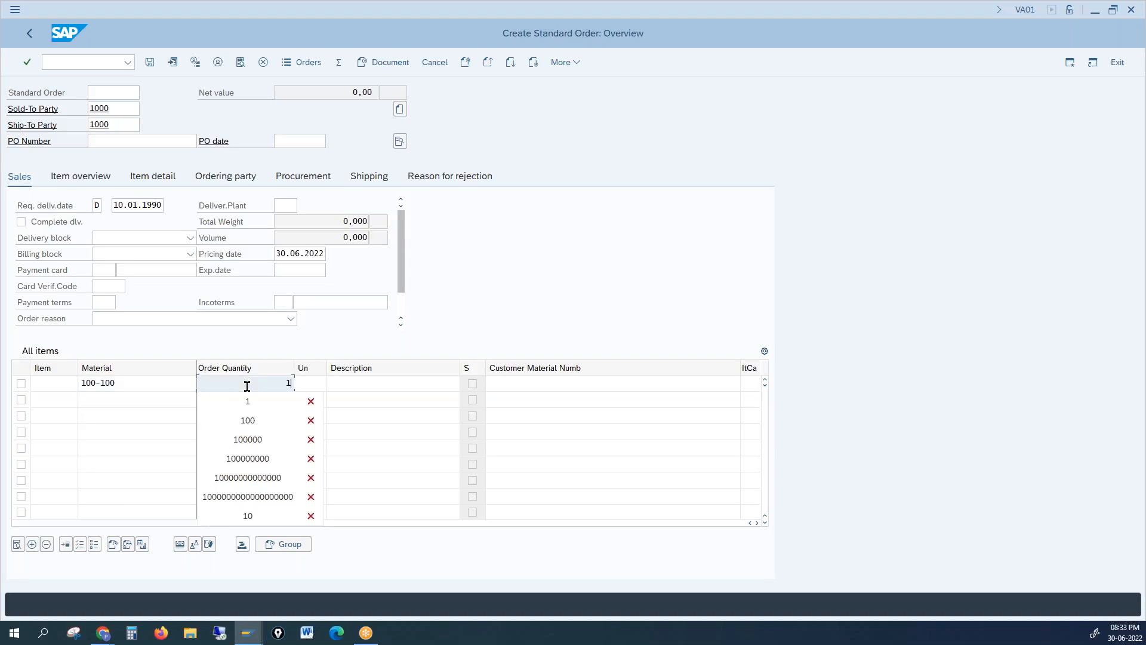
key("Return")
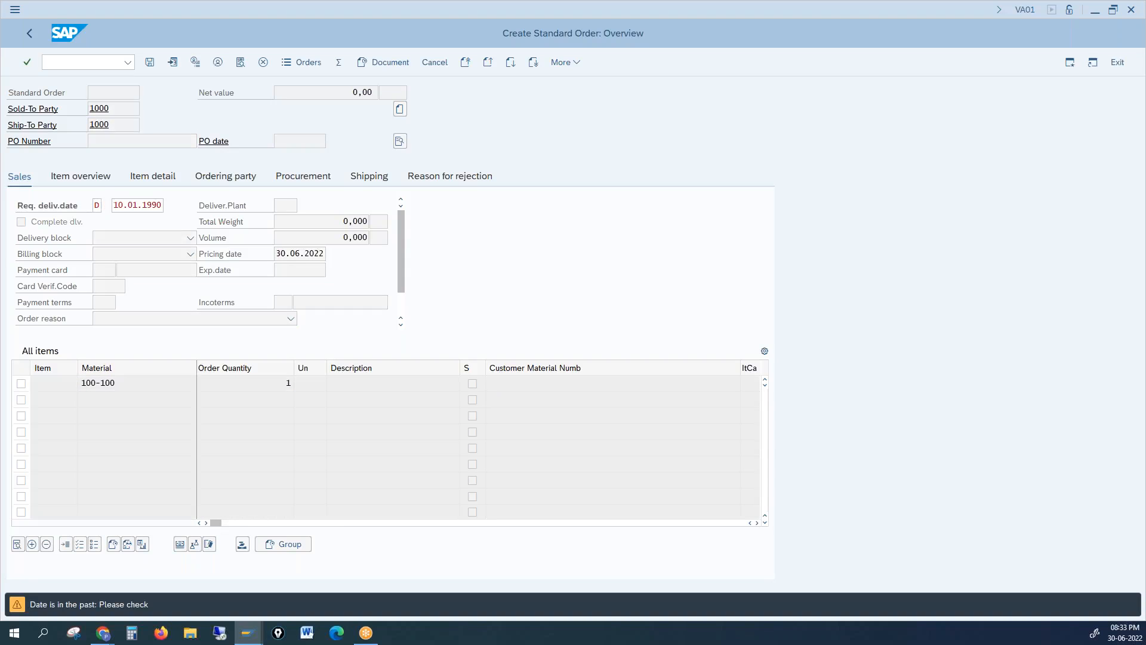
key("Return")
key("Return")
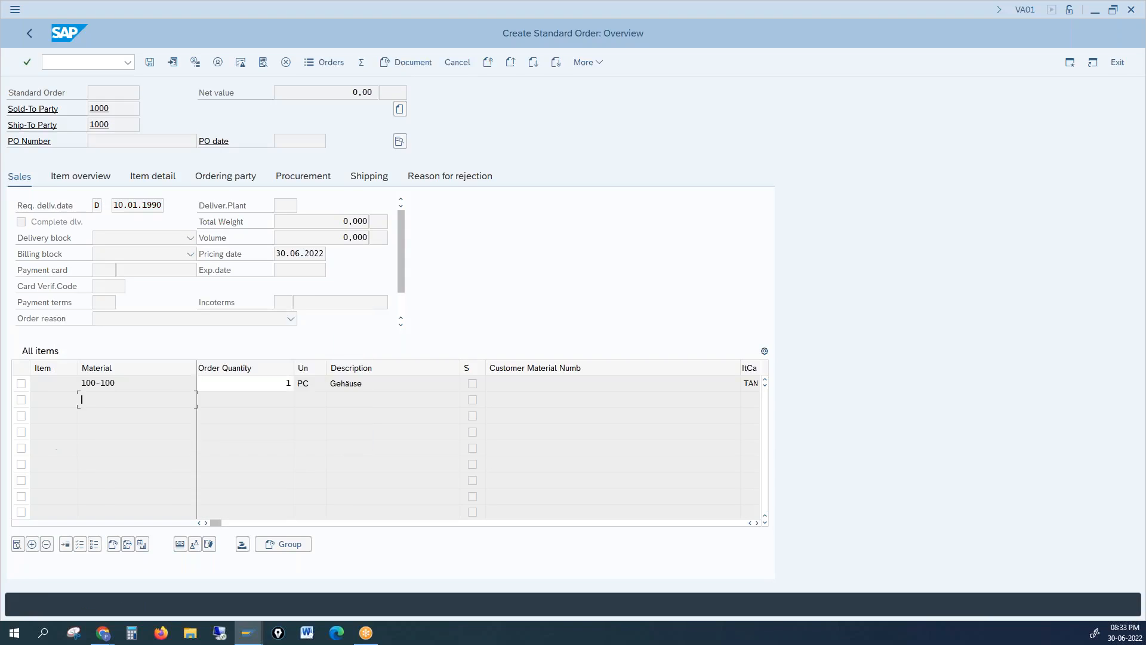
Open the 100-100 item's pricing conditions and compare the Net Value line with the item's net amount
double_click(246, 385)
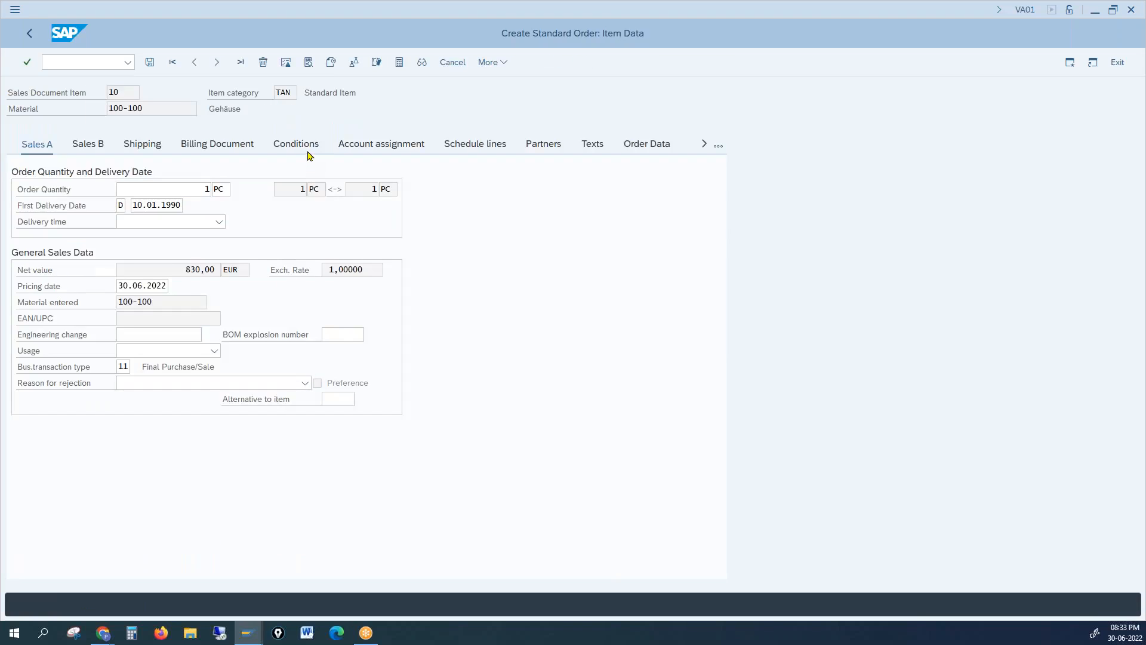
left_click(309, 154)
left_click_drag(89, 350, 130, 352)
left_click_drag(575, 171, 557, 209)
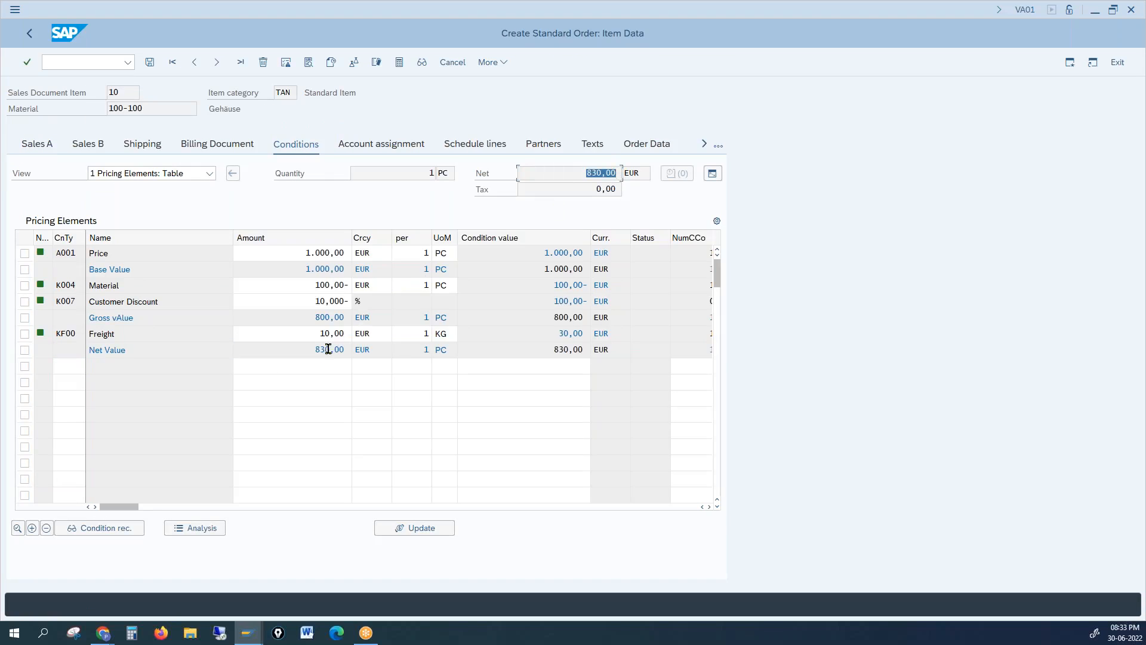
left_click_drag(312, 352, 334, 351)
Trace how the price, discount, Gross vAlue and Freight lines lead to the Net Value amount
double_click(122, 253)
left_click_drag(127, 287, 113, 288)
double_click(303, 317)
left_click(326, 316)
double_click(326, 316)
double_click(341, 332)
double_click(340, 348)
left_click(308, 349)
double_click(307, 349)
left_click(307, 364)
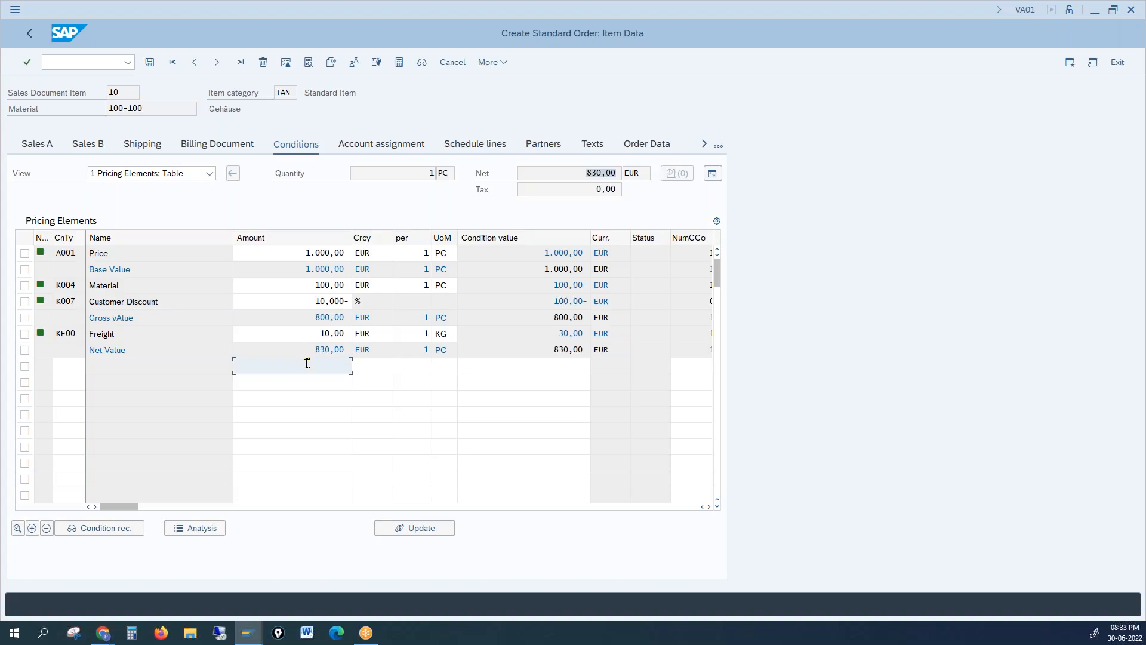
left_click(309, 382)
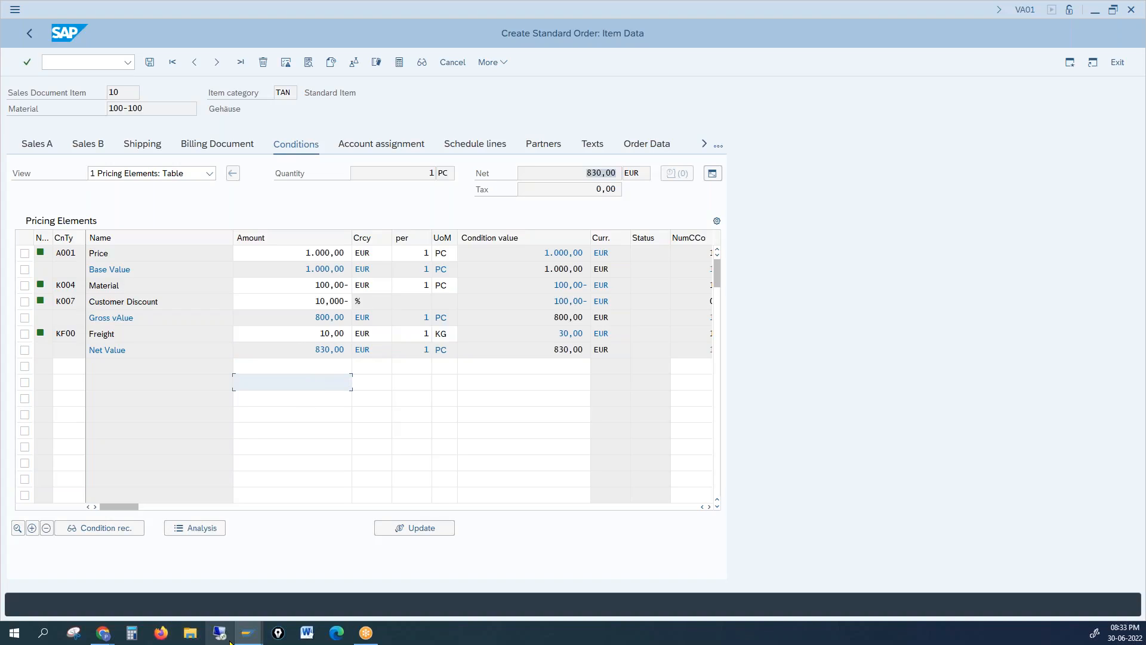
Add step 80 with condition type MWST to the control data of pricing procedure A001
mouse_move(247, 639)
left_click(296, 579)
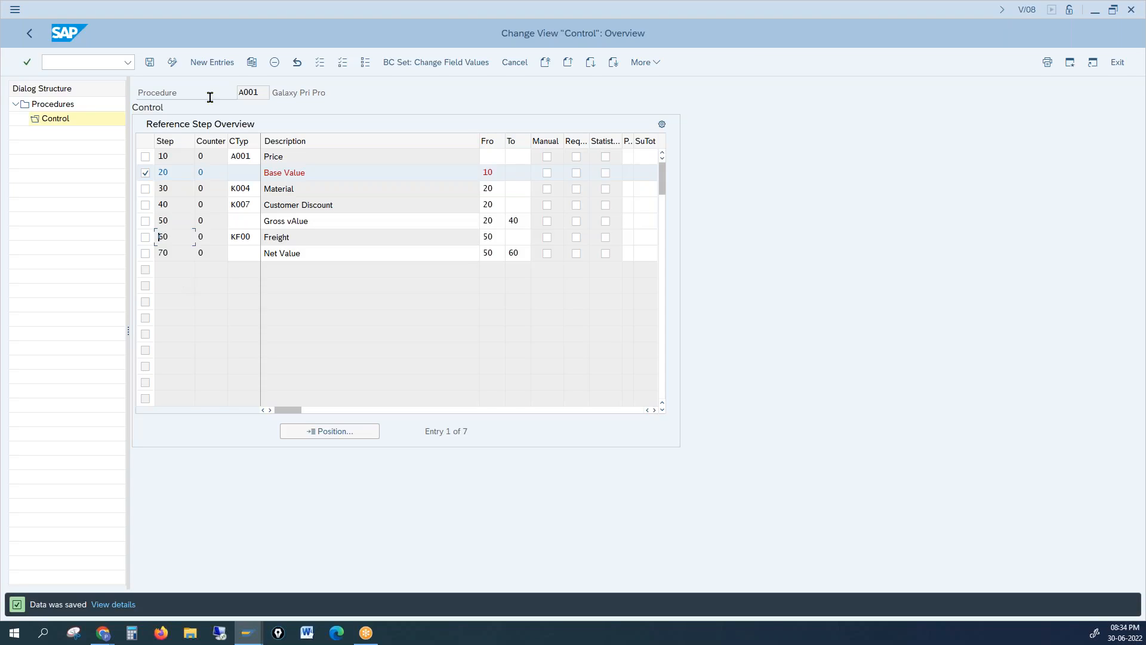
left_click(215, 62)
type("80")
left_click(249, 157)
type("Mwst")
key("Return")
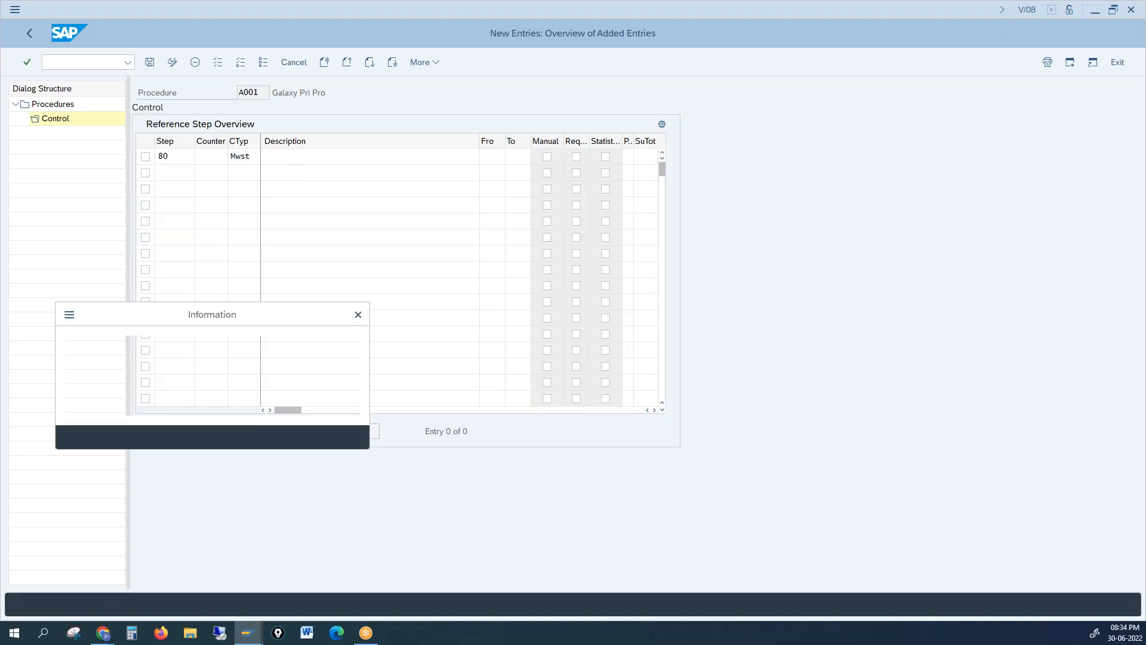
key("Return")
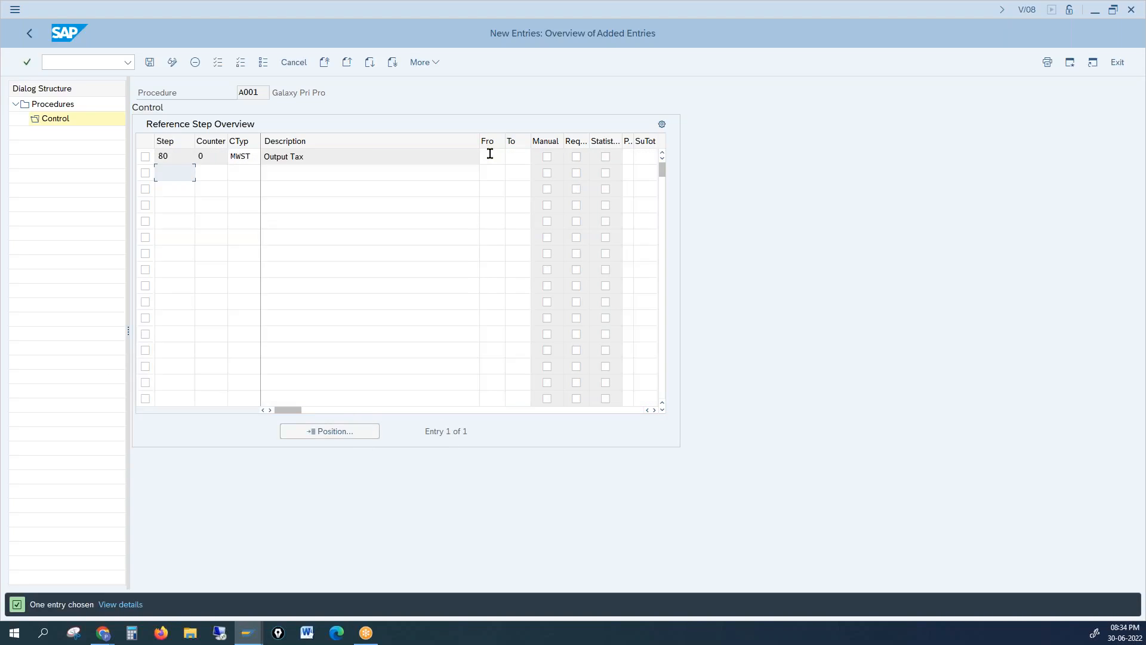
Set the Output Tax row's from-step to 70 and save the pricing procedure
left_click(492, 157)
type("70")
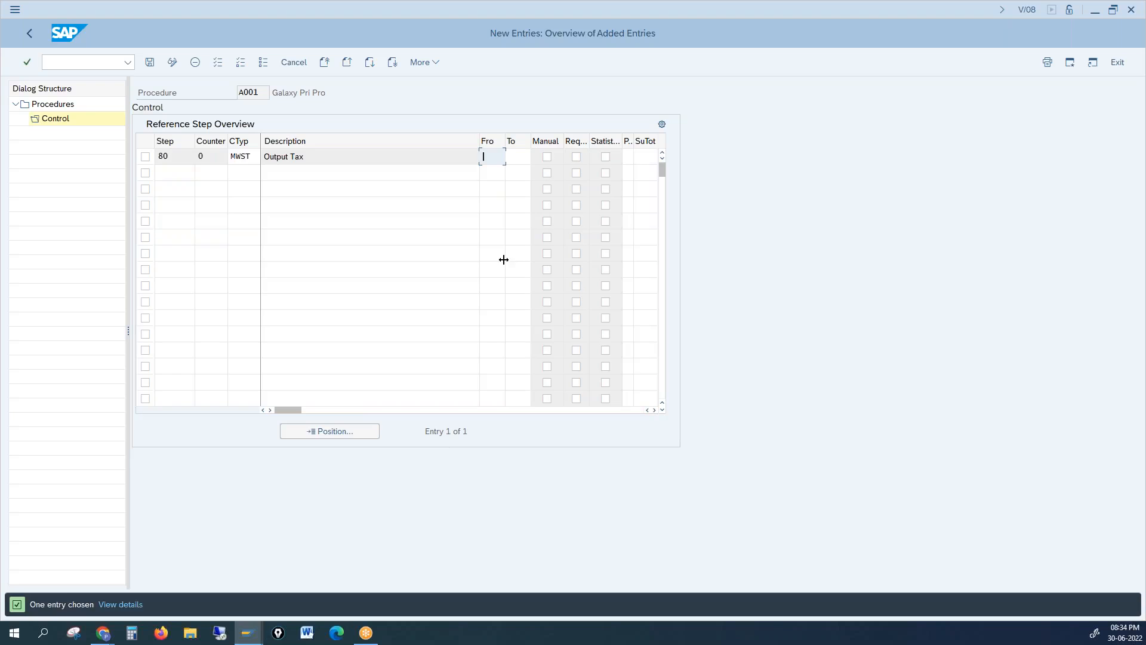
key("Return")
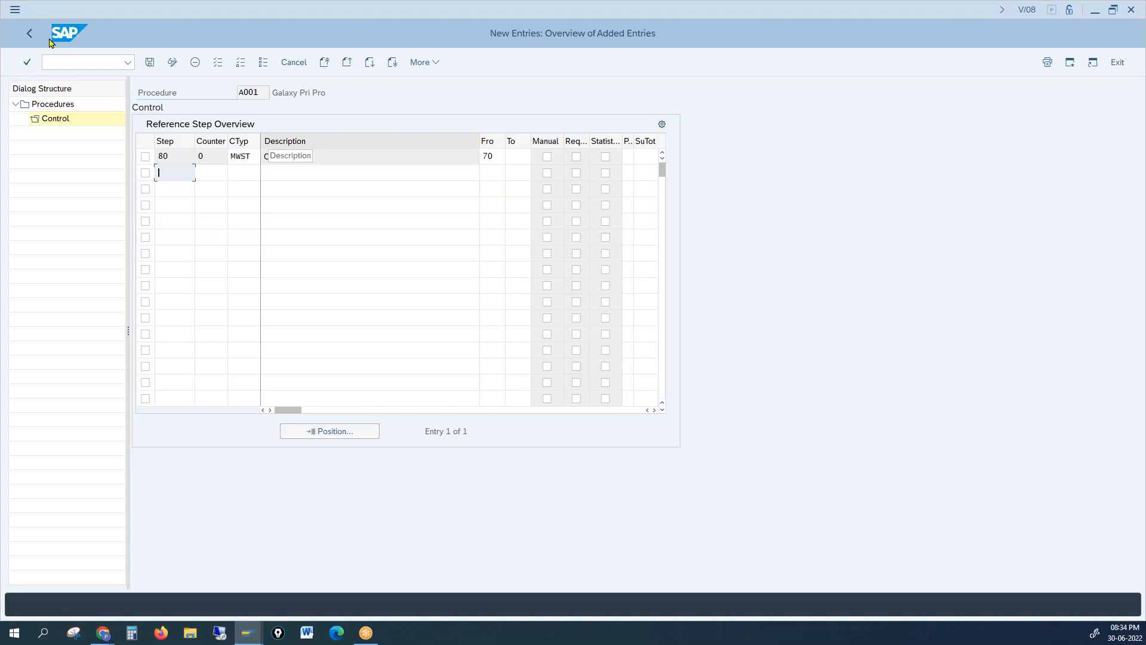
left_click(29, 33)
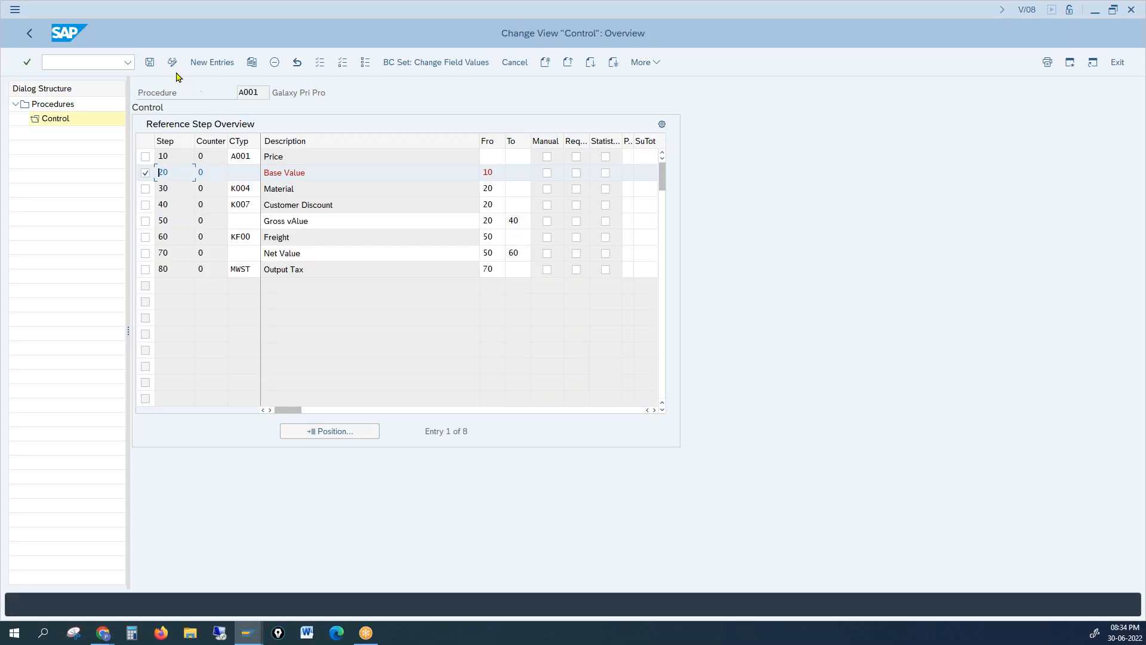
left_click(150, 63)
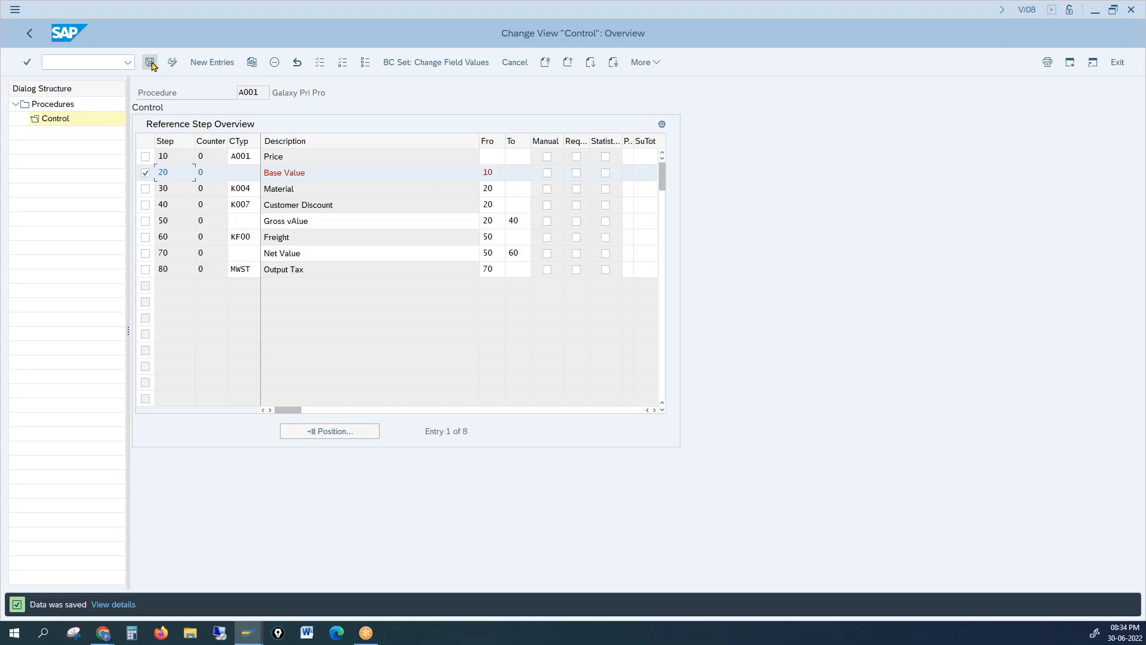
Begin another standard order in VA01, entering the customer number for both the sold-to and ship-to party
mouse_move(254, 632)
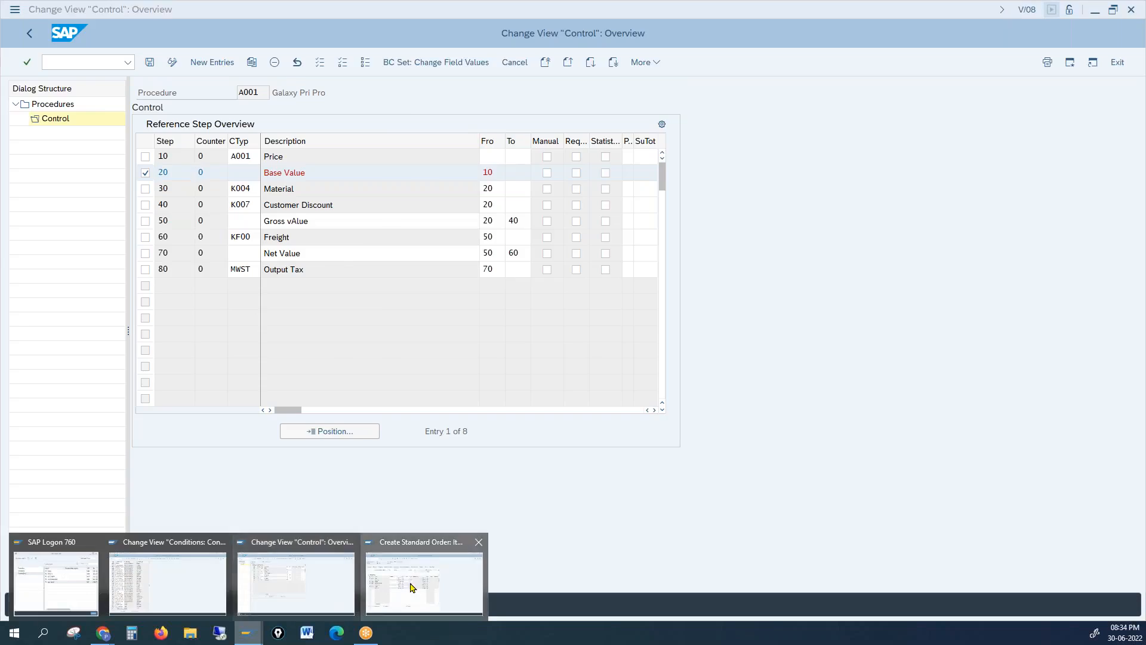
left_click(378, 598)
left_click(81, 62)
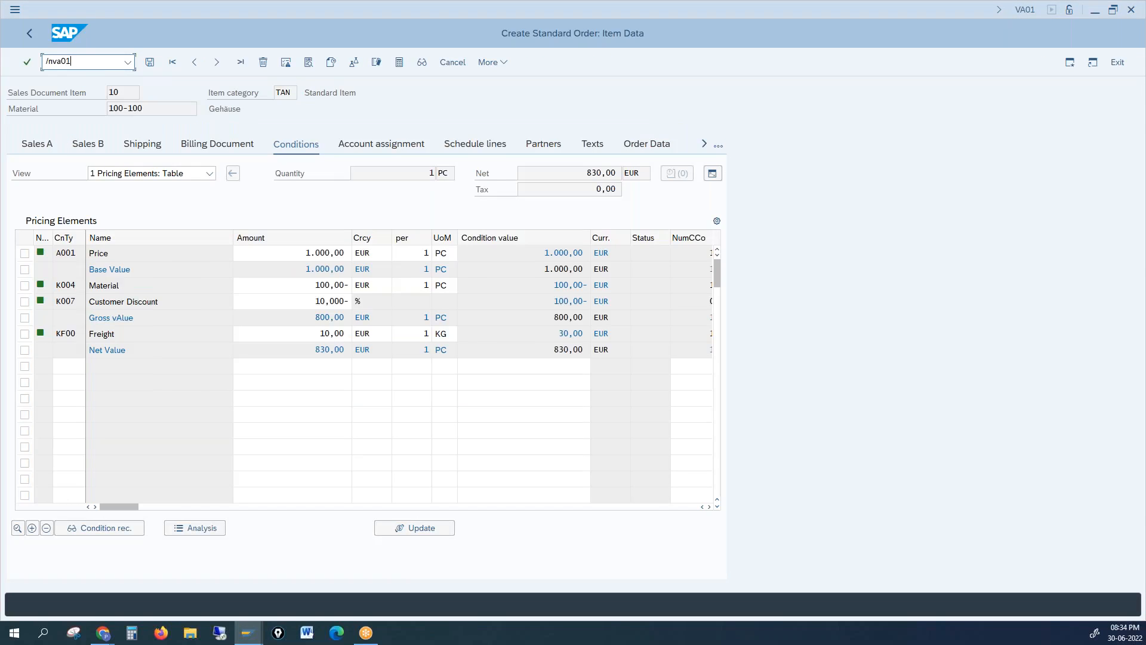
key("Return")
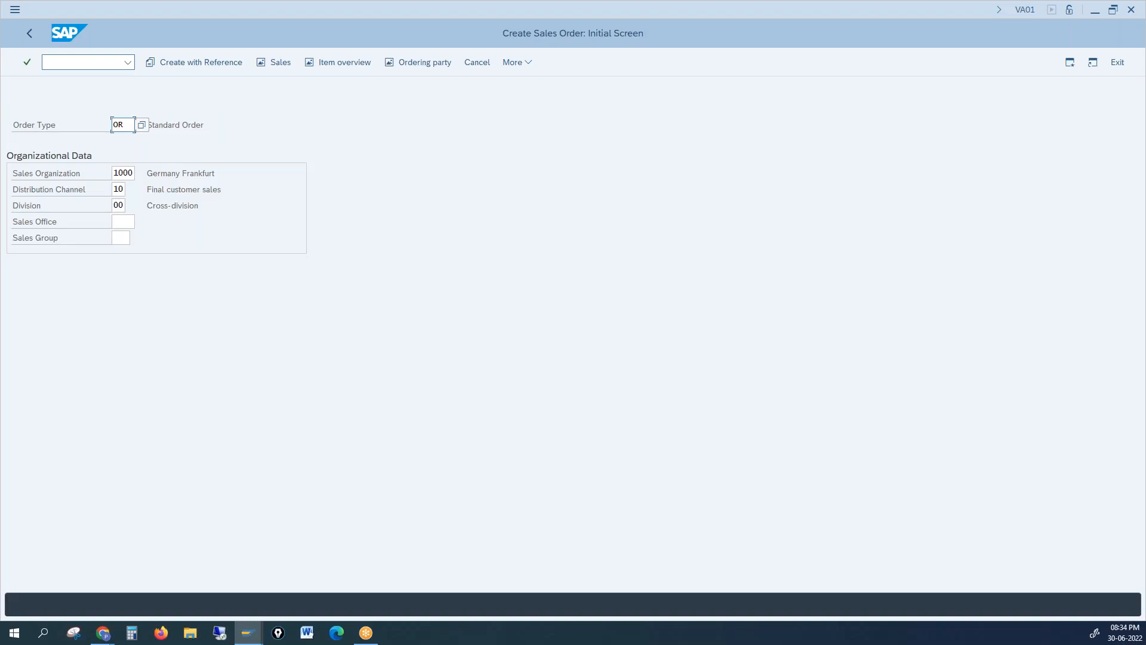
key("Return")
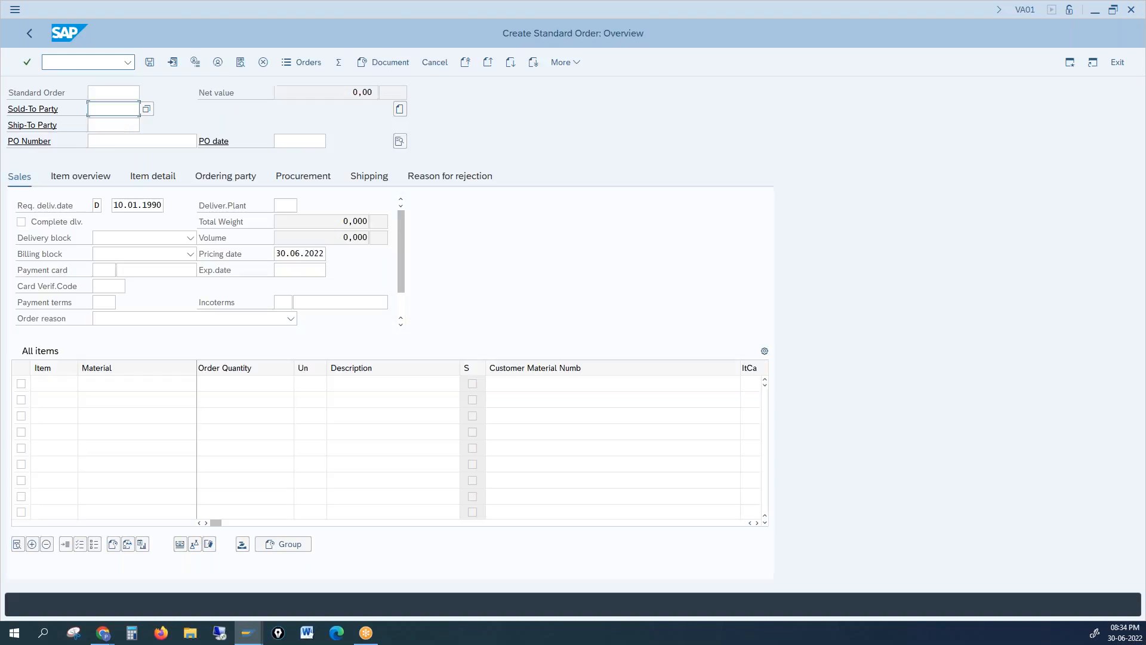
type("1")
left_click(103, 127)
left_click(103, 130)
type("1")
left_click(102, 143)
Add material 100-100 with order quantity 1 to the standard order and display the item's pricing conditions
left_click(144, 388)
type("1")
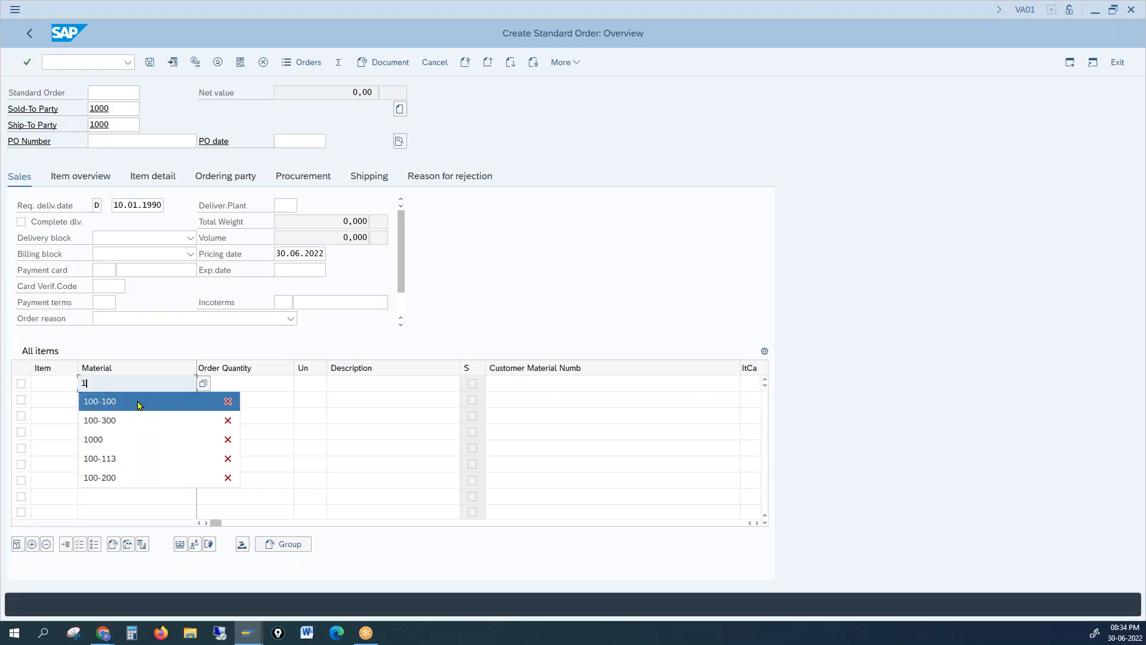
left_click(138, 401)
left_click(205, 383)
type("1")
key("Return")
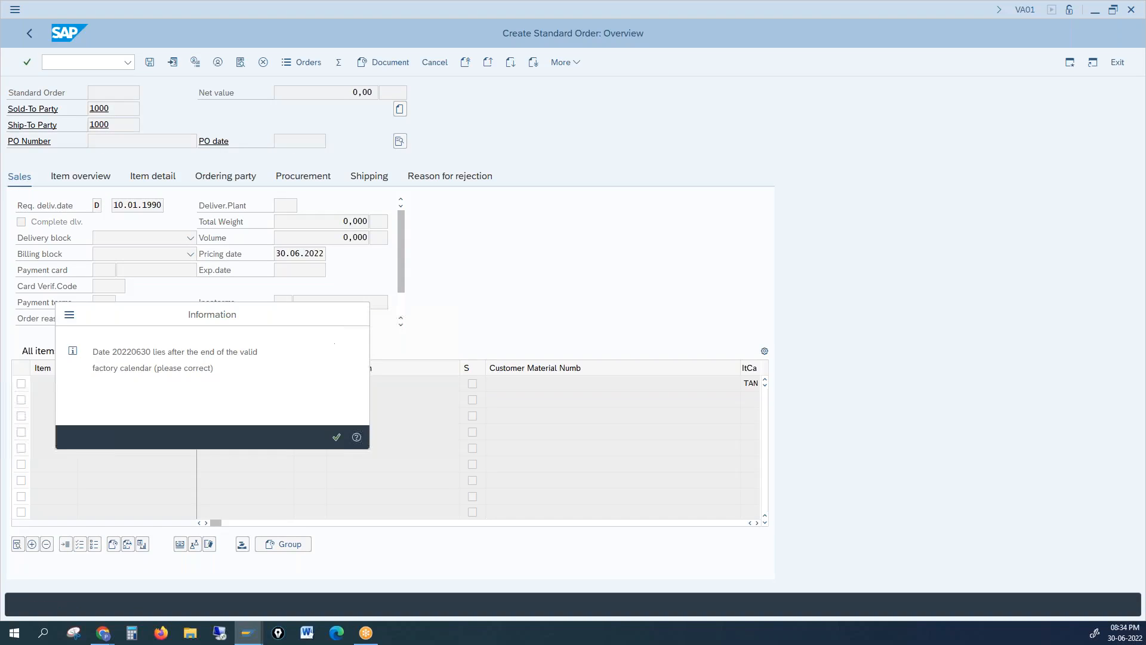
key("Return")
double_click(216, 384)
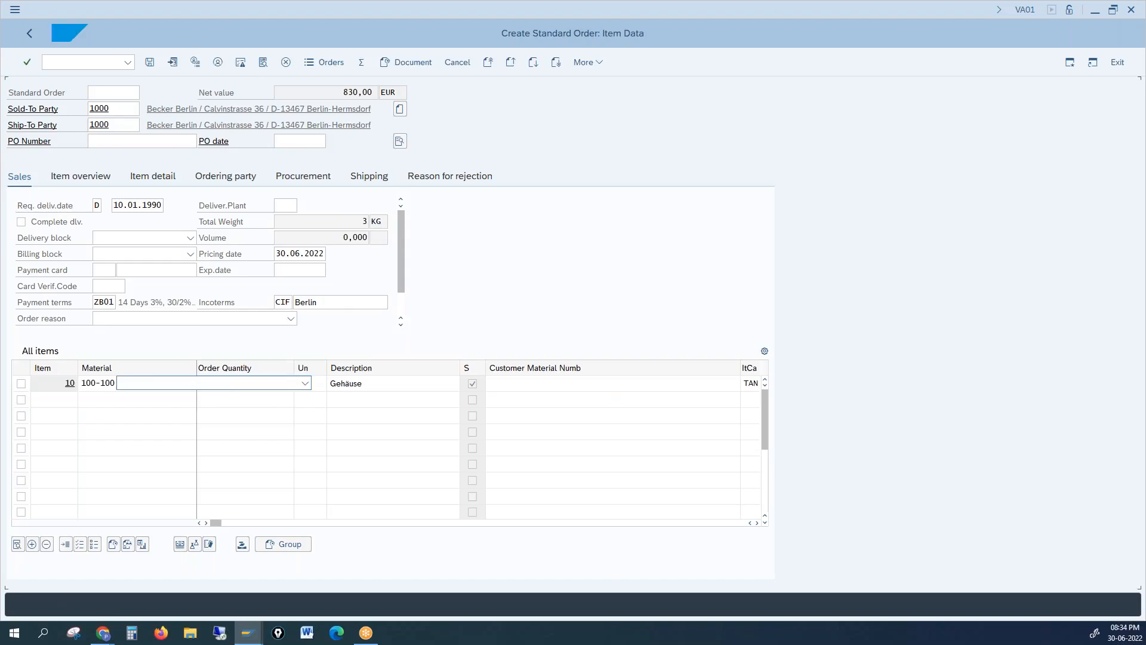
left_click(296, 145)
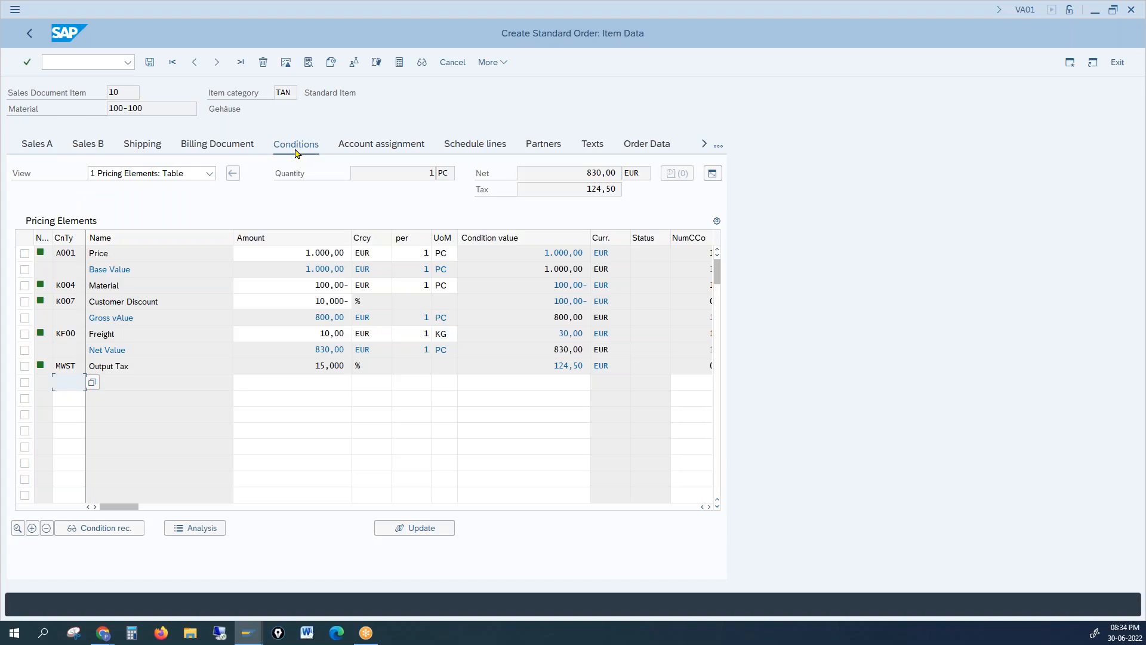
Check how the Output Tax rate and the Net Value line lead to the item's net and tax totals
left_click_drag(578, 189, 626, 183)
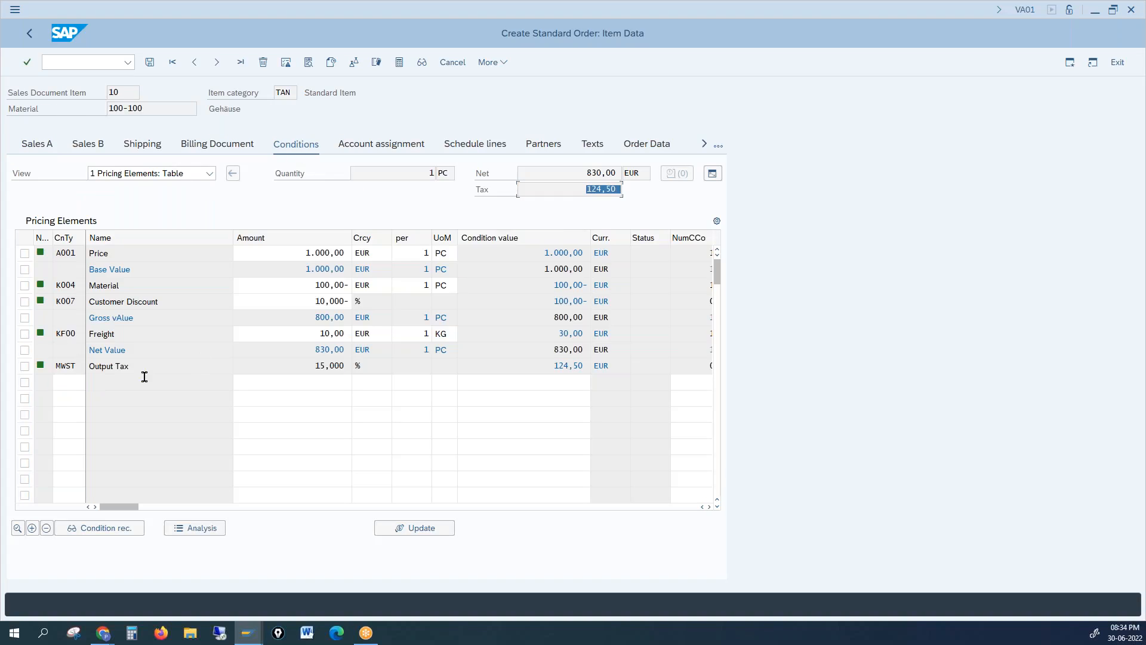
left_click(24, 366)
left_click_drag(299, 367, 372, 375)
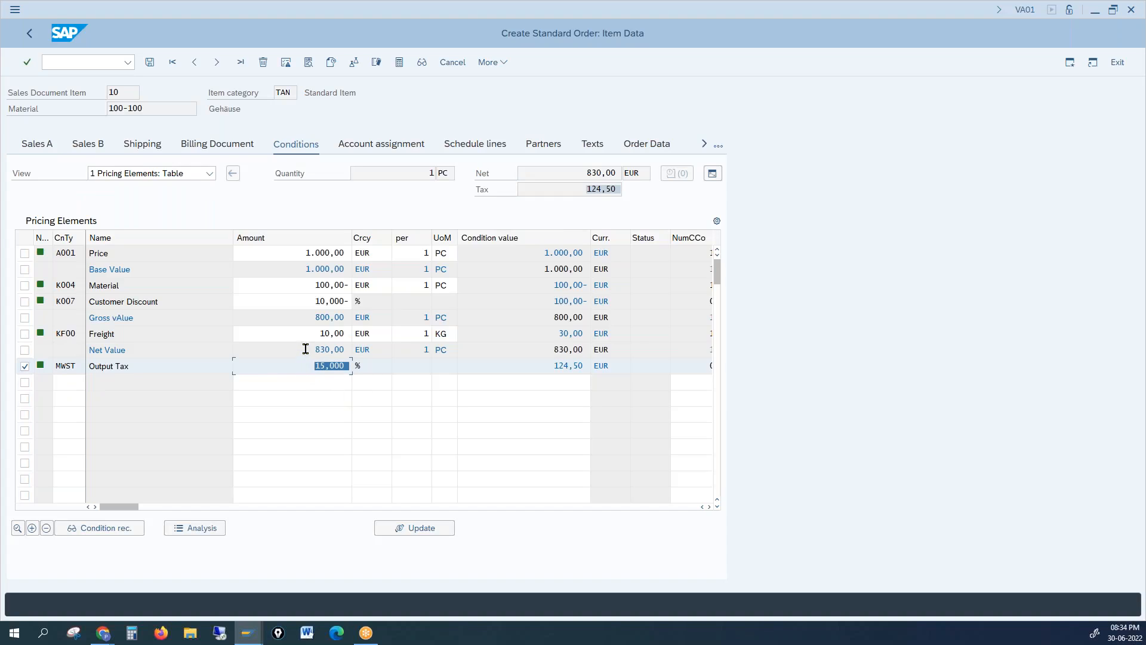
left_click_drag(306, 349, 345, 351)
left_click_drag(529, 373, 569, 366)
left_click_drag(584, 174, 621, 175)
left_click_drag(586, 189, 621, 189)
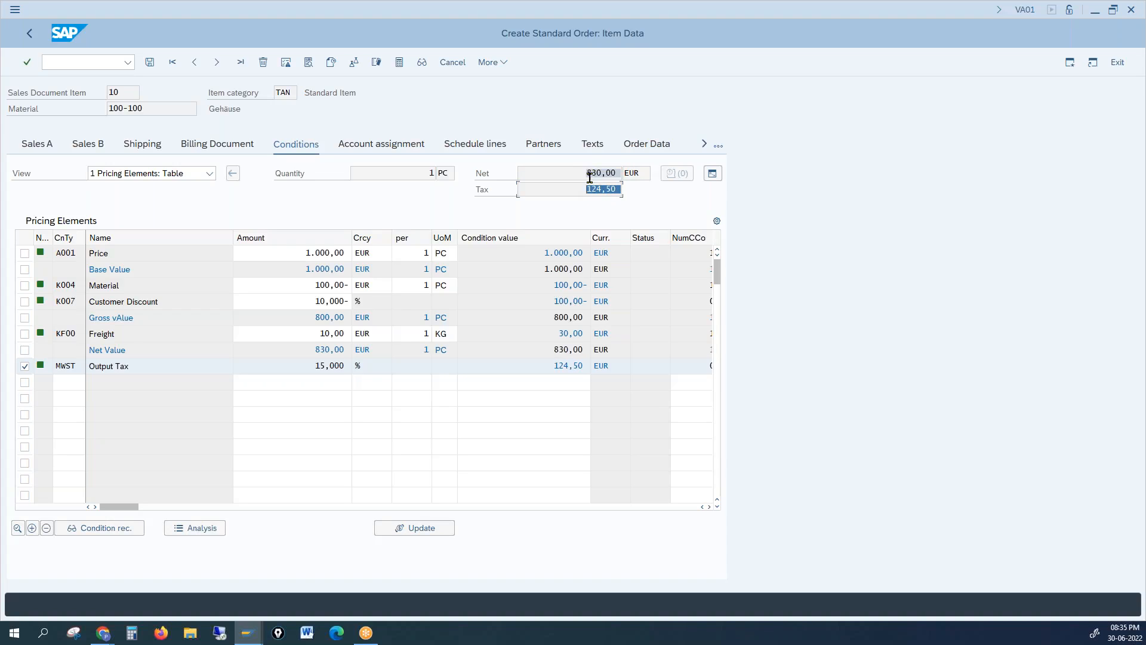
left_click_drag(574, 172, 617, 187)
left_click(129, 253)
left_click(985, 313)
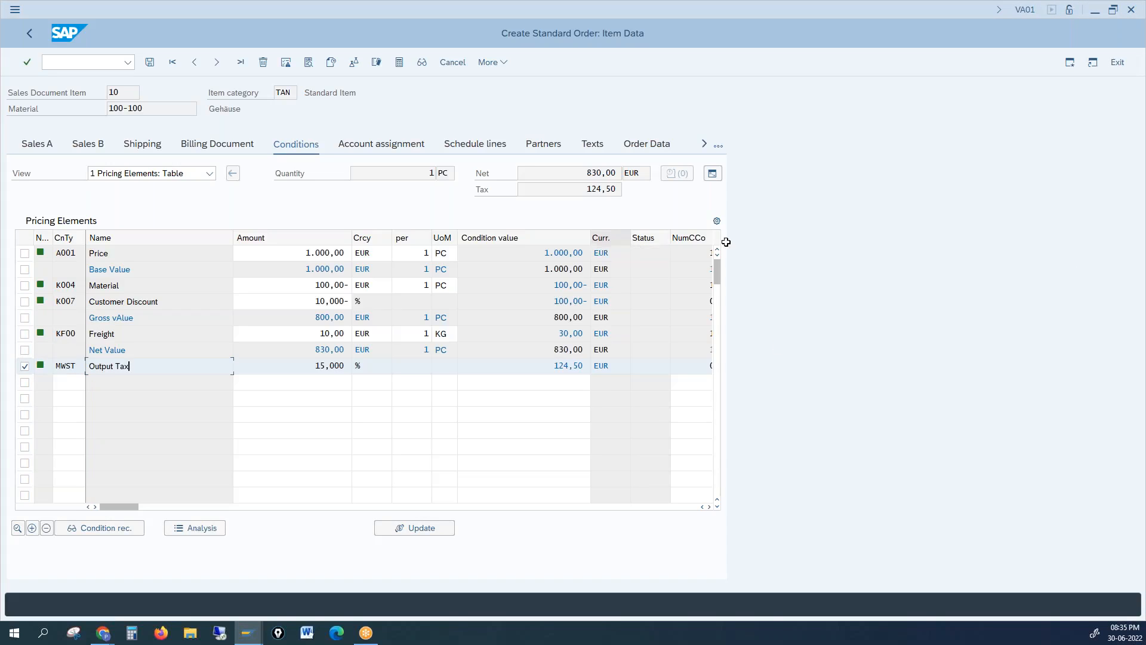
Compare the percentage unit of the K007 customer discount with the currency amount of the K004 material discount
key("alt+Tab")
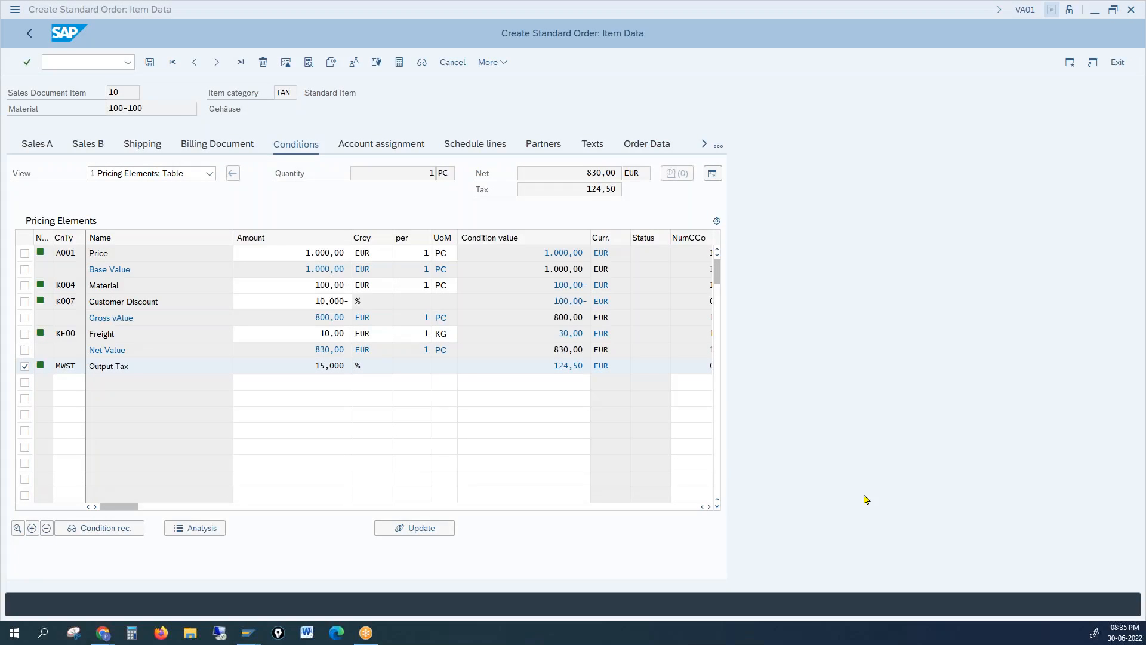
double_click(368, 300)
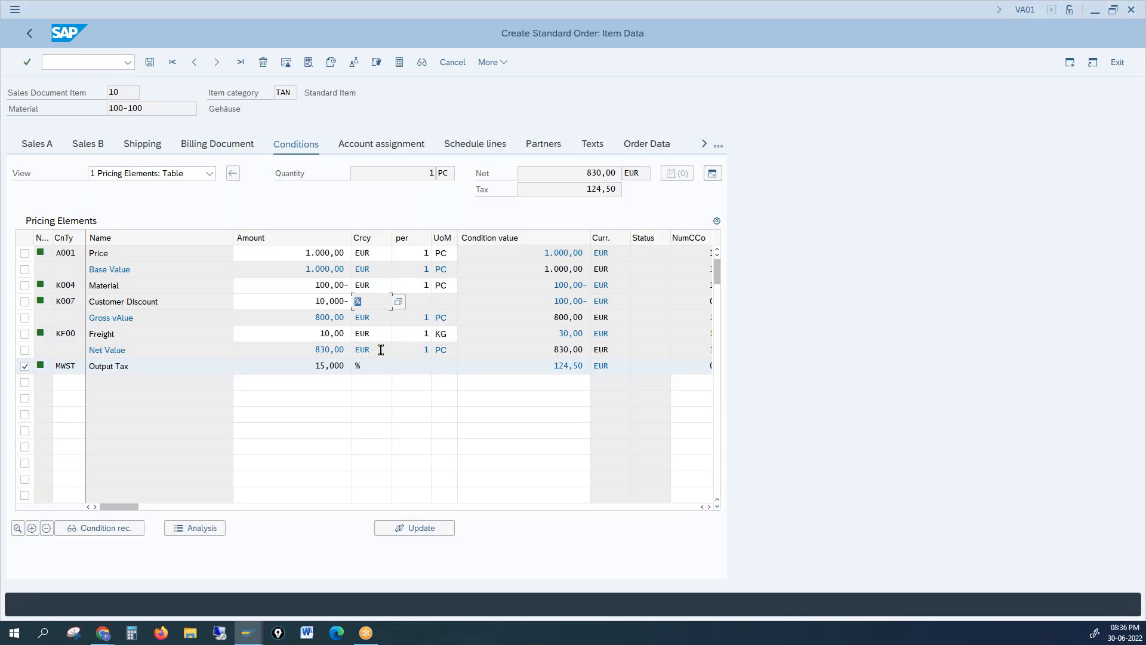
key("alt+Tab")
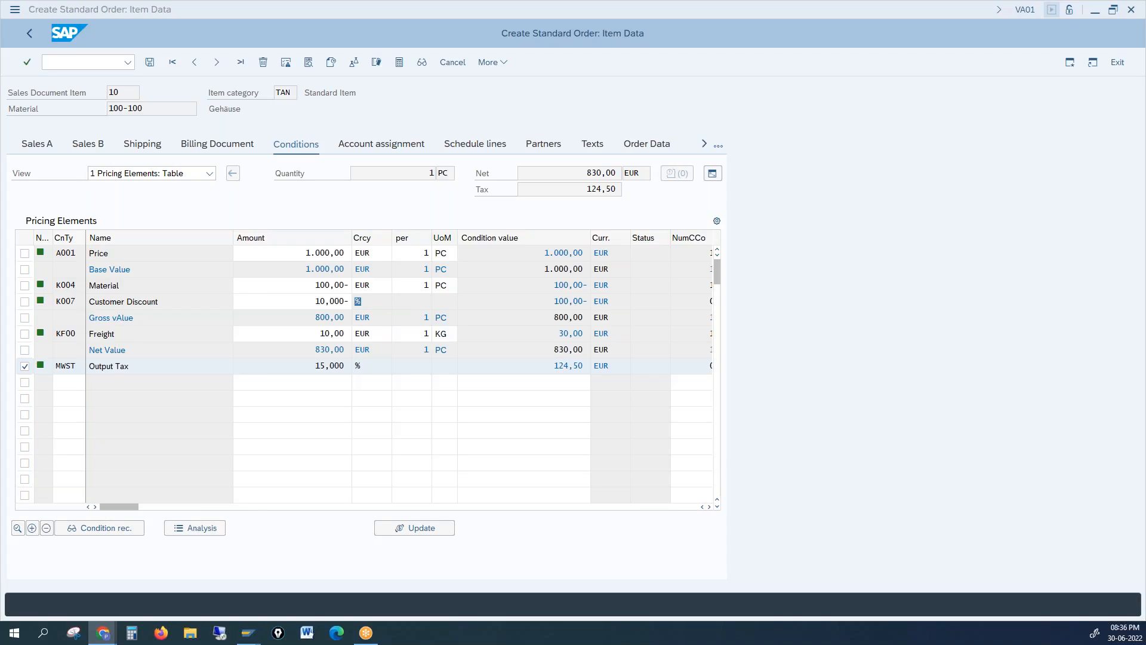
double_click(302, 283)
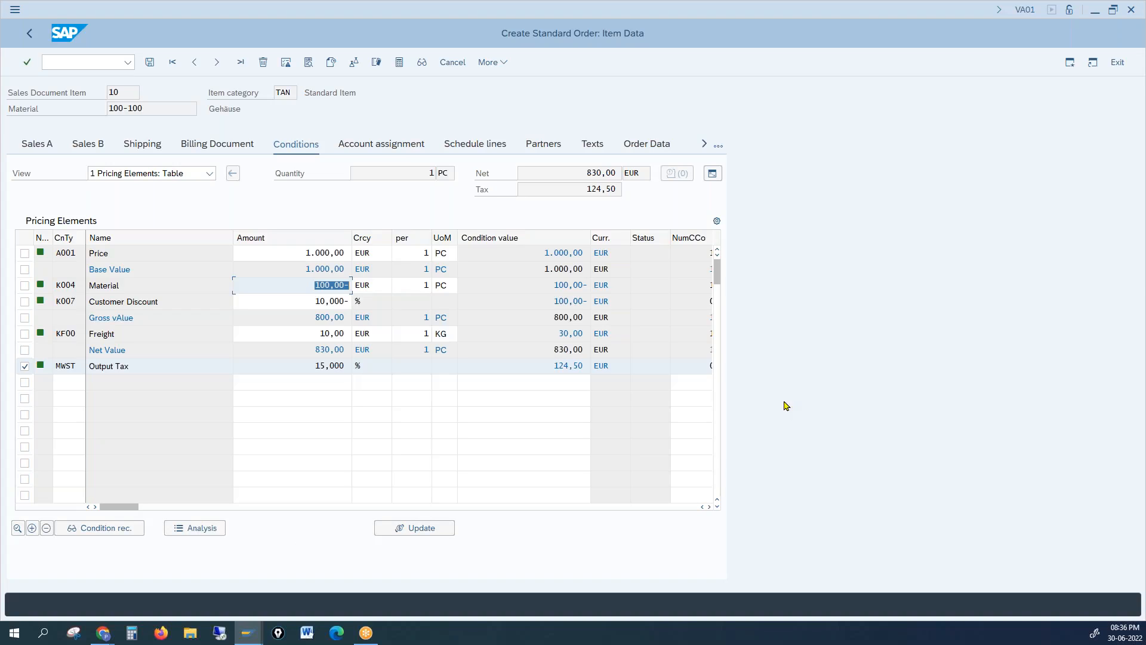
Examine the calculation type of condition type K004 in the V/06 condition types overview
mouse_move(255, 633)
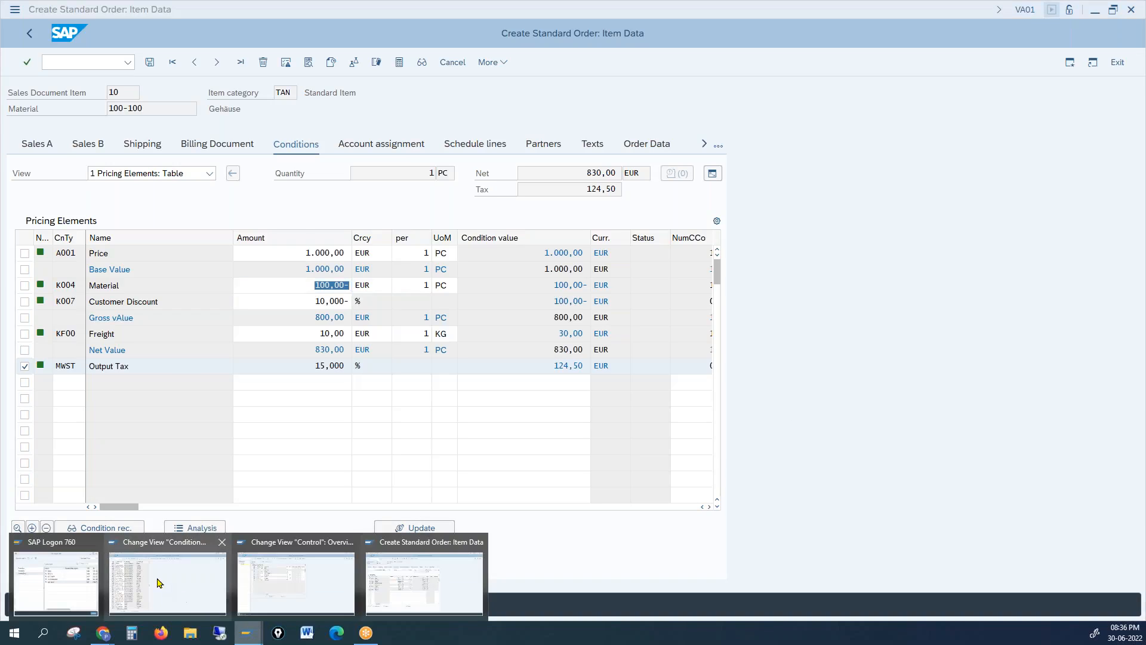
left_click(292, 573)
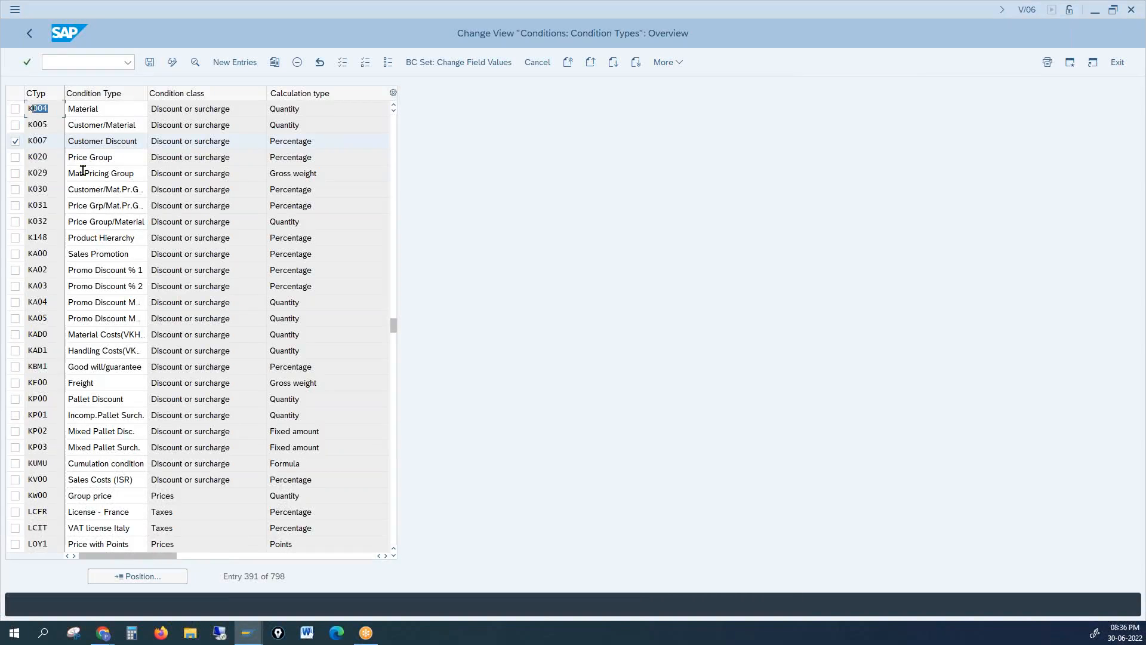
left_click_drag(317, 113, 270, 110)
left_click_drag(114, 107, 68, 108)
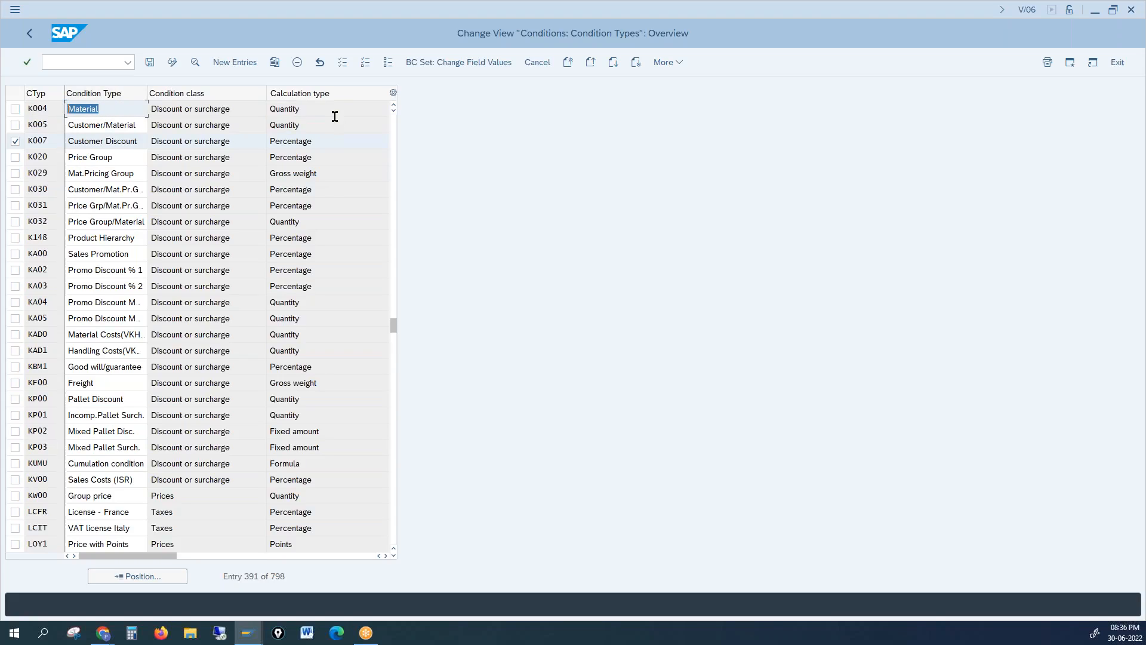
left_click_drag(327, 113, 269, 109)
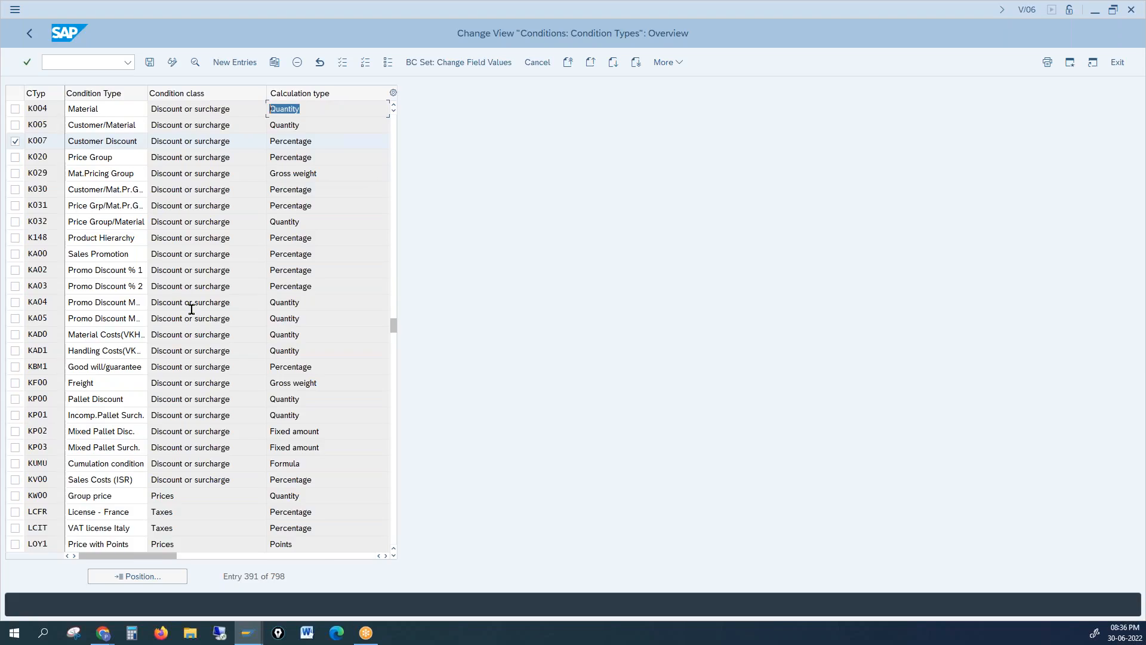
left_click_drag(311, 110, 225, 99)
left_click_drag(308, 109, 229, 113)
left_click_drag(307, 121, 272, 116)
left_click_drag(128, 109, 21, 102)
left_click_drag(314, 108, 264, 108)
key("alt+Tab")
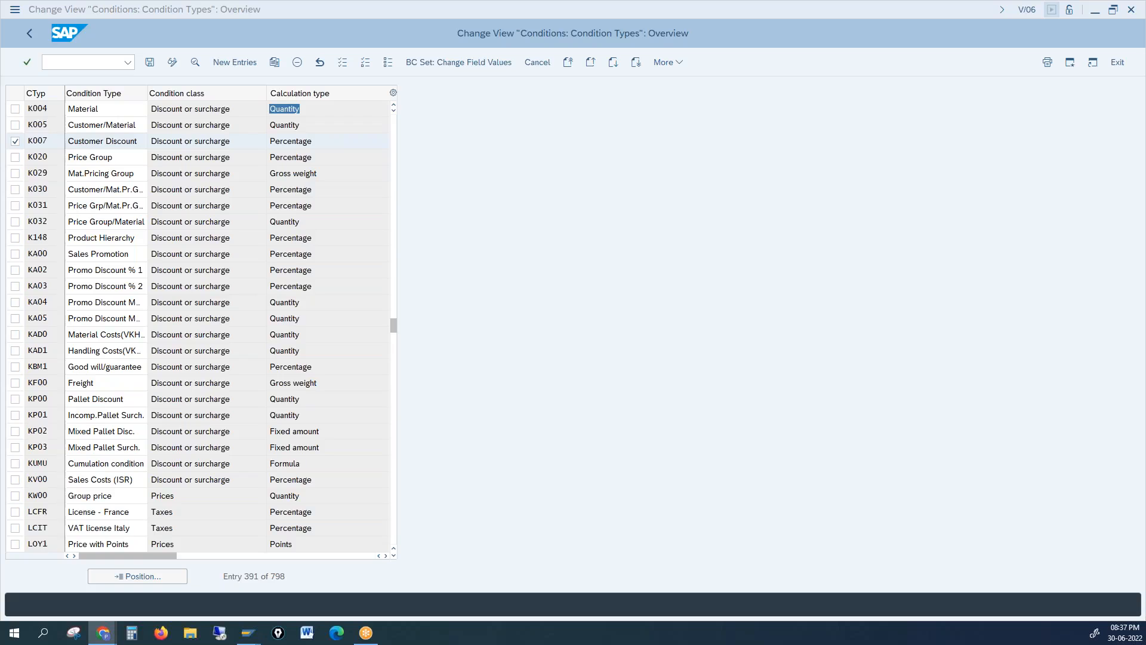
left_click(288, 114)
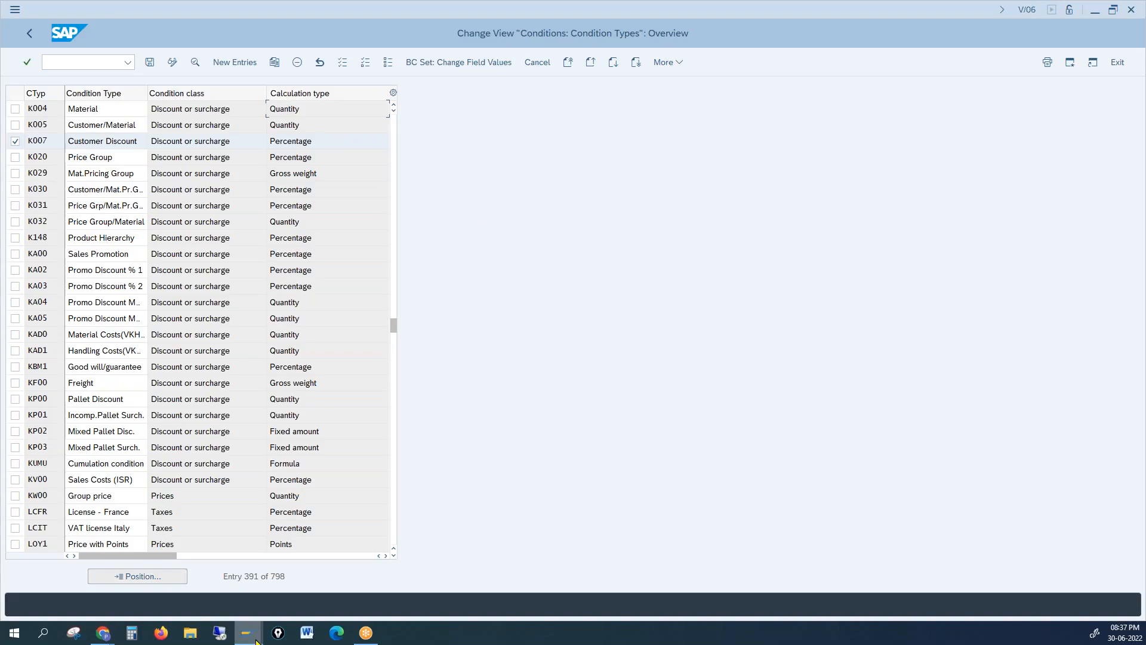
Review the control steps of procedure A001, and compare the Price, Base Value and Material amounts in the order item's conditions
mouse_move(255, 642)
left_click(278, 587)
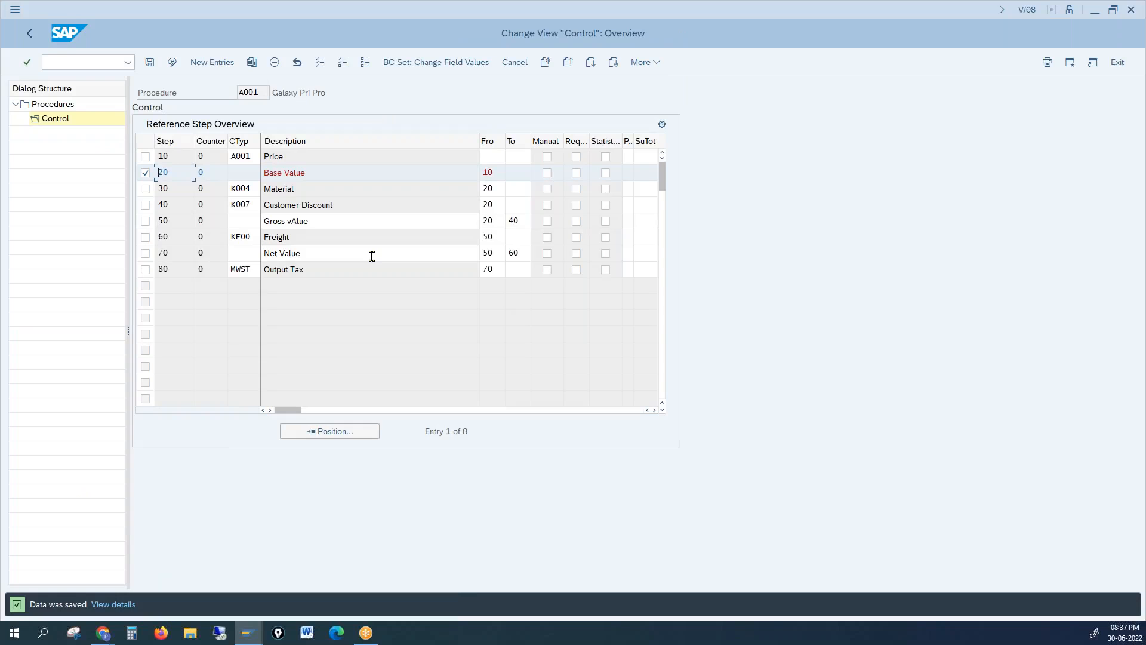
mouse_move(251, 638)
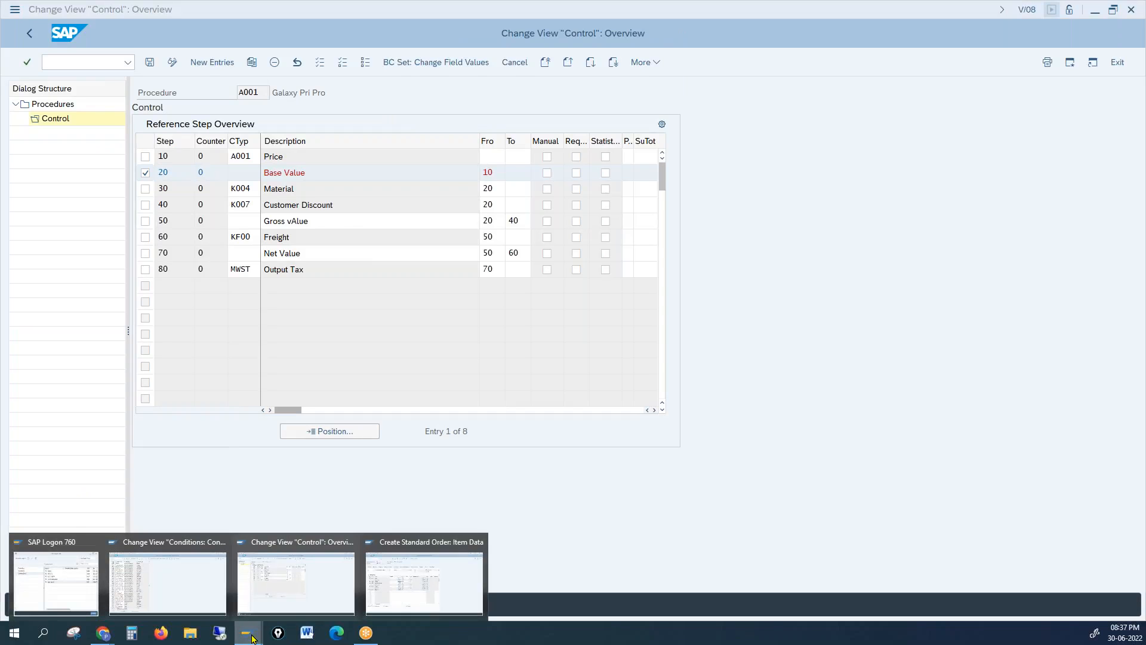
left_click(448, 603)
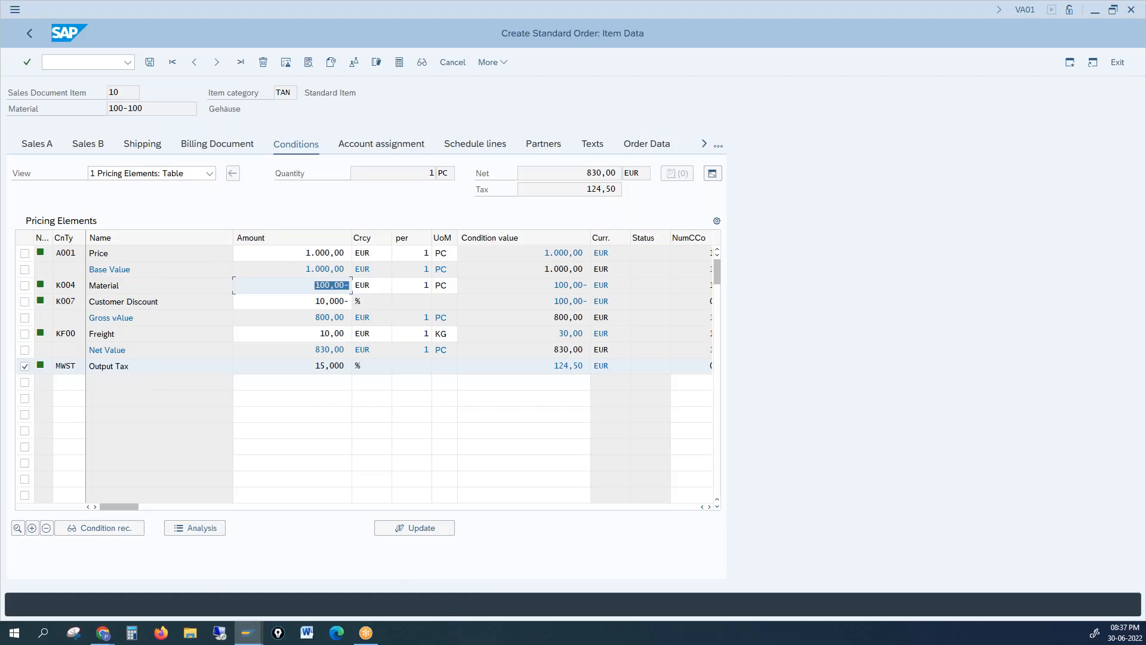
left_click(286, 253)
left_click(289, 273)
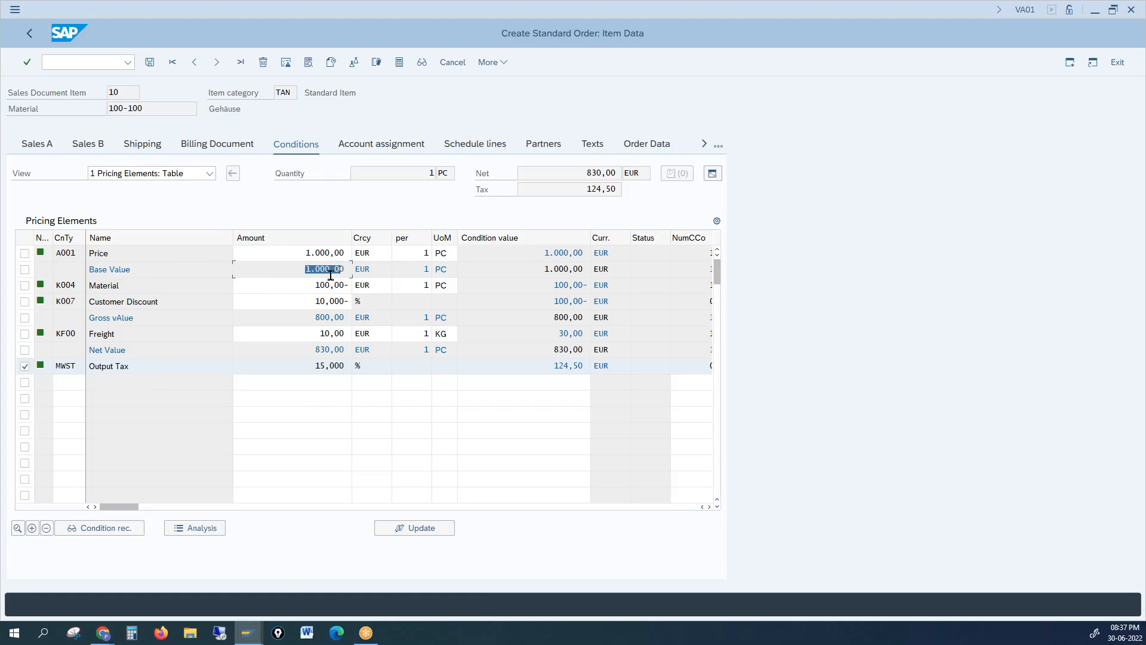
left_click(311, 286)
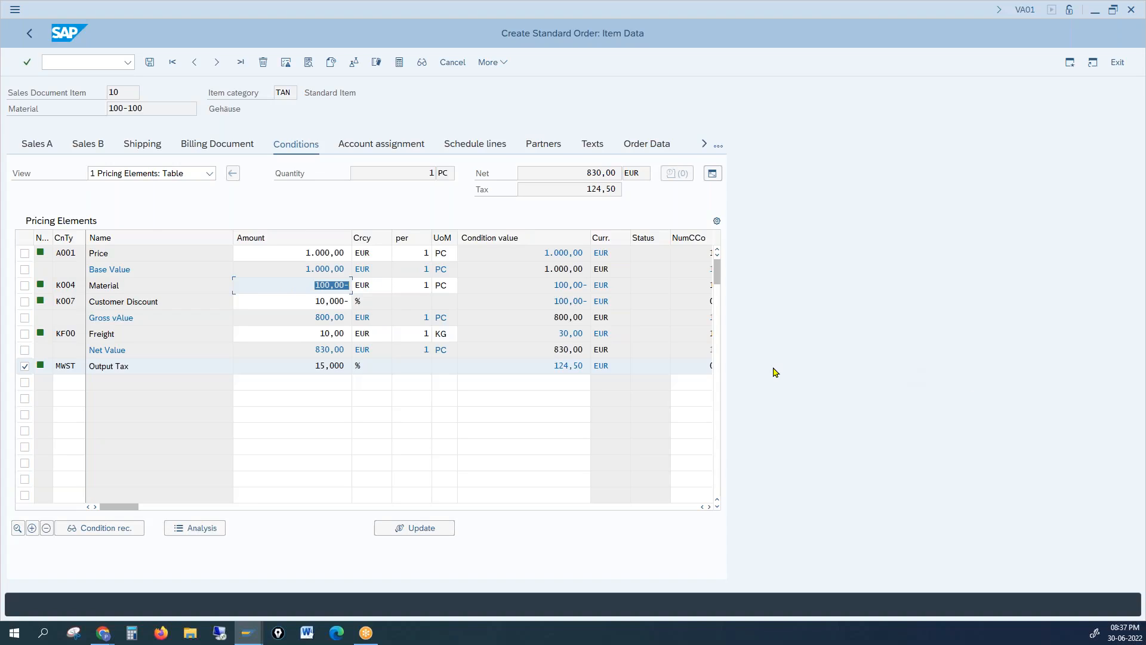
Examine the Base Value, Gross vAlue and Net Value subtotal lines among the item's pricing elements
left_click(120, 272)
left_click_drag(130, 270, 93, 271)
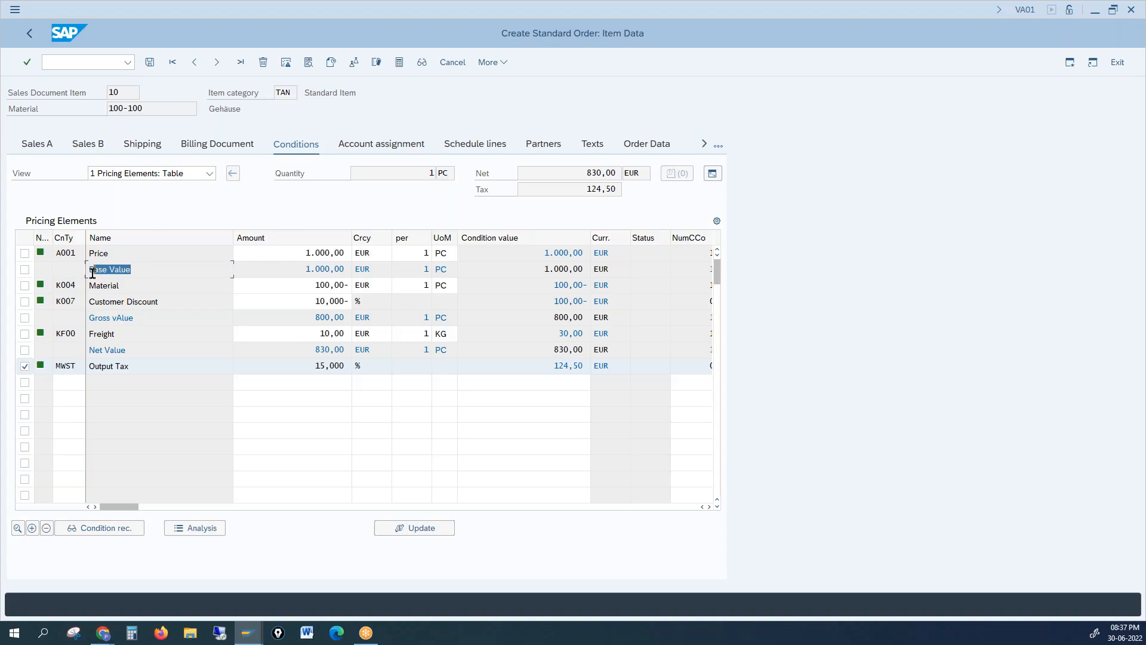
left_click_drag(153, 318, 82, 266)
left_click(102, 300)
left_click_drag(136, 317, 78, 316)
left_click_drag(142, 319, 69, 319)
left_click_drag(127, 347, 71, 347)
left_click_drag(145, 322, 77, 319)
left_click_drag(138, 347, 87, 348)
left_click(137, 345)
left_click(126, 268)
left_click_drag(126, 268, 72, 267)
Examine the Material and Customer Discount lines together with their condition types in the pricing elements
mouse_move(163, 317)
left_mouse_down()
mouse_move(77, 320)
mouse_move(146, 302)
left_mouse_up()
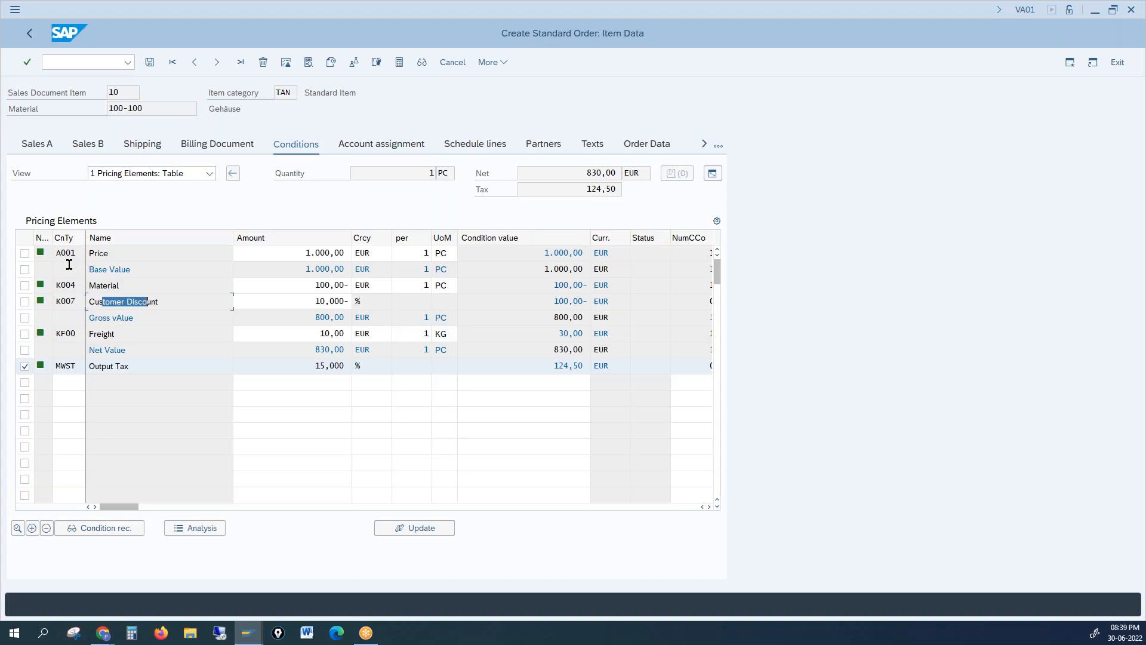
left_click_drag(137, 290, 86, 291)
left_click(145, 301)
left_click_drag(145, 301, 88, 302)
left_click_drag(61, 252, 83, 301)
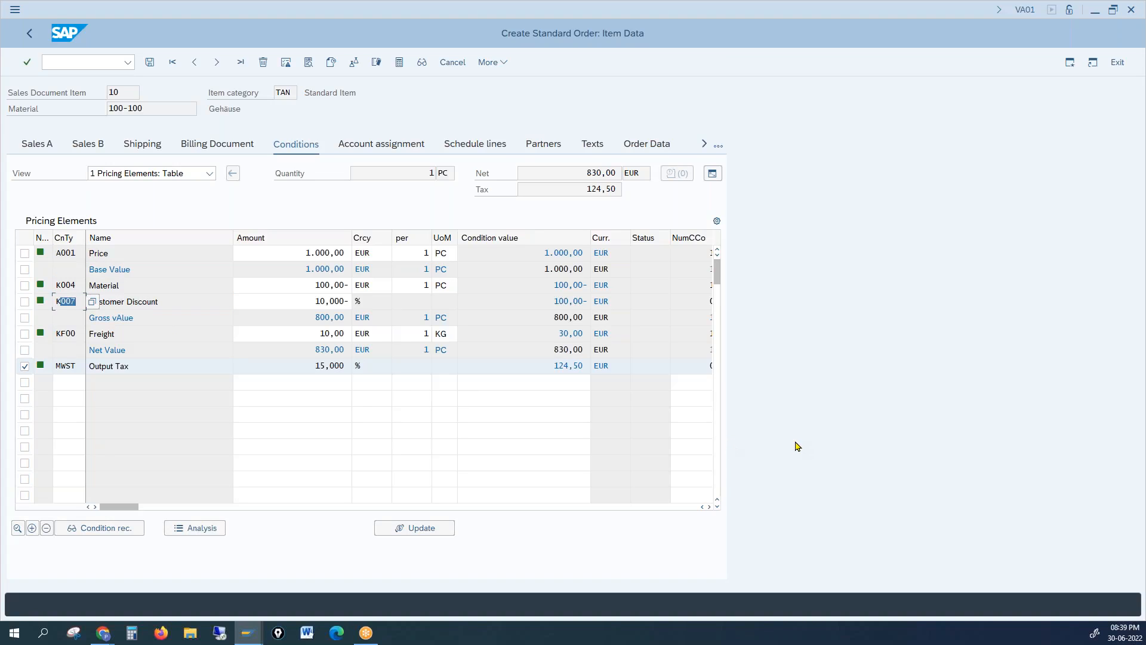
Compare the subtotal lines without condition types against the Price and Output Tax condition lines
left_click_drag(132, 268, 73, 266)
left_click_drag(132, 317, 90, 311)
left_click_drag(131, 348, 81, 344)
left_click_drag(142, 257, 91, 253)
left_click_drag(142, 366, 84, 370)
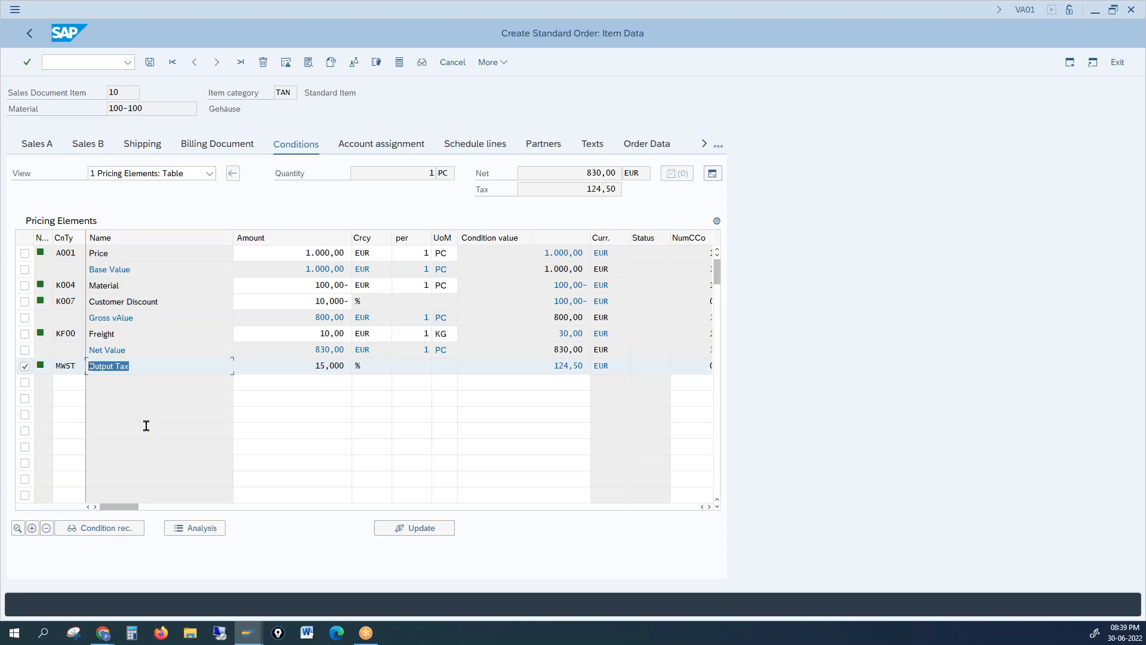
Trace the pricing sequence from Base Value through the Material discount to the Gross vAlue and Freight lines
left_click_drag(144, 272, 79, 269)
left_click(126, 290)
left_click_drag(149, 320, 111, 320)
left_click(130, 337)
left_click_drag(144, 266, 63, 266)
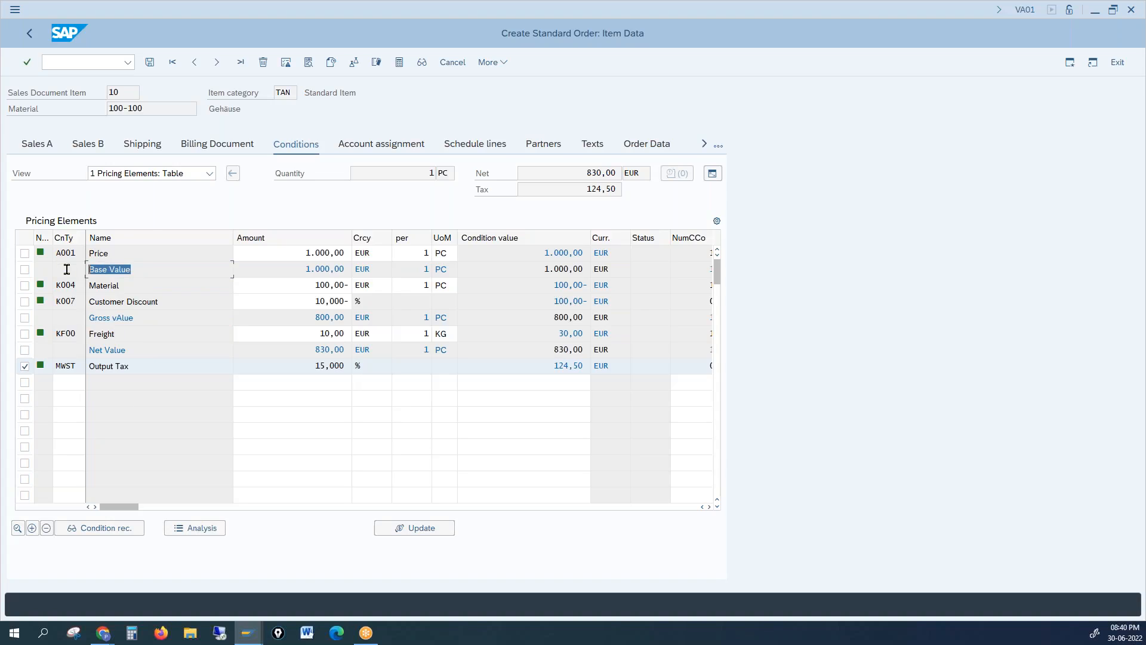
left_click_drag(138, 317, 83, 317)
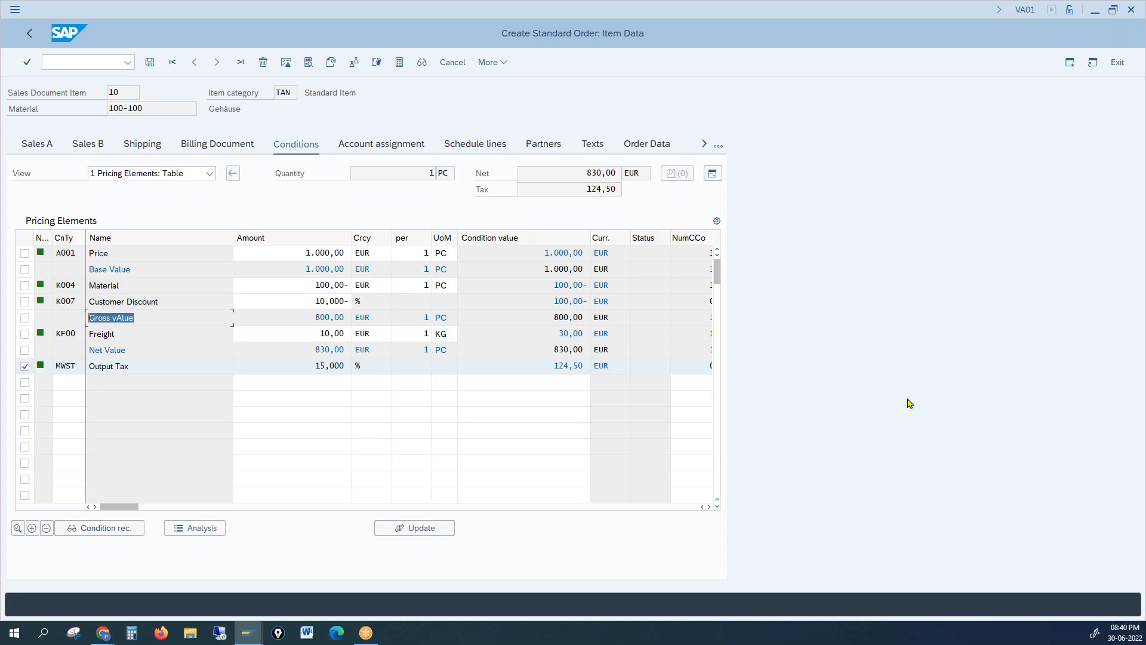
key("alt+Tab")
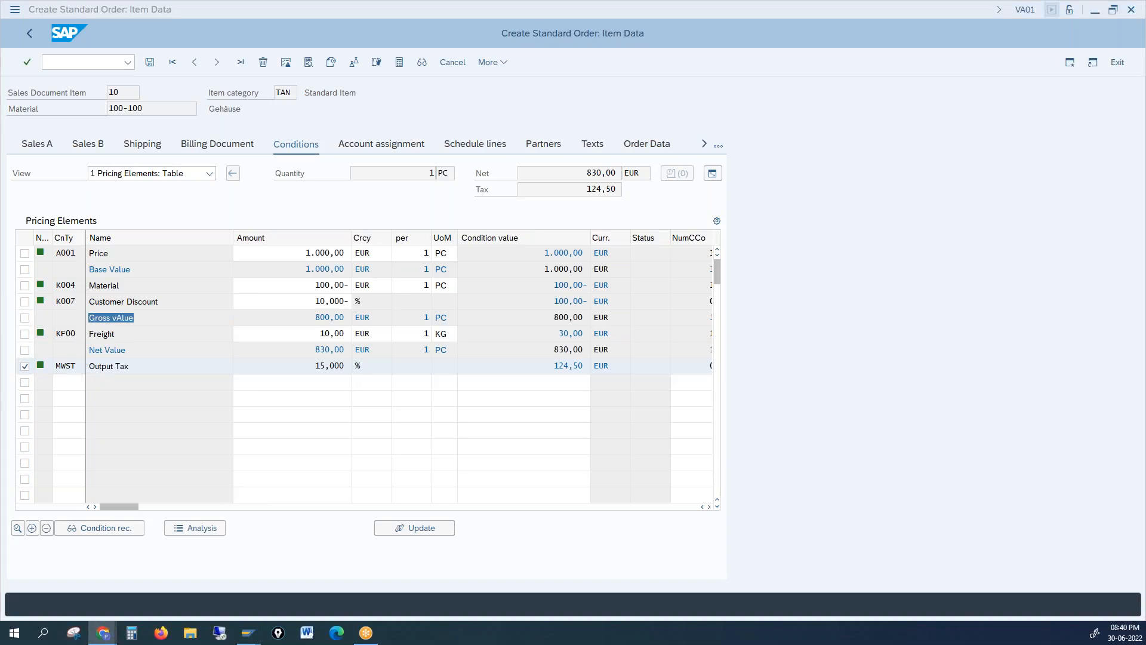